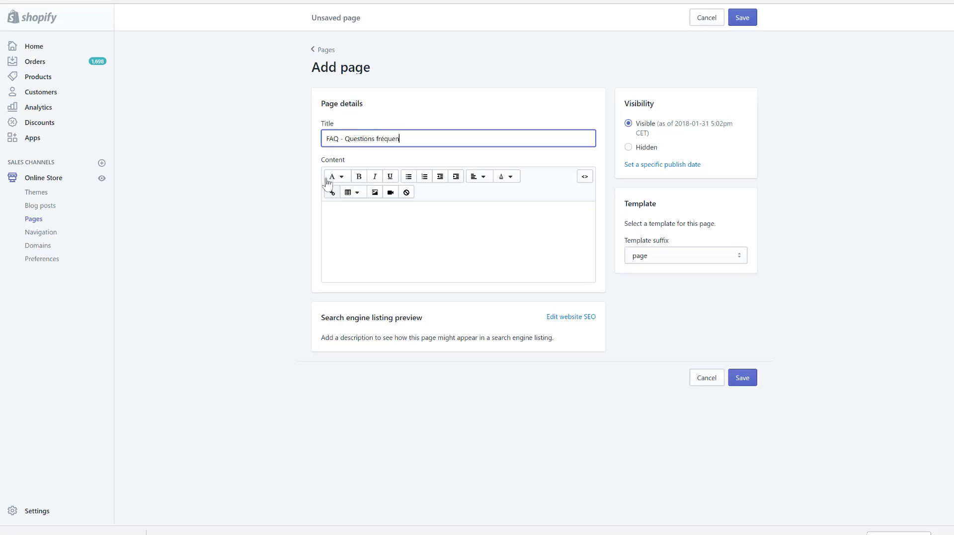
- Title the page "FAQ - Questions fréquentes" and fill its content with the full text of the Google Docs document "Exemple de FAQ"
text(tes)
click(356, 217)
key(ctrl+Tab)
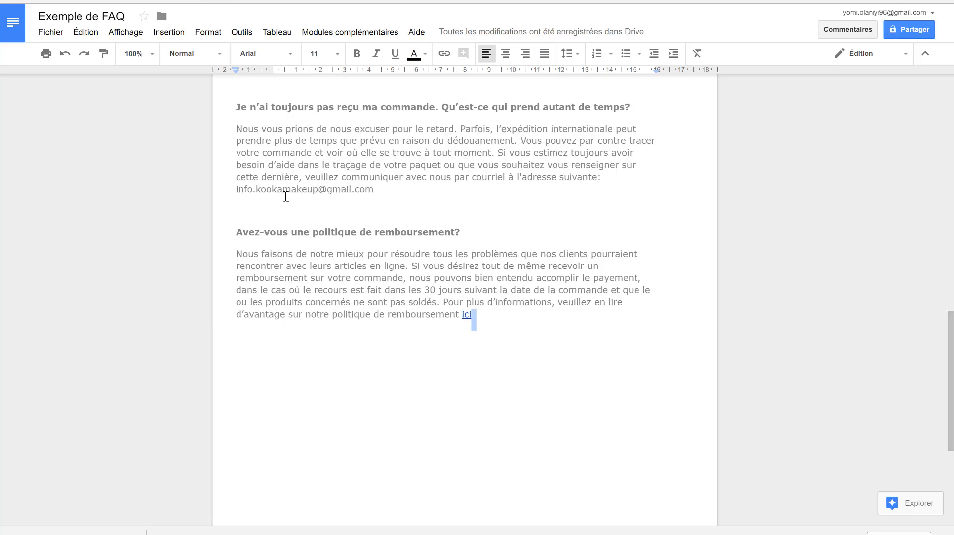
scroll(317, 196, up, 3)
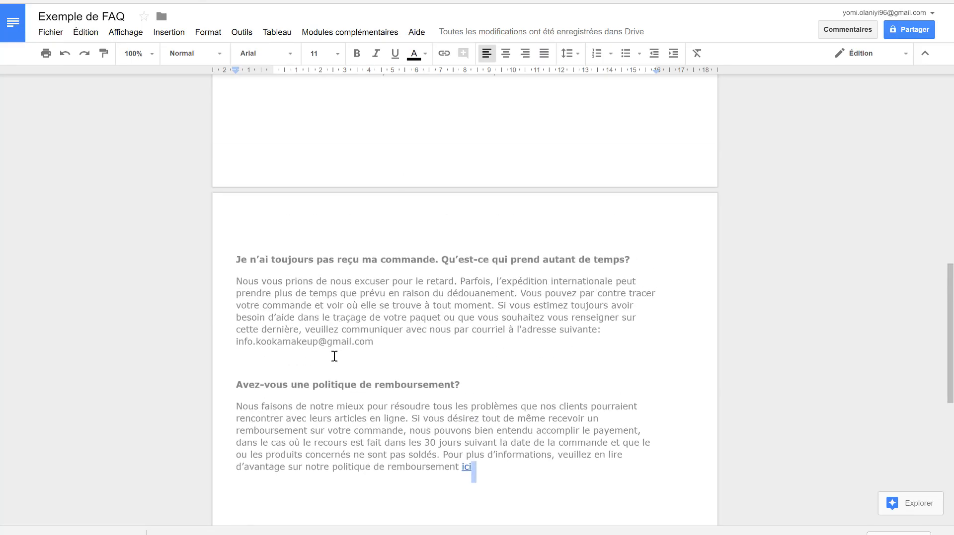
scroll(290, 375, up, 3)
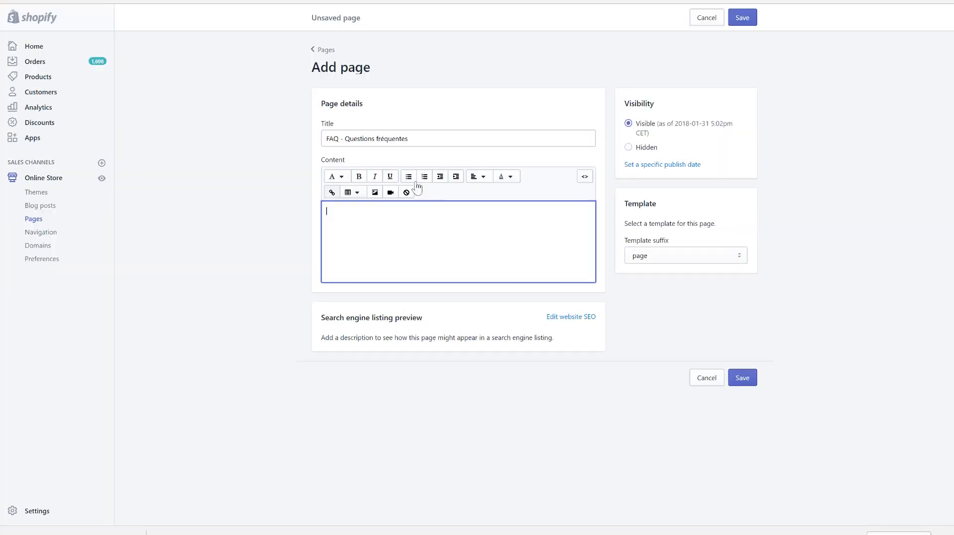
text(https://louise-makeup.com/pages/conditions-generales-de-vente-et-d-utilisation)
key(ctrl+z)
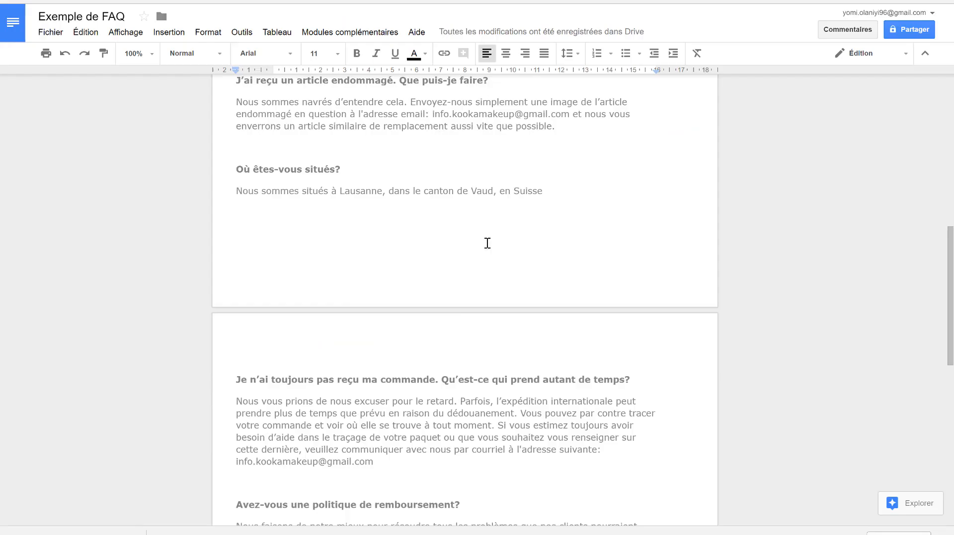
key(ctrl+a)
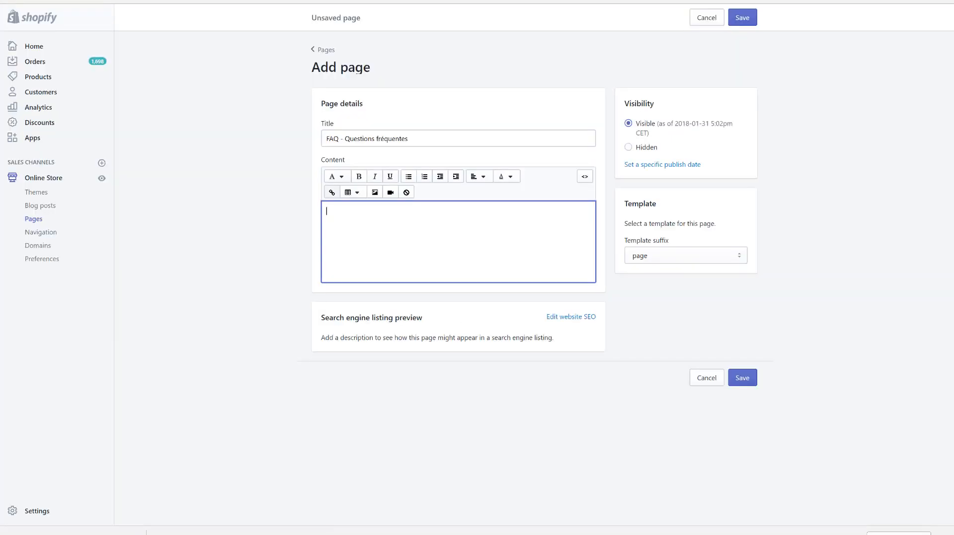
key(ctrl+v)
scroll(431, 320, up, 15)
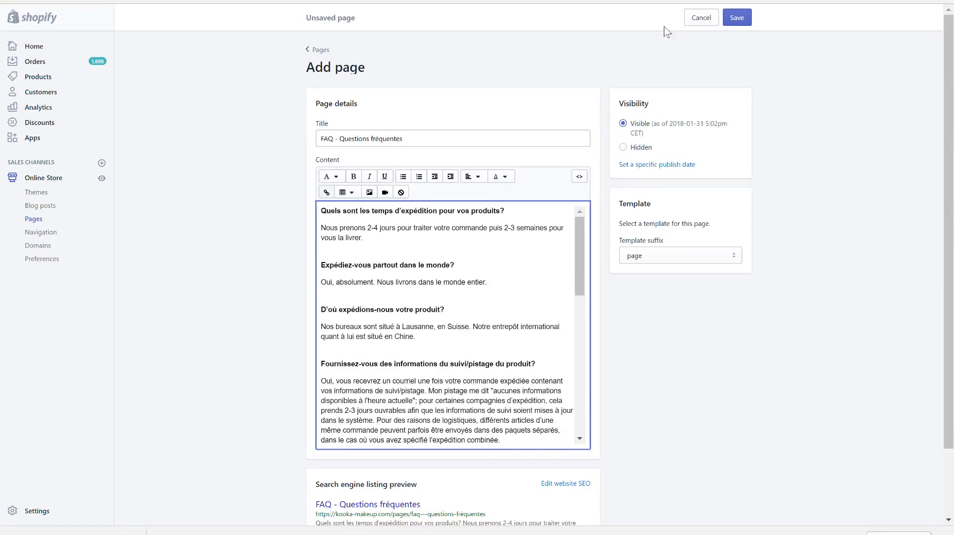
- Discard the unsaved FAQ page and return to the list of pages
click(314, 49)
click(582, 144)
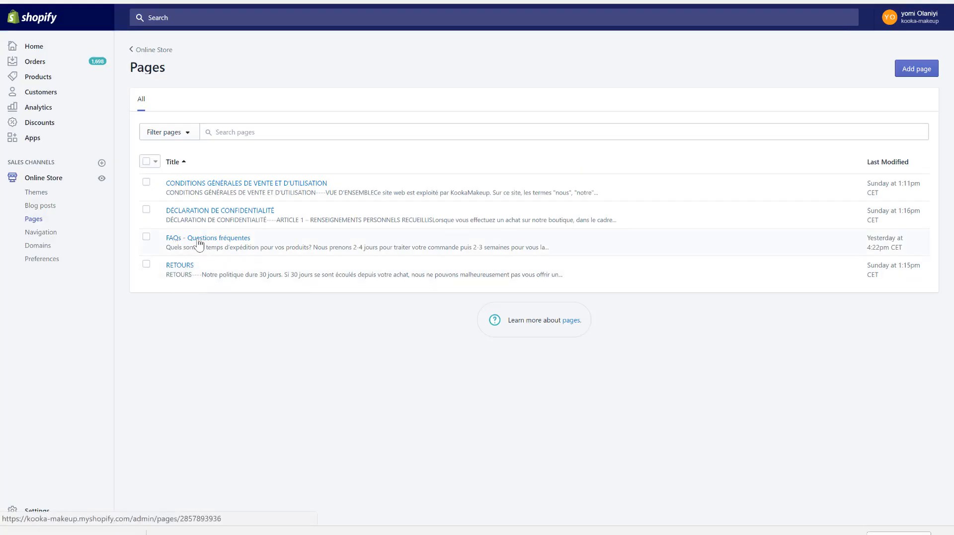
- Open the header settings of the Supply theme and open its Main menu for editing
click(48, 183)
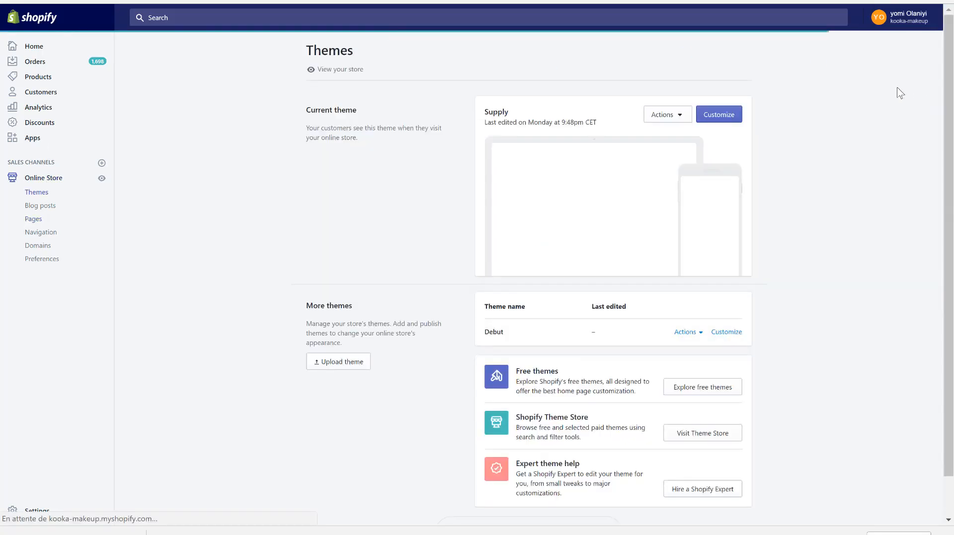
click(733, 121)
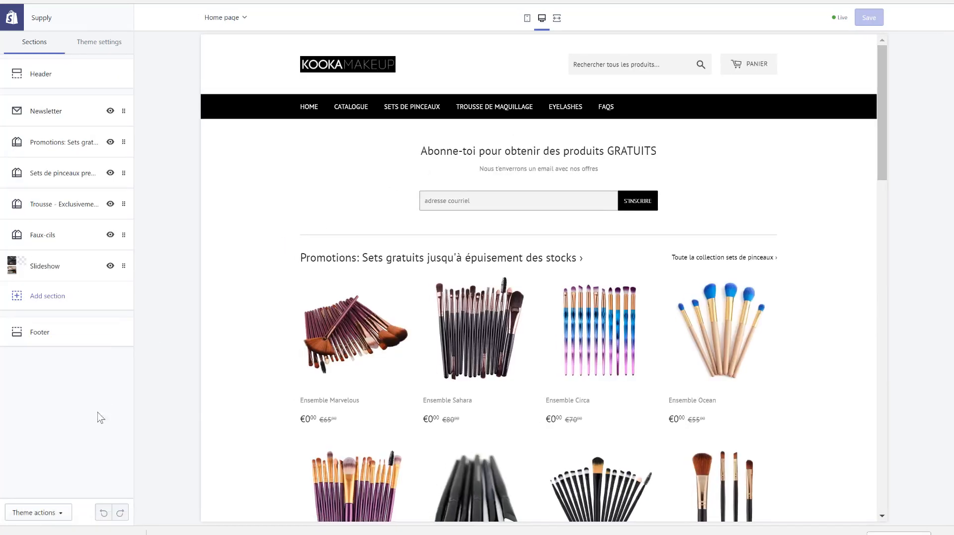
click(49, 86)
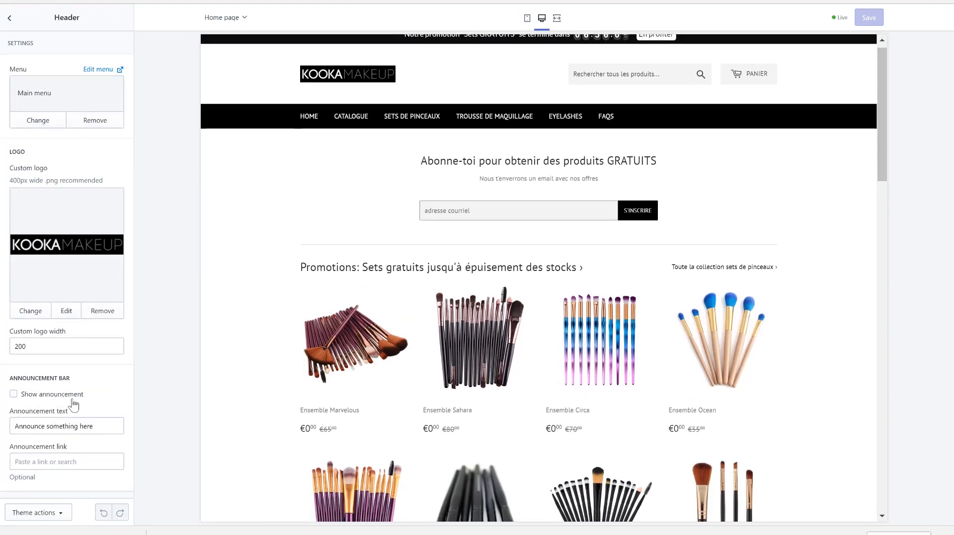
scroll(73, 406, down, 1)
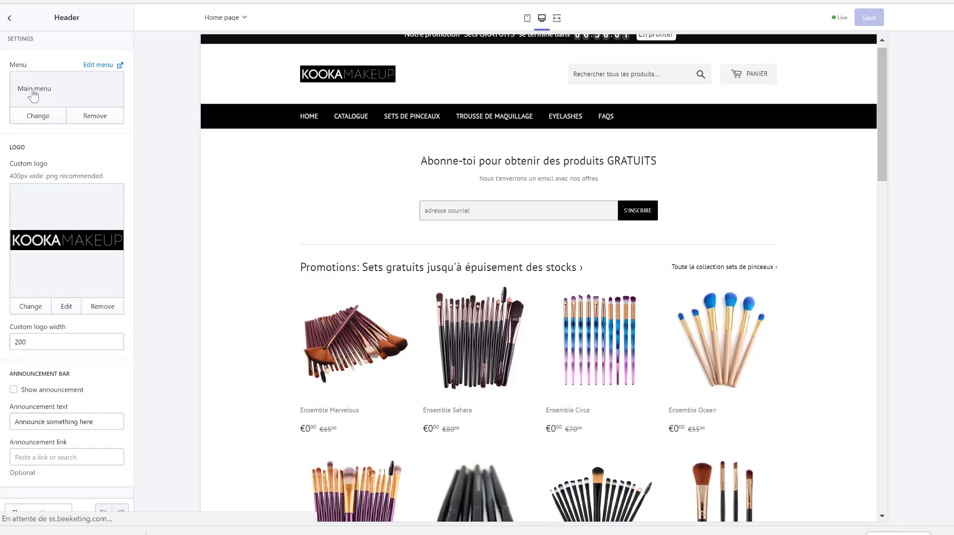
click(99, 65)
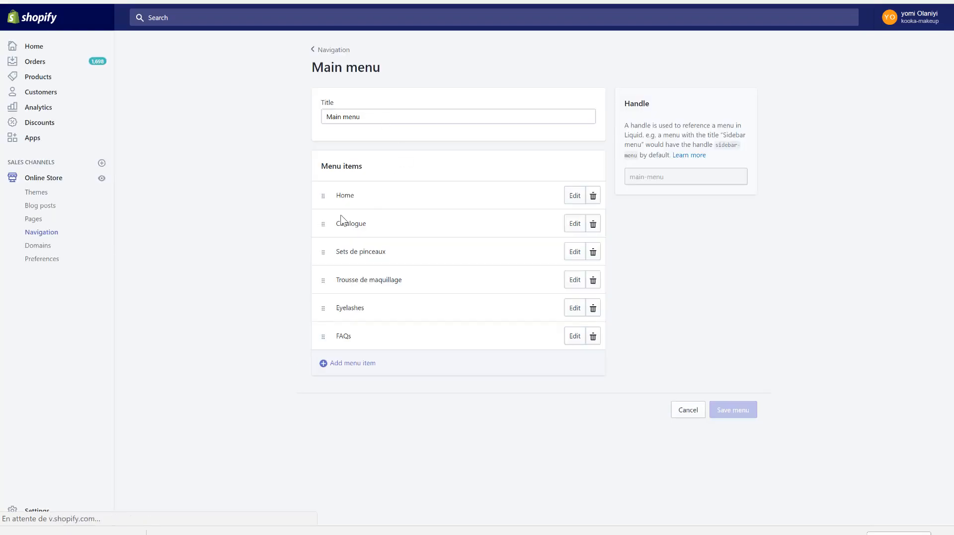
- Try out a new menu item named FAQs, browse the store's pages for its link, and cancel the addition
click(351, 370)
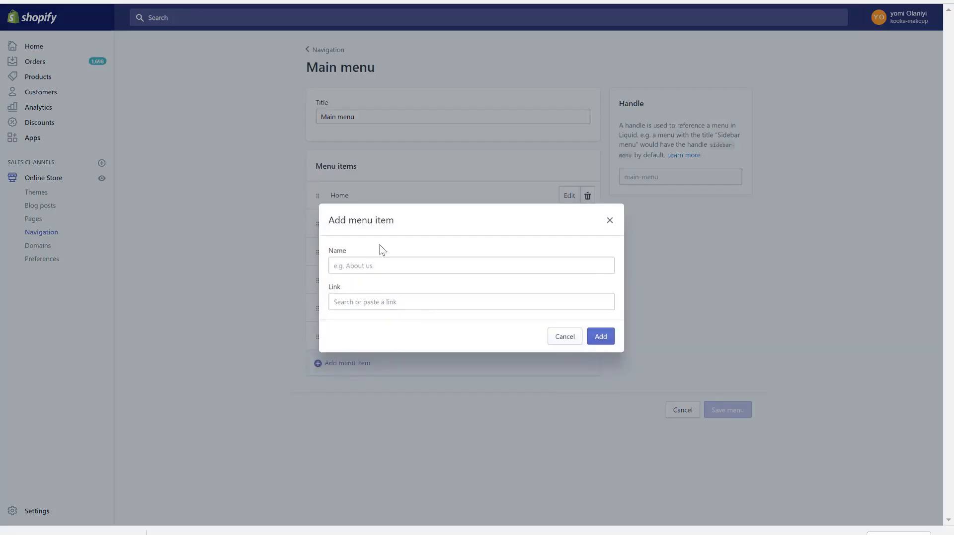
click(370, 263)
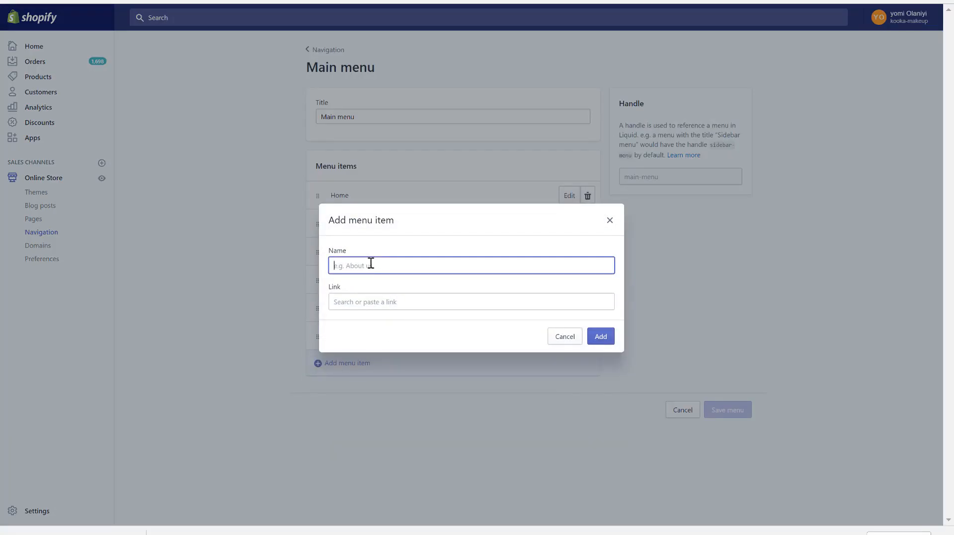
text(FAQ)
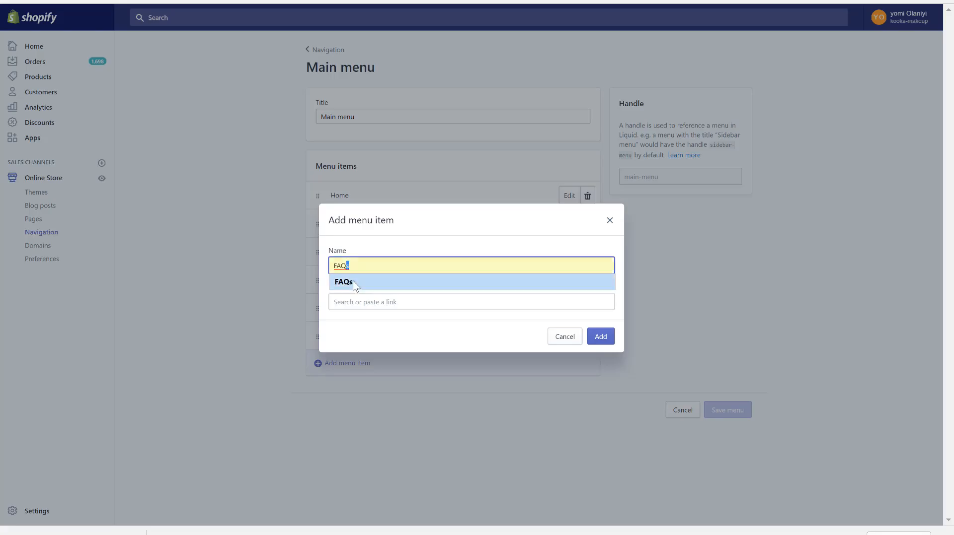
click(353, 282)
click(386, 298)
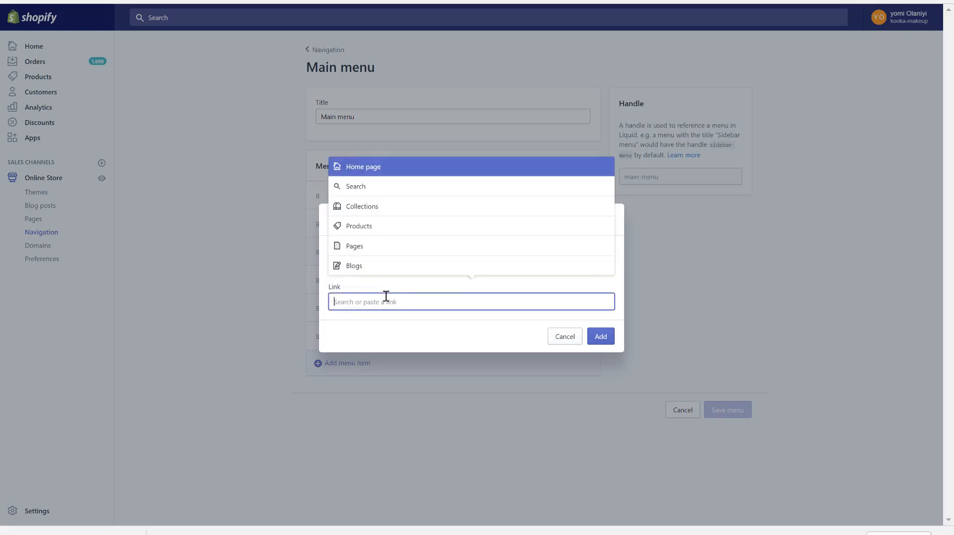
click(367, 250)
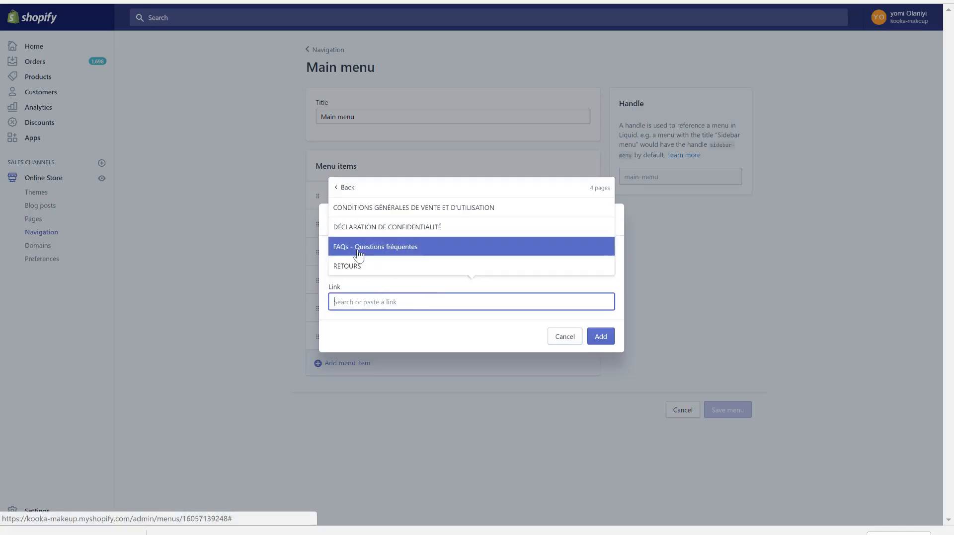
click(568, 342)
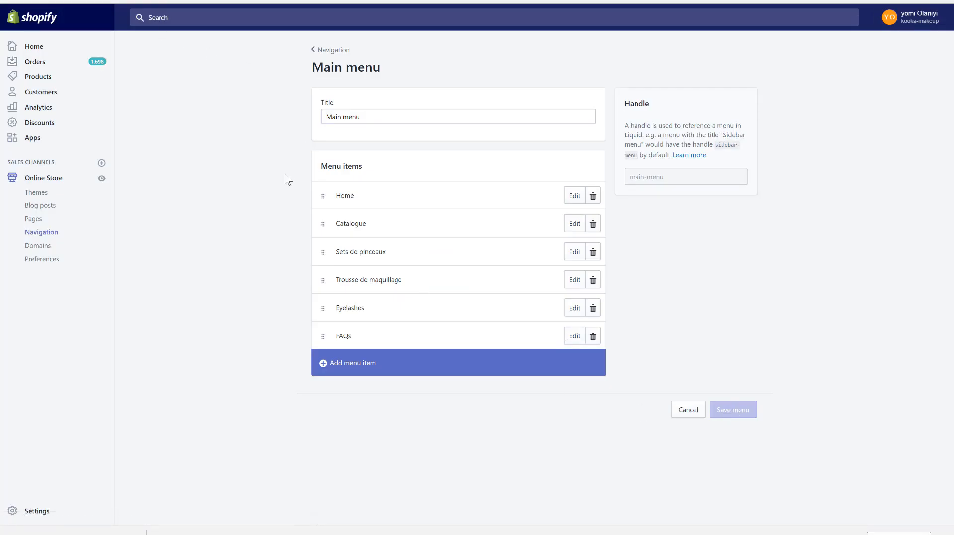
- Uninstall the Abandonment Protector Plus app from the store's installed apps
click(97, 1)
click(32, 139)
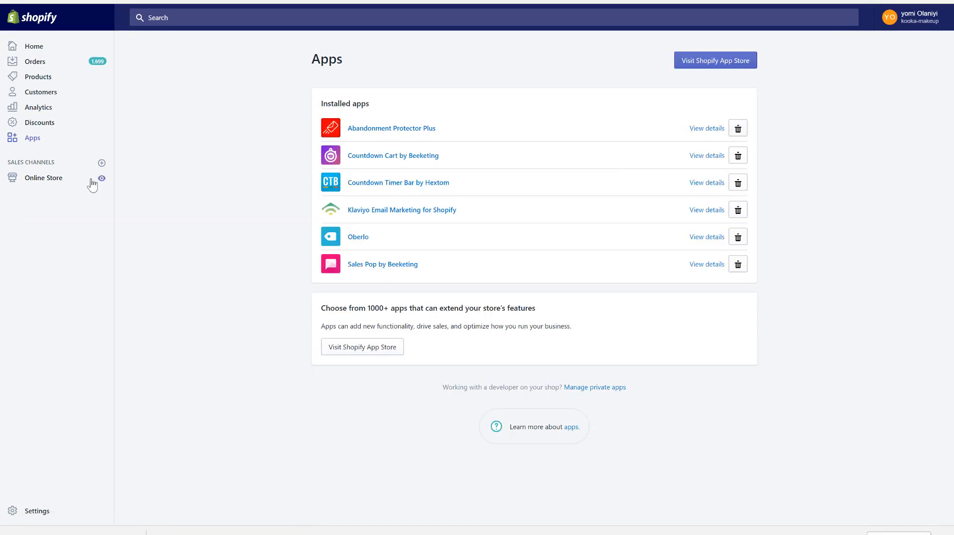
click(738, 131)
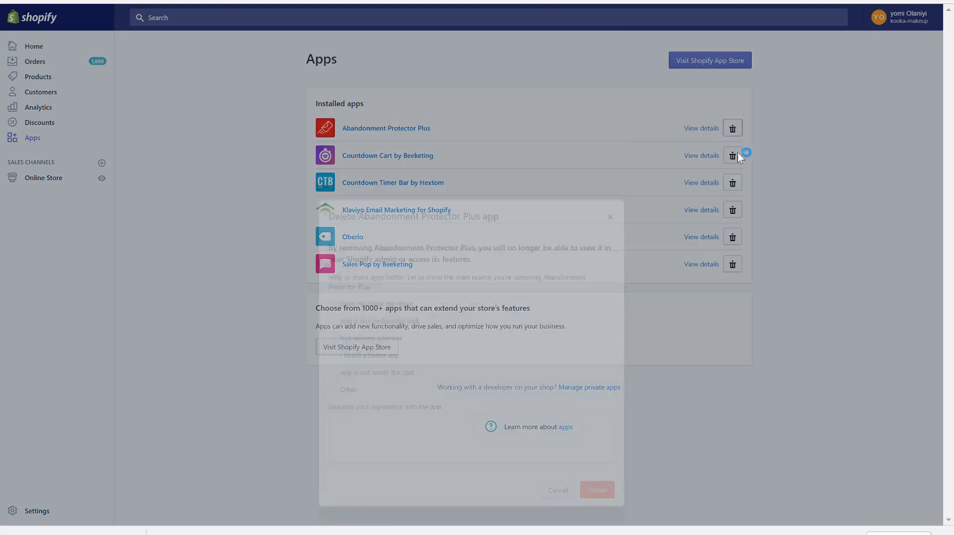
click(596, 417)
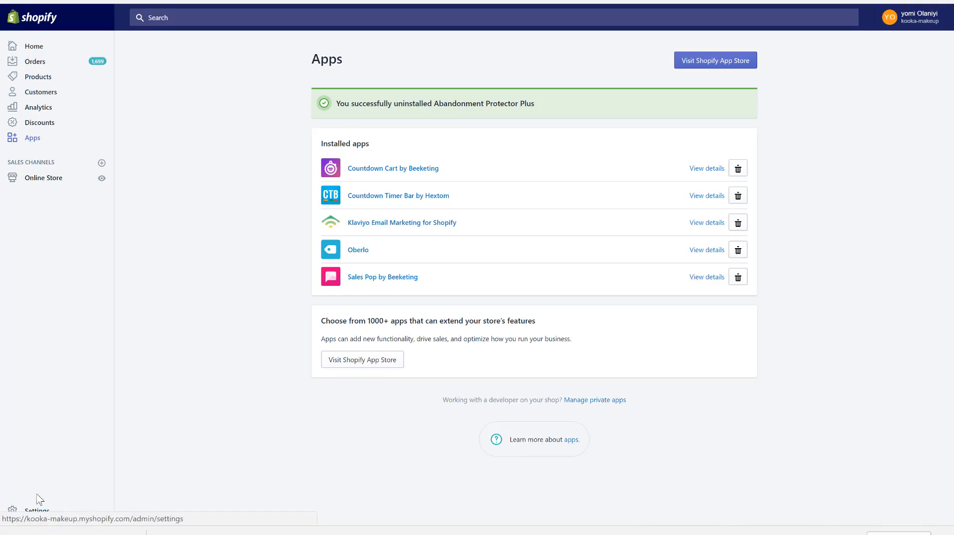
- Examine the order, shipping and customer notification templates in the store's notification settings
click(34, 511)
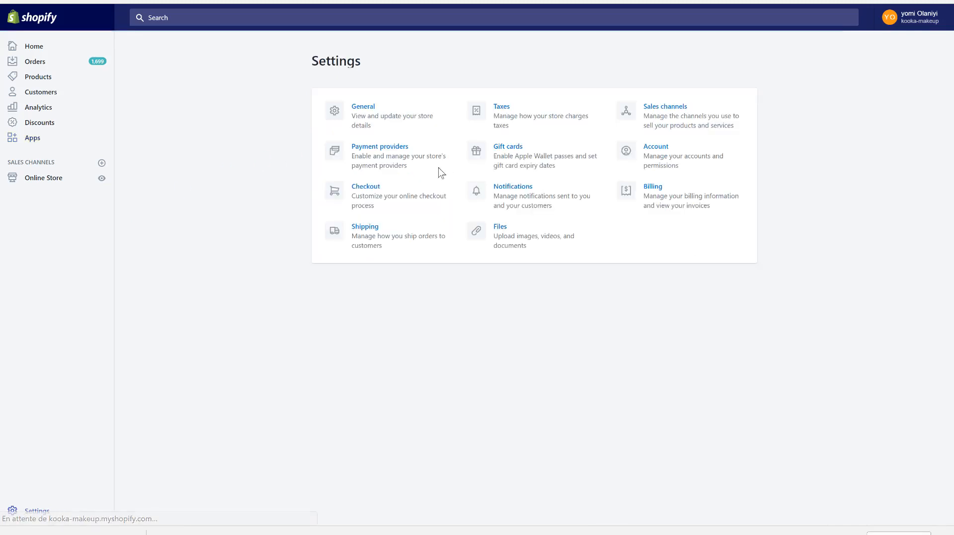
click(518, 198)
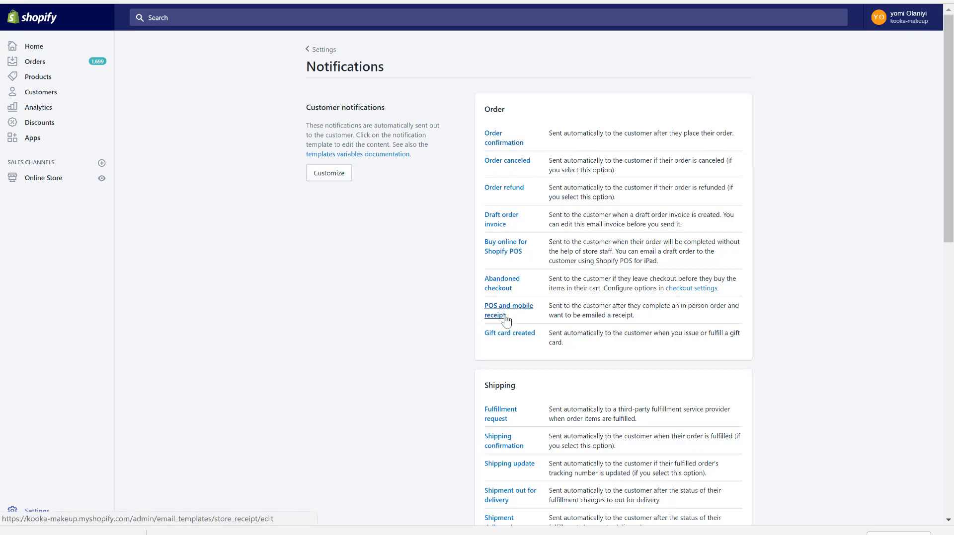
scroll(506, 321, down, 2)
scroll(505, 321, down, 4)
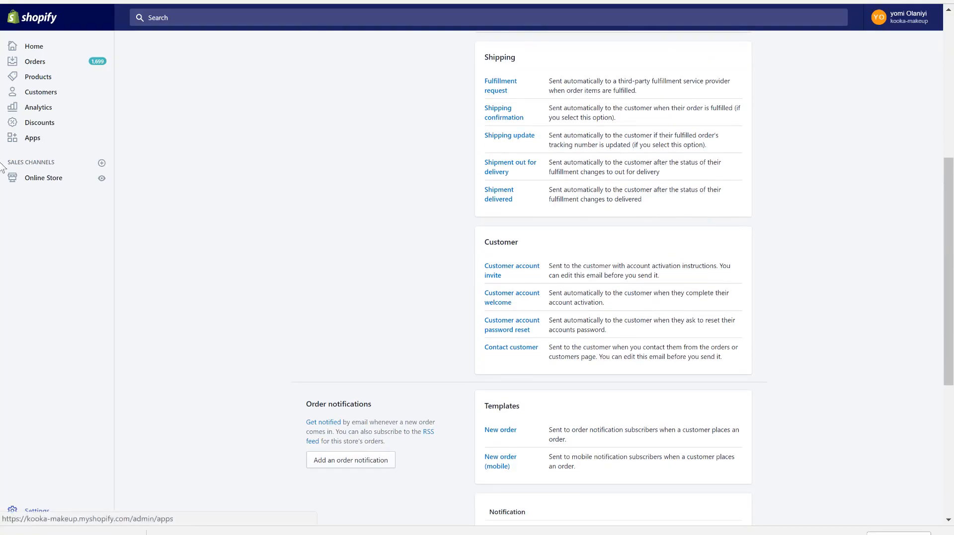
- In the checkout settings, set the abandoned checkout email reminder to "1 hour later (recommended)" and save
click(36, 511)
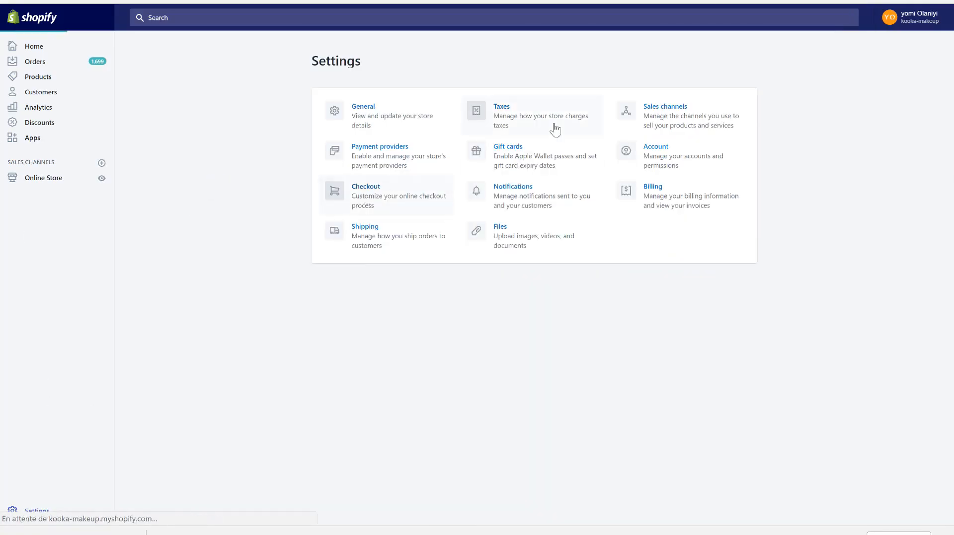
scroll(358, 312, down, 1)
scroll(358, 312, down, 10)
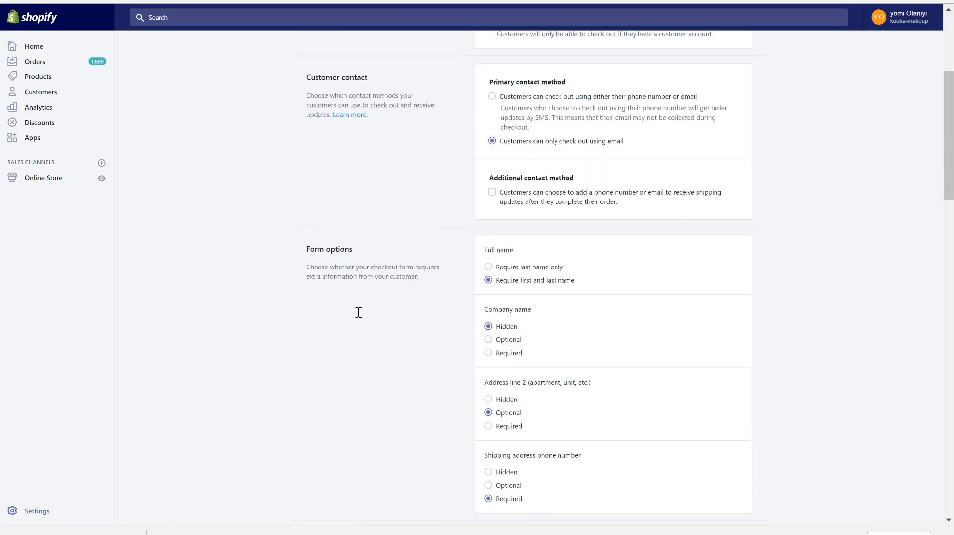
scroll(359, 318, down, 4)
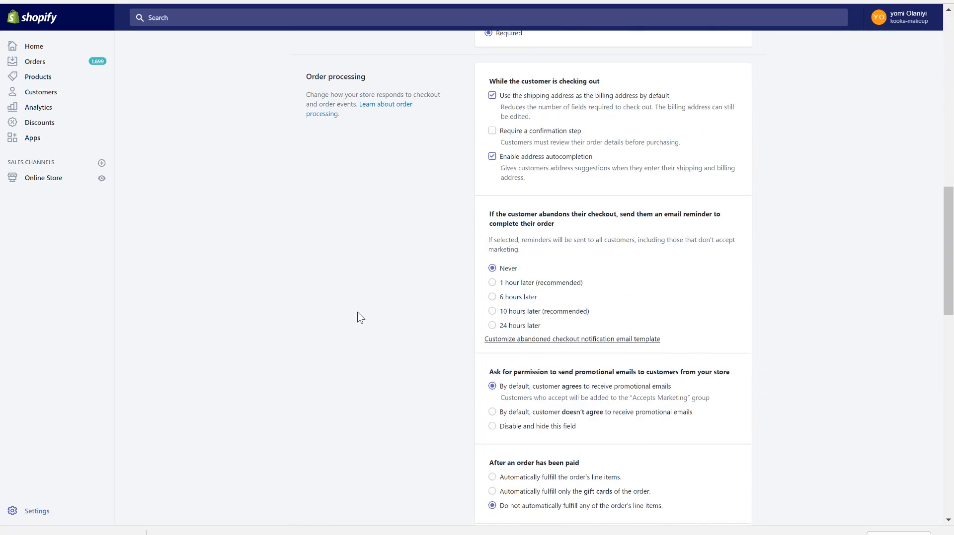
click(504, 286)
scroll(391, 273, down, 2)
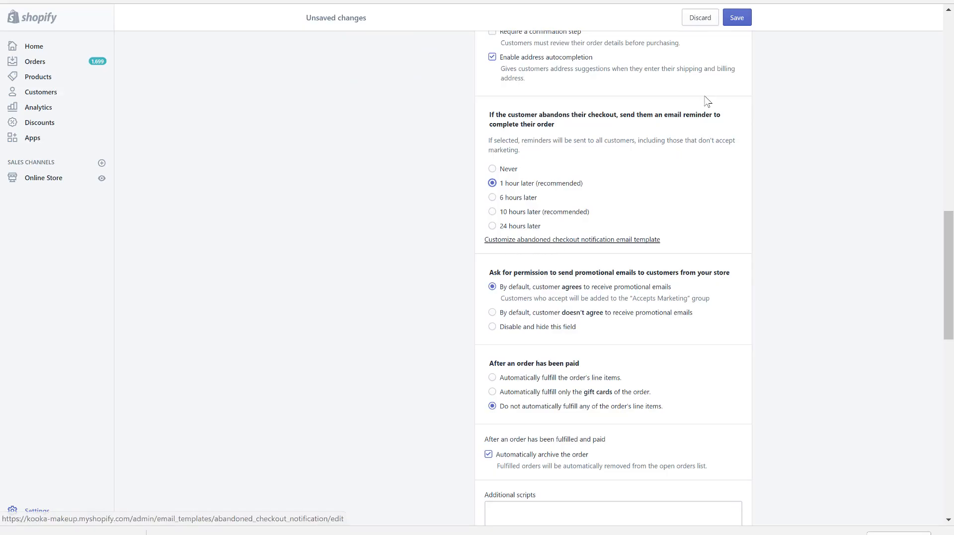
click(736, 17)
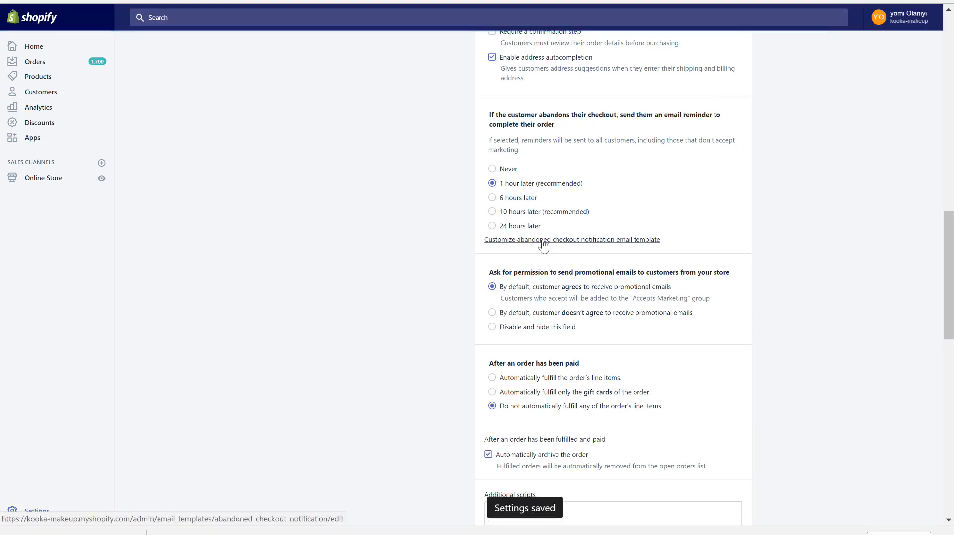
- Open the abandoned checkout notification email template and examine its subject and HTML body
click(543, 241)
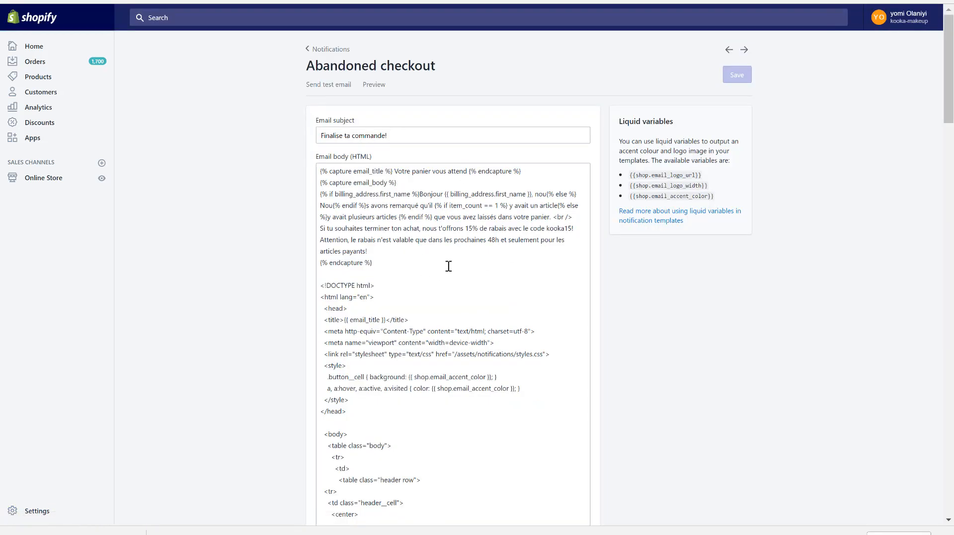
scroll(434, 273, down, 2)
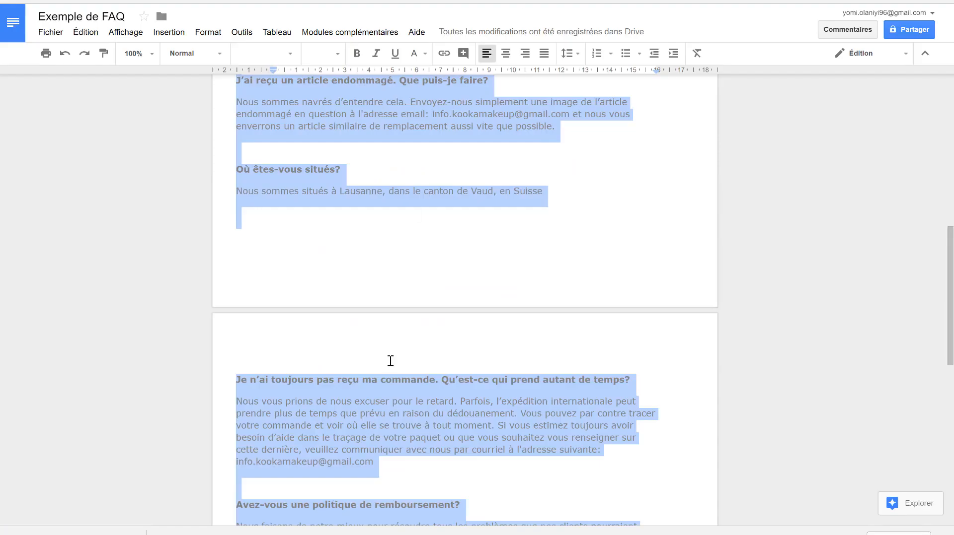
scroll(389, 362, down, 10)
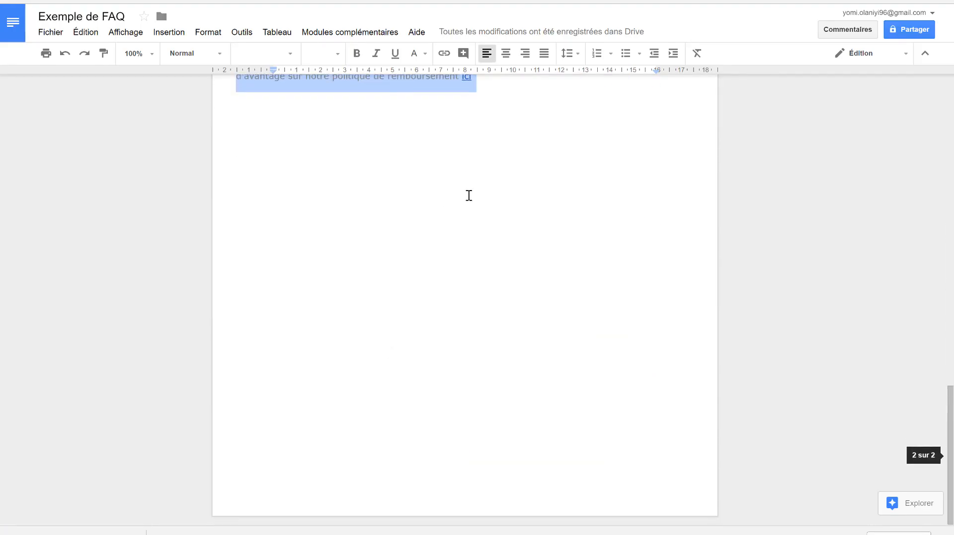
click(464, 196)
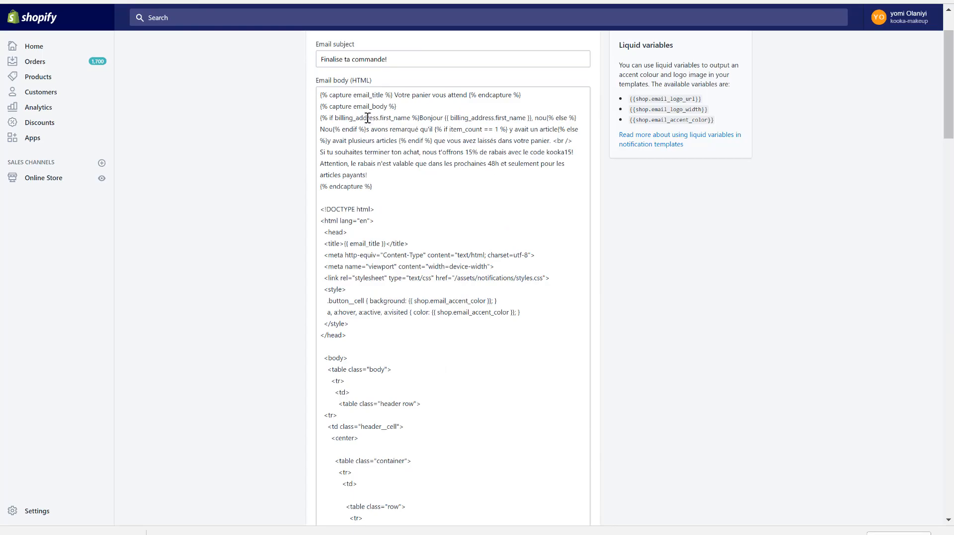
scroll(383, 159, up, 2)
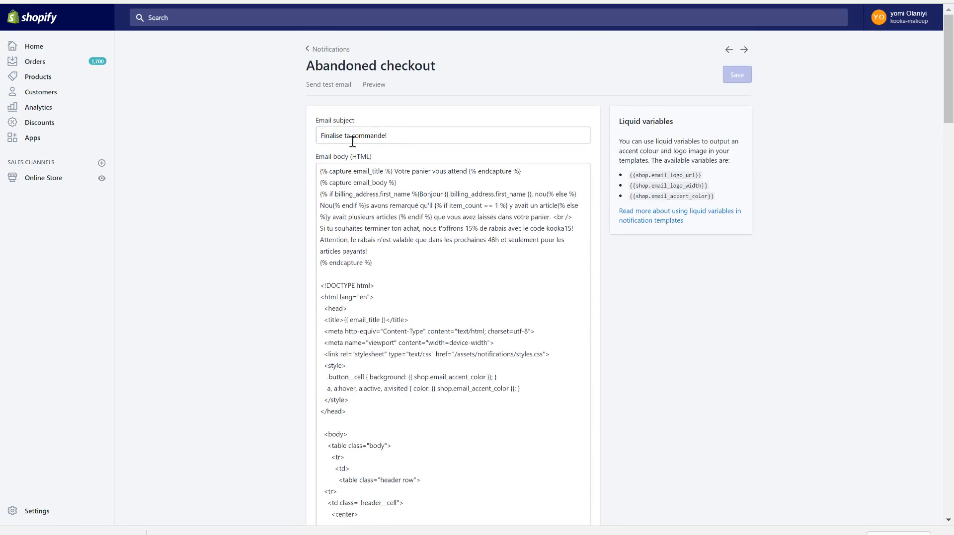
scroll(337, 296, down, 3)
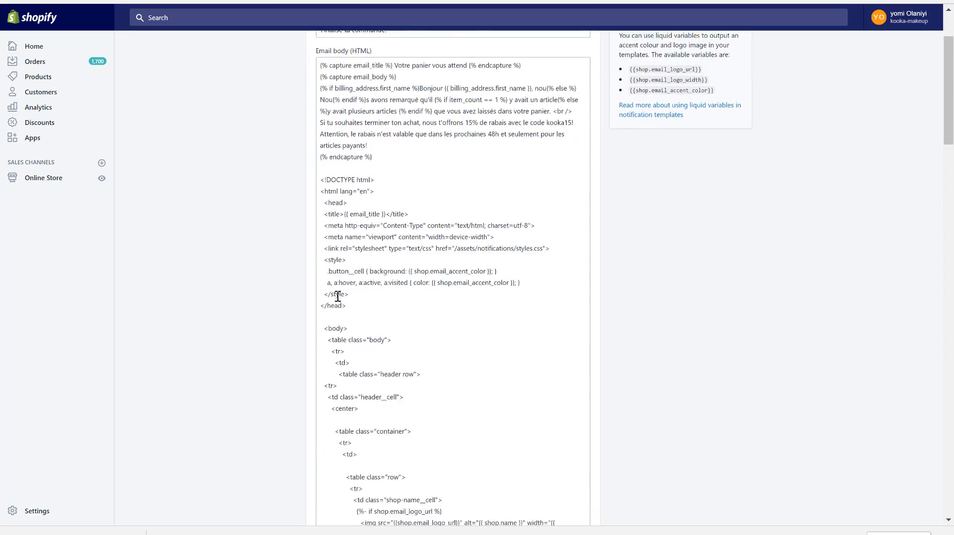
- Preview the abandoned checkout email with its subject, discount text and cart products, then close the preview
scroll(338, 296, down, 5)
scroll(245, 240, up, 8)
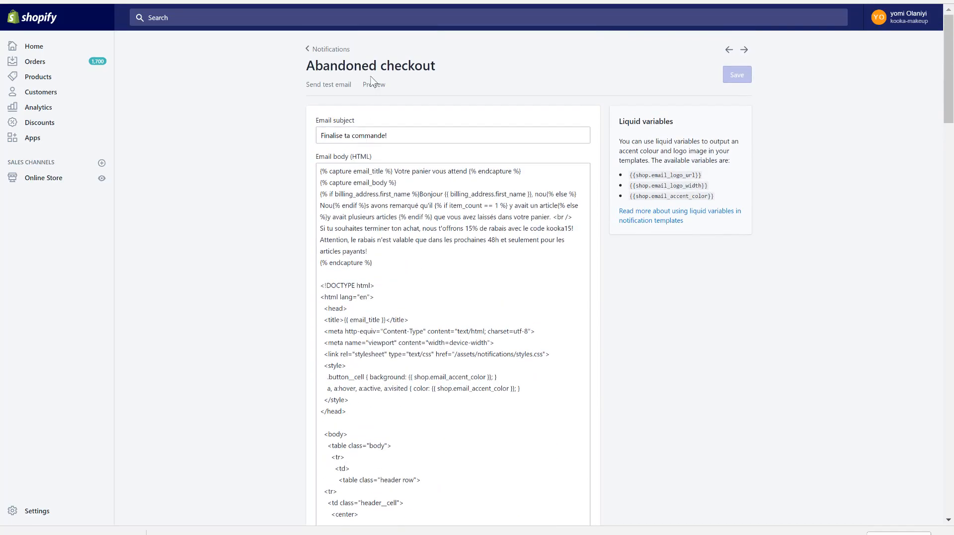
click(373, 85)
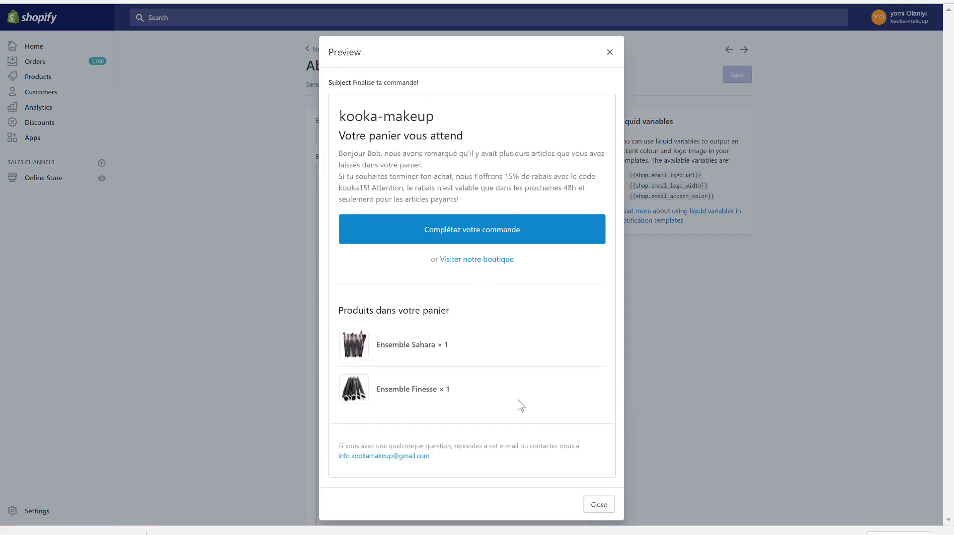
click(611, 53)
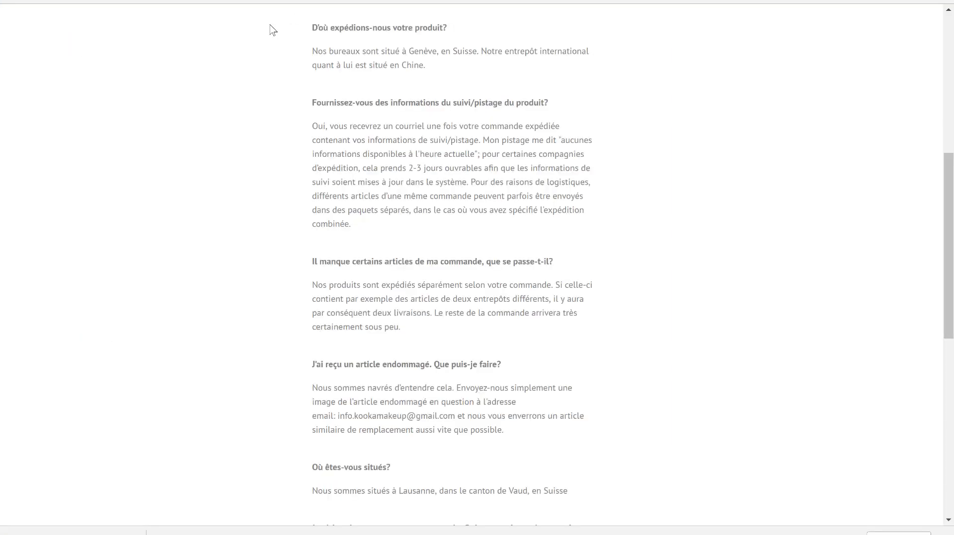
scroll(262, 35, up, 8)
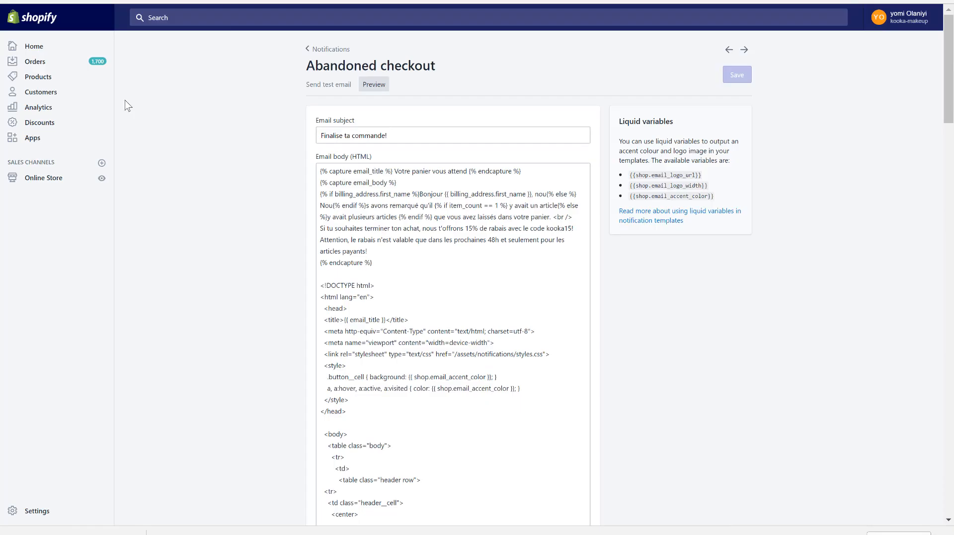
- In the Countdown Timer Bar by Hextom app, create a new bar from the Harvest Gold template
click(32, 138)
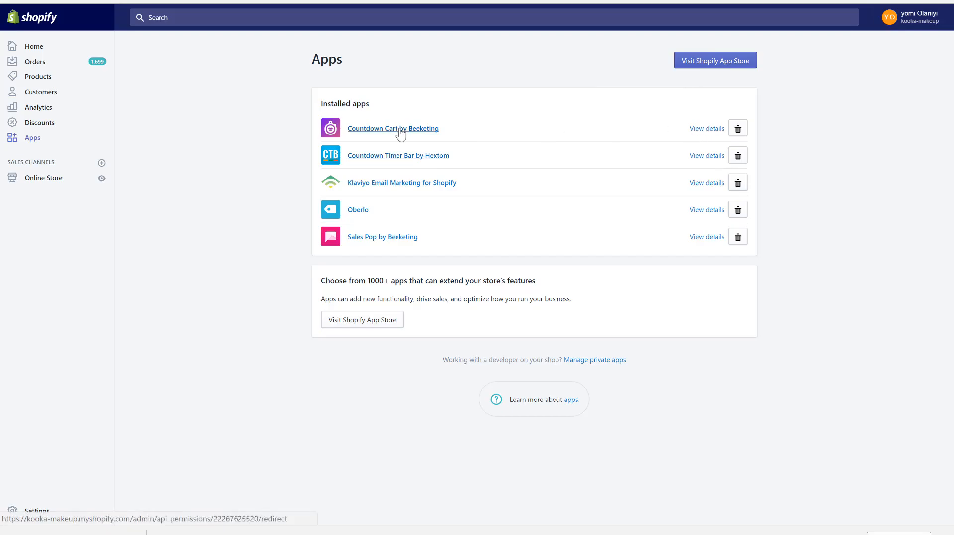
click(402, 161)
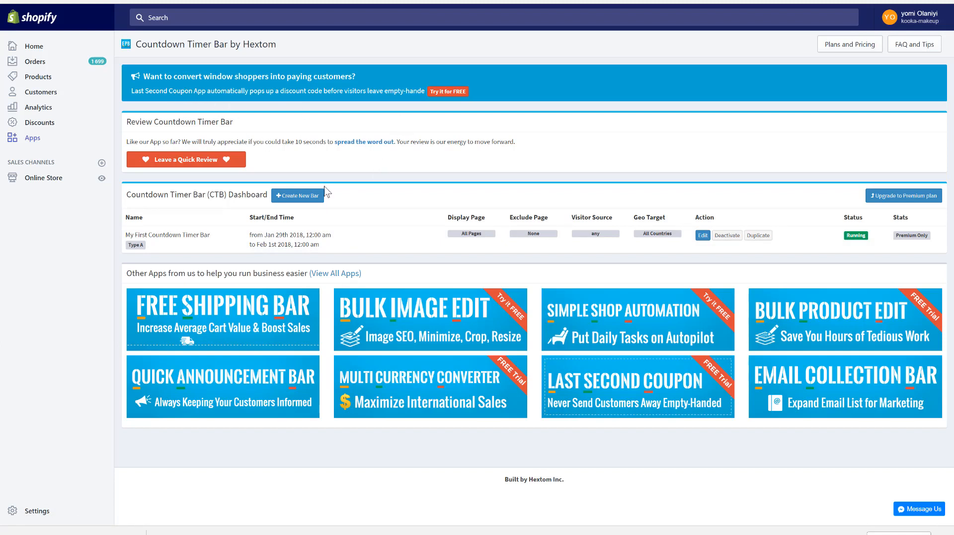
click(297, 196)
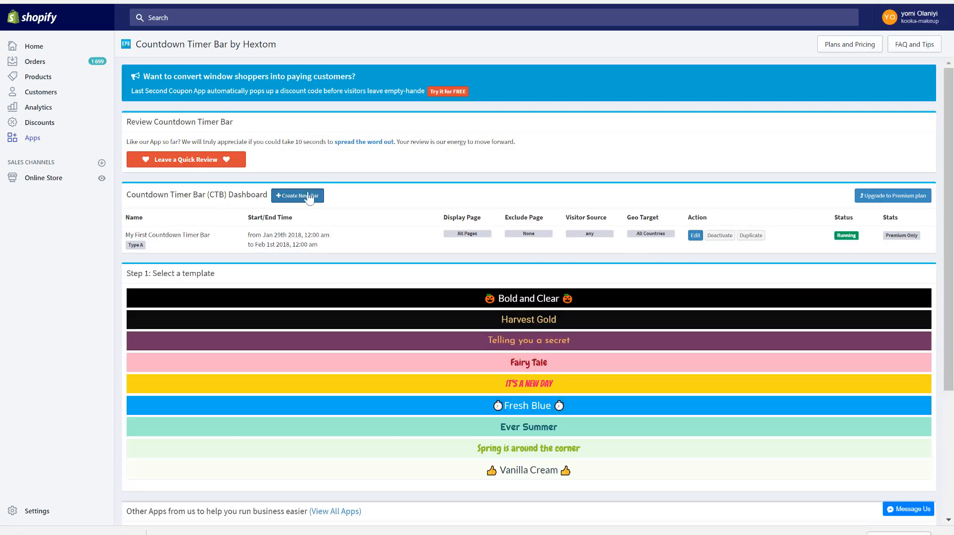
click(529, 319)
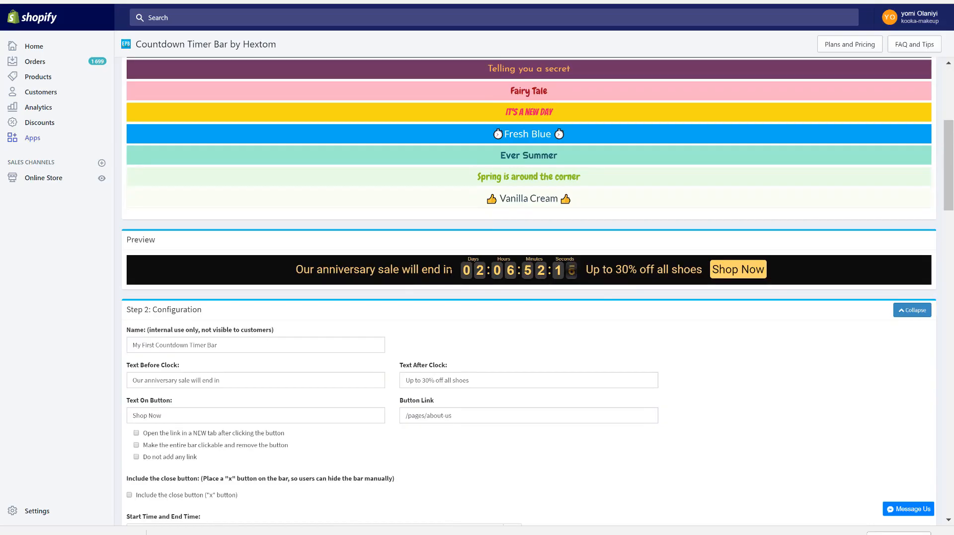
- Name the new countdown bar Fin de la promotion "sets gratuits"dans
scroll(497, 373, down, 1)
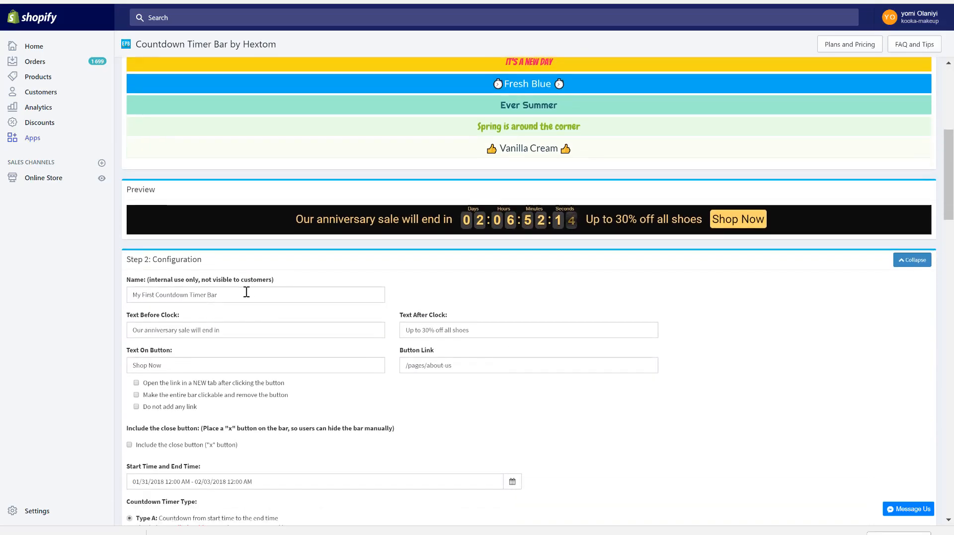
drag(246, 292, 119, 291)
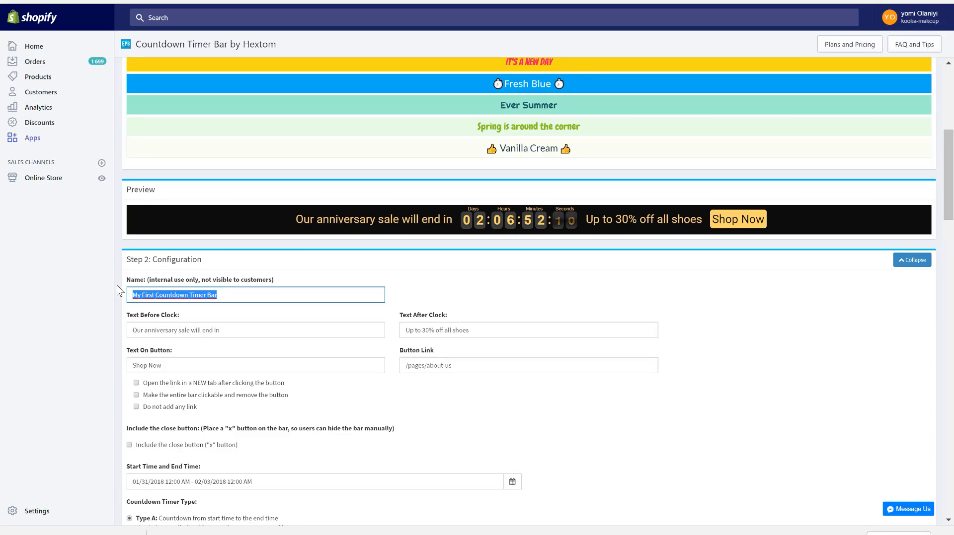
text(F)
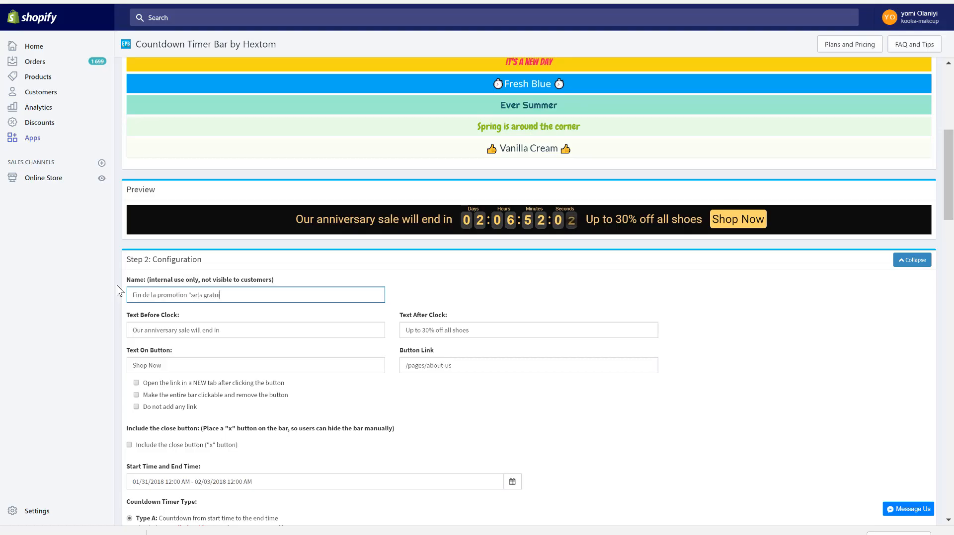
text(" D)
- Copy the bar's name into the text before the clock as Fin de la promotion "sets gratuits" dans, and clear the text after the clock
drag(265, 295, 124, 288)
key(ctrl+c)
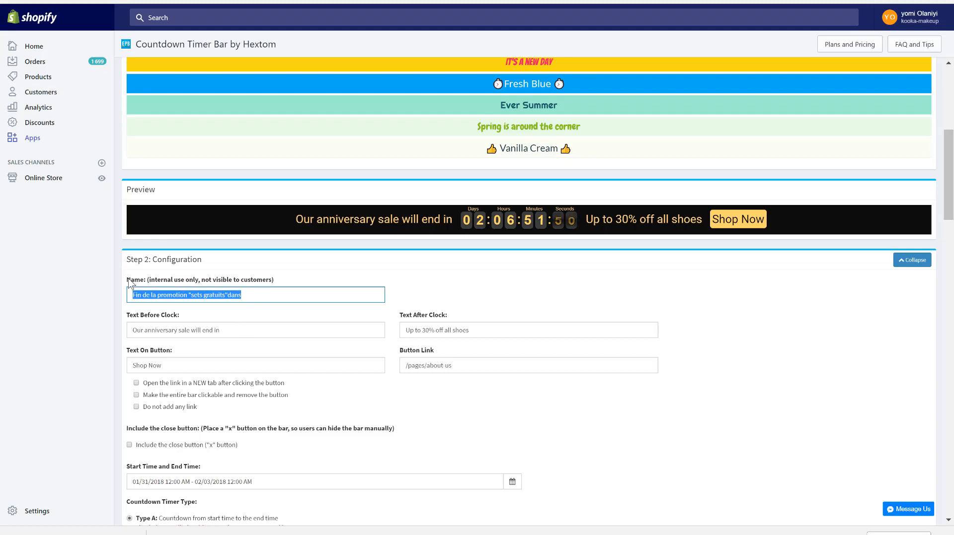
triple_click(193, 330)
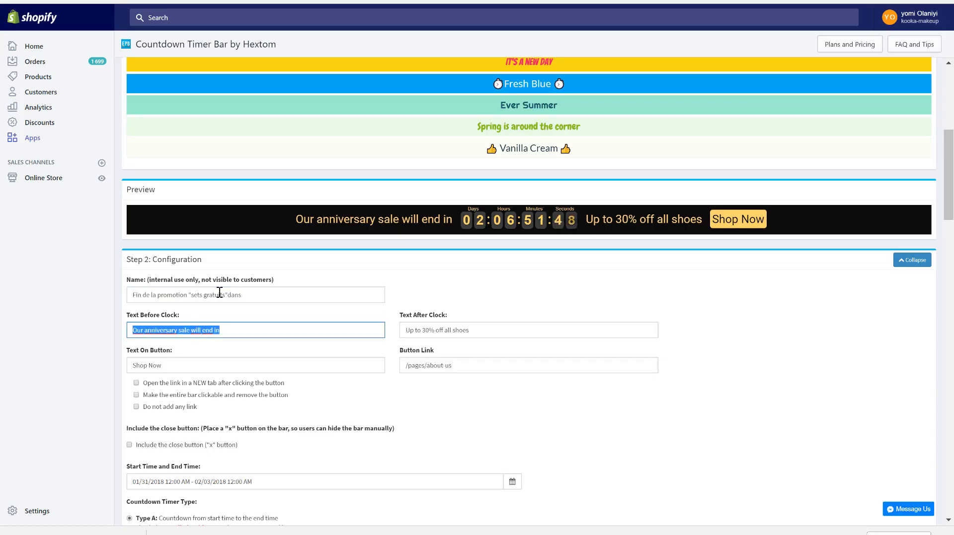
key(ctrl+v)
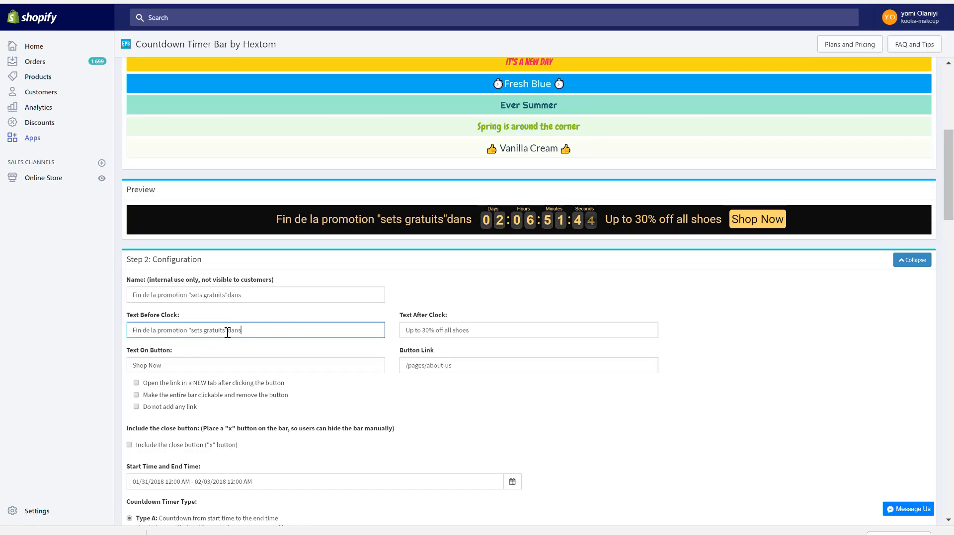
click(450, 334)
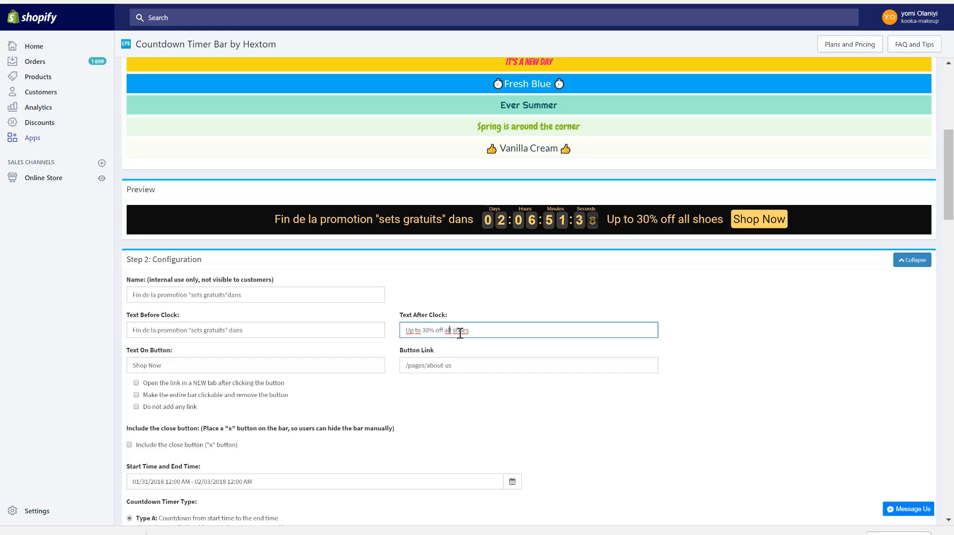
triple_click(472, 333)
key(BackSpace)
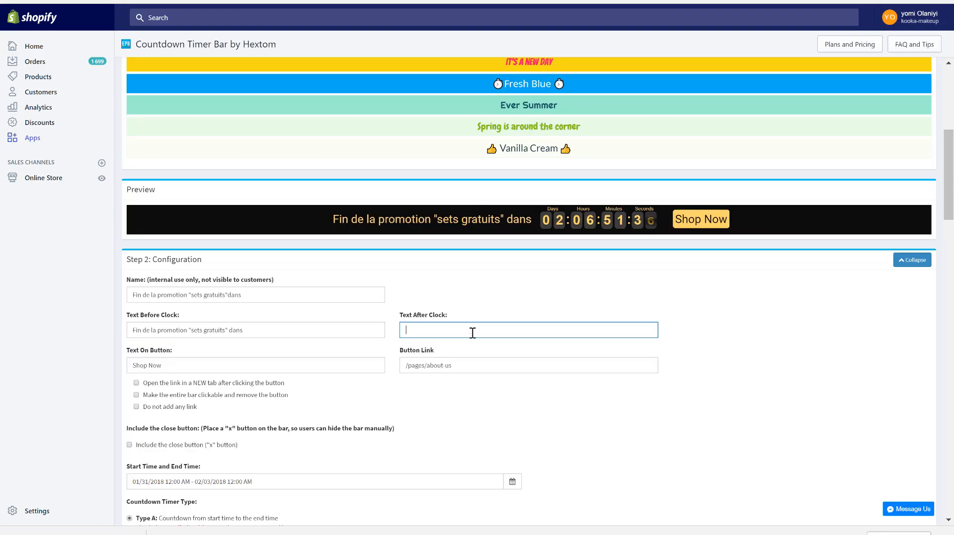
- Set the text on the countdown bar's button to "En profiter"
triple_click(175, 366)
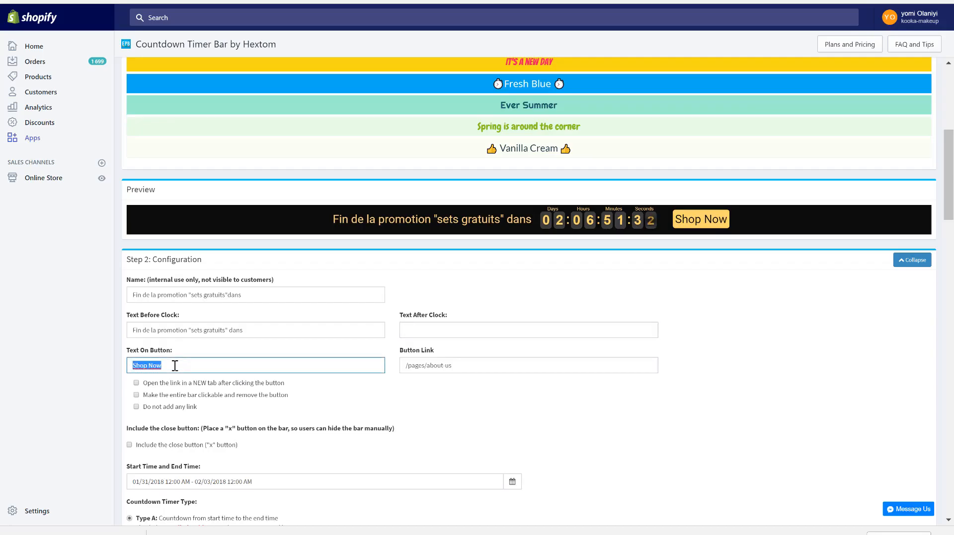
text(En prod)
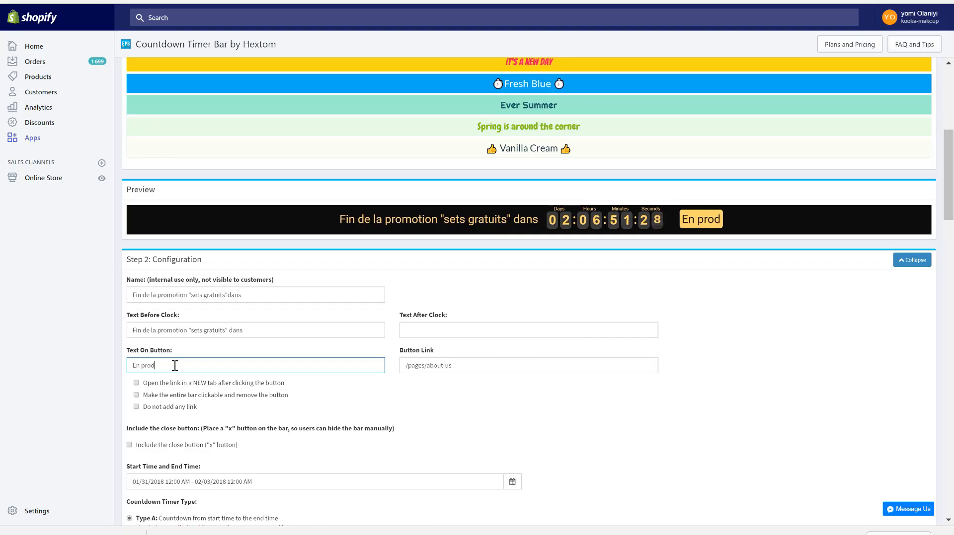
key(BackSpace)
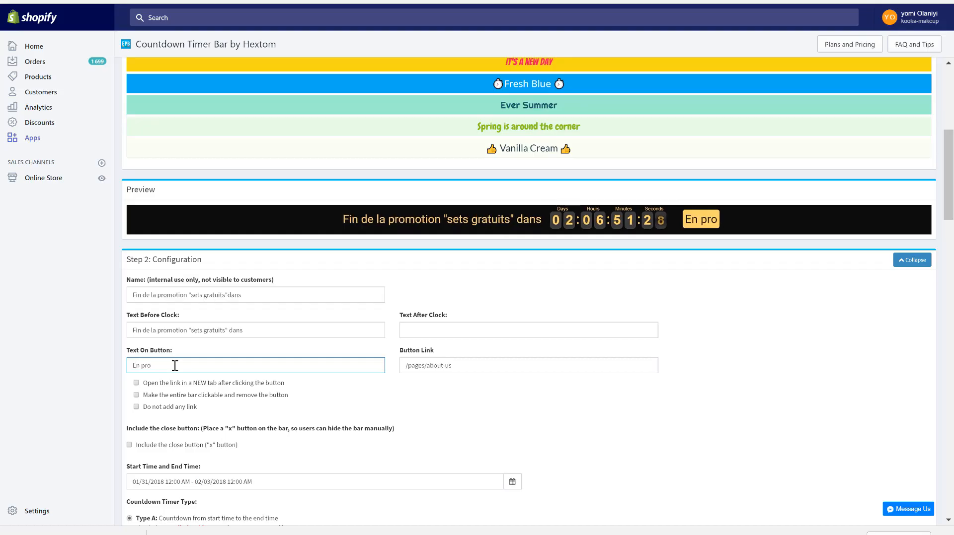
text(fiter)
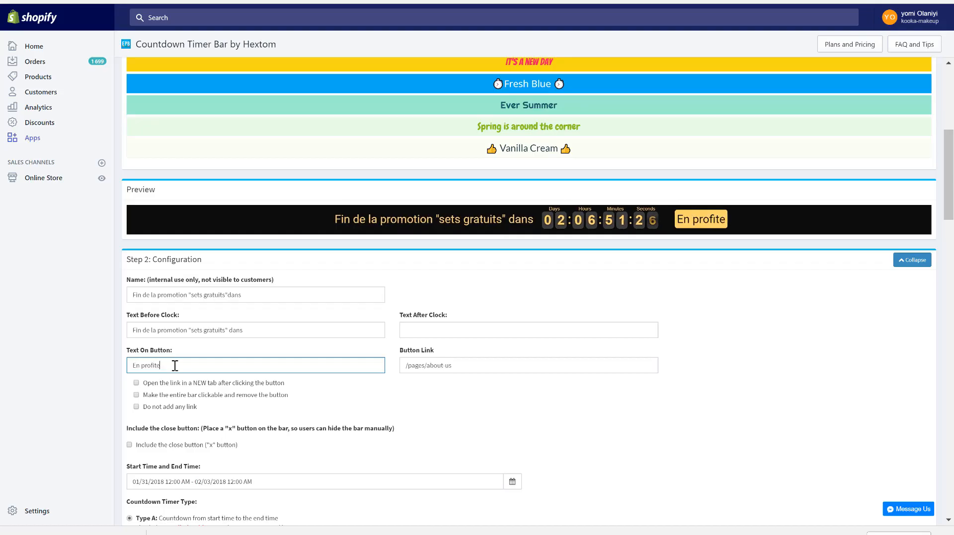
- Replace the button link with the URL of the storefront's promotions-ensembles-gratuits-jusqua-epuisement-des-stocks collection
click(426, 368)
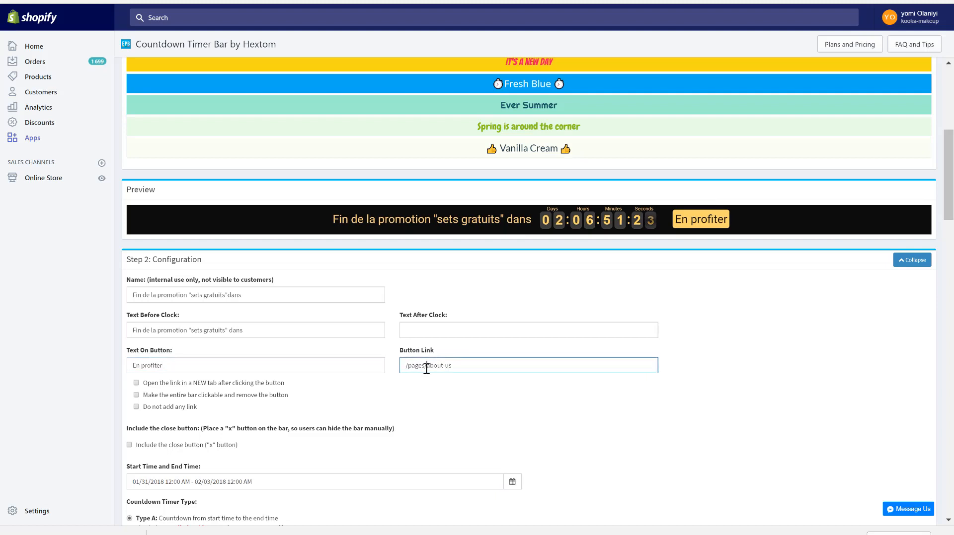
triple_click(457, 366)
key(BackSpace)
click(392, 1)
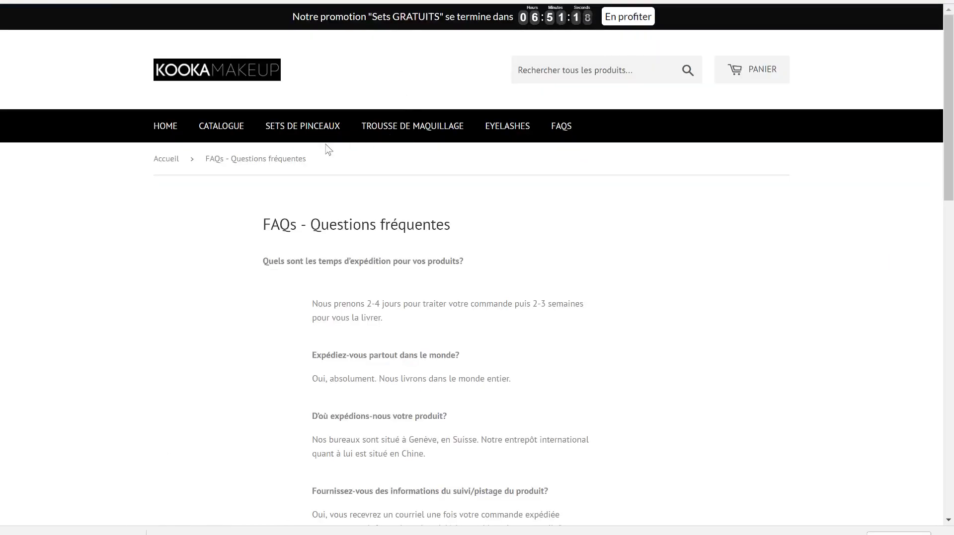
click(280, 133)
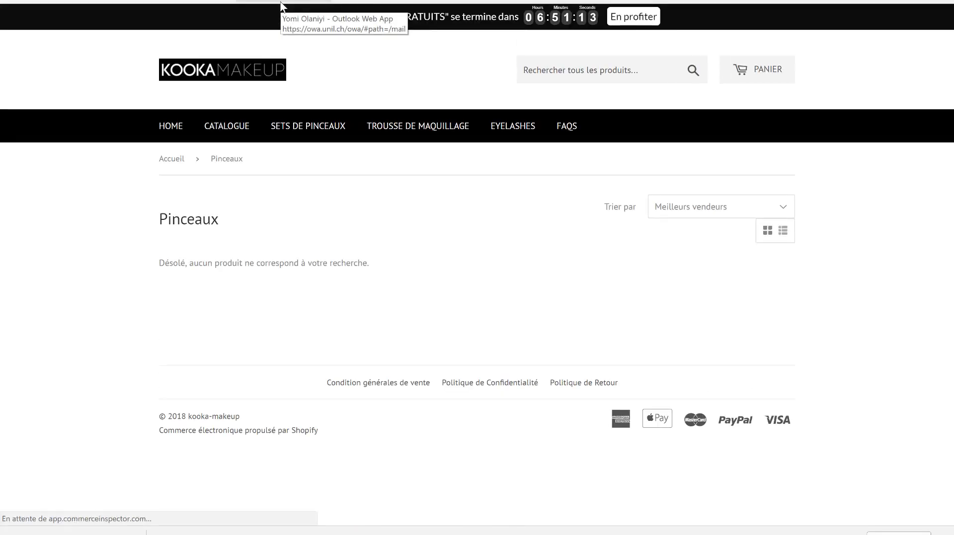
click(175, 127)
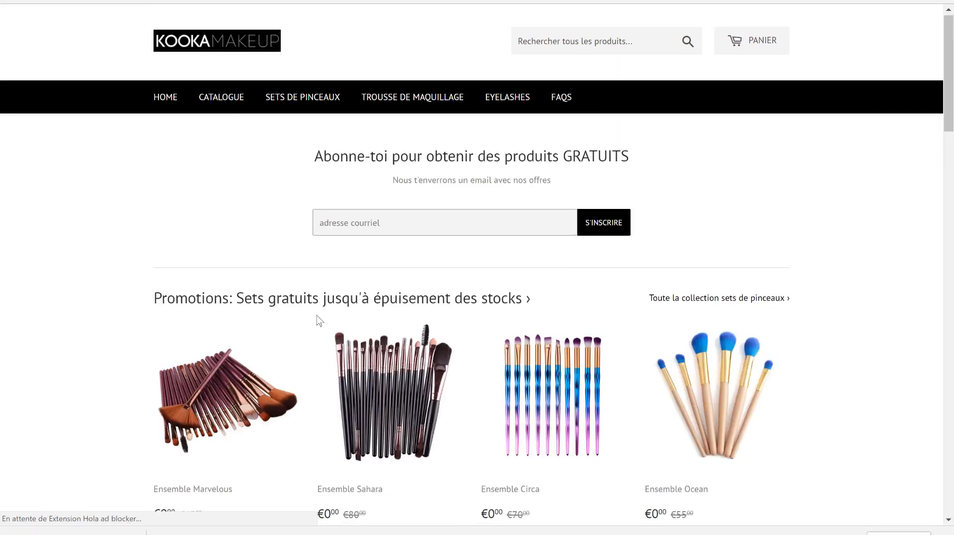
scroll(317, 321, down, 2)
click(677, 197)
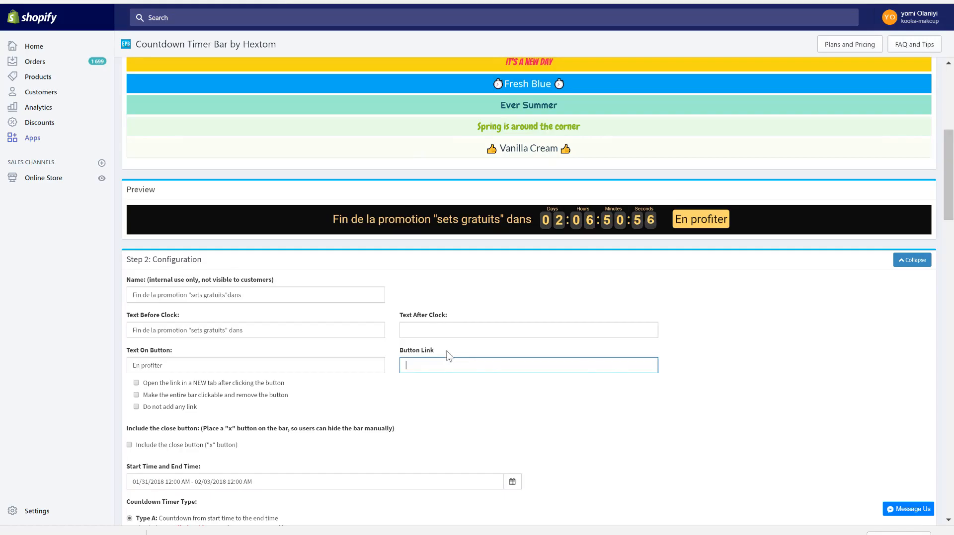
text(https://kooka-makeup.com/collections/promotions-ensembles-gratuits-jusqua-epuisement-des-stocks)
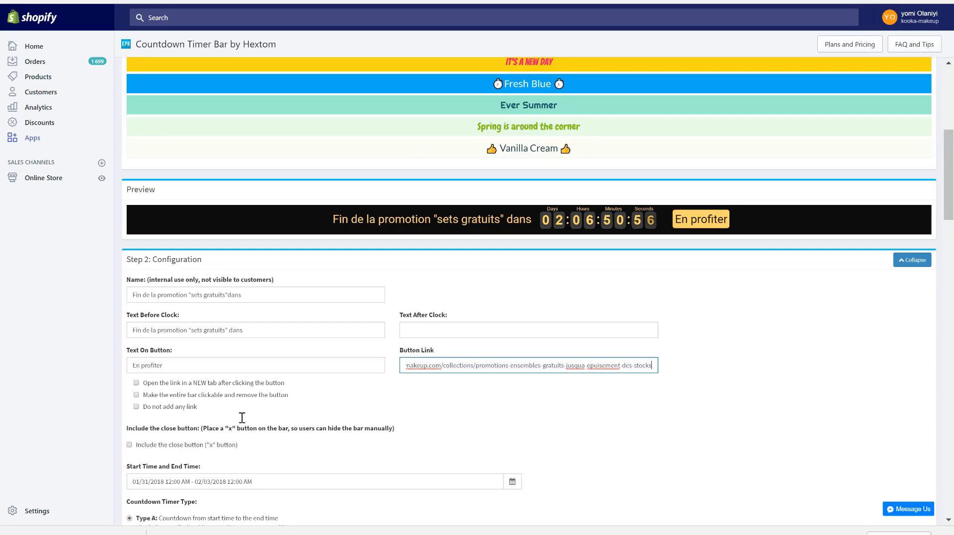
- Set the countdown bar's font to Lato in the advanced configuration
scroll(241, 423, down, 1)
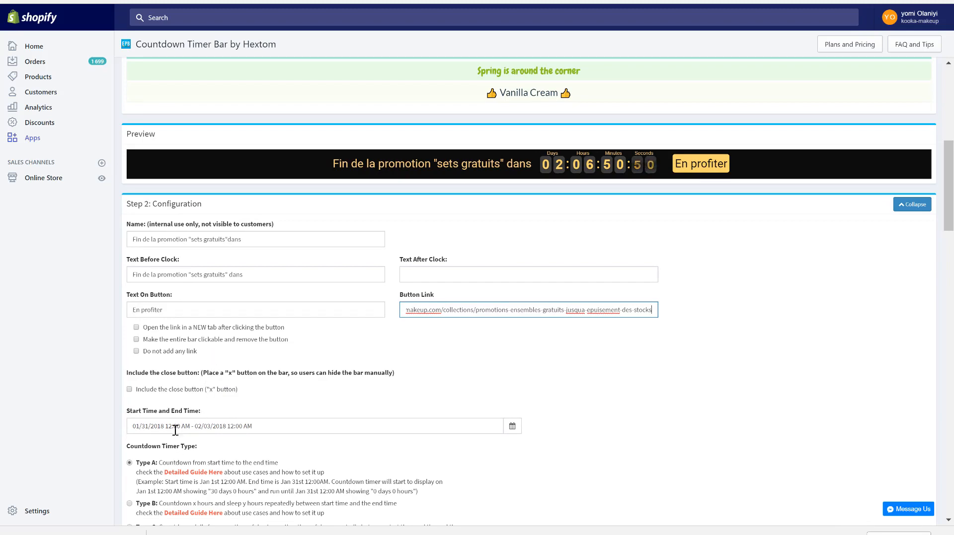
scroll(298, 463, down, 3)
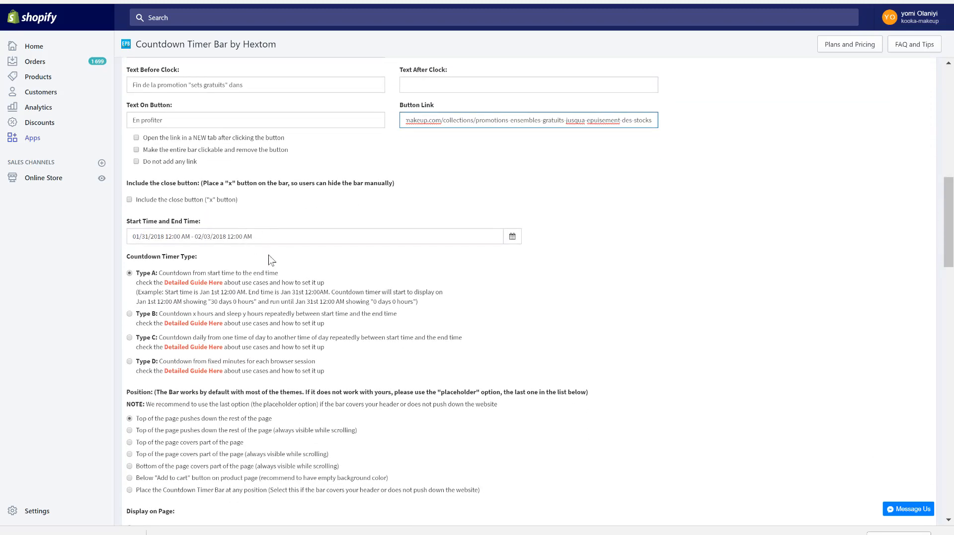
scroll(276, 365, down, 2)
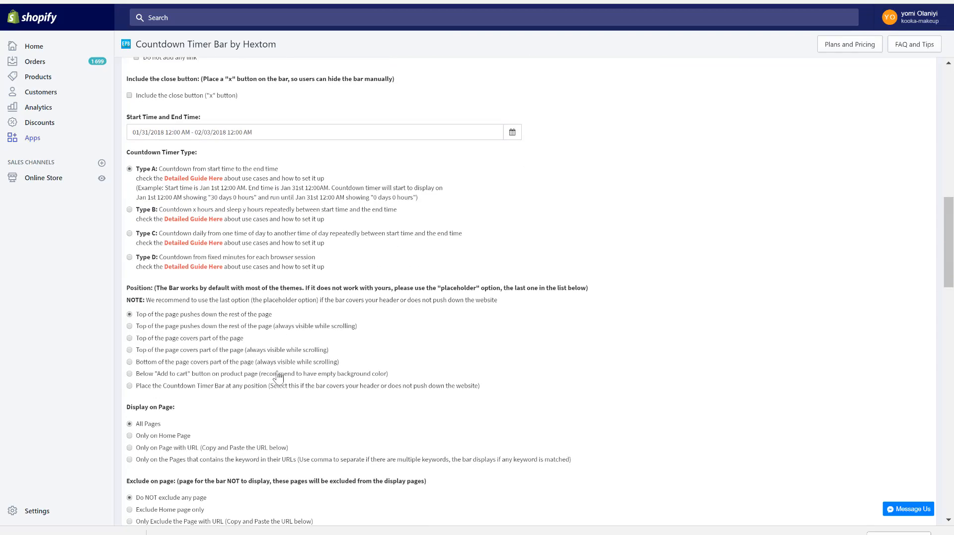
scroll(208, 449, down, 4)
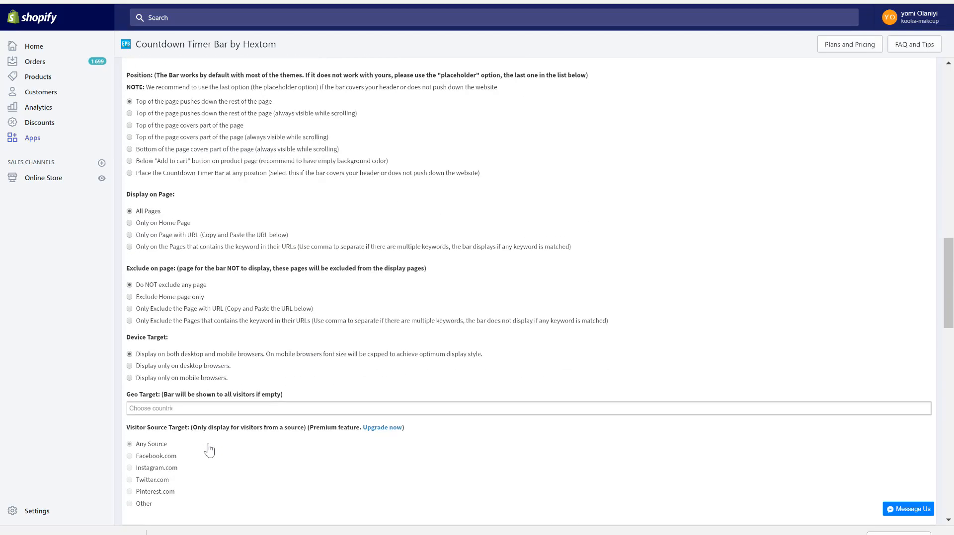
scroll(209, 450, down, 5)
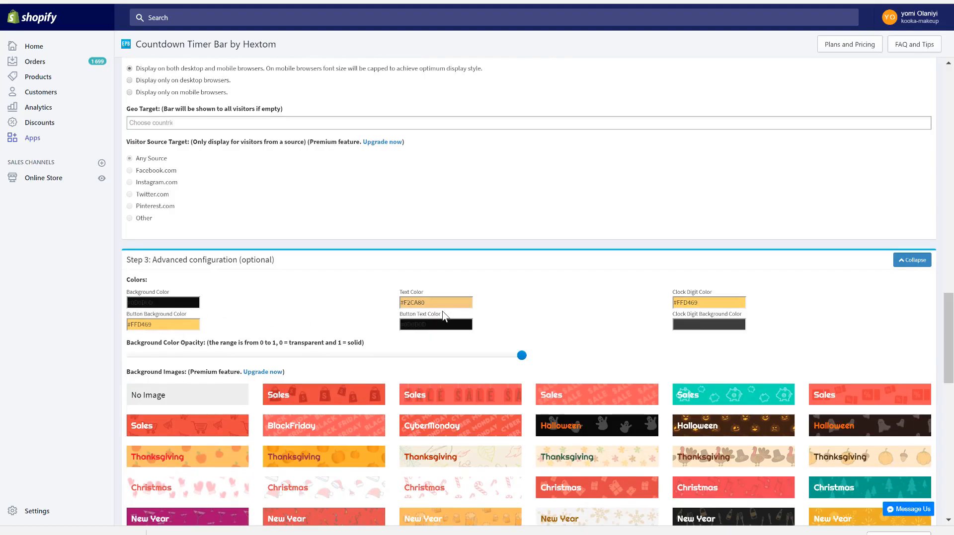
scroll(473, 376, down, 5)
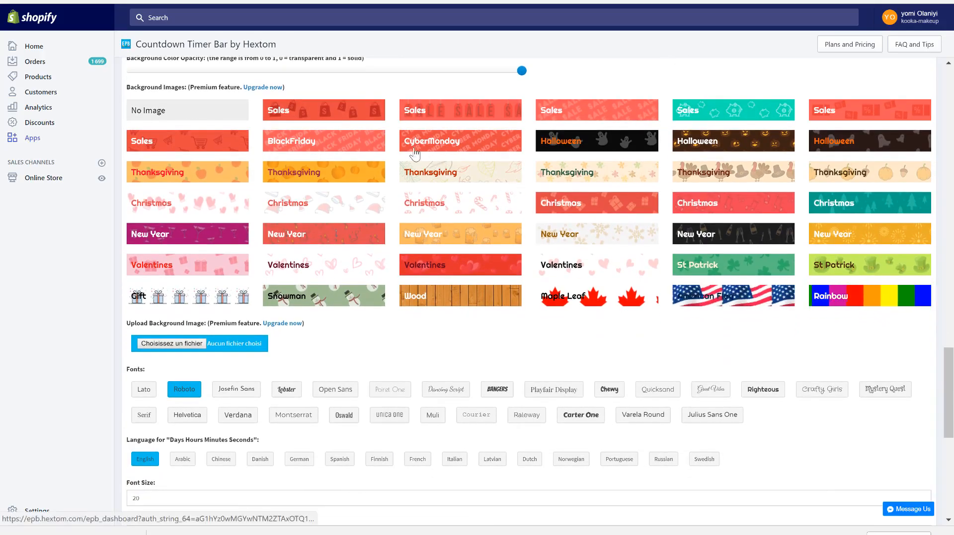
scroll(439, 345, down, 2)
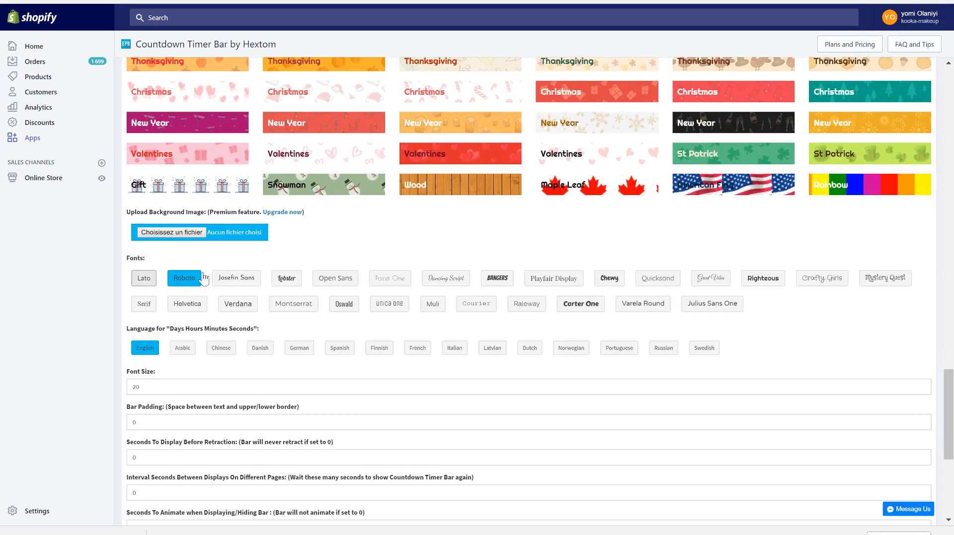
click(144, 281)
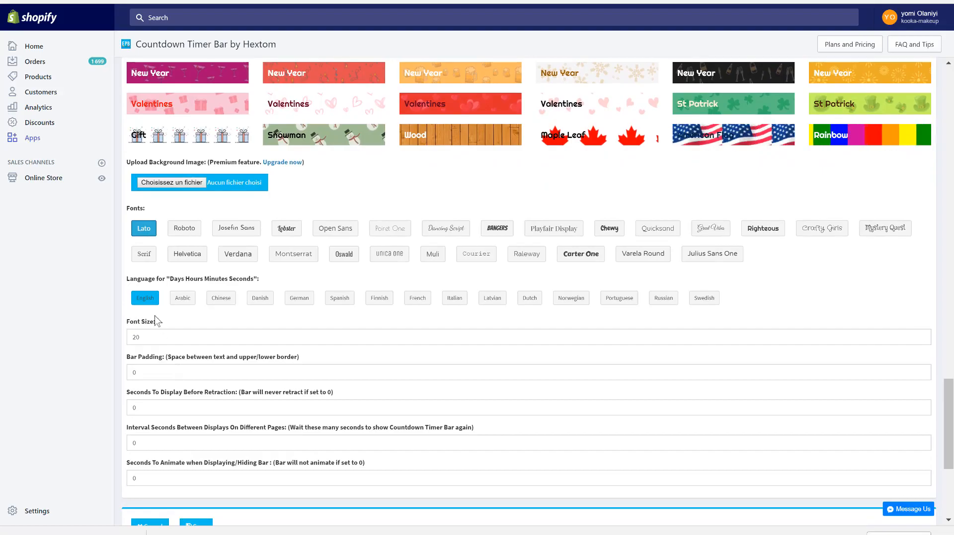
- Set the language of the countdown bar's Days Hours Minutes Seconds labels to French and the font size to 14
click(379, 298)
click(417, 298)
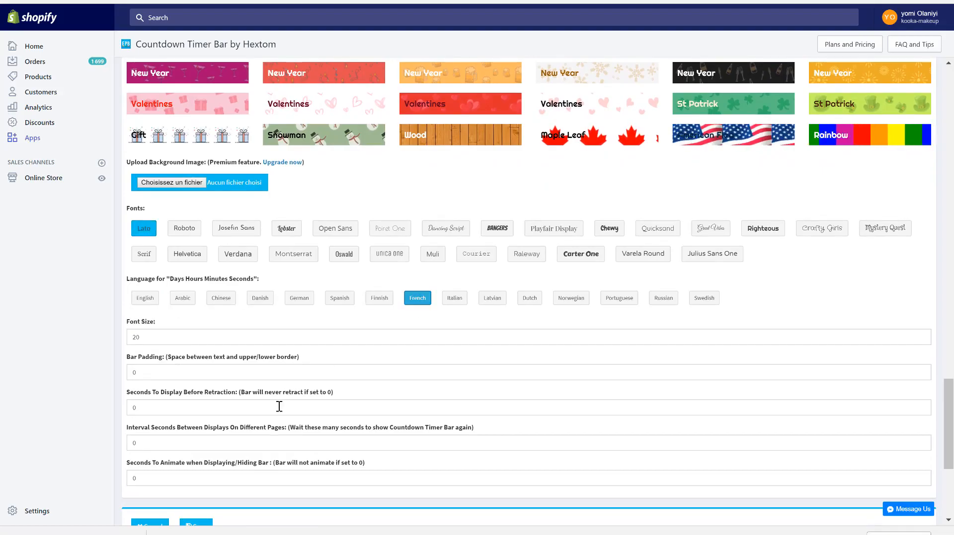
scroll(279, 406, down, 2)
click(148, 218)
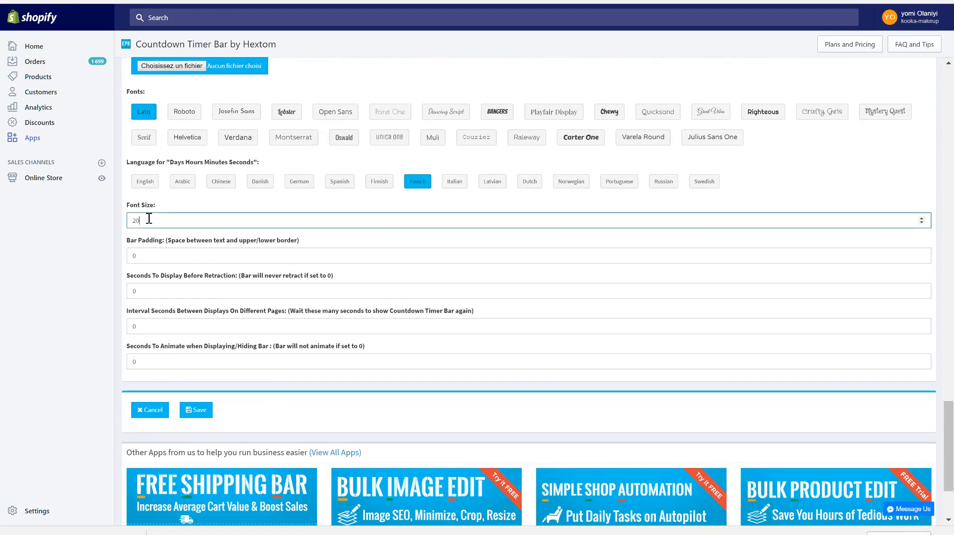
text(1)
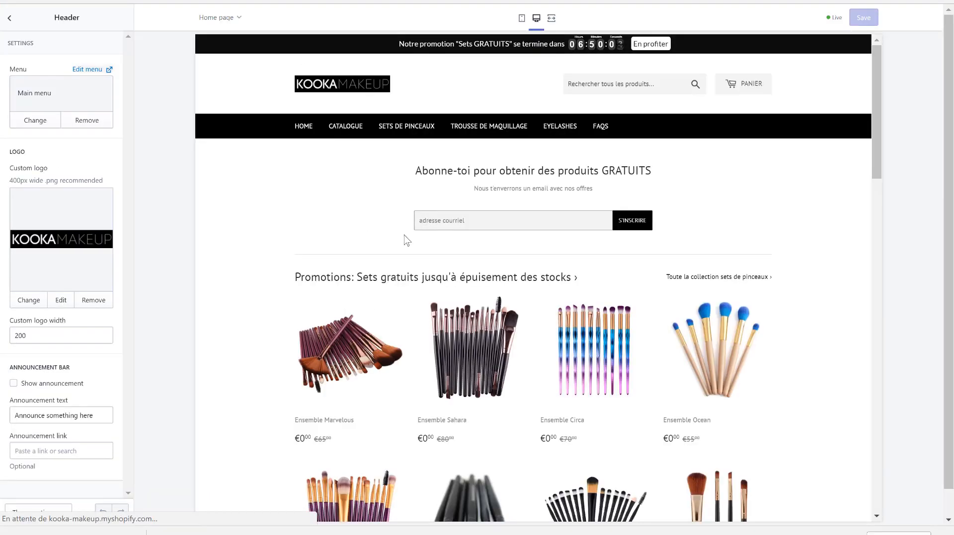
- Preview the countdown bar in the theme editor, on the Sets de pinceaux collection and on the Ensemble Marvelous product page
click(9, 18)
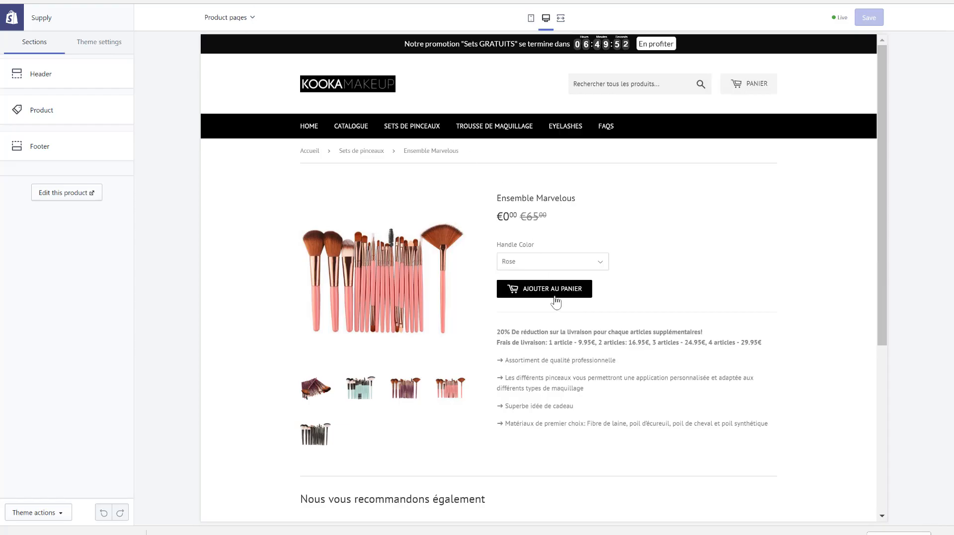
click(477, 1)
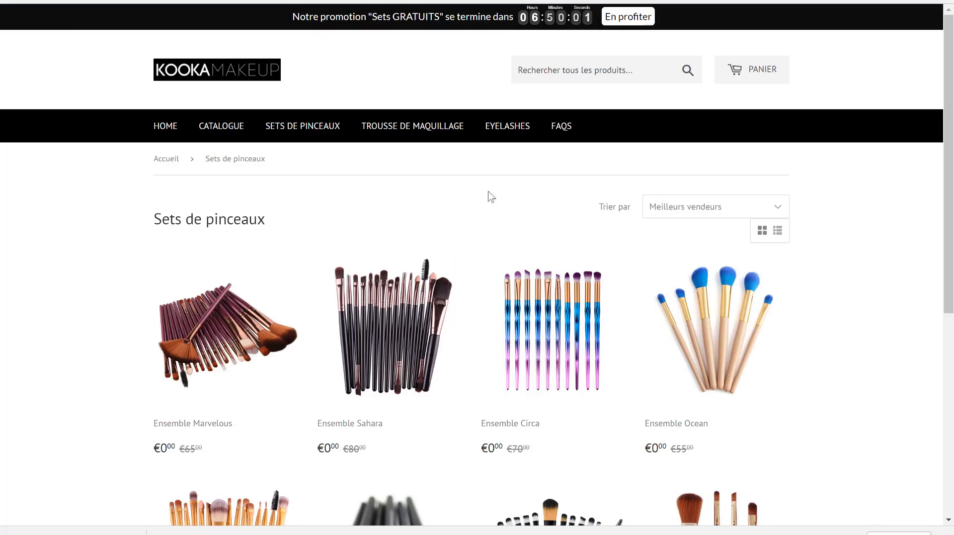
click(271, 295)
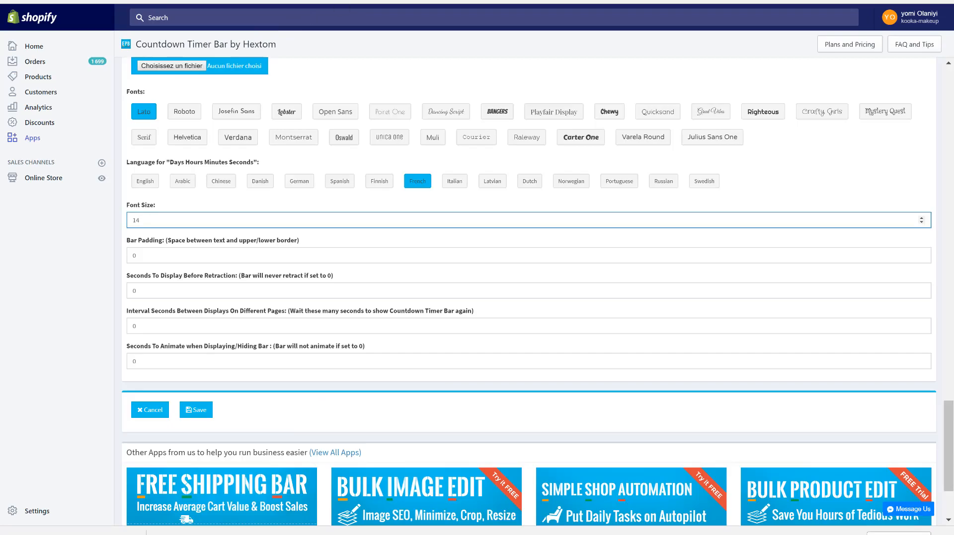
- Open the stock countdown settings of the installed Countdown Cart by Beeketing app
click(34, 141)
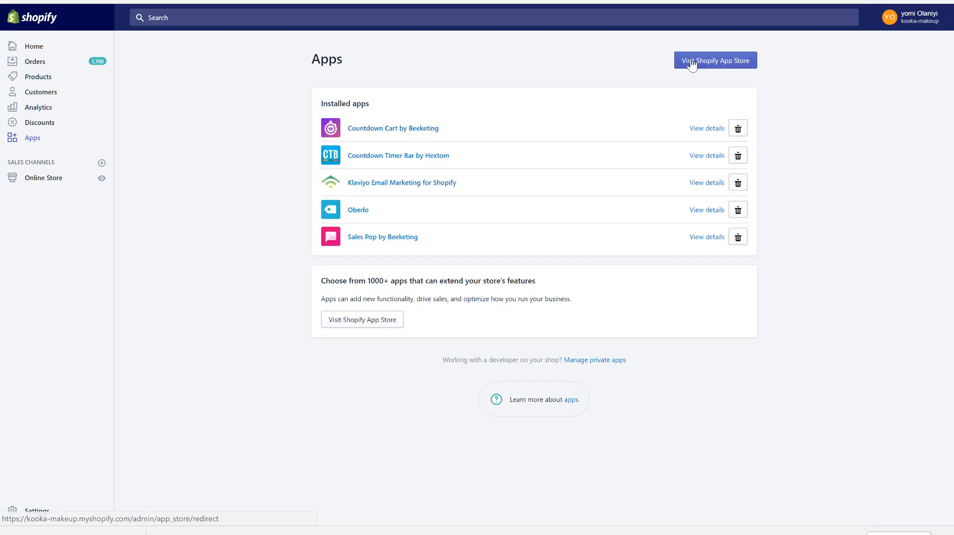
click(388, 129)
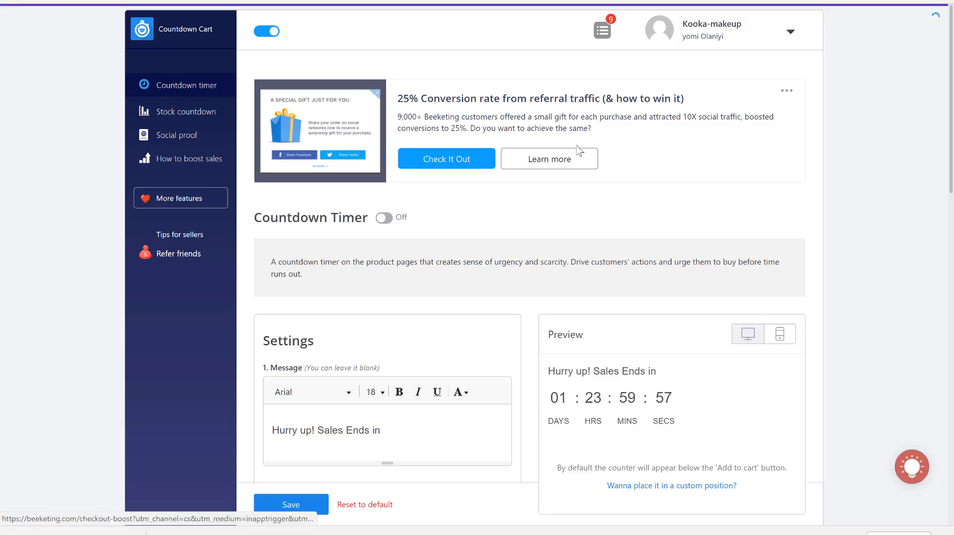
click(174, 119)
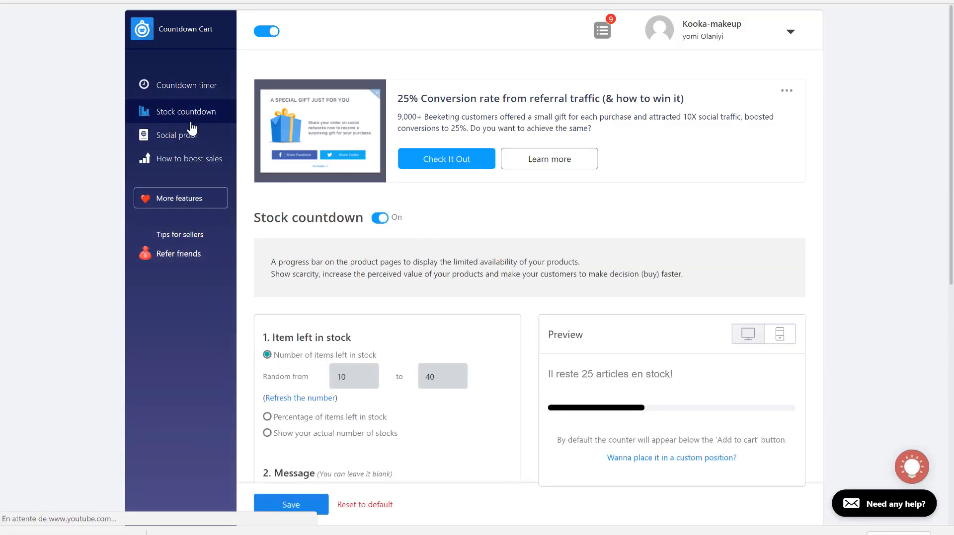
- Examine the stock countdown's random item range, message text, progress bar colours and special progress bar styles
scroll(457, 348, down, 2)
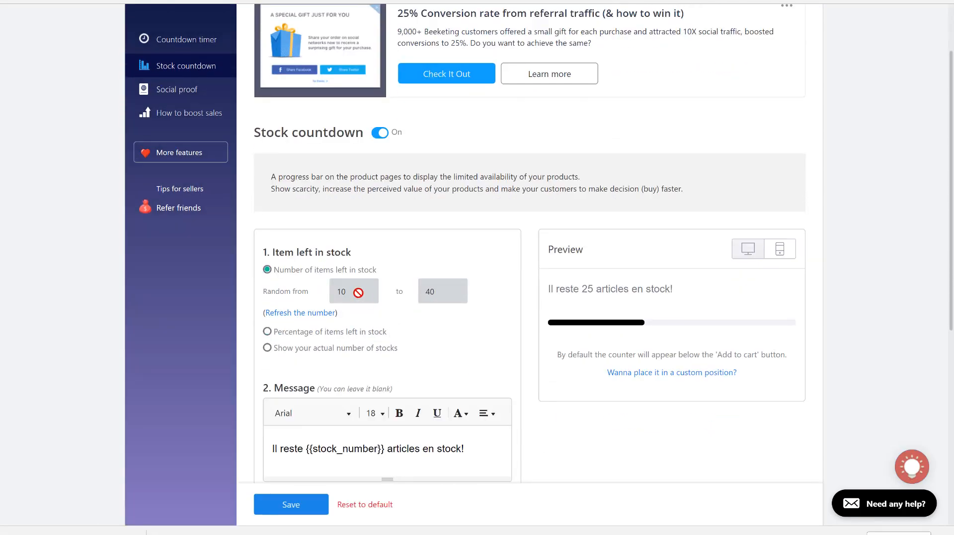
double_click(357, 291)
double_click(450, 289)
double_click(370, 291)
scroll(437, 336, down, 2)
scroll(433, 329, down, 3)
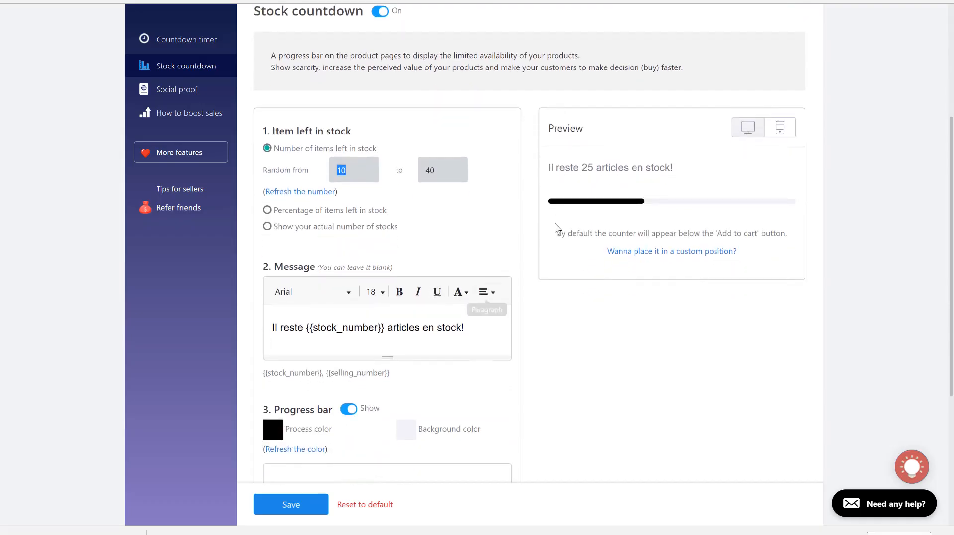
scroll(419, 229, down, 2)
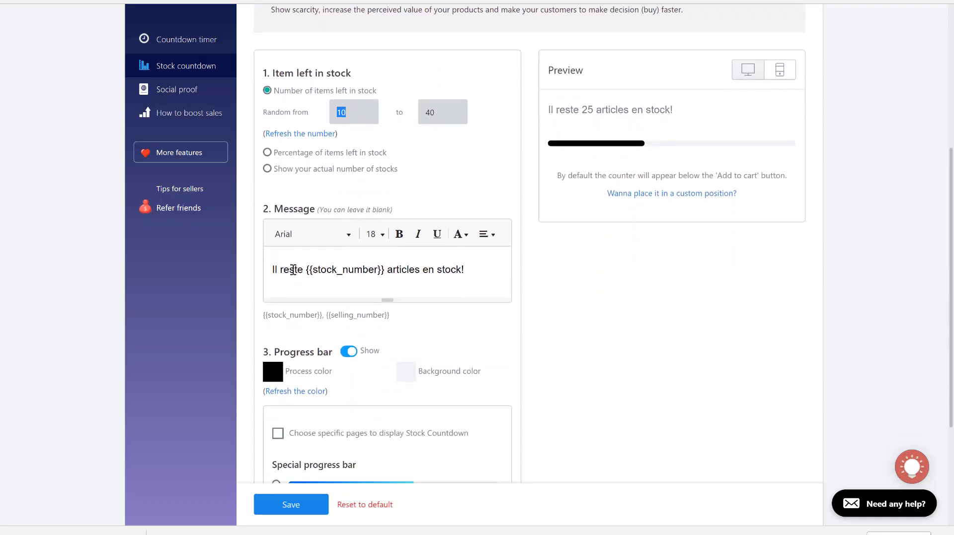
scroll(410, 366, down, 3)
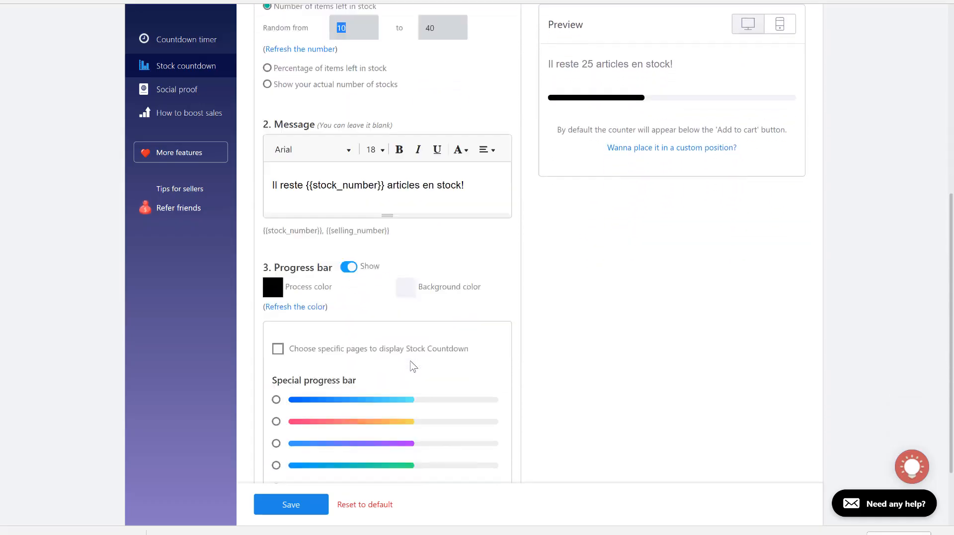
scroll(388, 302, down, 2)
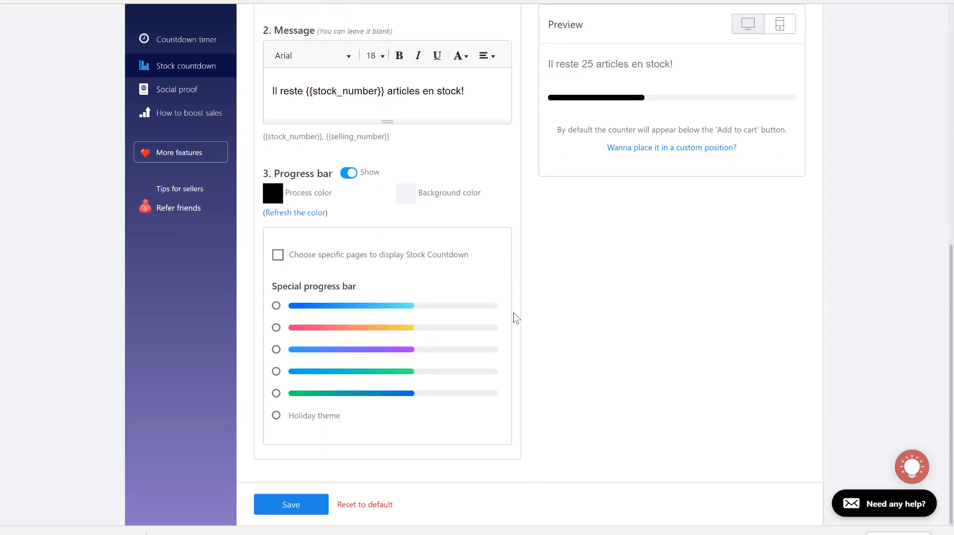
scroll(514, 318, up, 7)
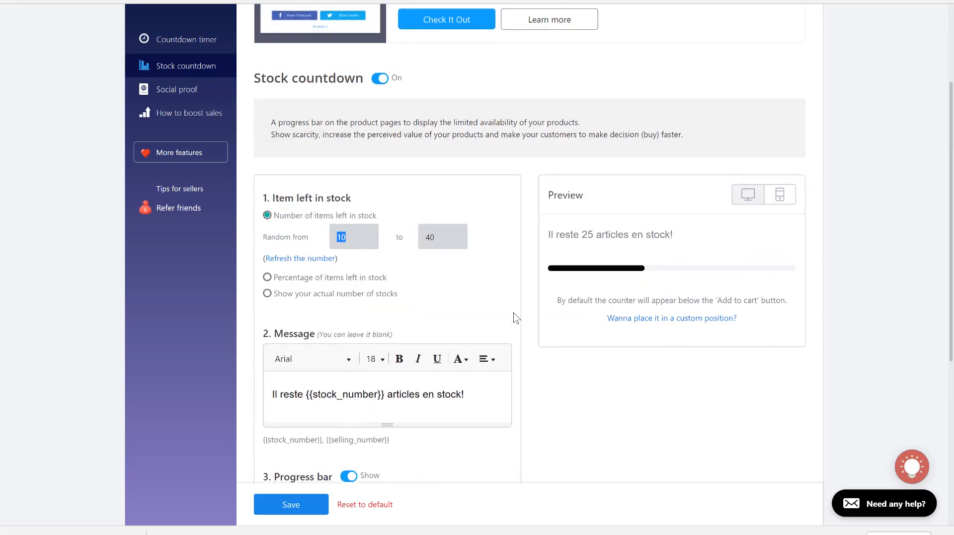
scroll(516, 318, up, 1)
scroll(515, 318, down, 5)
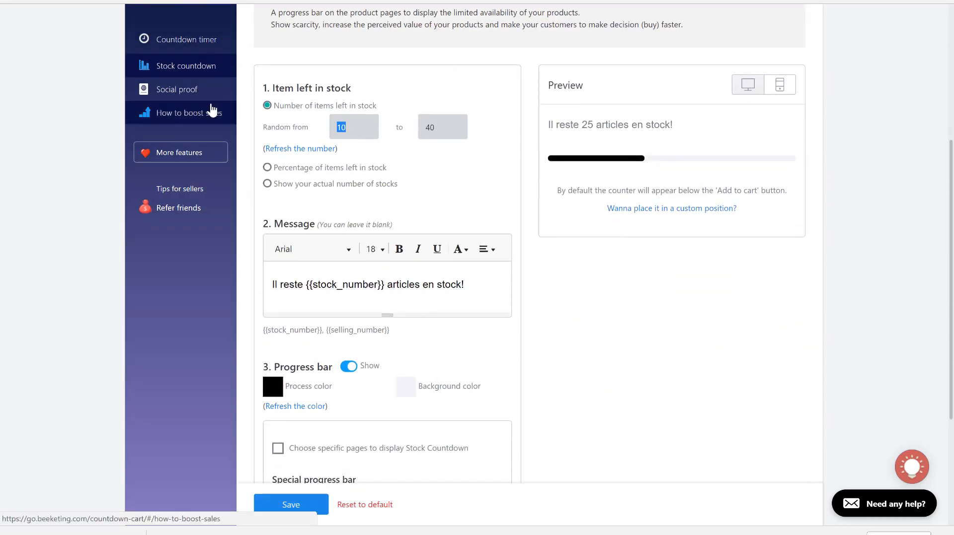
scroll(212, 111, up, 4)
scroll(60, 173, up, 1)
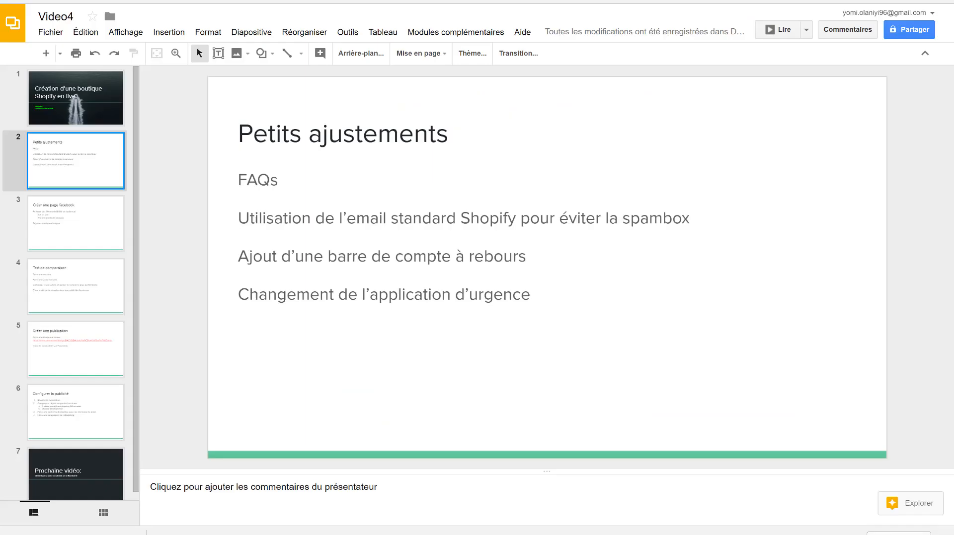
- Show the presentation's Créer une page Facebook slide, and switch to Facebook to start a new Page of type Marque ou produit
click(97, 234)
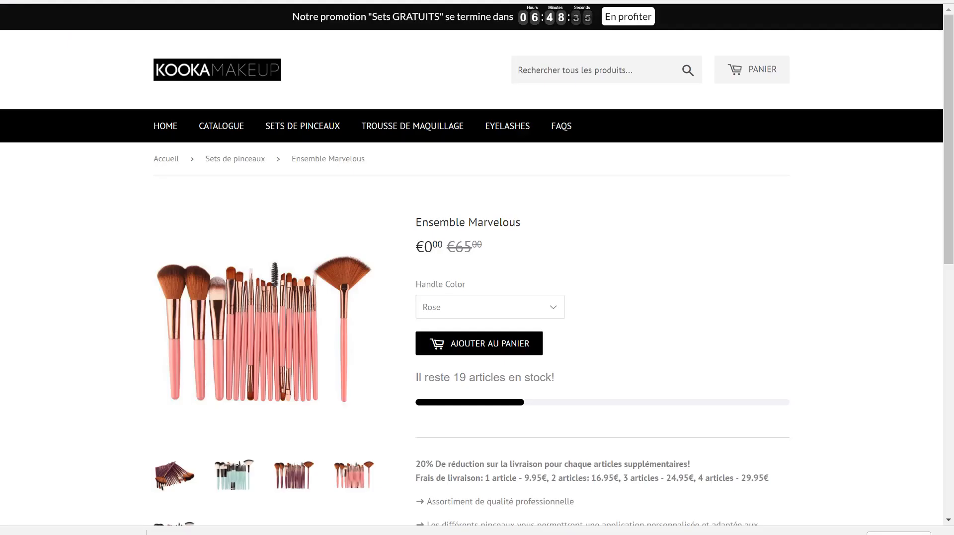
click(167, 2)
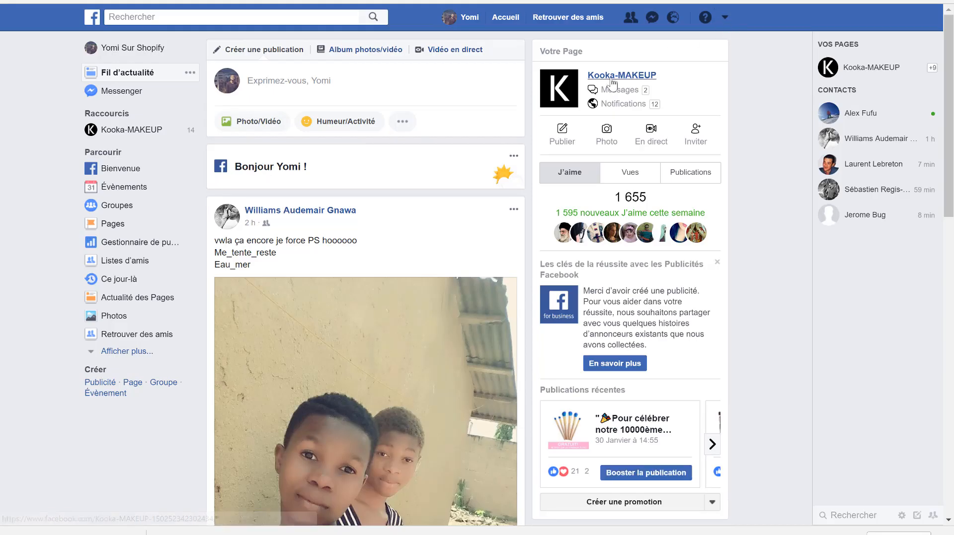
click(725, 19)
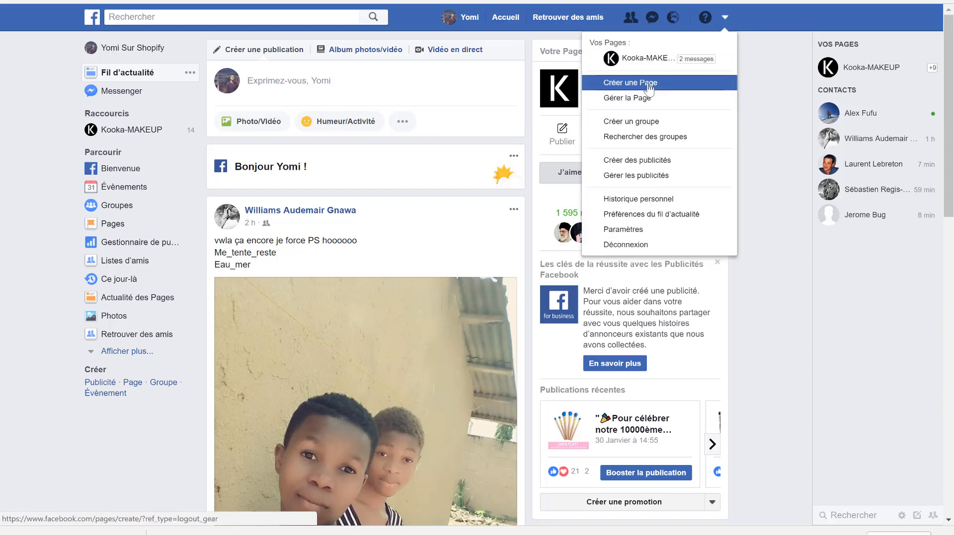
click(609, 82)
click(616, 202)
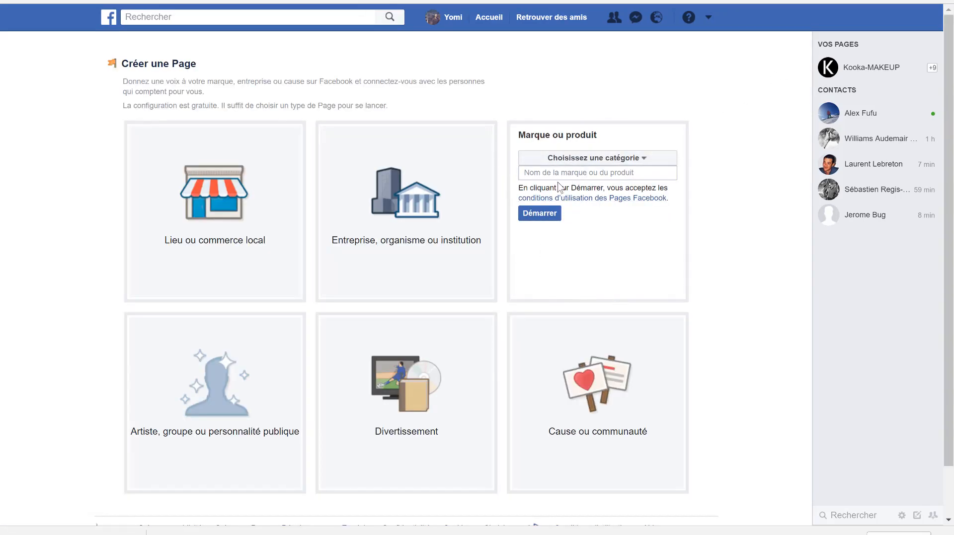
- Choose the category Animalerie en ligne for the new Page and try to create it with the name blalbl
click(564, 158)
click(563, 191)
click(553, 174)
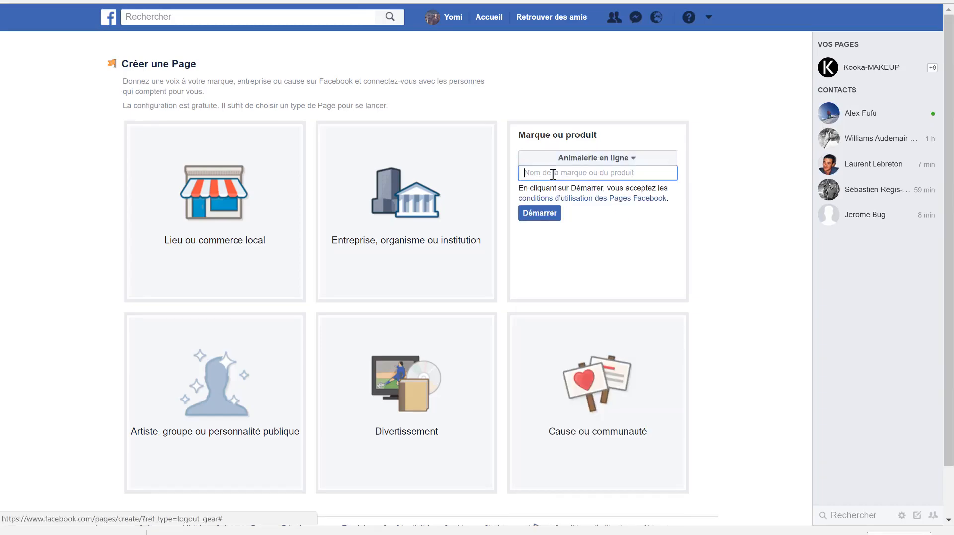
text(blabl)
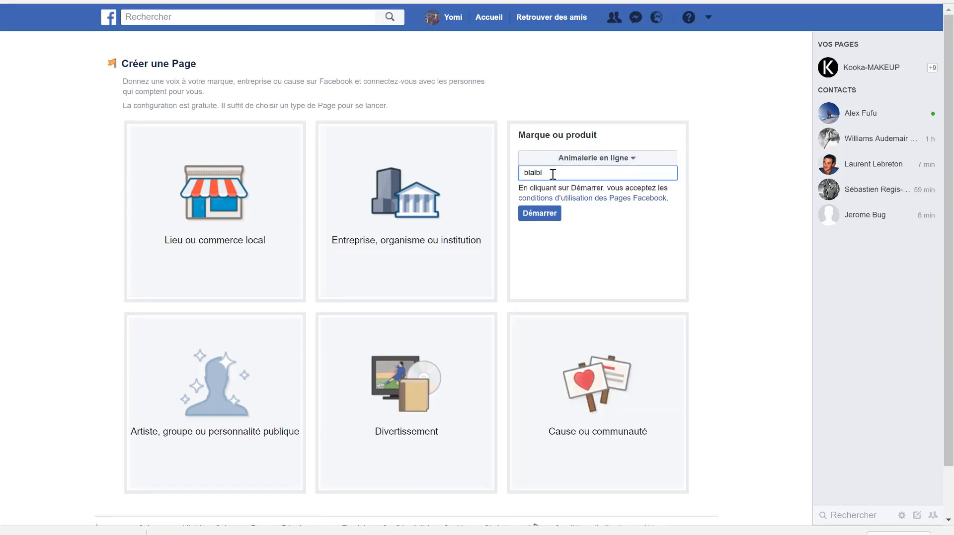
click(552, 214)
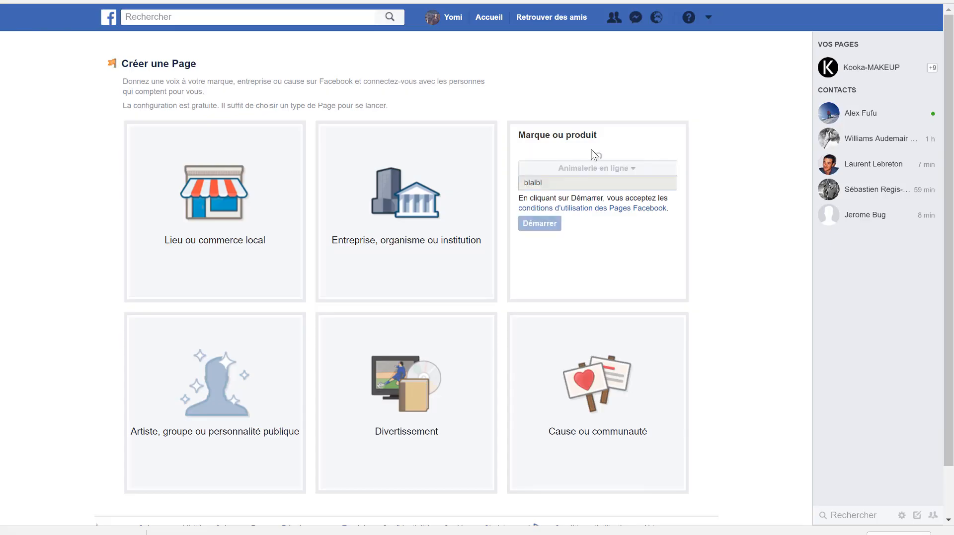
- Extend the Page name to blalblasas and to blalblasasaa, trying to create the Page with each
click(555, 202)
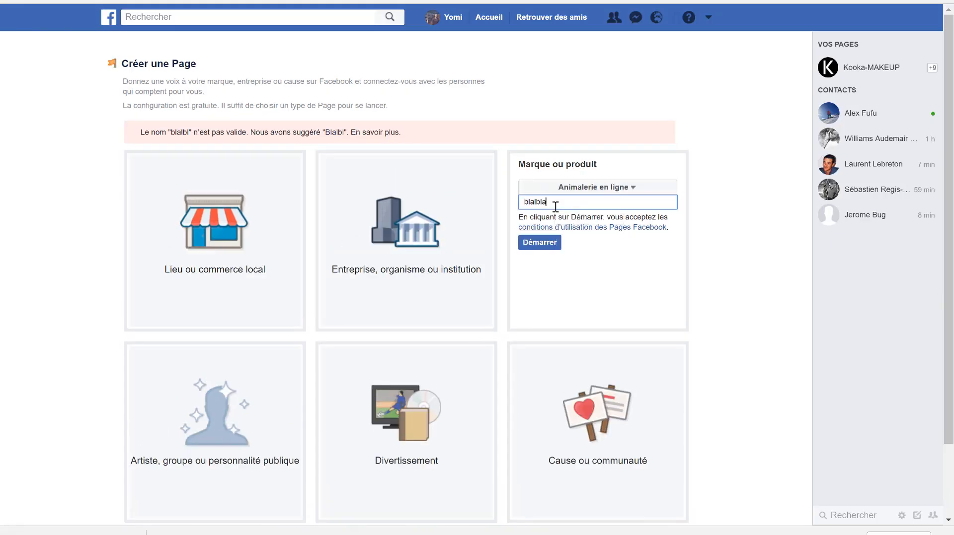
text(asas)
click(548, 243)
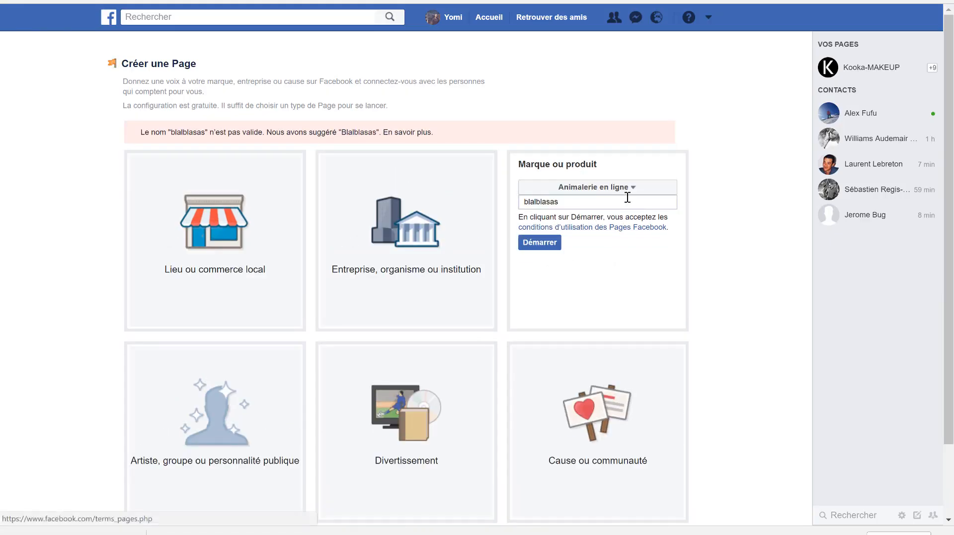
click(587, 200)
text(aa)
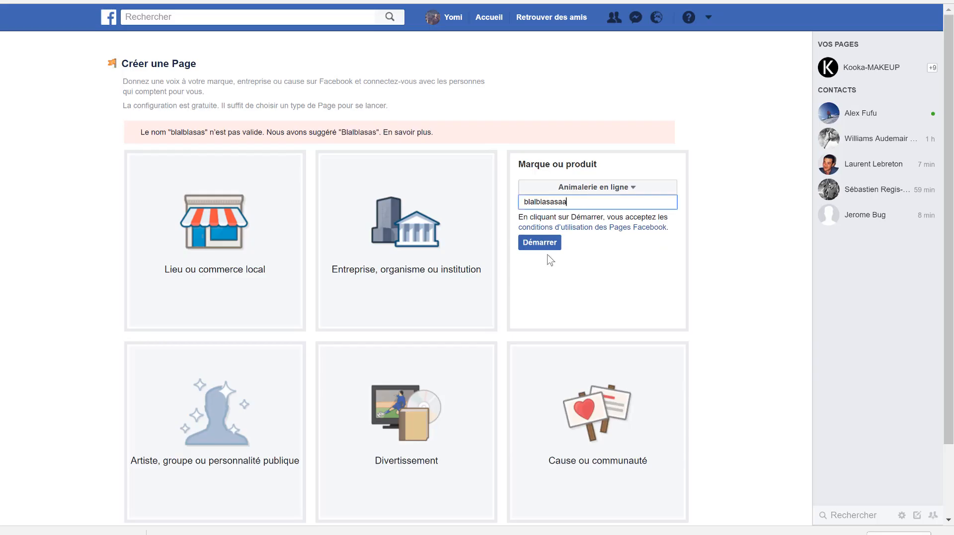
click(545, 244)
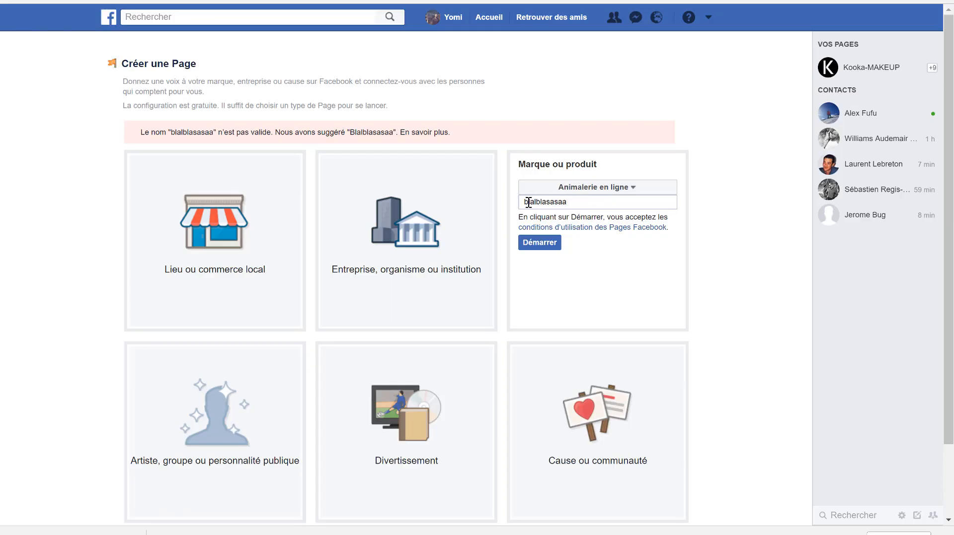
- Capitalise the first letter of the Page name to make it Blalblasasaa, and create the Page
drag(528, 202, 512, 206)
text(B)
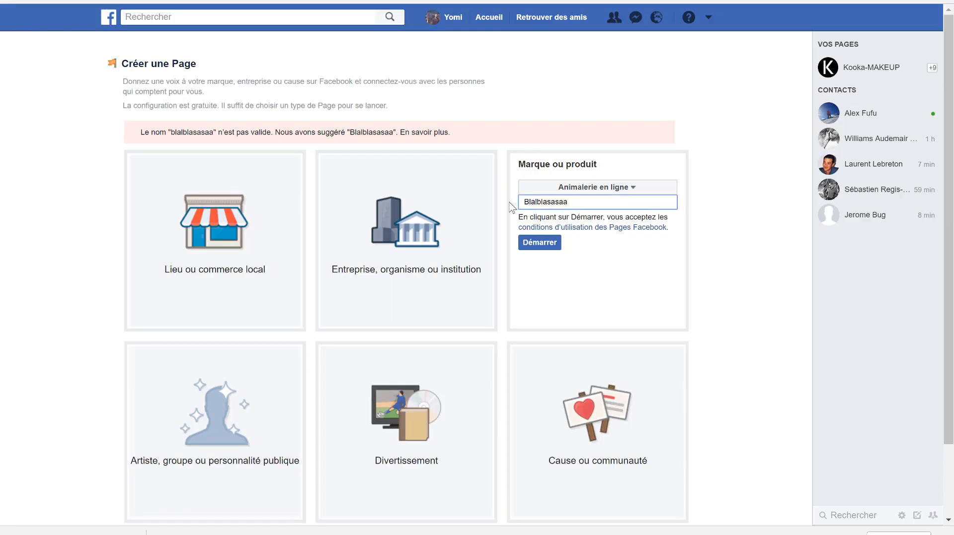
click(534, 243)
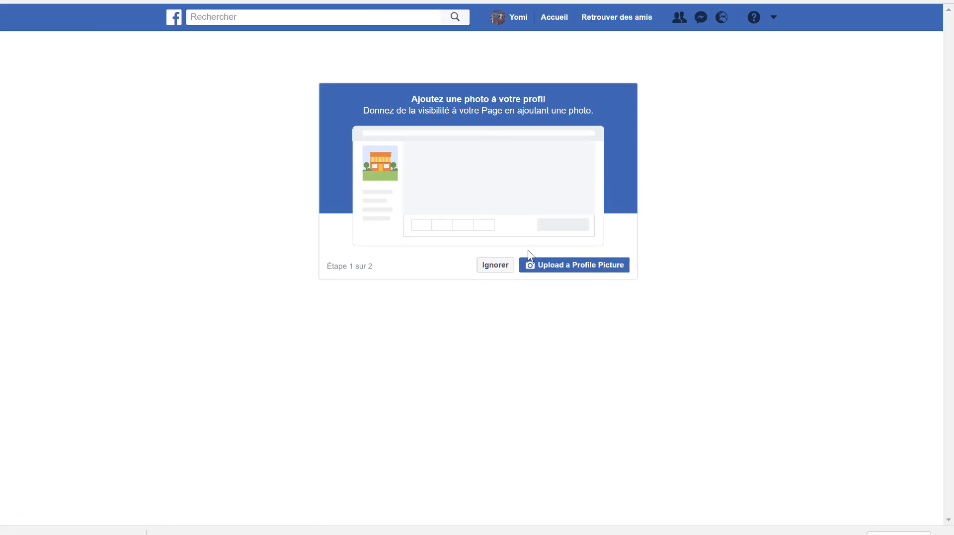
- Open the existing Kooka-MAKEUP Page and review its cover, publications and like statistics
click(774, 18)
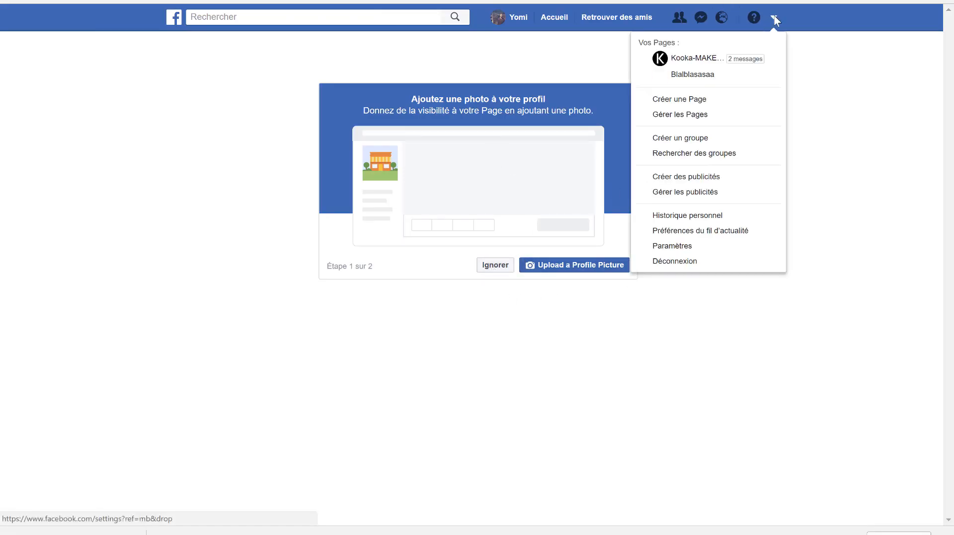
click(681, 64)
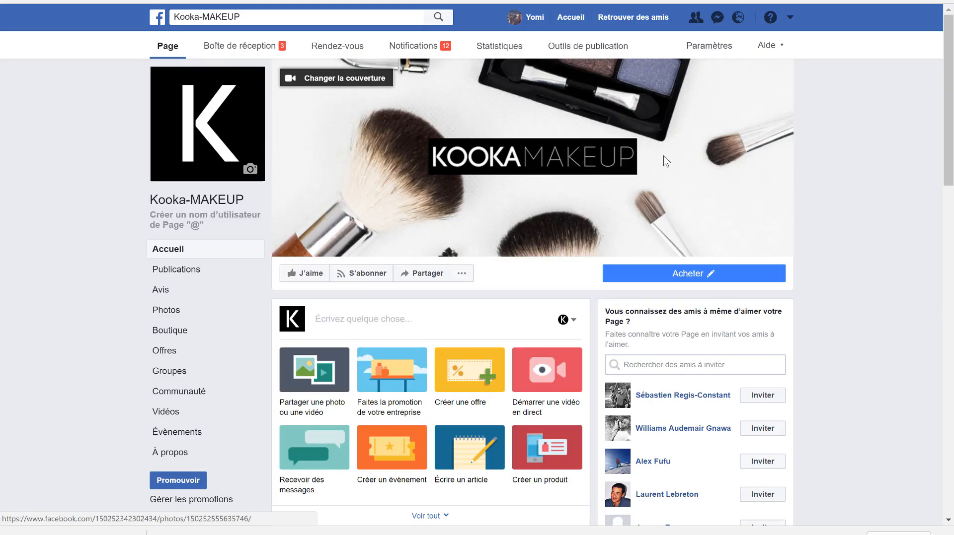
scroll(482, 171, down, 5)
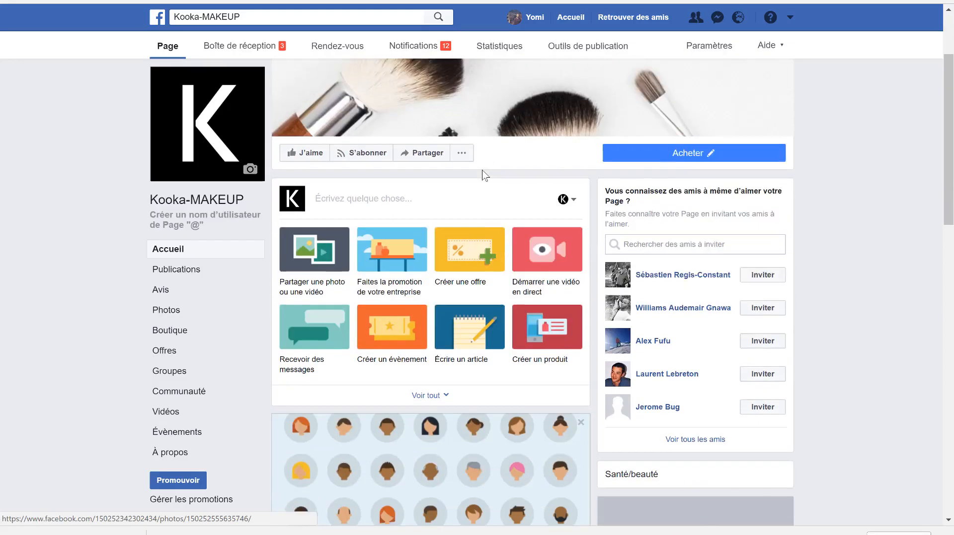
scroll(482, 170, down, 5)
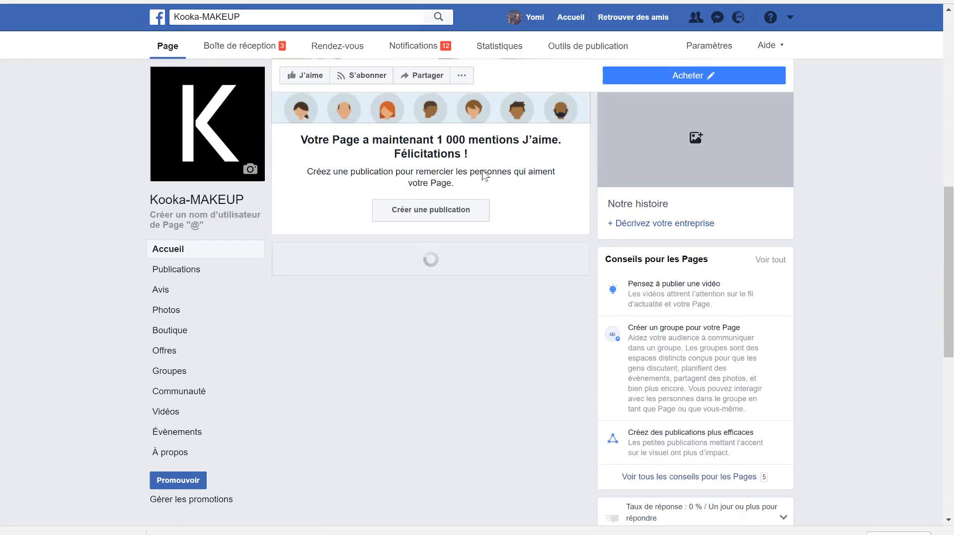
scroll(540, 286, down, 5)
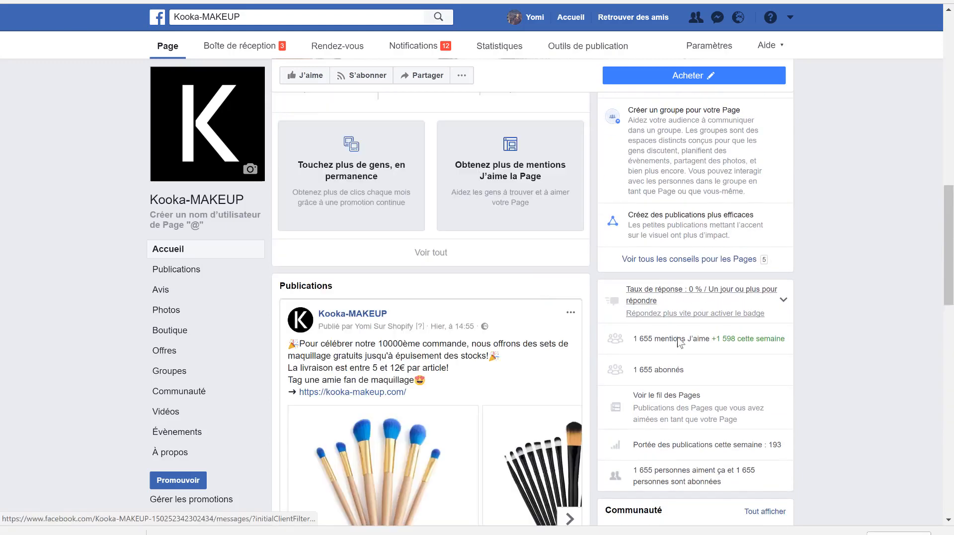
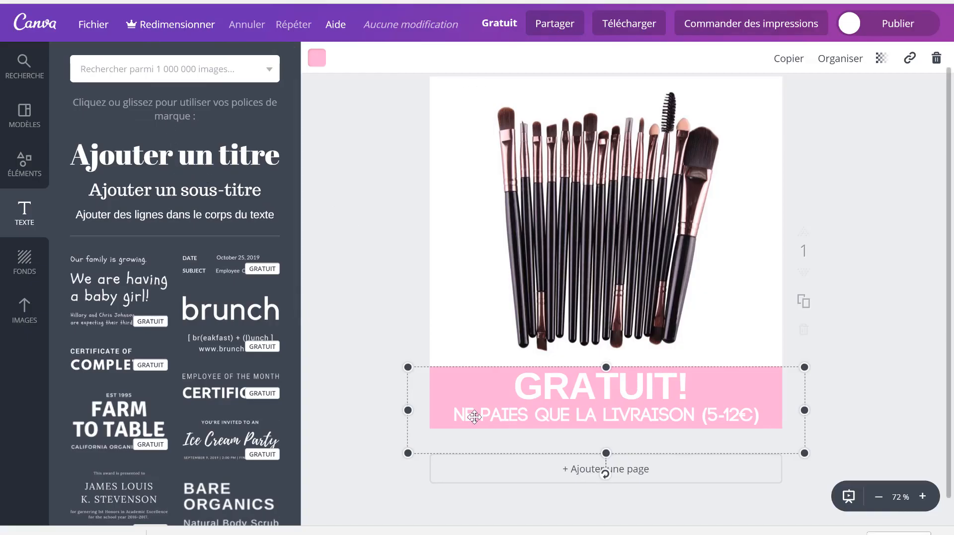
- Inspect the pink GRATUIT! banner, its delivery-cost line and the makeup brush photo in the Canva design
click(563, 418)
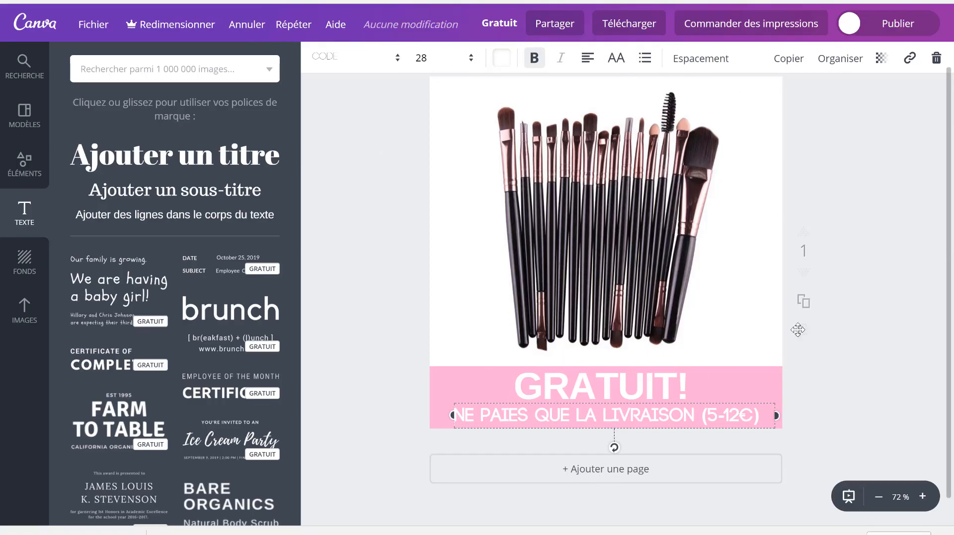
scroll(867, 187, up, 1)
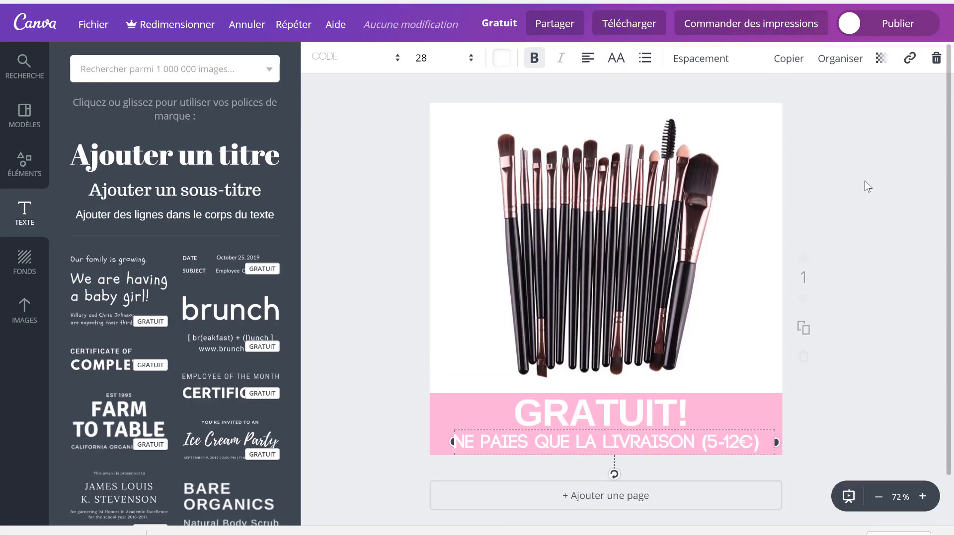
click(847, 112)
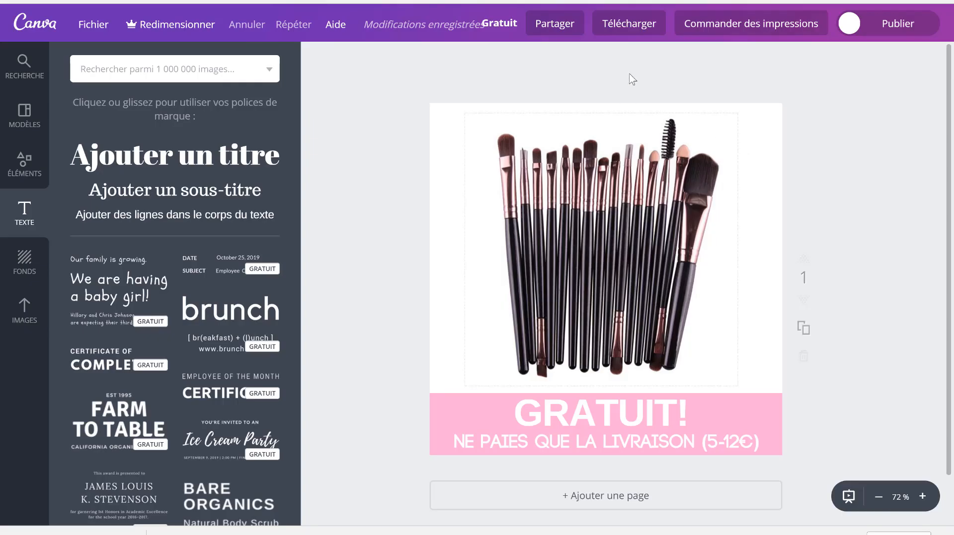
click(578, 232)
key(Delete)
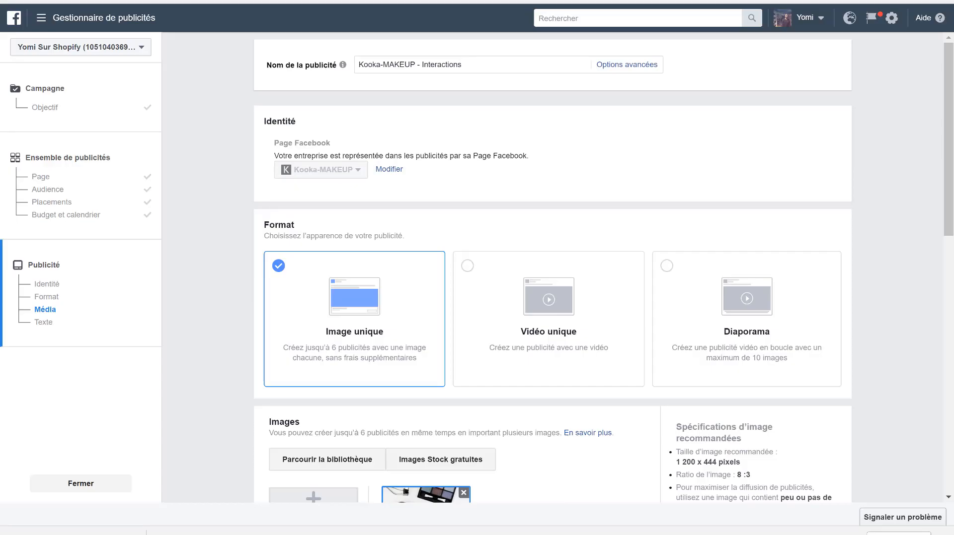
- Close the Kooka-MAKEUP - Interactions ad draft in Facebook's Gestionnaire de publicités, discarding its unsaved changes
click(49, 24)
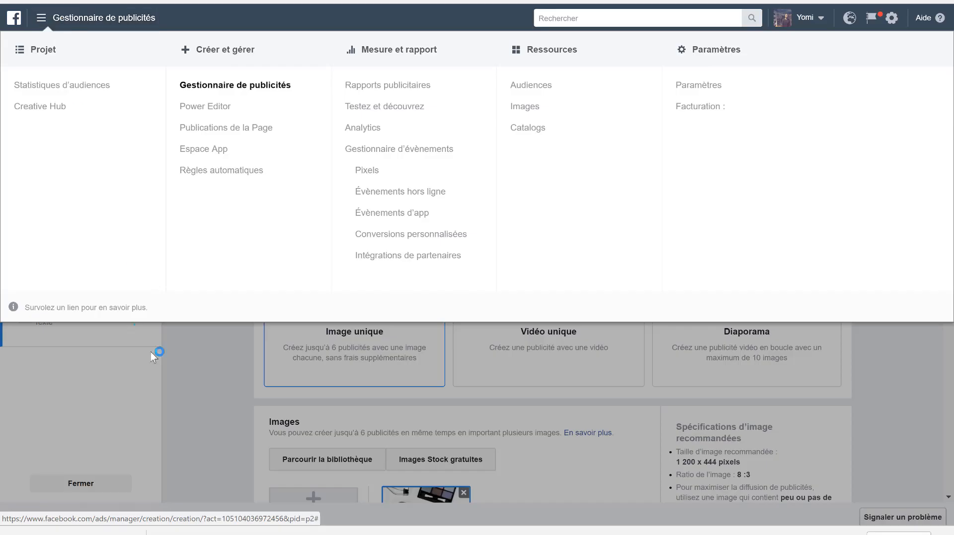
click(209, 424)
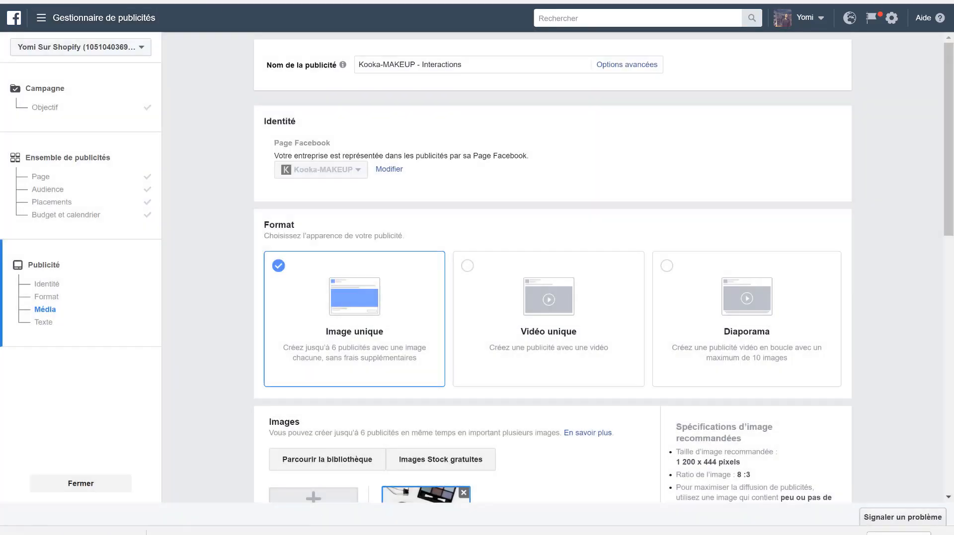
click(182, 1)
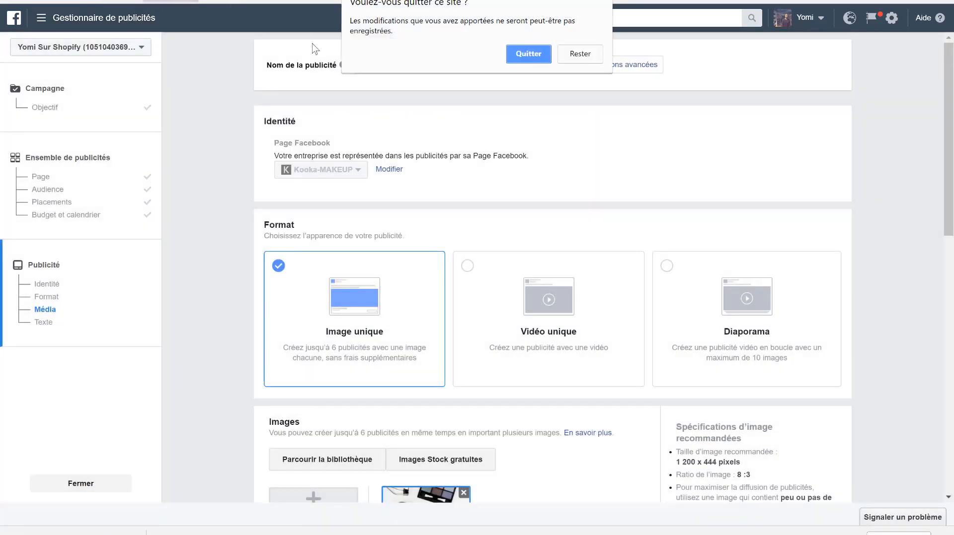
click(527, 59)
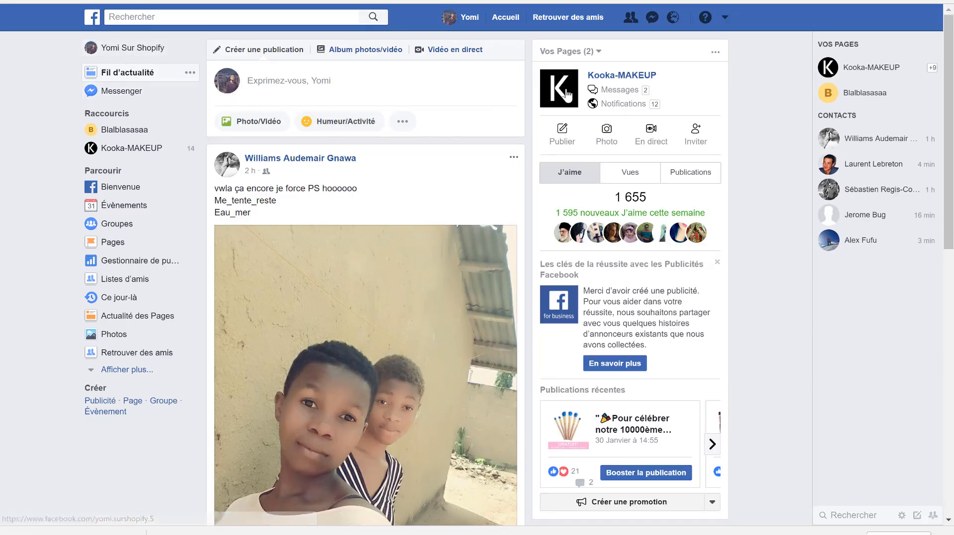
- Open the Kooka-MAKEUP Page from the Facebook home feed and look over its front page
click(605, 79)
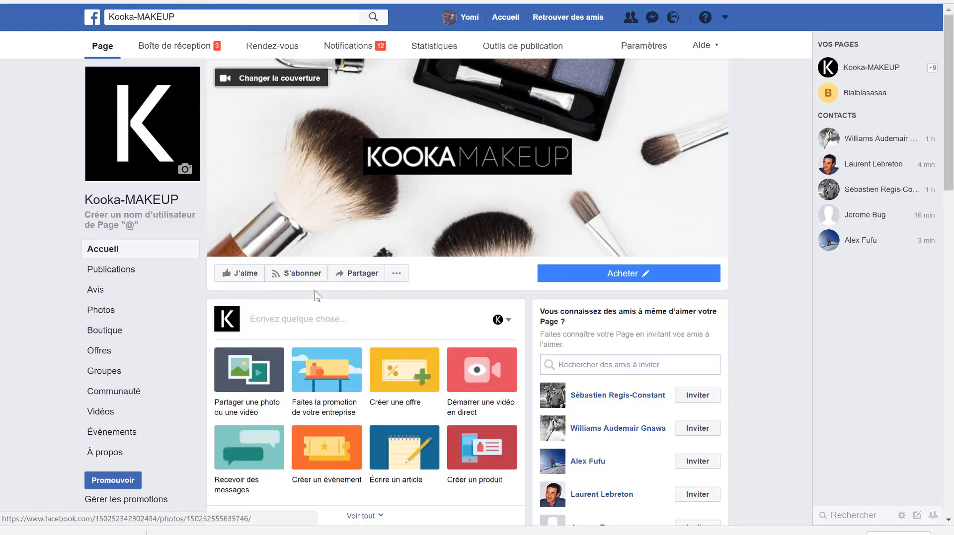
scroll(320, 374, down, 5)
scroll(319, 374, down, 5)
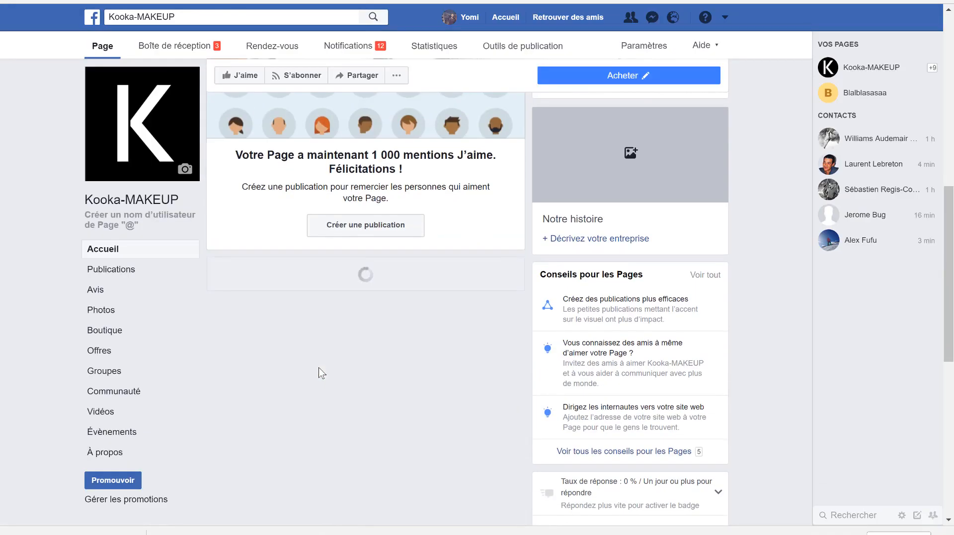
scroll(321, 373, up, 4)
scroll(320, 374, up, 6)
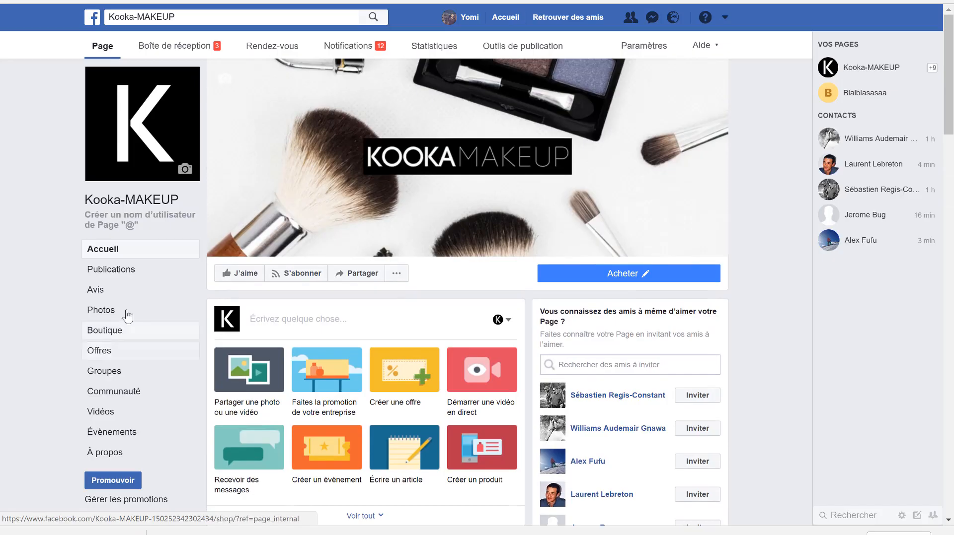
- Open the Page's Boutique section and view all the listed brush sets
click(106, 336)
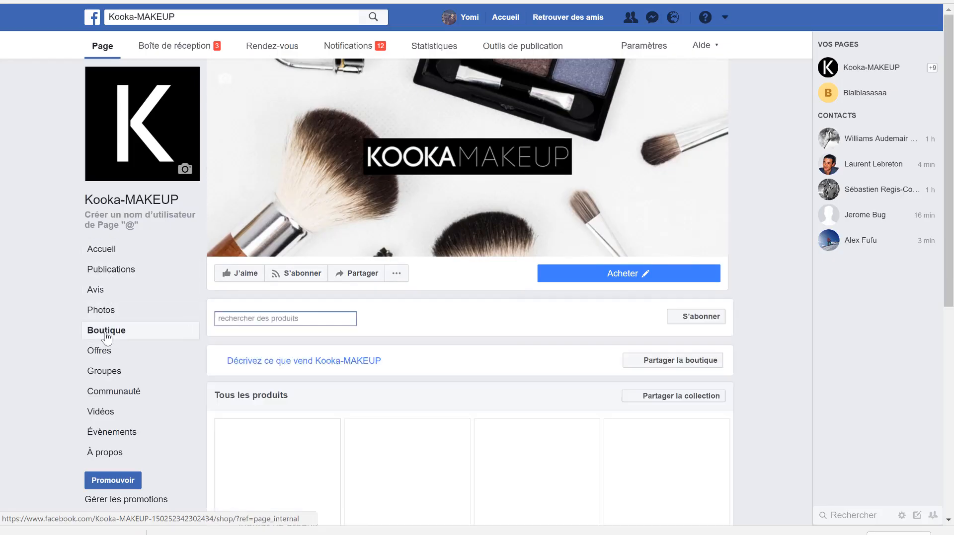
scroll(499, 356, down, 4)
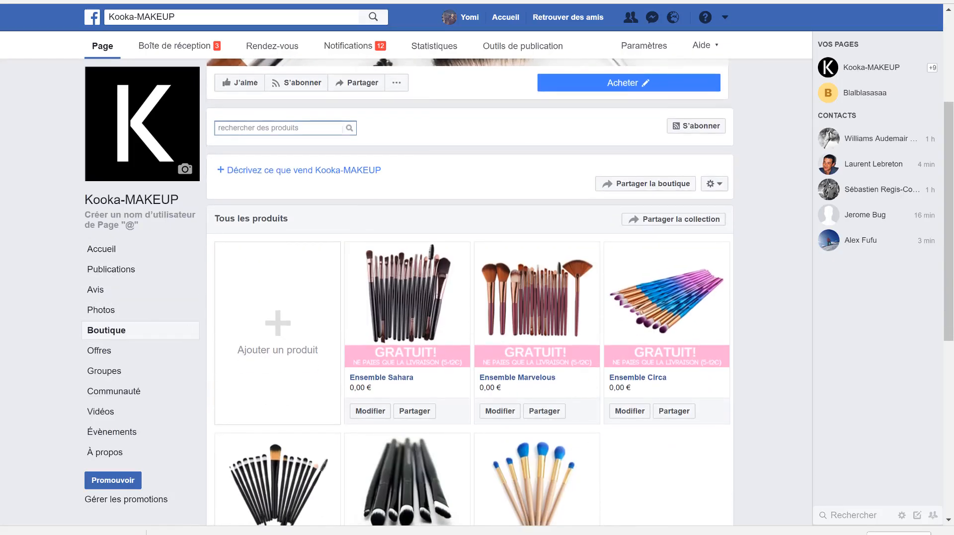
scroll(283, 257, down, 2)
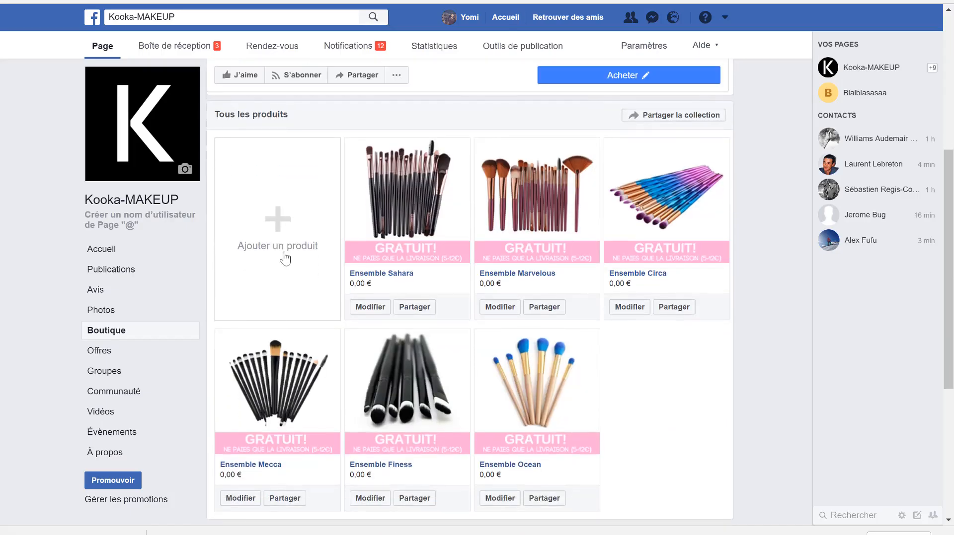
- Start adding a shop product named ensemble Mecca, look at its price and description fields, and cancel the form
click(271, 229)
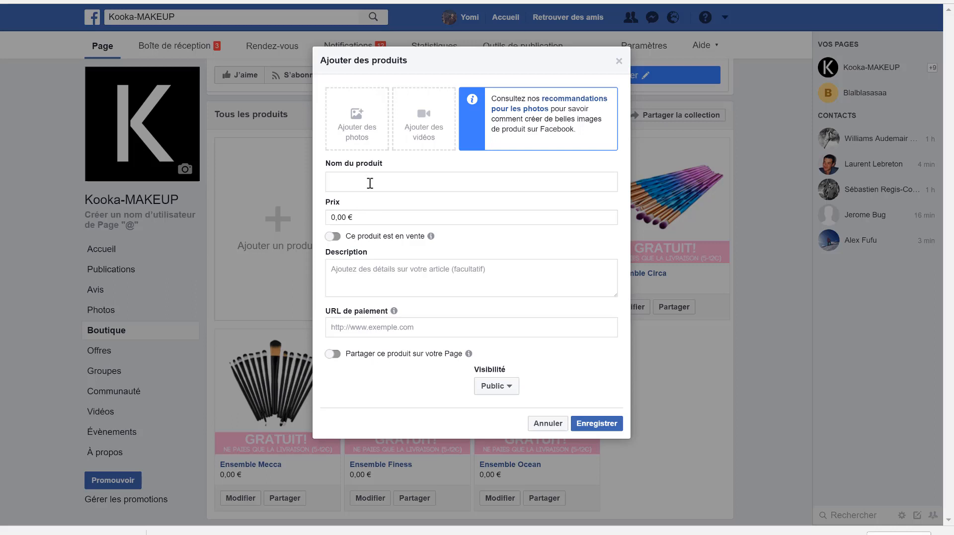
click(343, 218)
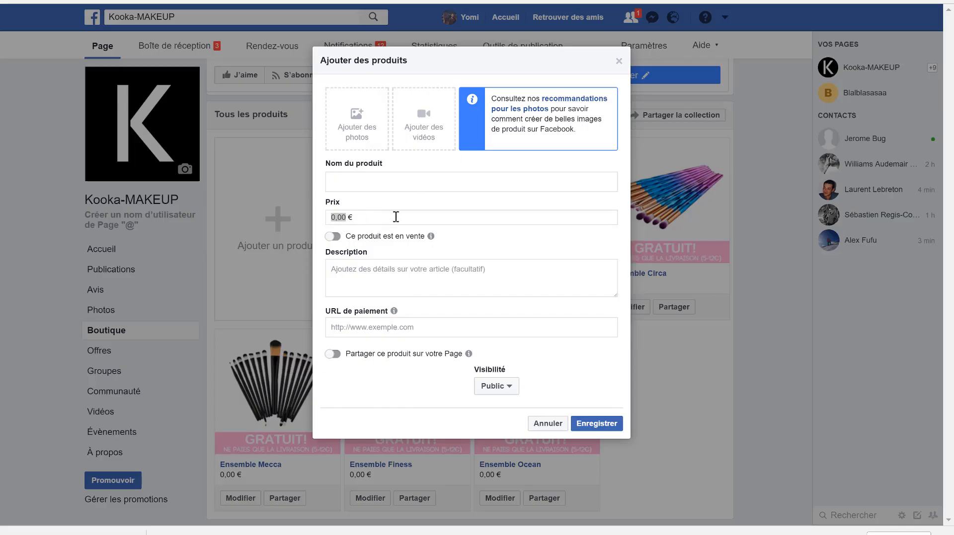
click(370, 182)
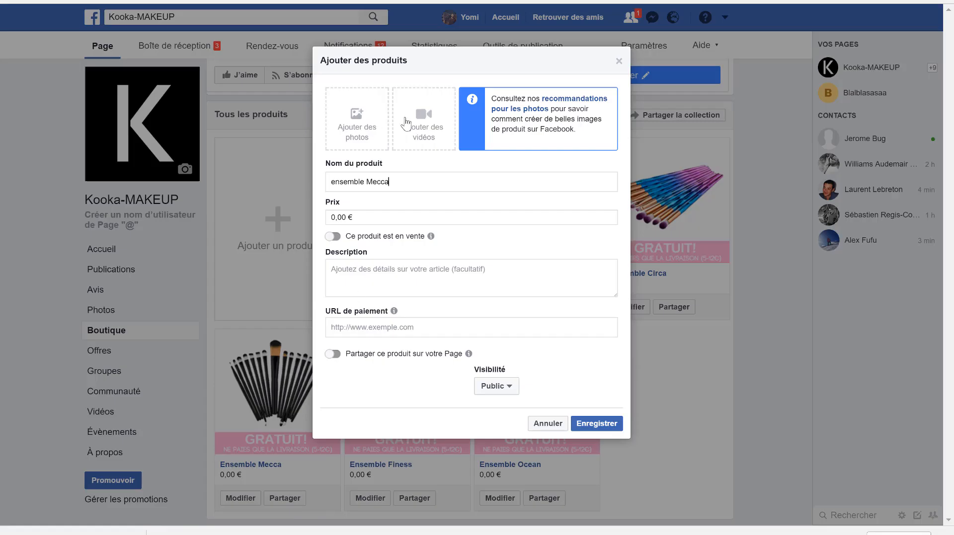
click(358, 279)
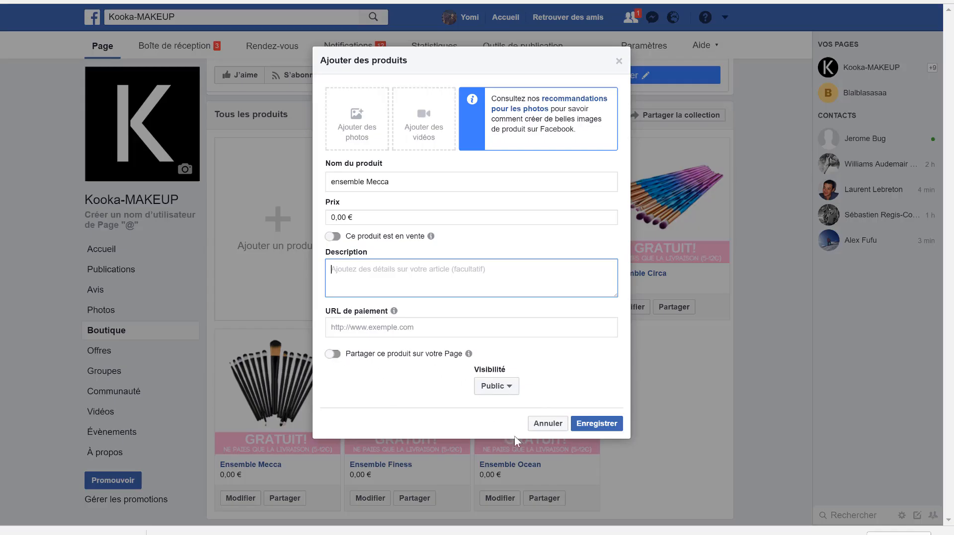
click(546, 427)
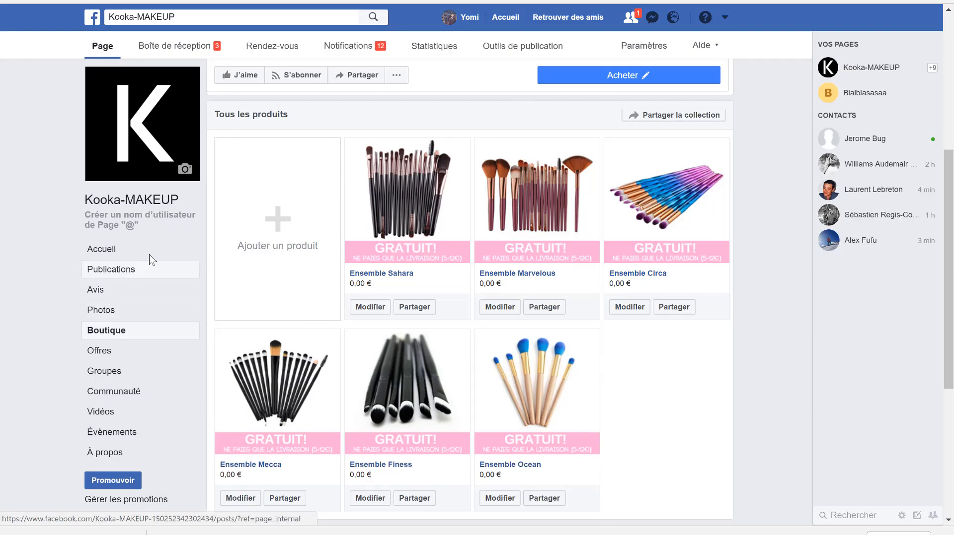
- Open the Page's Publications and examine the text of the post celebrating the 10000ème commande
scroll(306, 142, up, 4)
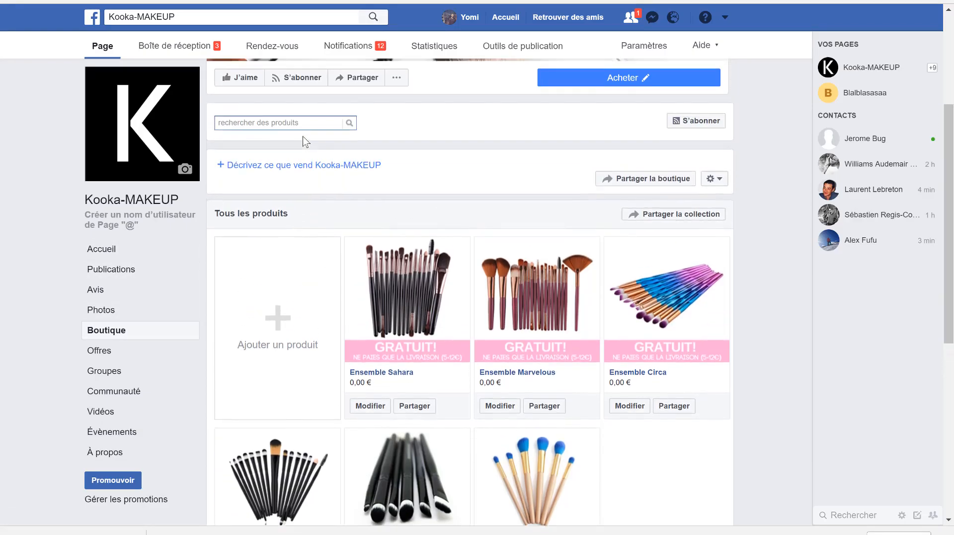
scroll(426, 376, down, 4)
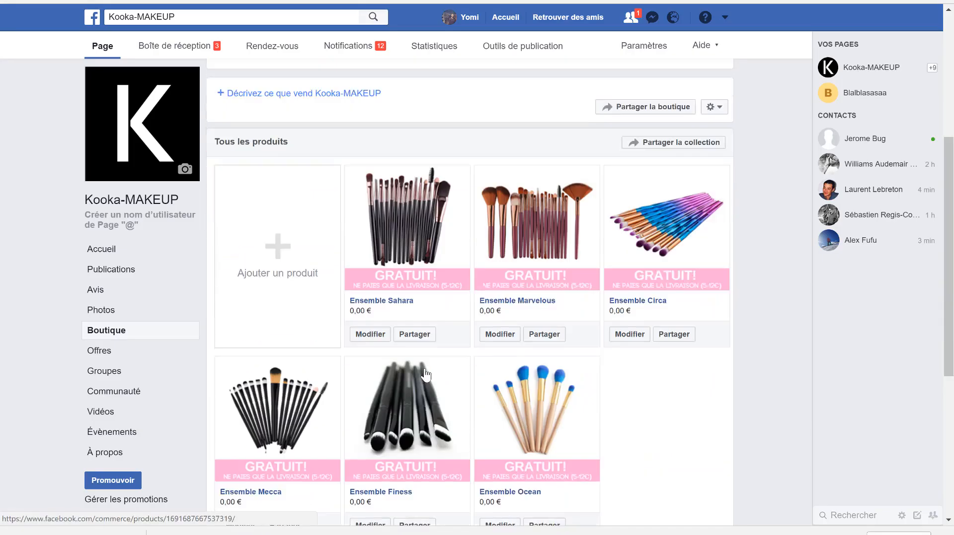
scroll(425, 376, up, 5)
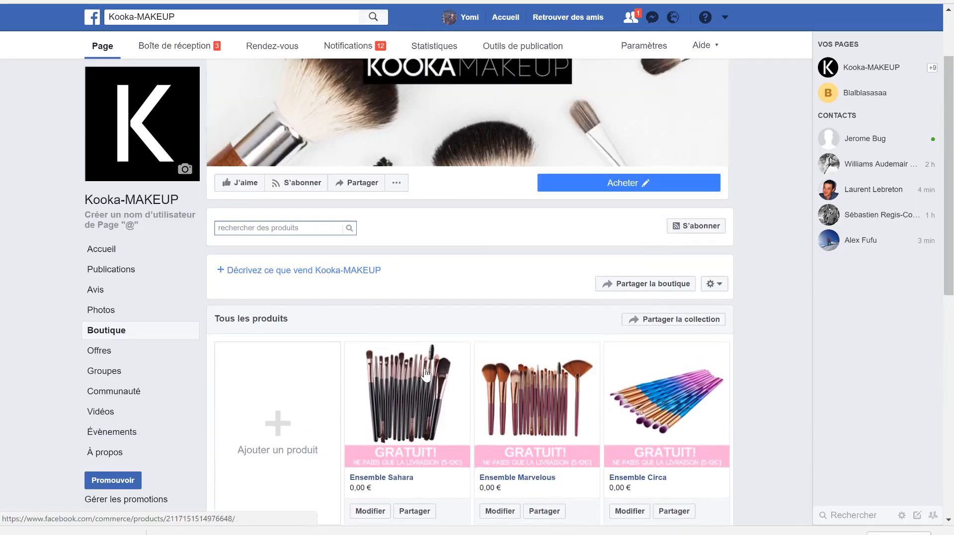
click(112, 276)
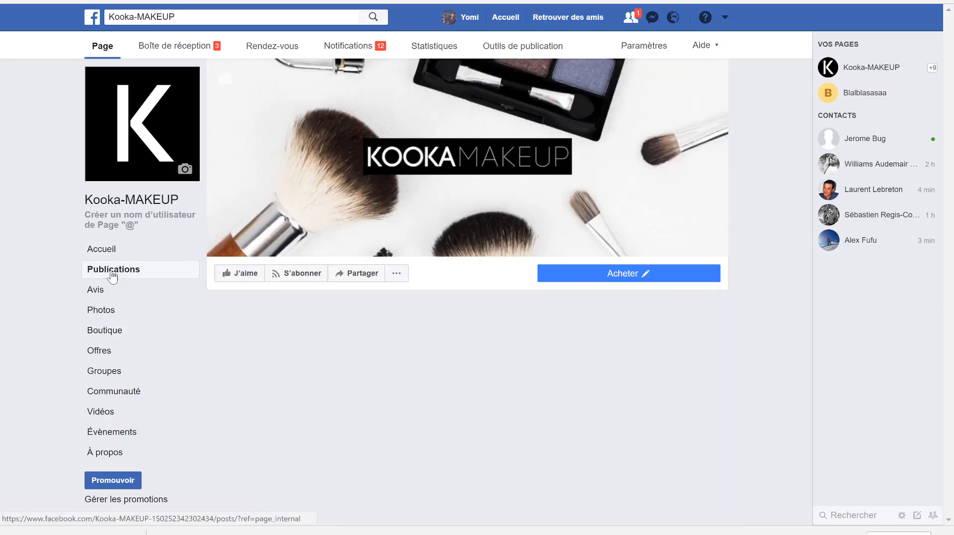
scroll(347, 388, down, 3)
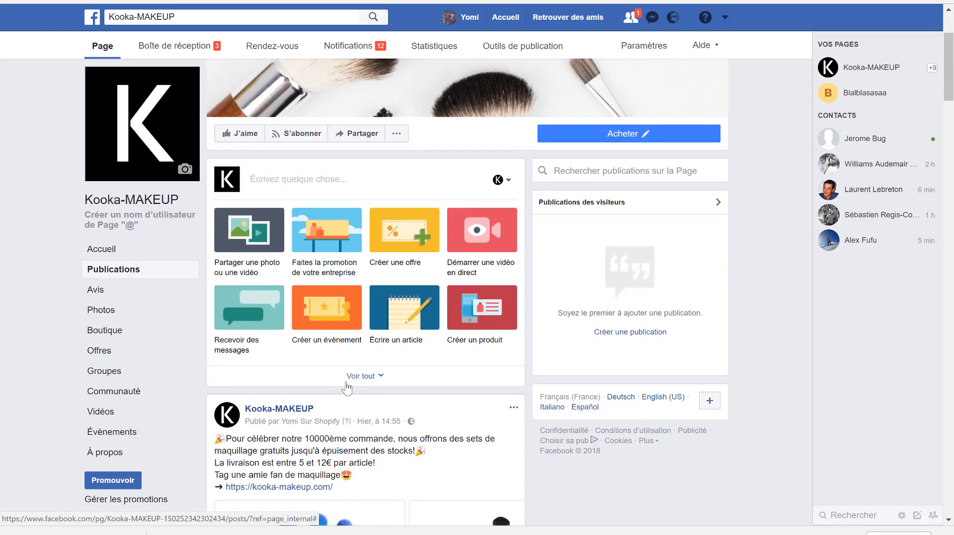
scroll(347, 387, down, 4)
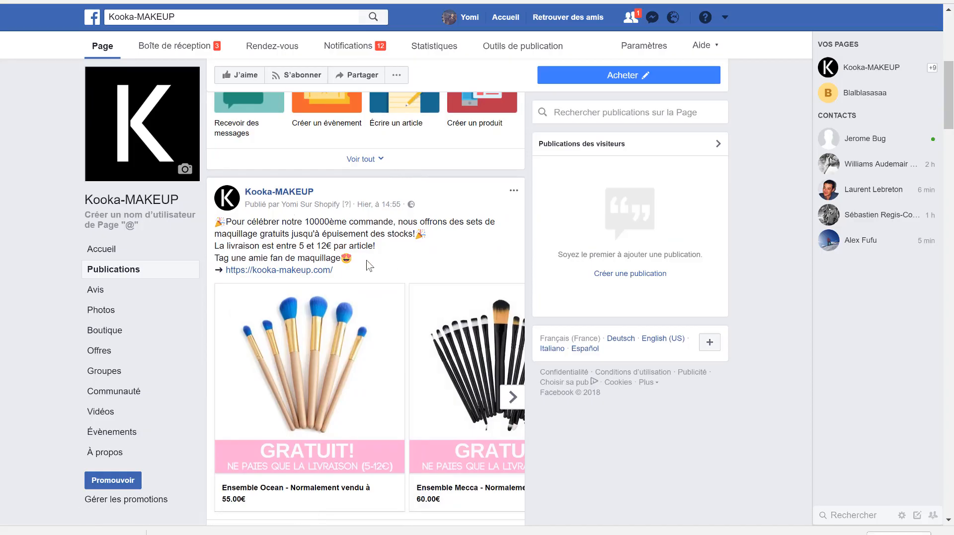
drag(351, 259, 223, 223)
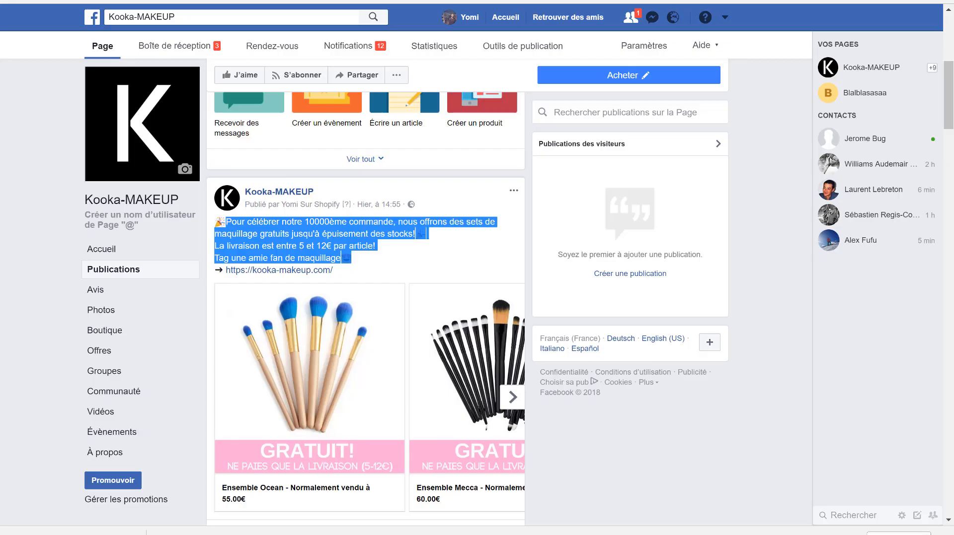
click(382, 267)
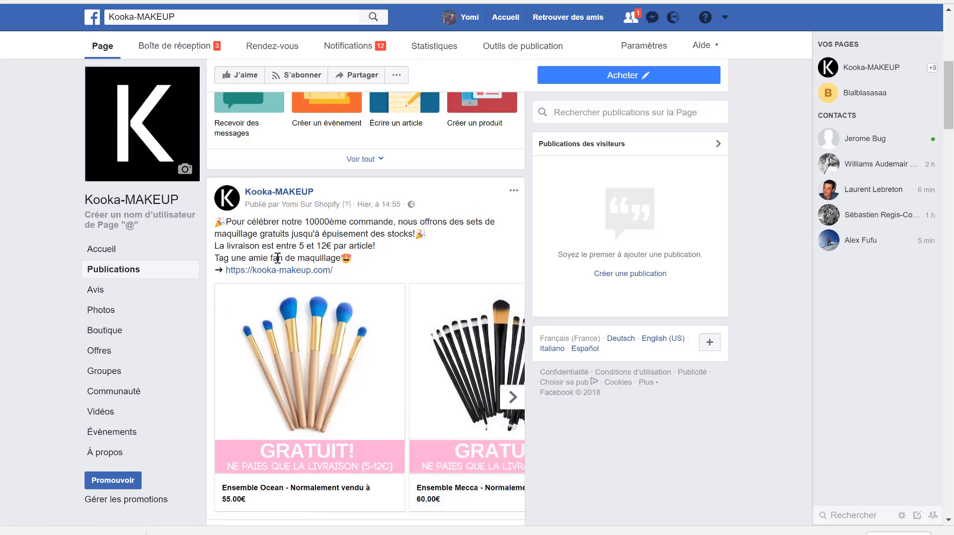
- Copy the full text of the 10000ème commande post, including its kooka-makeup.com link, into a new Page publication
drag(358, 275, 207, 219)
key(ctrl+c)
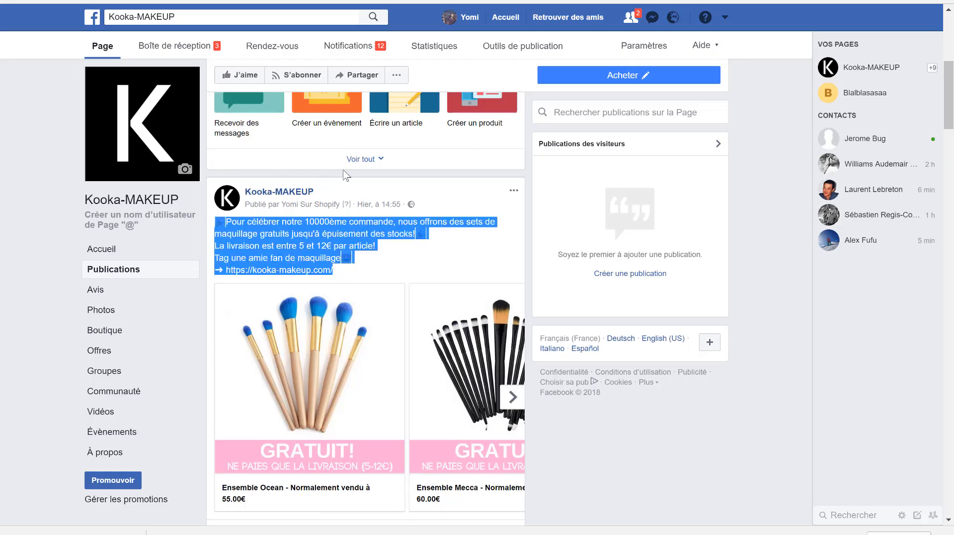
scroll(342, 169, up, 5)
click(315, 229)
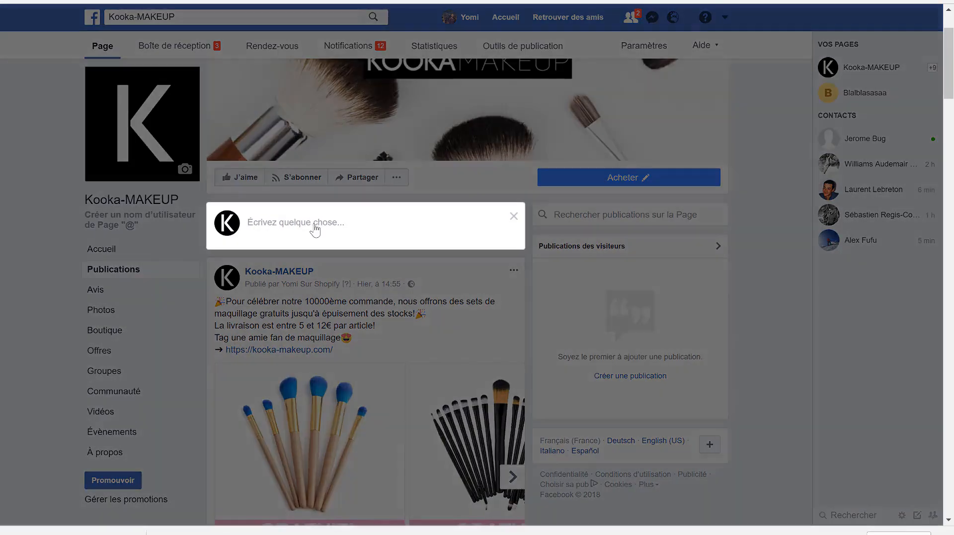
key(ctrl+v)
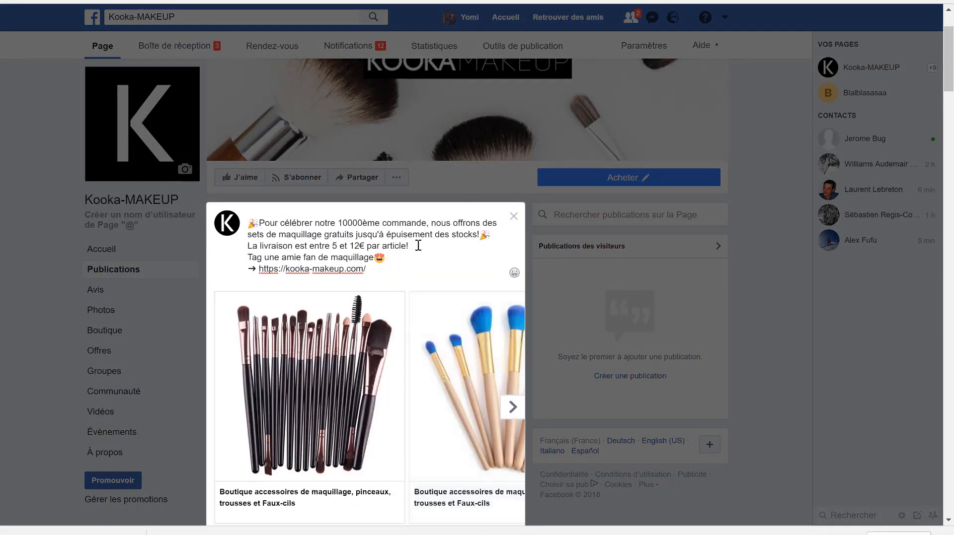
- Deselect the five default brush images offered for the new publication's carousel
scroll(417, 245, down, 2)
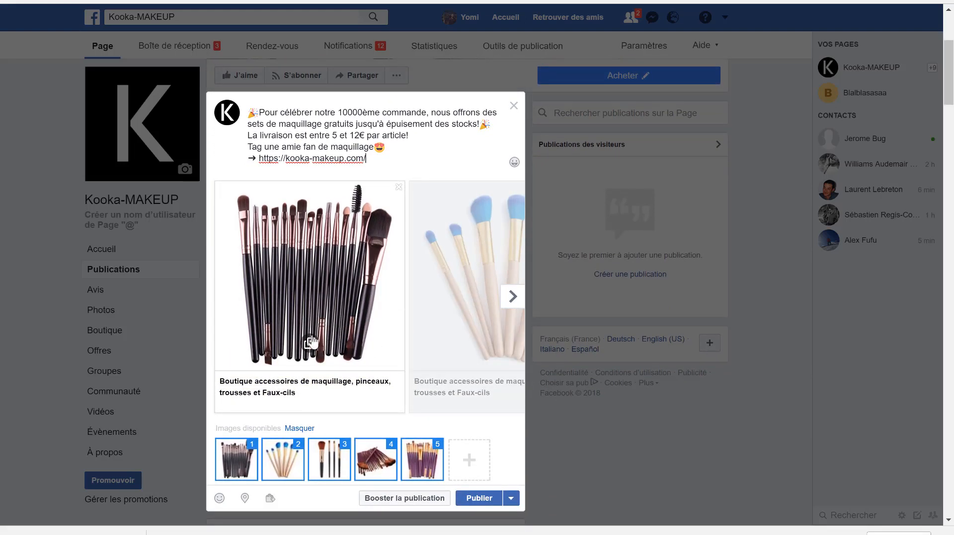
click(239, 458)
click(282, 459)
click(336, 463)
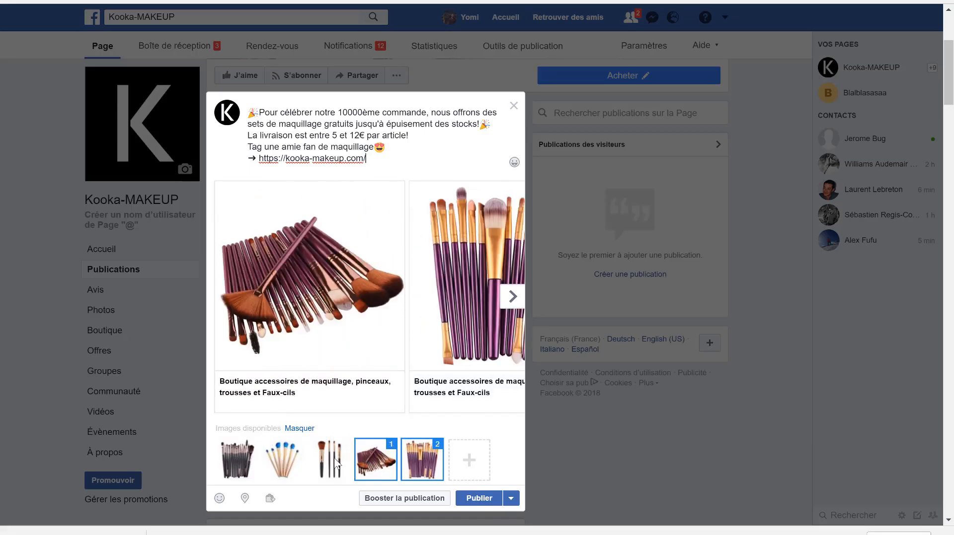
click(373, 460)
click(426, 458)
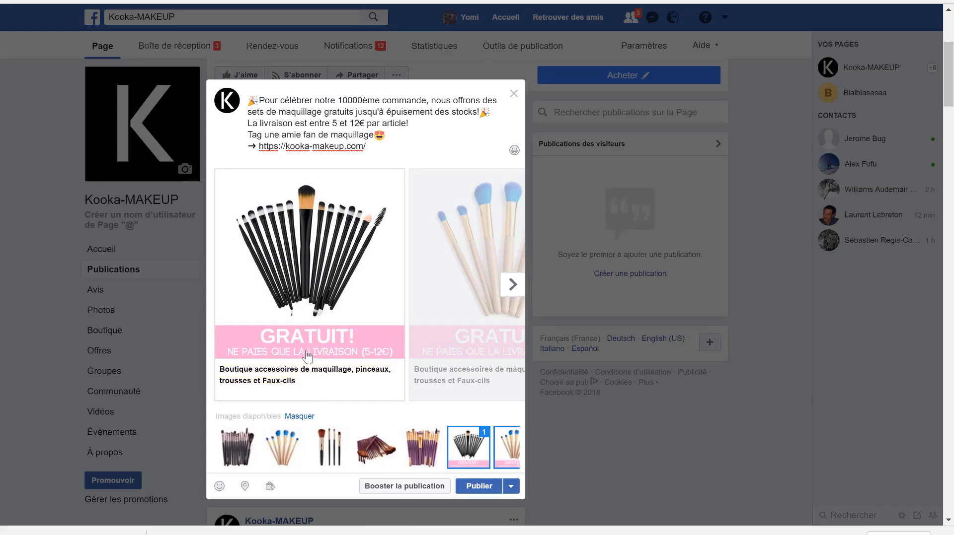
- Caption the first carousel brush image "Gartuit! Normalement vendu à 60.00€" and discard the unpublished draft
click(512, 284)
click(219, 285)
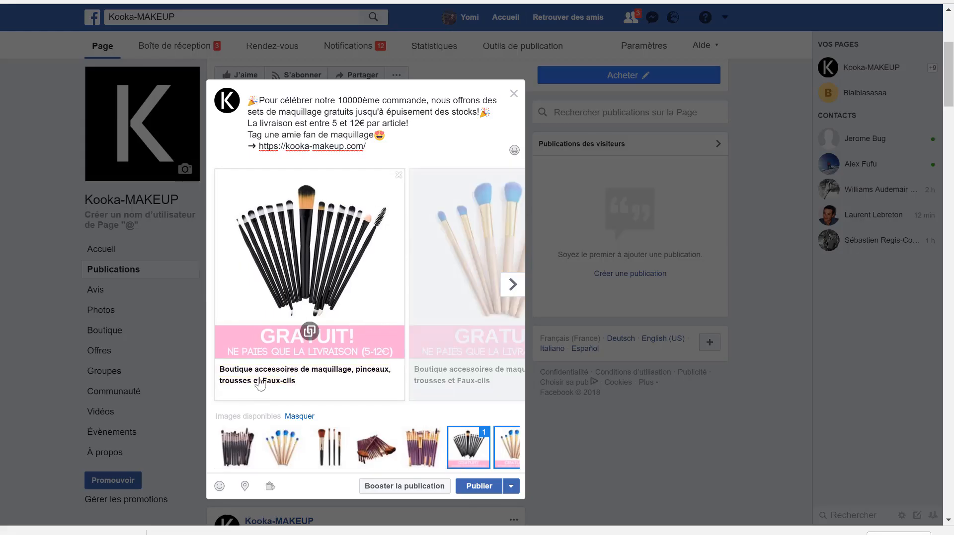
click(258, 382)
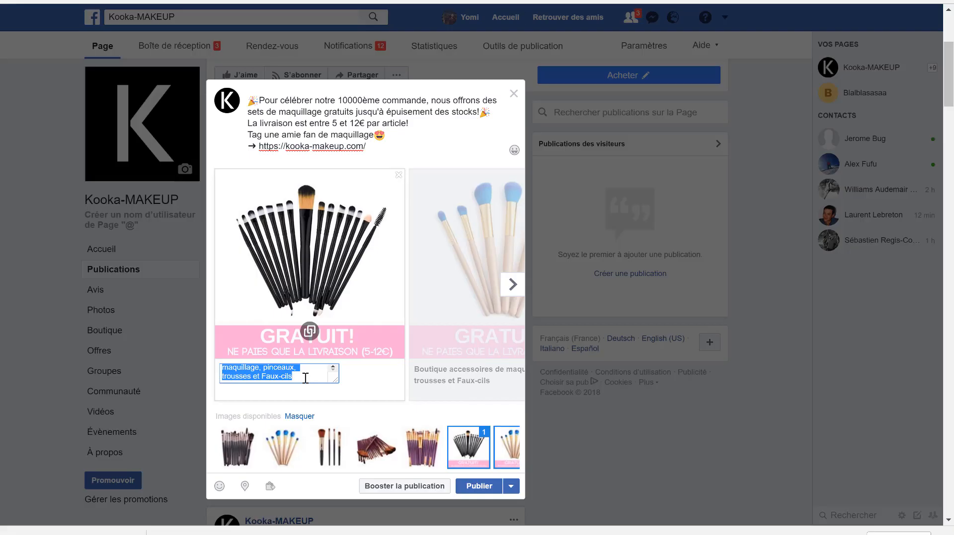
text(Normalement vendu à 60.00€)
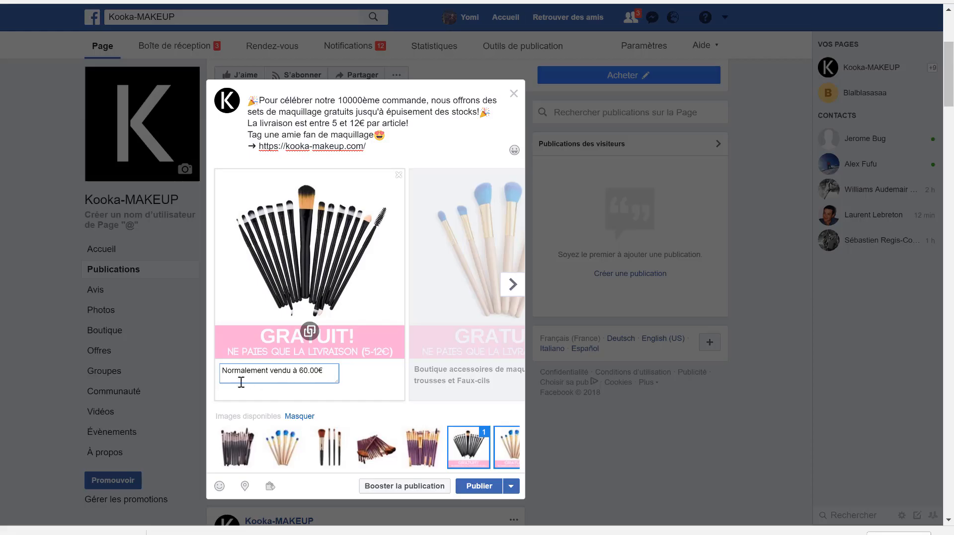
text(Gartuit)
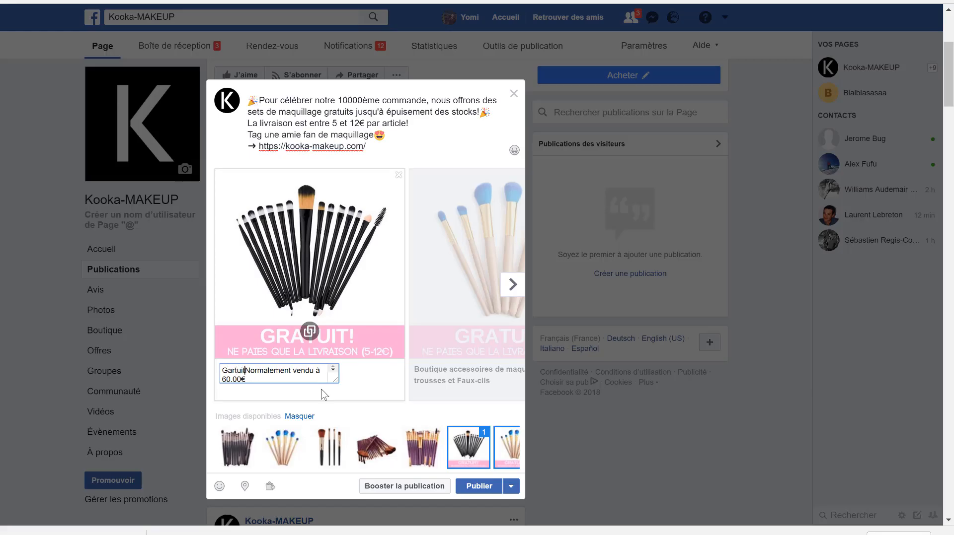
text(!)
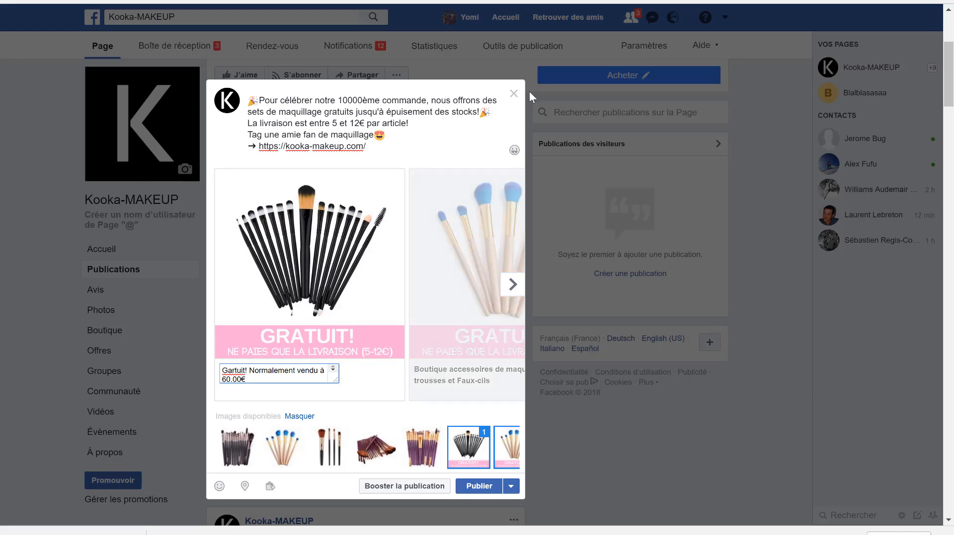
click(514, 95)
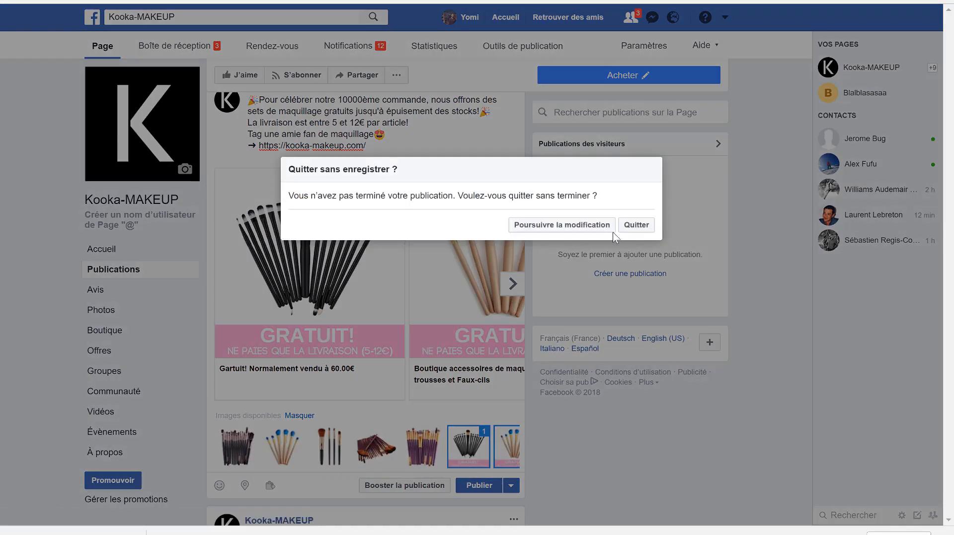
click(634, 226)
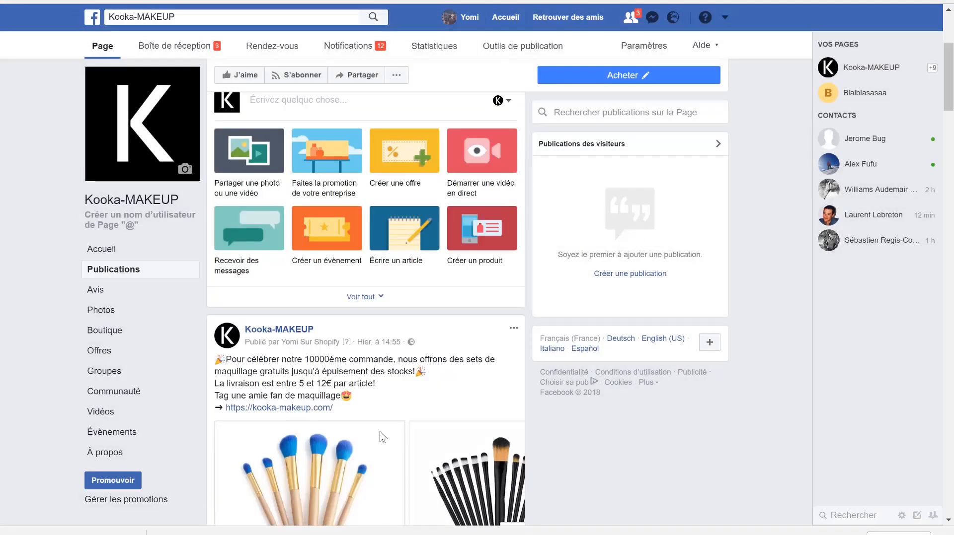
- Browse the carousel cards of the published 10000ème commande post and examine their product names and price captions
scroll(383, 437, down, 5)
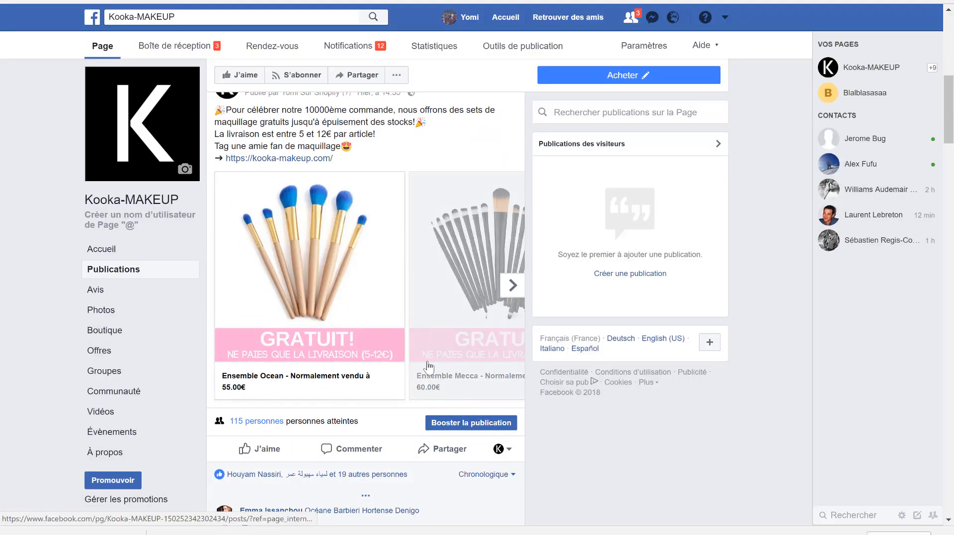
click(515, 293)
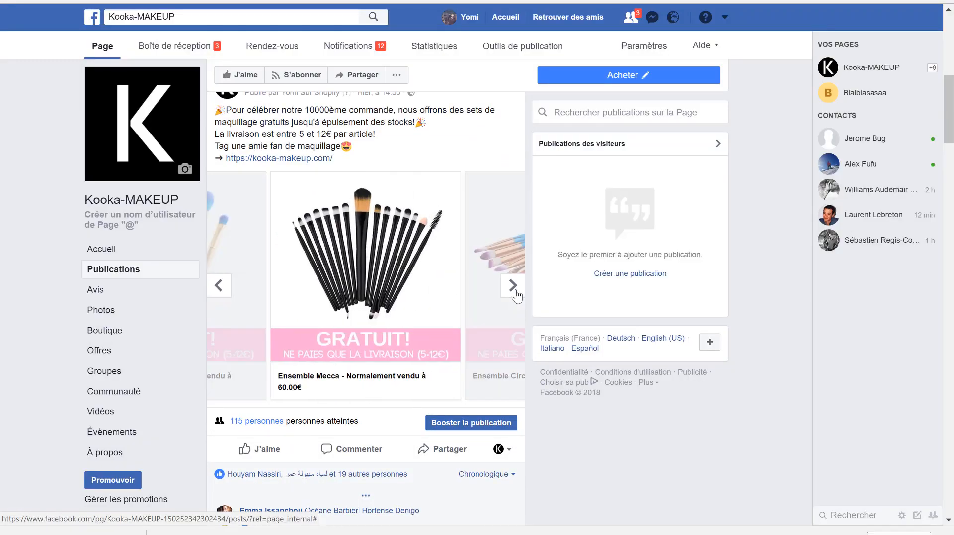
click(515, 293)
click(515, 293)
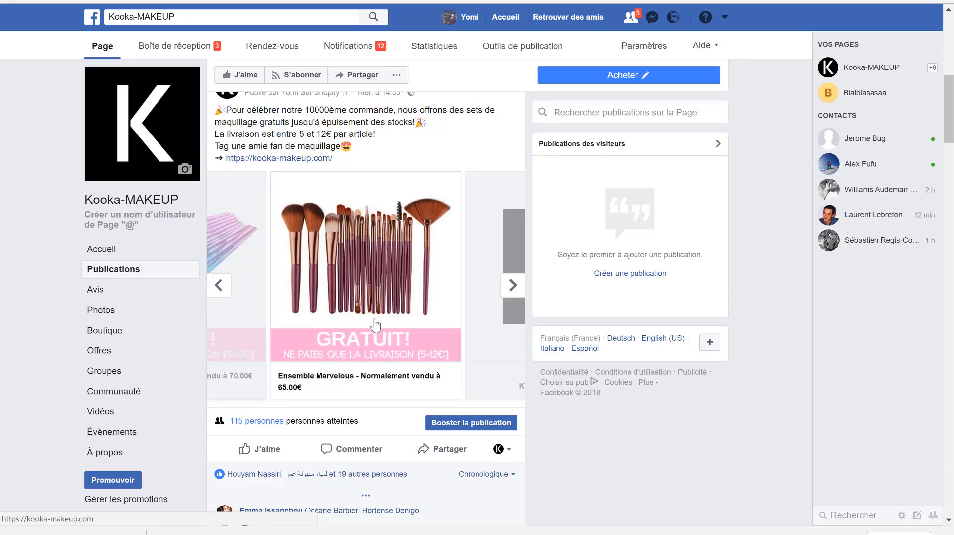
- Follow the Ensemble Marvelous card's link to the Kooka-MAKEUP store, view its free brush set promotions, and return to the Facebook Page
click(342, 380)
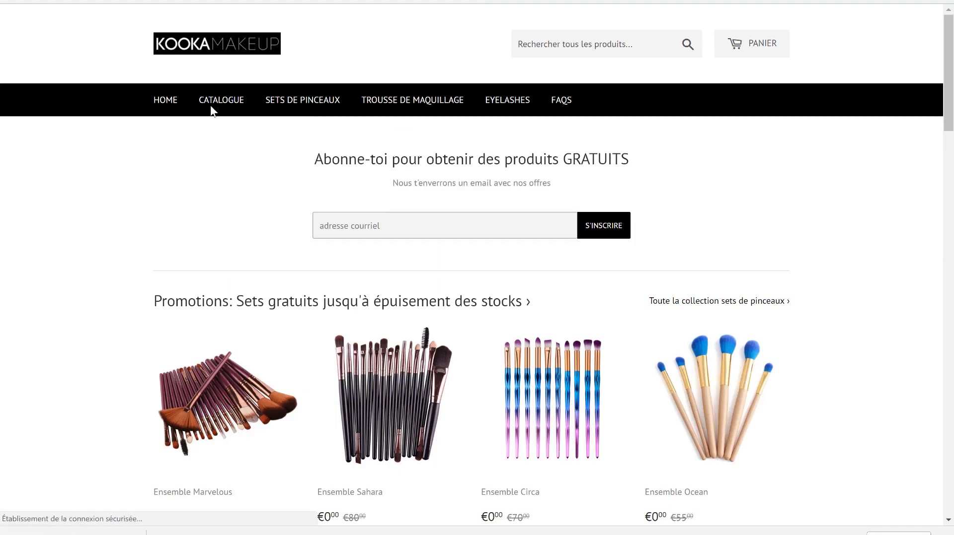
scroll(223, 178, down, 3)
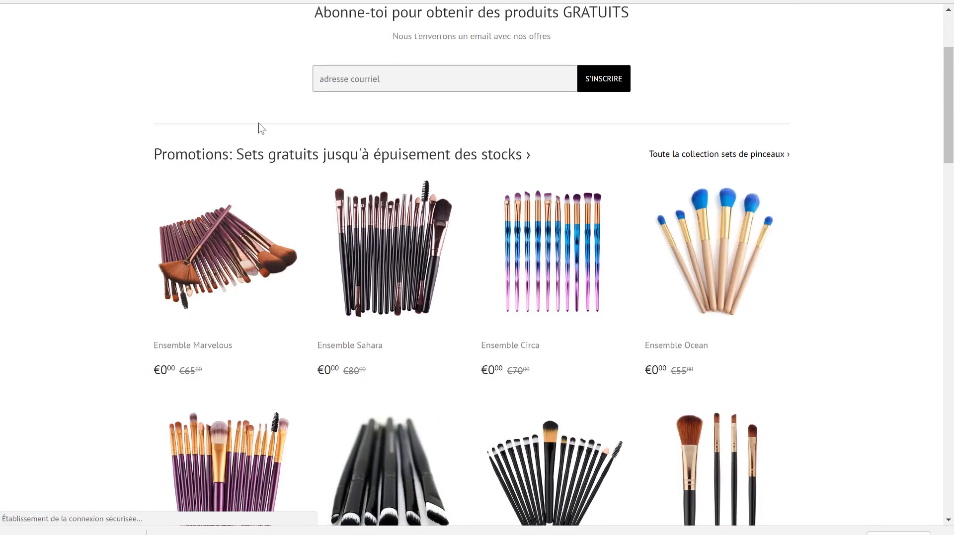
scroll(262, 128, up, 3)
click(199, 2)
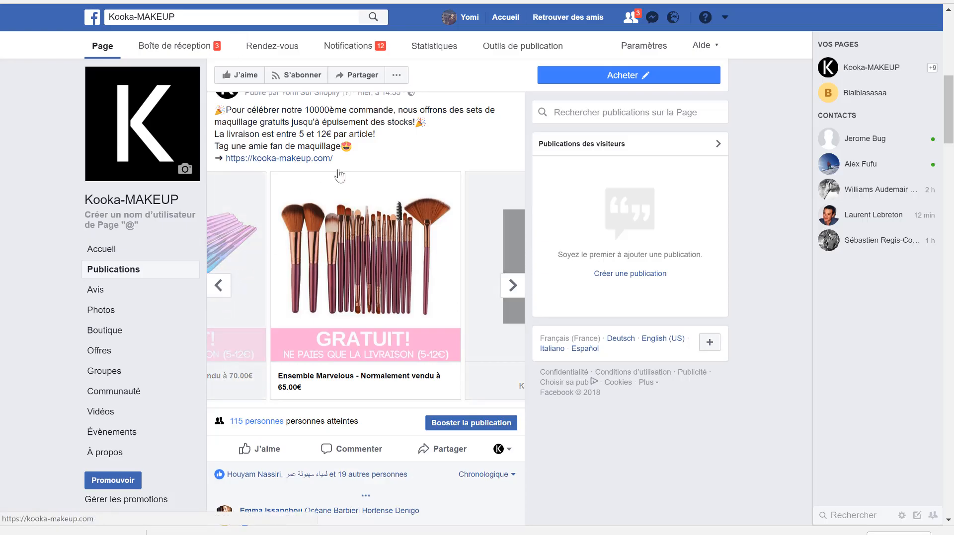
- Open Facebook's ad management page in a new tab and show the campaigns of the active ad account
scroll(403, 179, up, 3)
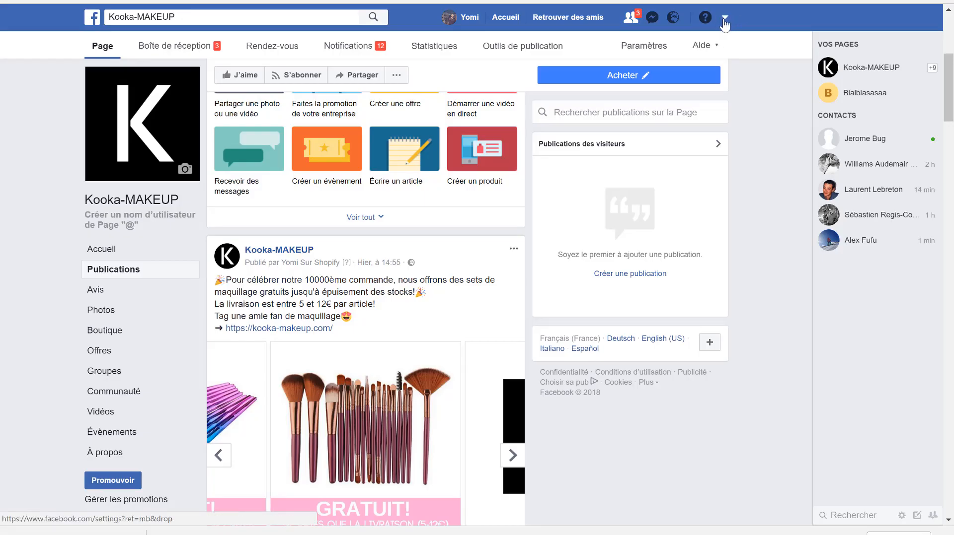
click(725, 20)
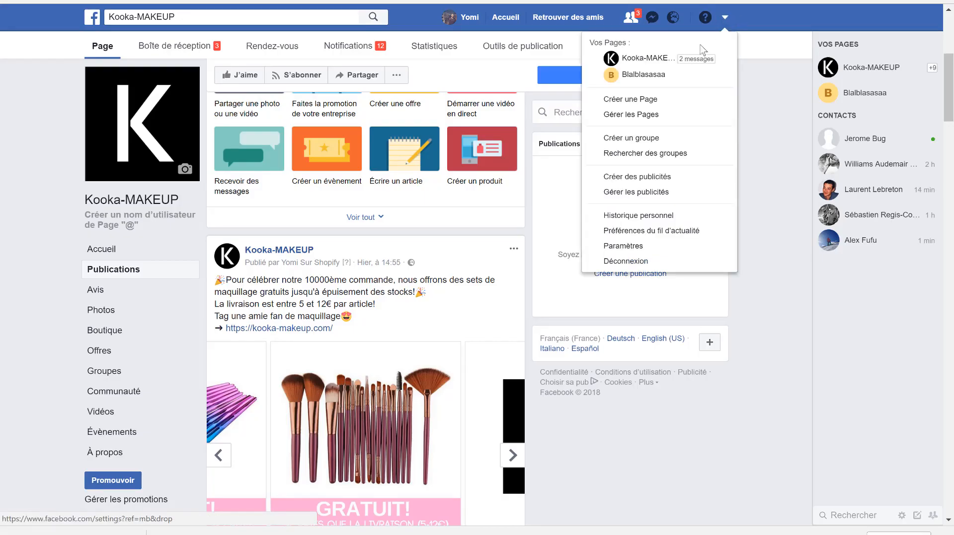
right_click(632, 197)
key(Escape)
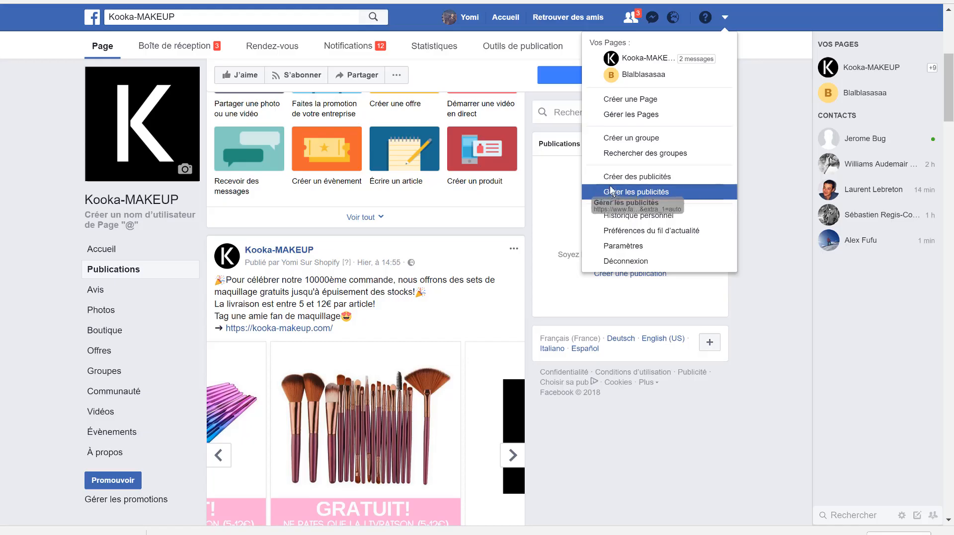
click(613, 195)
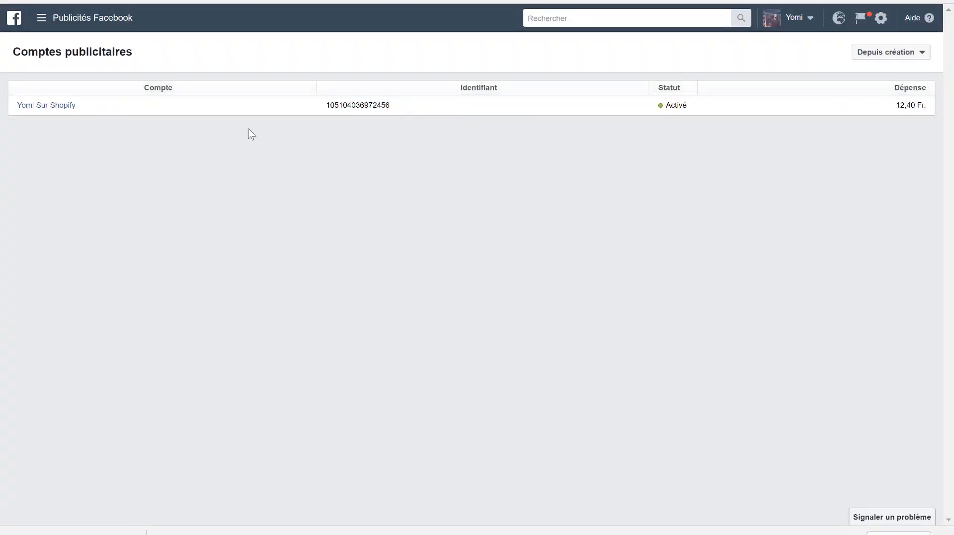
click(58, 109)
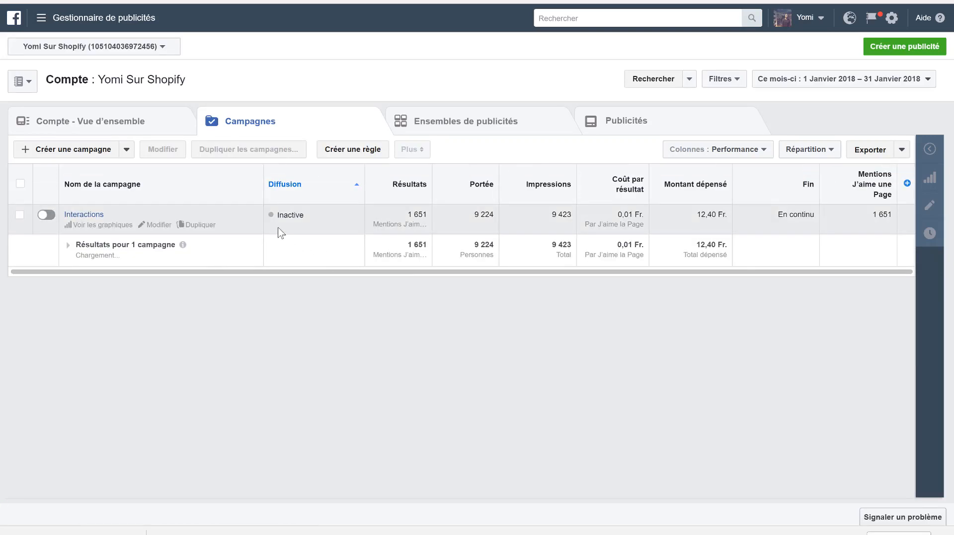
- Start a new ad campaign from scratch instead of resuming the saved draft, and choose Interactions as its marketing objective
click(77, 151)
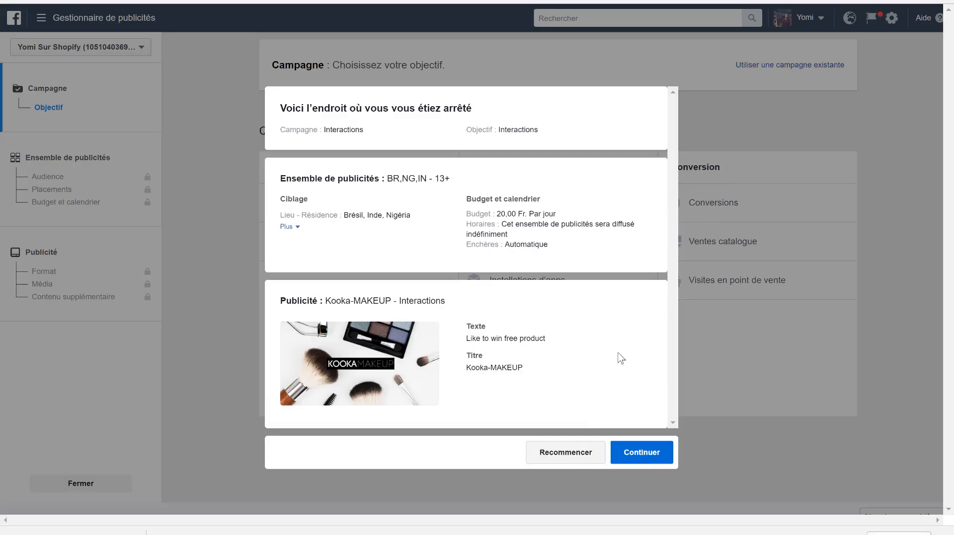
click(572, 462)
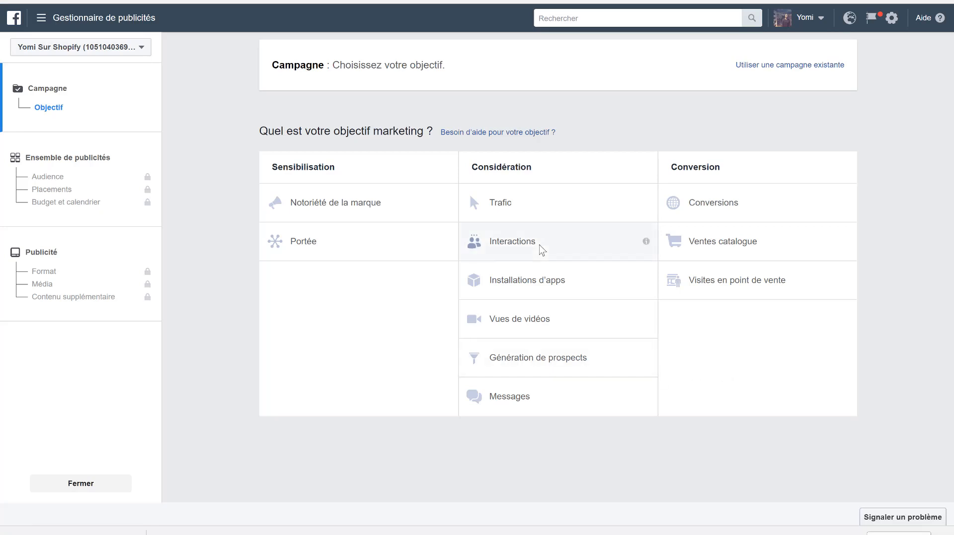
click(542, 250)
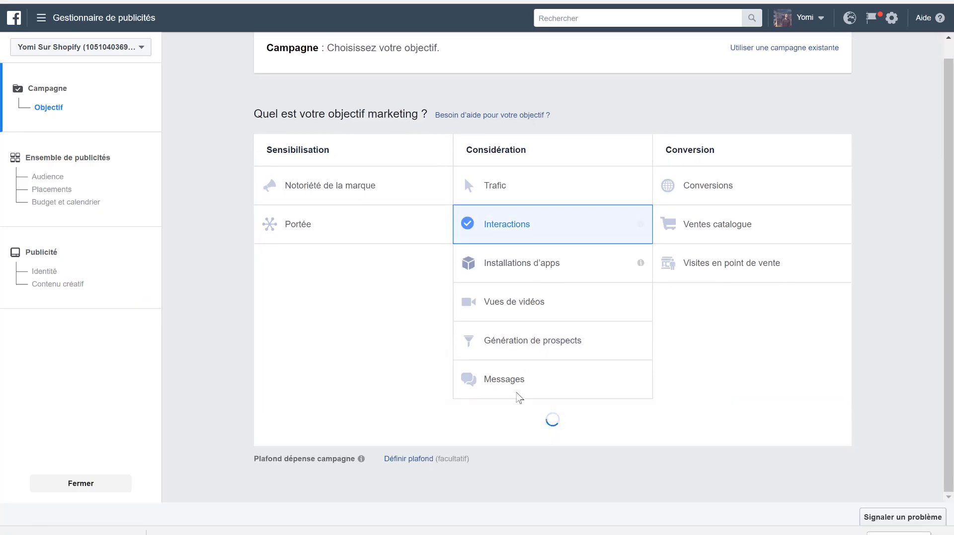
- Replace the default campaign name for the post-engagement campaign and continue to the ad set settings
scroll(521, 387, down, 5)
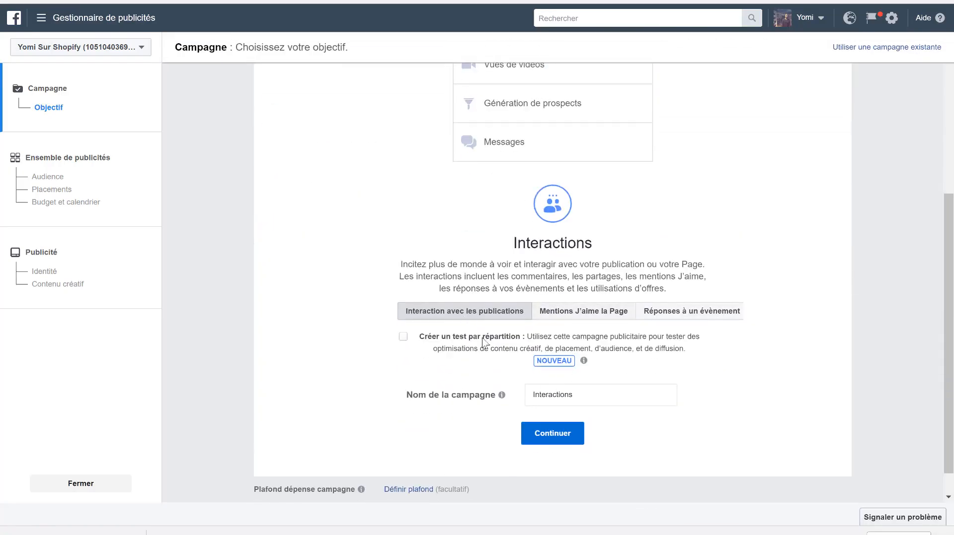
double_click(561, 394)
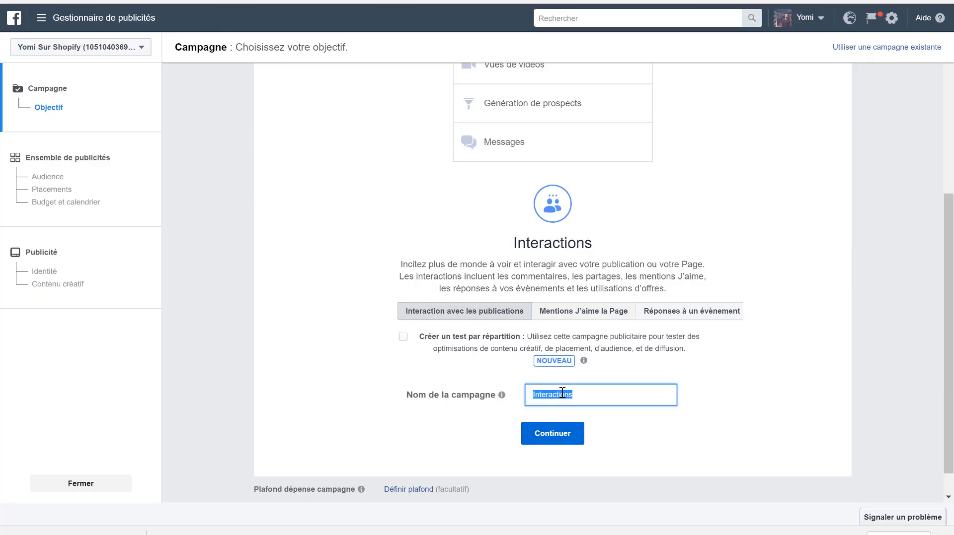
text(boost)
click(553, 435)
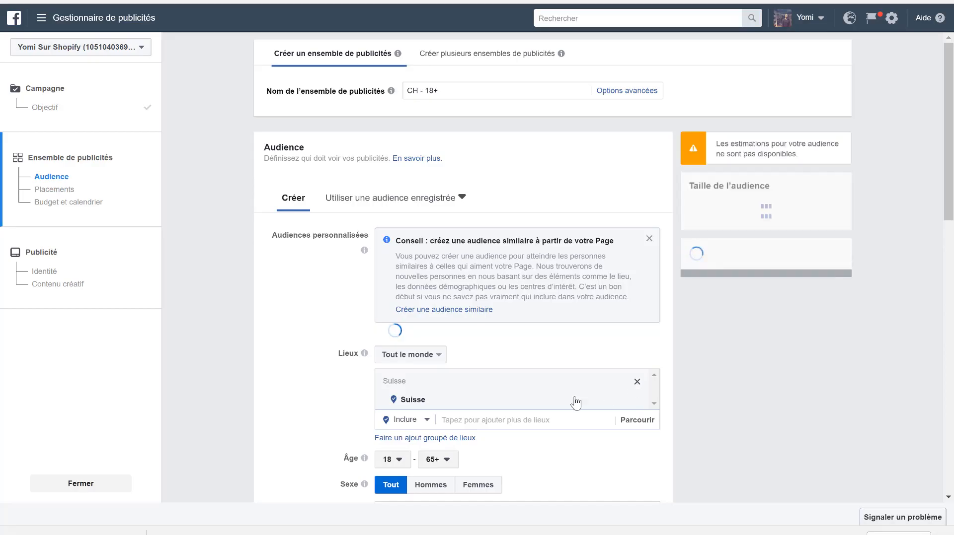
- Remove Suisse from the audience's locations and include the country Nigéria instead
click(469, 398)
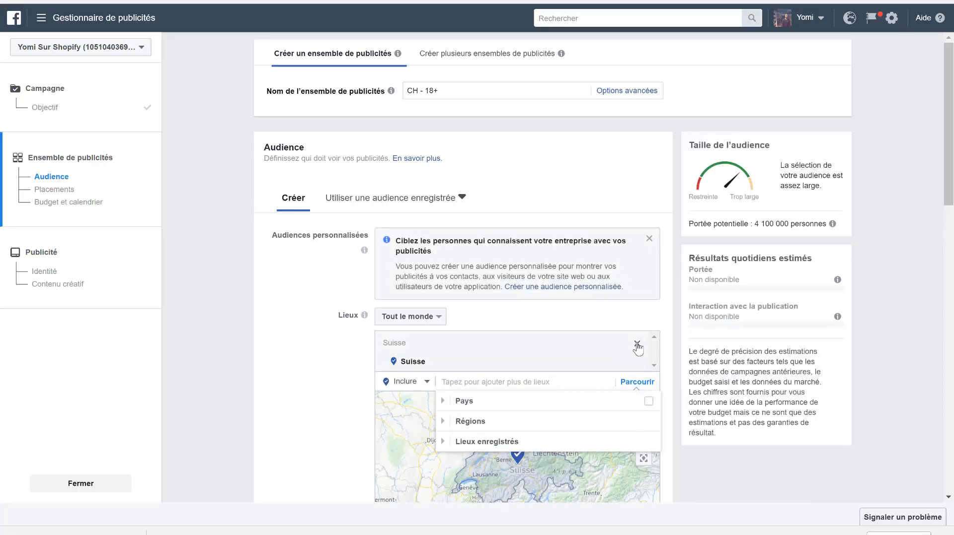
click(637, 345)
click(523, 341)
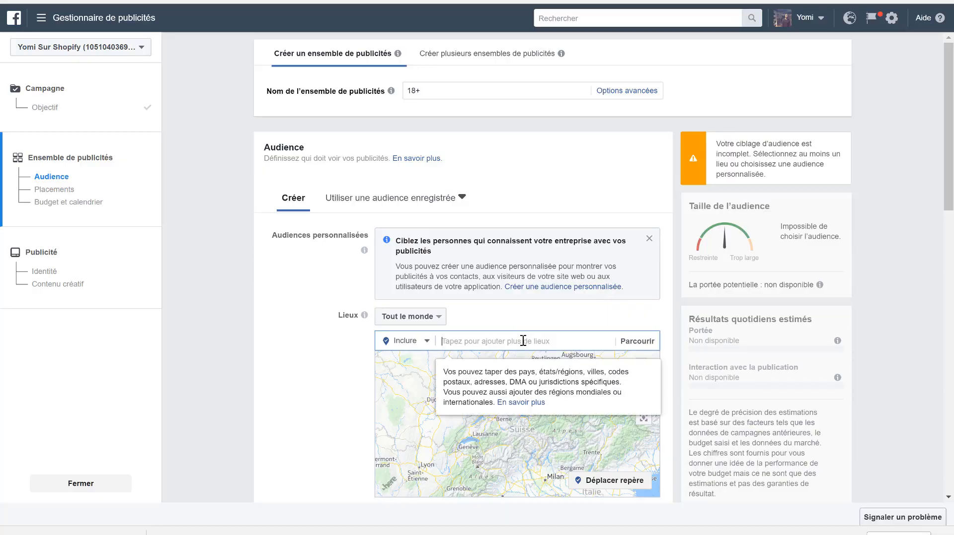
text(nigeria)
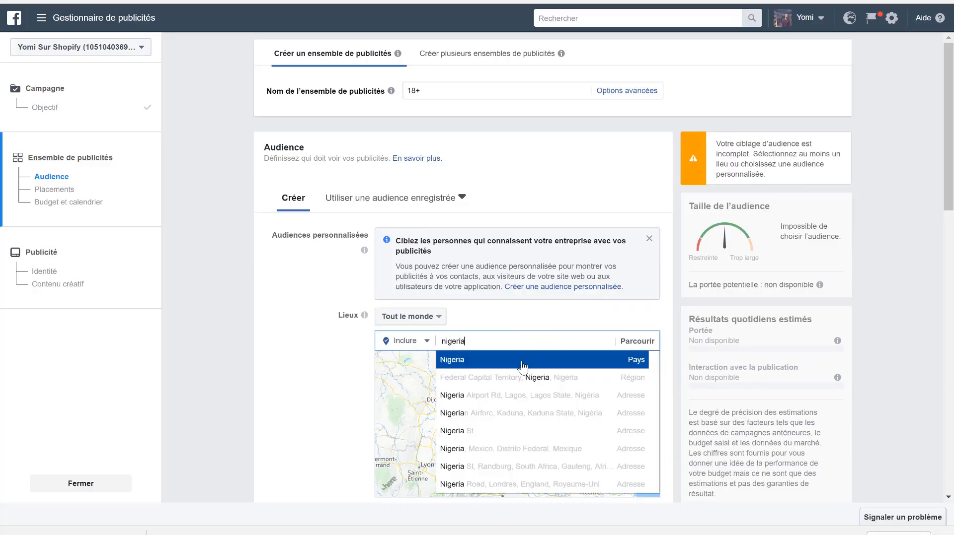
click(523, 366)
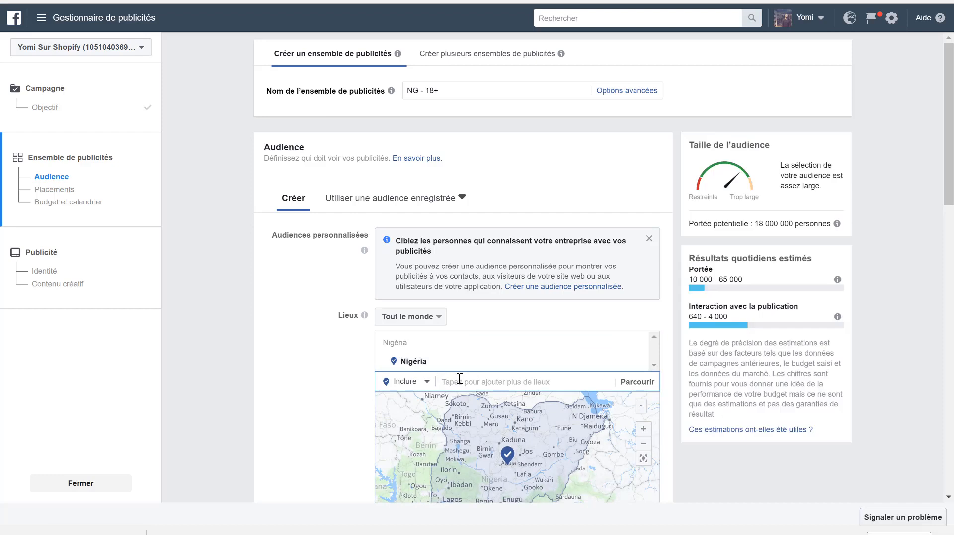
- Add the countries Brésil and Inde to the audience's included locations
text(bresil)
click(470, 400)
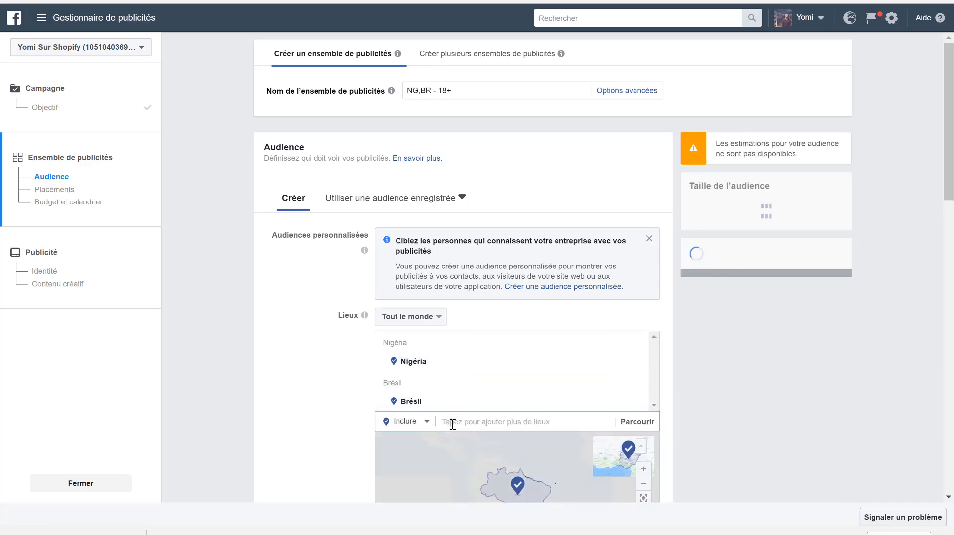
text(inde)
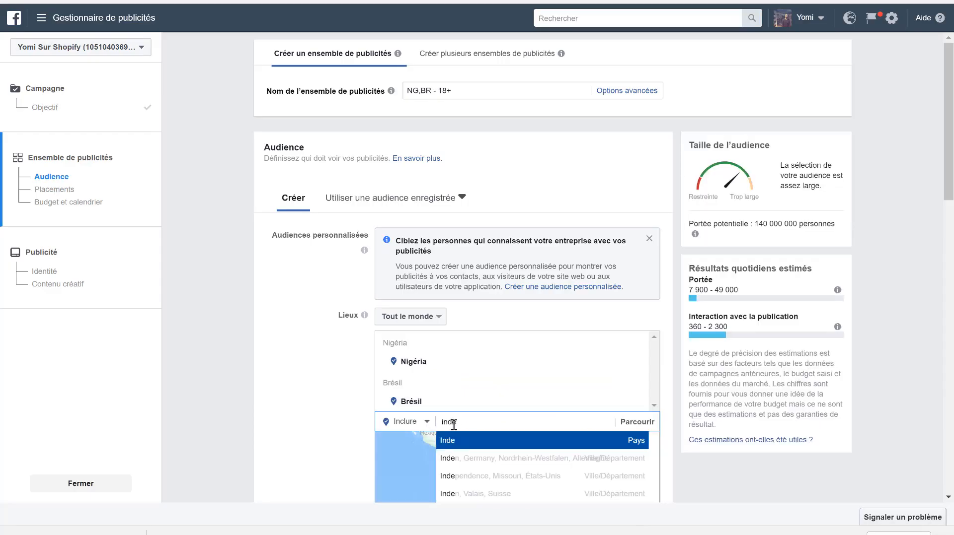
click(459, 445)
- Set the audience's minimum age to 13
scroll(308, 444, down, 4)
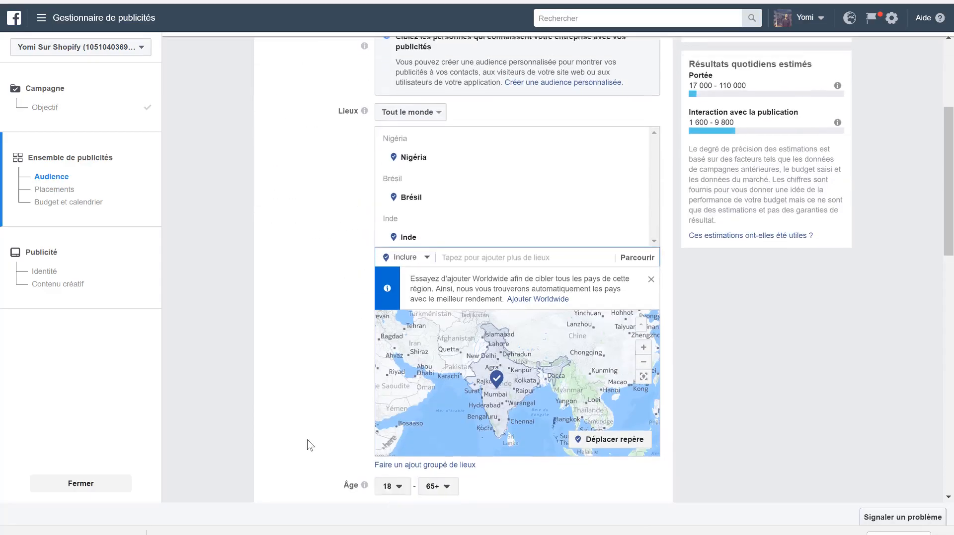
scroll(421, 387, down, 2)
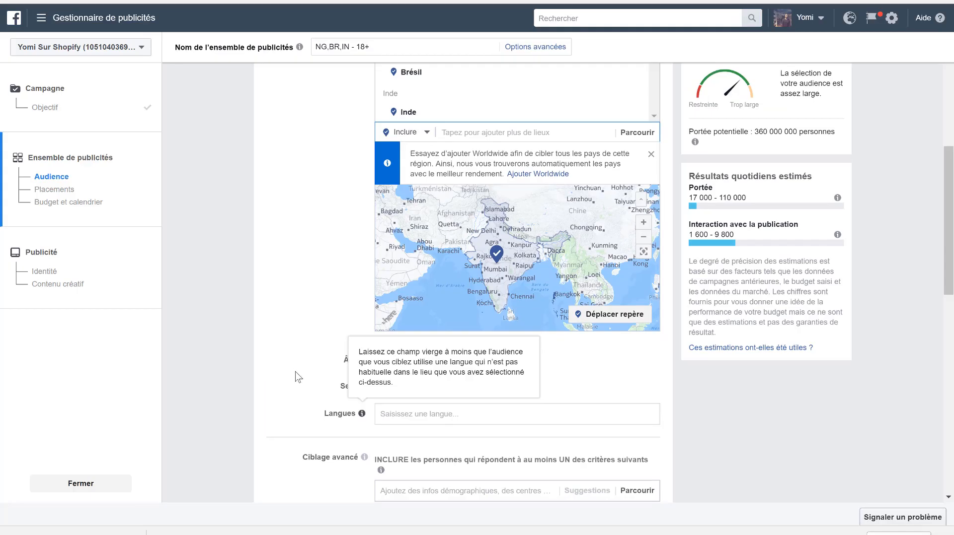
click(390, 361)
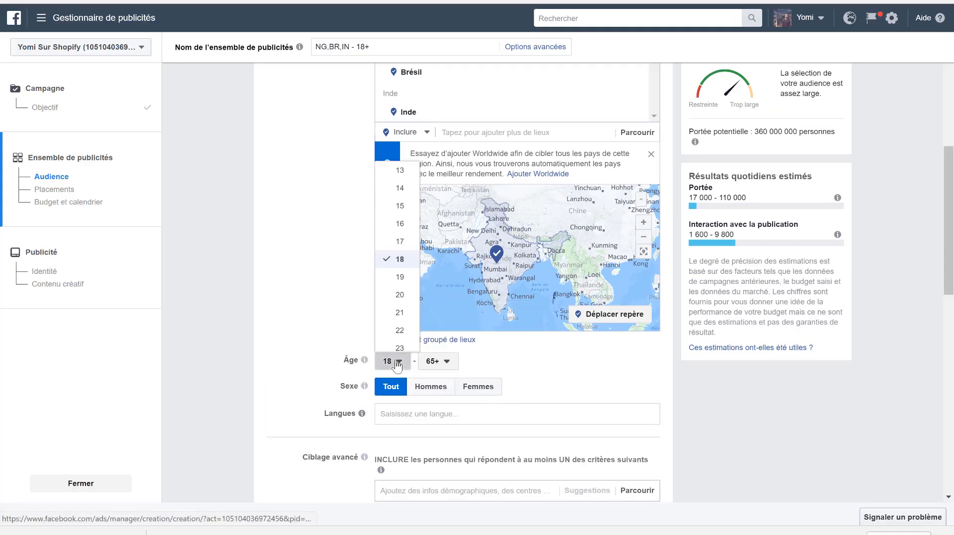
click(397, 171)
- Switch the ad set from automatic placements to Modifier les placements
scroll(328, 333, down, 5)
scroll(346, 332, down, 4)
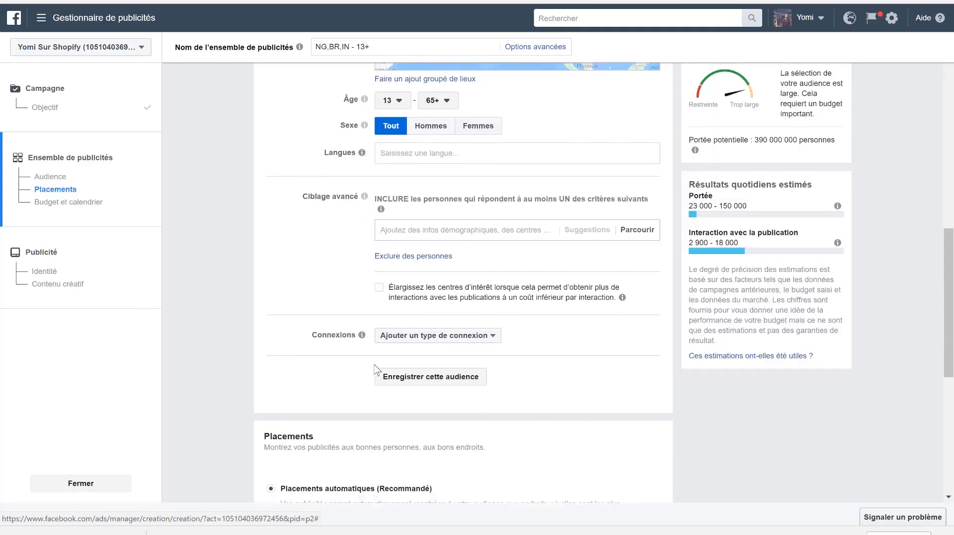
click(327, 343)
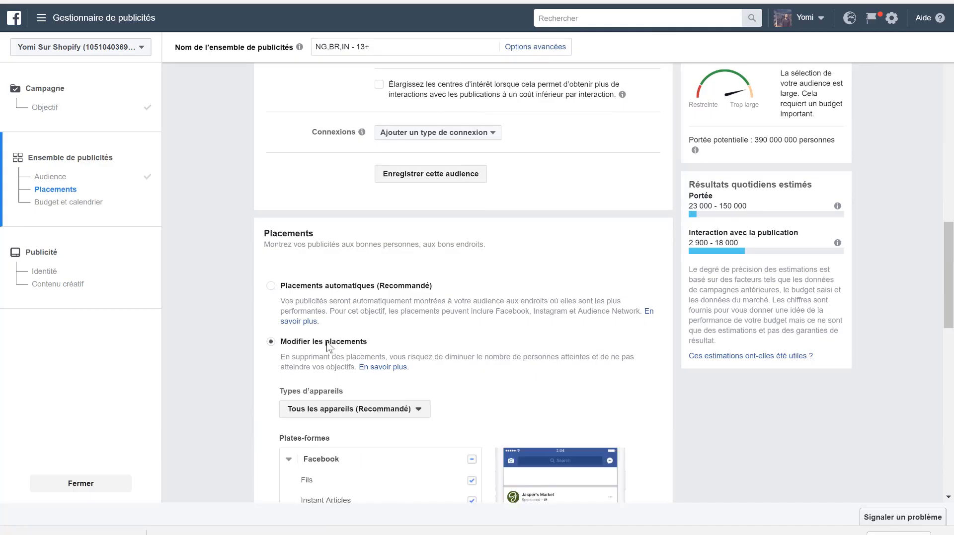
- Exclude Instant Articles, Vidéos intégrées and Vidéos suggérées under Facebook, plus Instagram and Audience Network, leaving only Facebook Fils as placement
scroll(447, 408, down, 3)
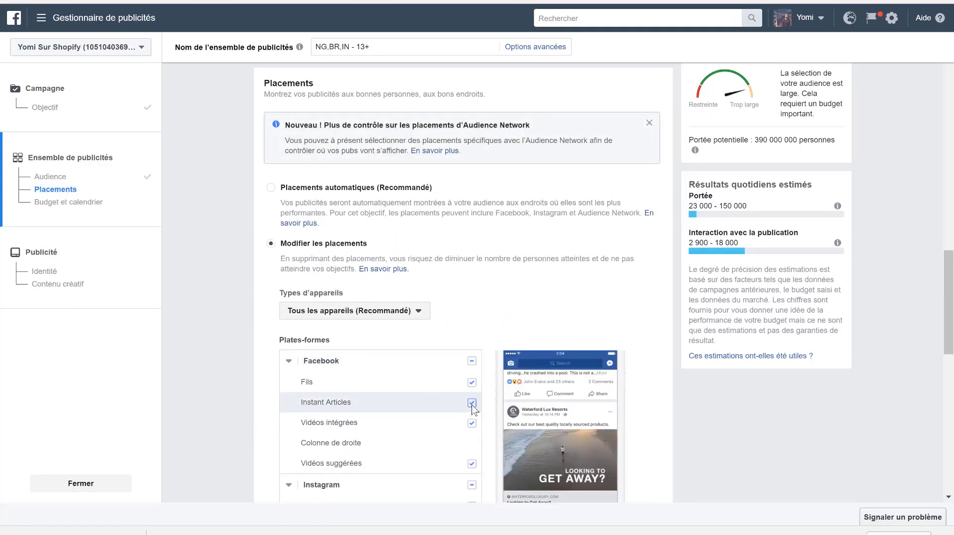
click(471, 402)
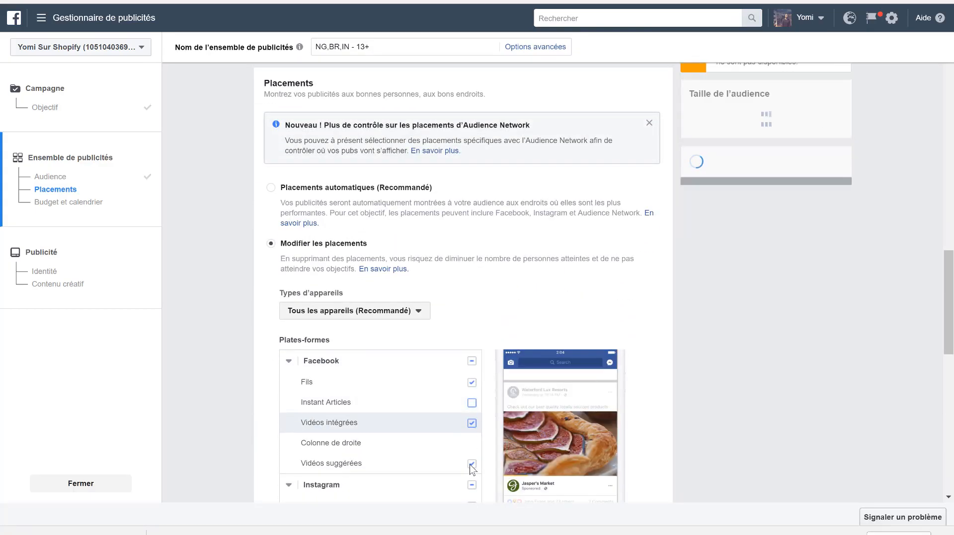
click(471, 464)
scroll(472, 438, down, 3)
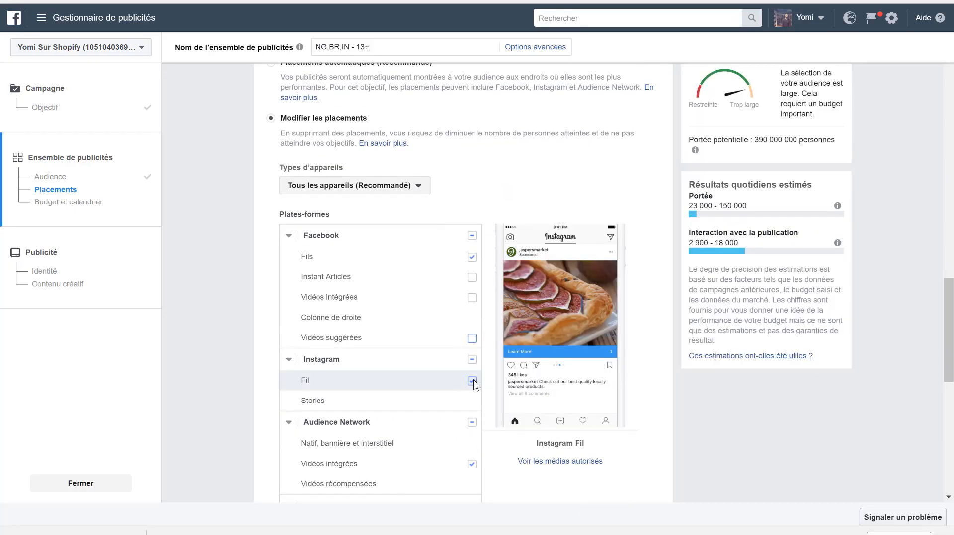
click(472, 360)
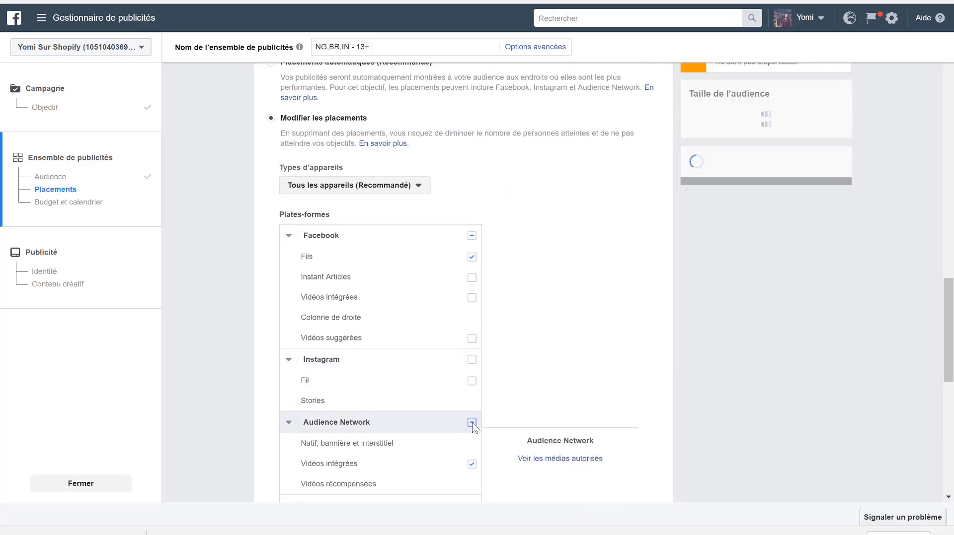
click(472, 422)
- Set the ad set's daily budget to 30 Fr
scroll(473, 425, down, 2)
scroll(473, 427, down, 4)
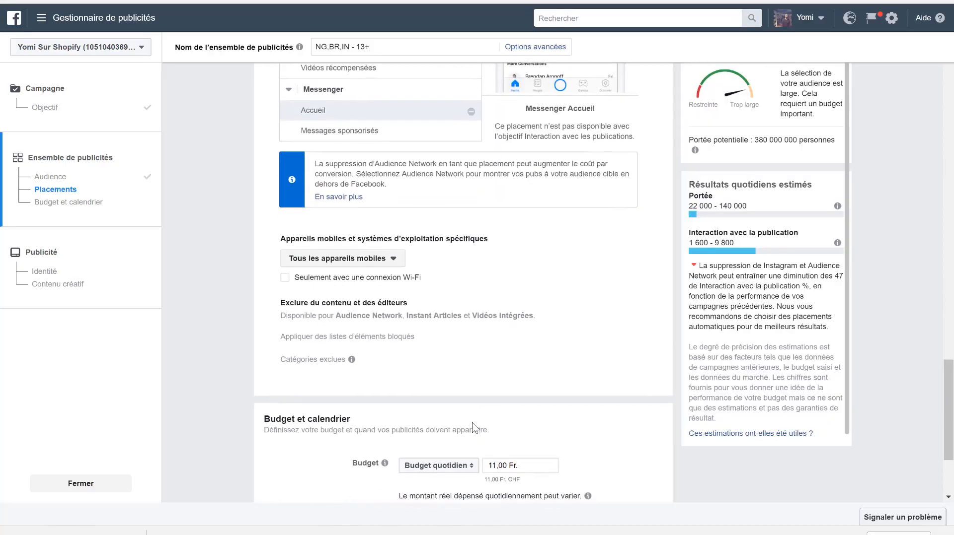
drag(498, 465, 476, 469)
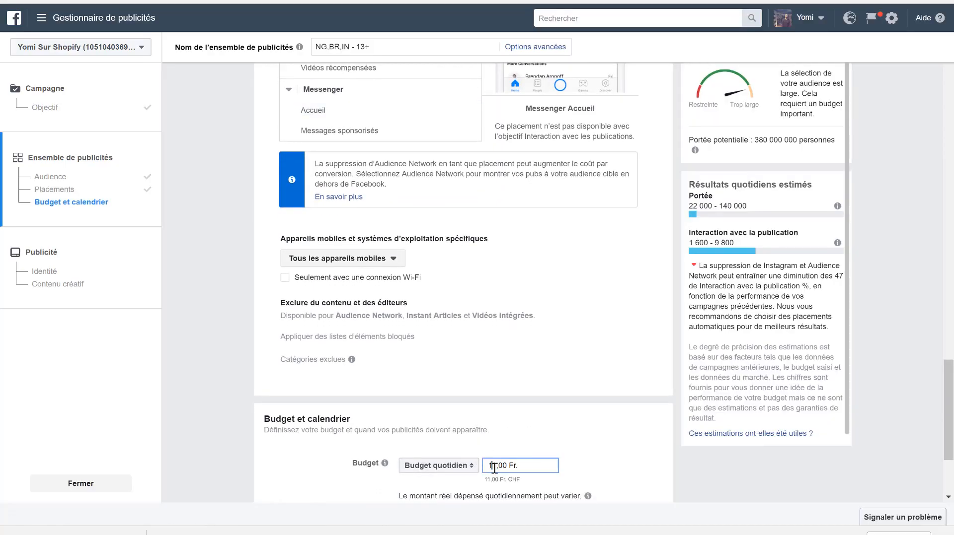
drag(497, 465, 473, 470)
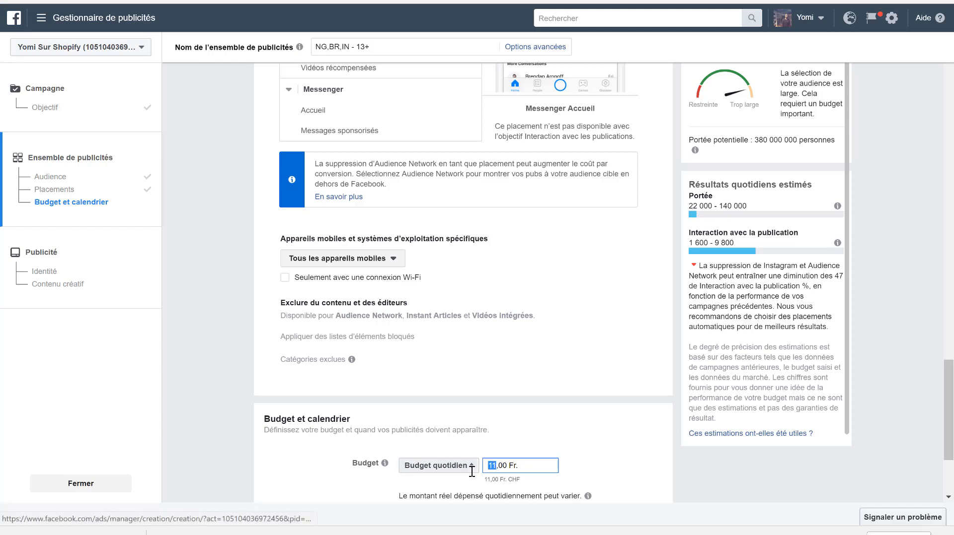
text(30)
click(627, 467)
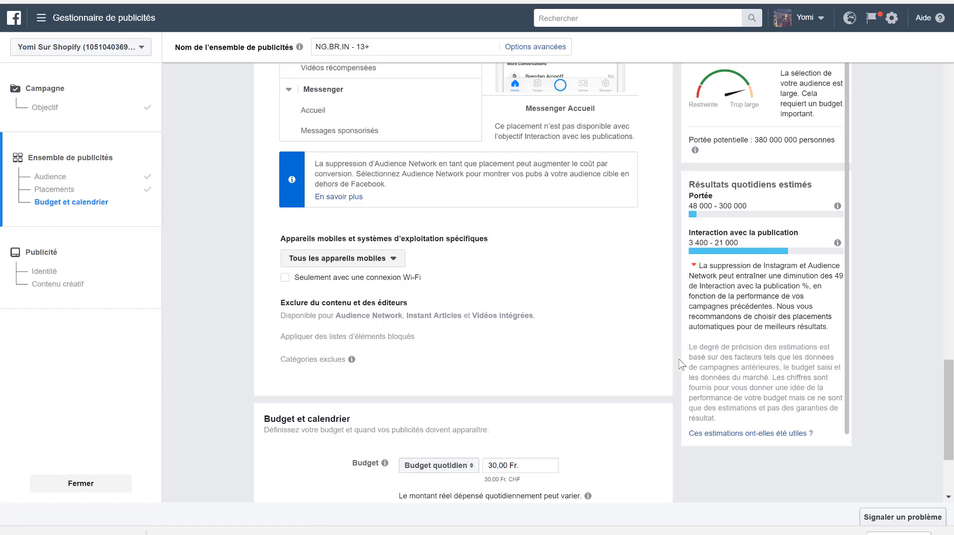
- Proceed from the ad set to the ad settings and choose Utiliser une publication existante as the ad source
scroll(531, 442, down, 3)
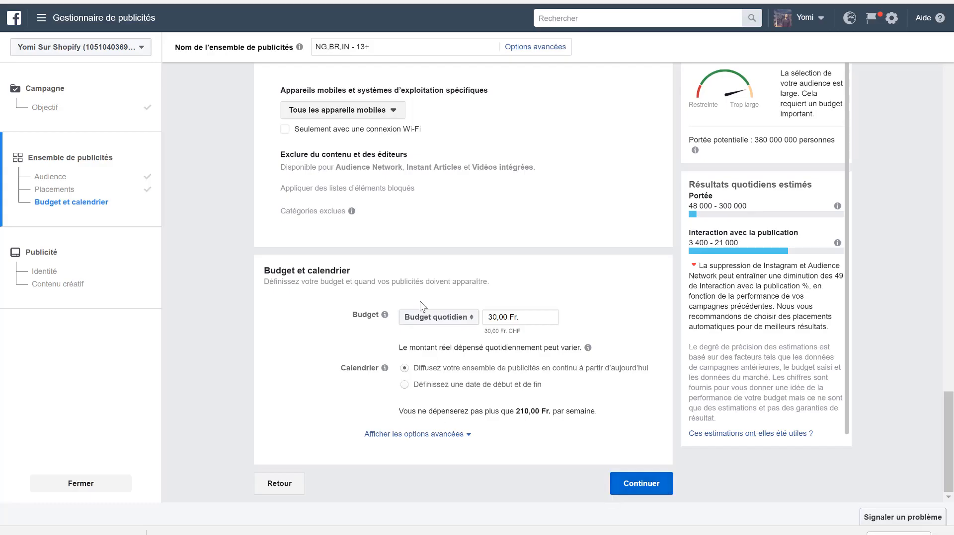
scroll(420, 305, up, 3)
scroll(420, 304, down, 3)
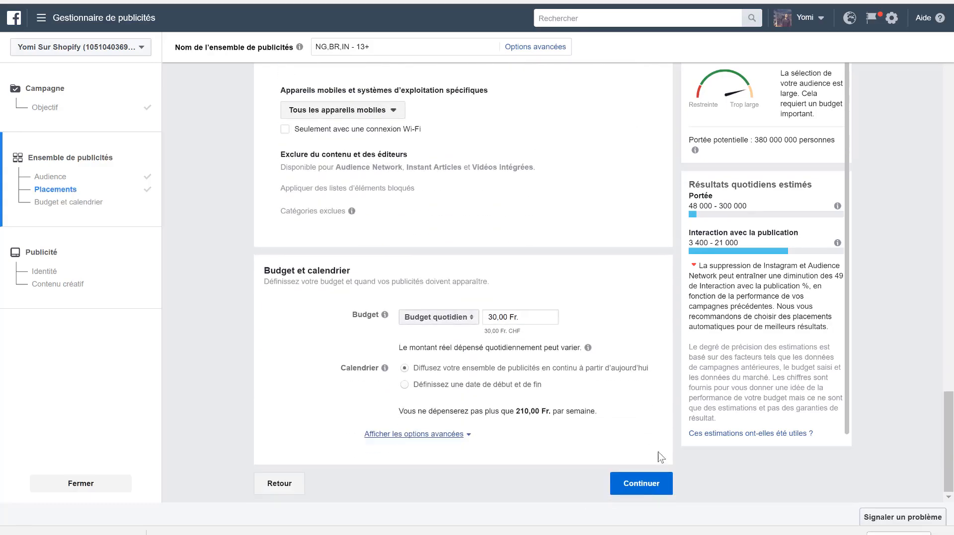
click(647, 493)
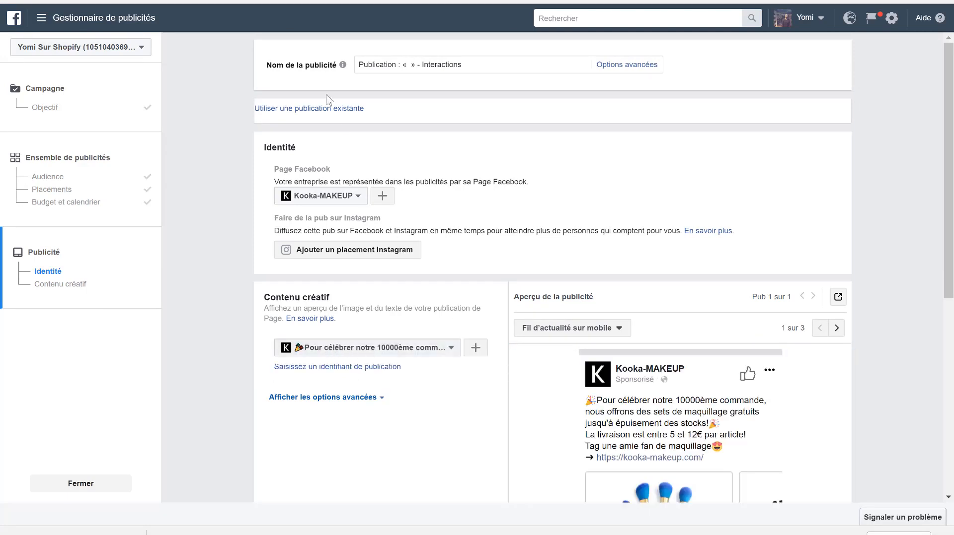
click(297, 109)
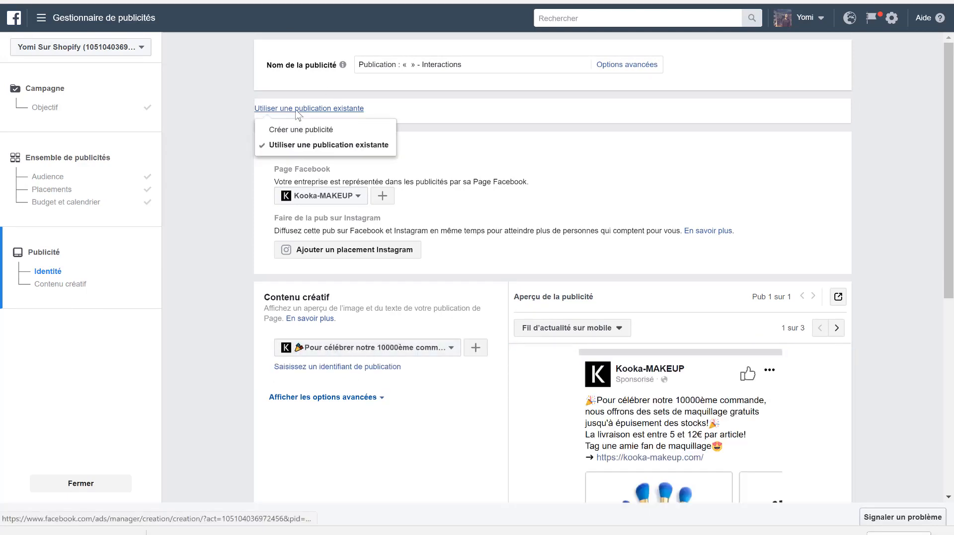
click(294, 146)
- Check the Kooka-MAKEUP carousel ad preview, confirm the ad and continue to the ads list
scroll(521, 149, down, 4)
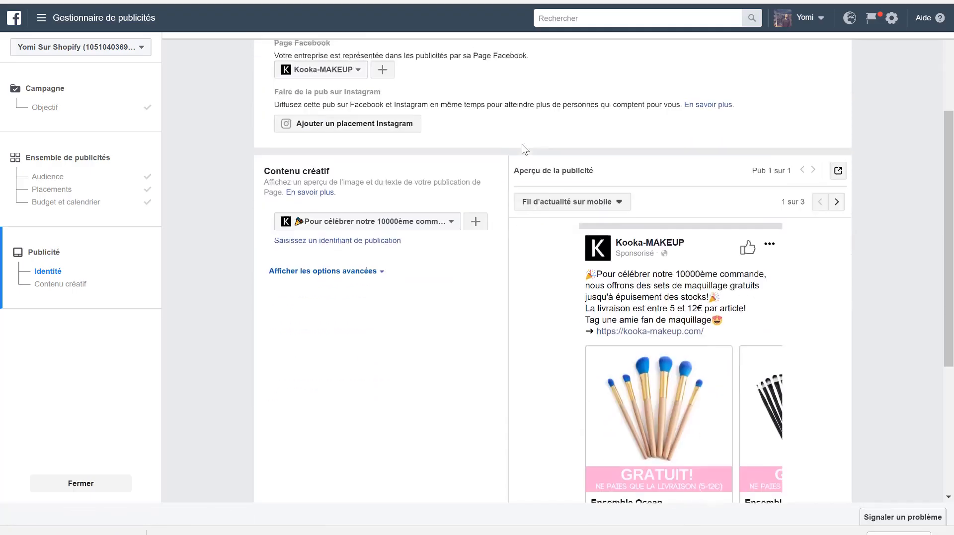
scroll(524, 365, down, 3)
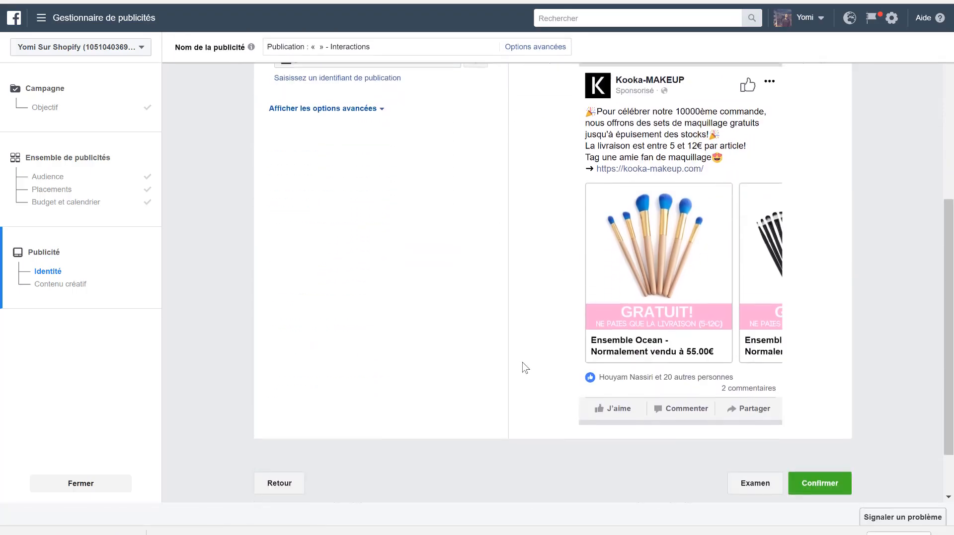
scroll(554, 373, up, 5)
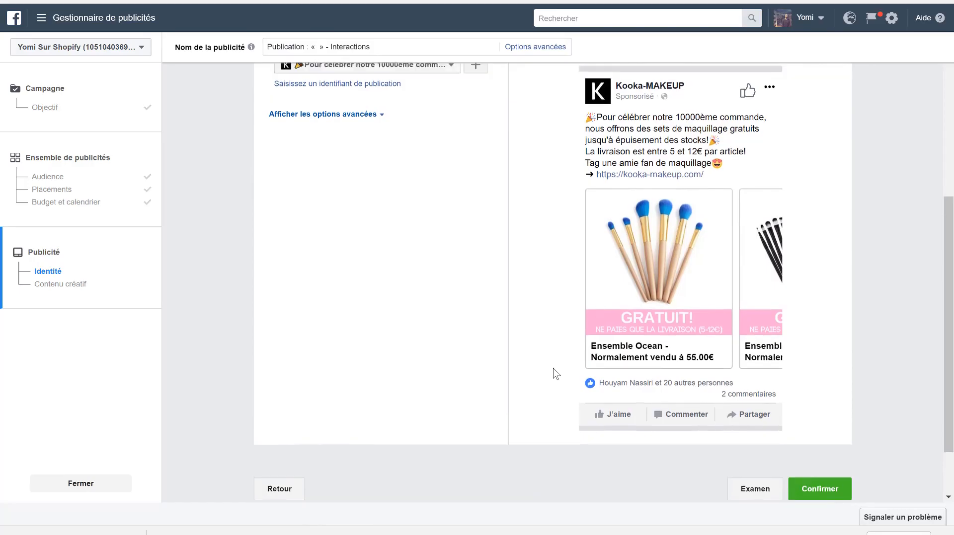
scroll(555, 373, down, 4)
scroll(775, 470, down, 2)
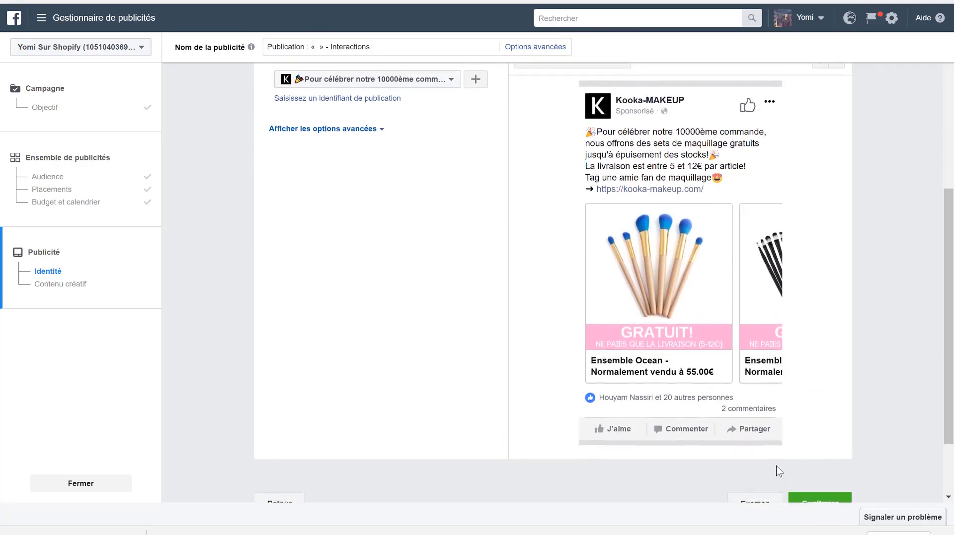
click(826, 421)
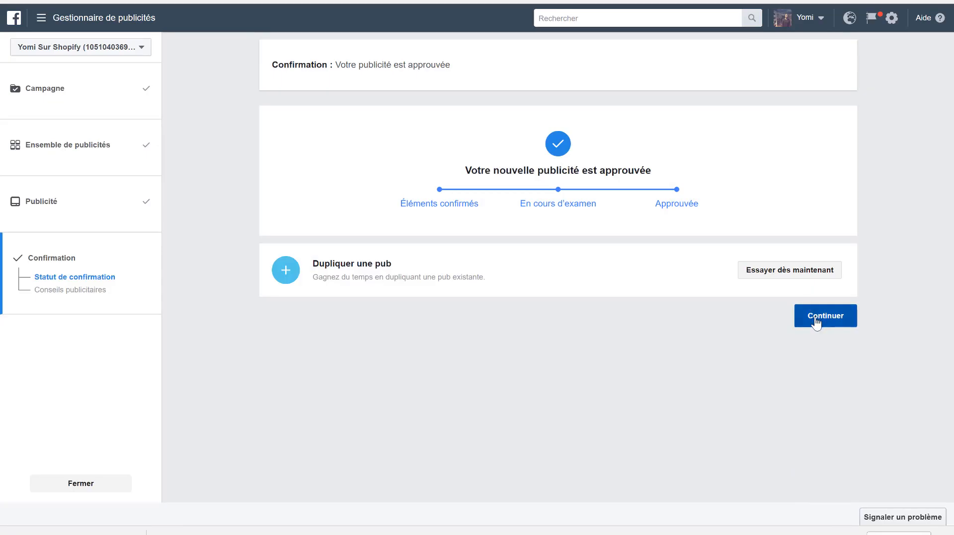
click(816, 323)
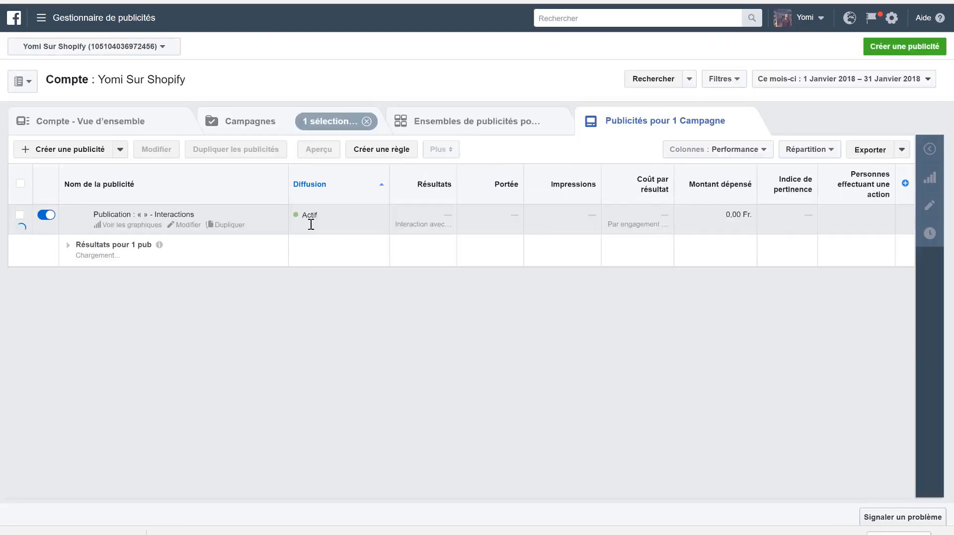
- Start creating another ad in the existing boost campaign and re-enter the country Suisse as the audience's location
click(59, 158)
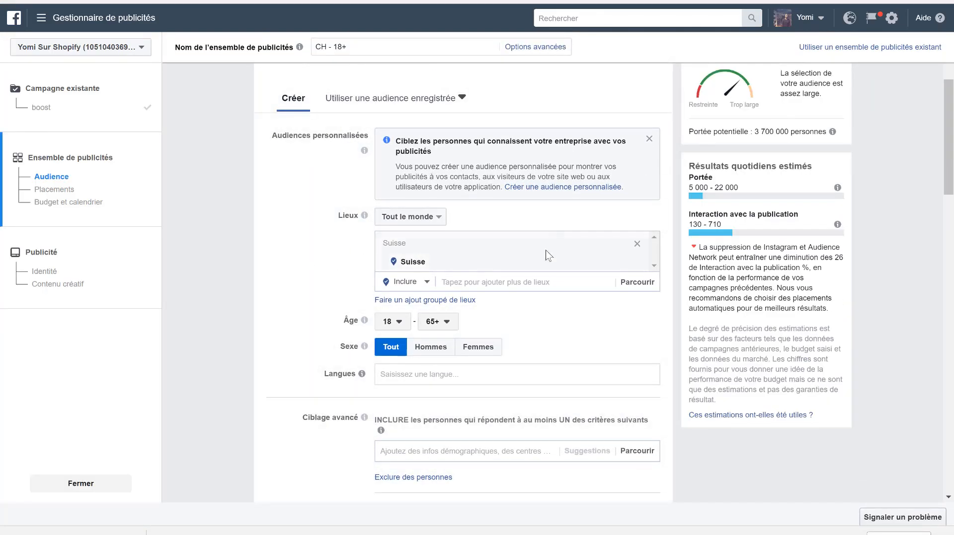
click(636, 246)
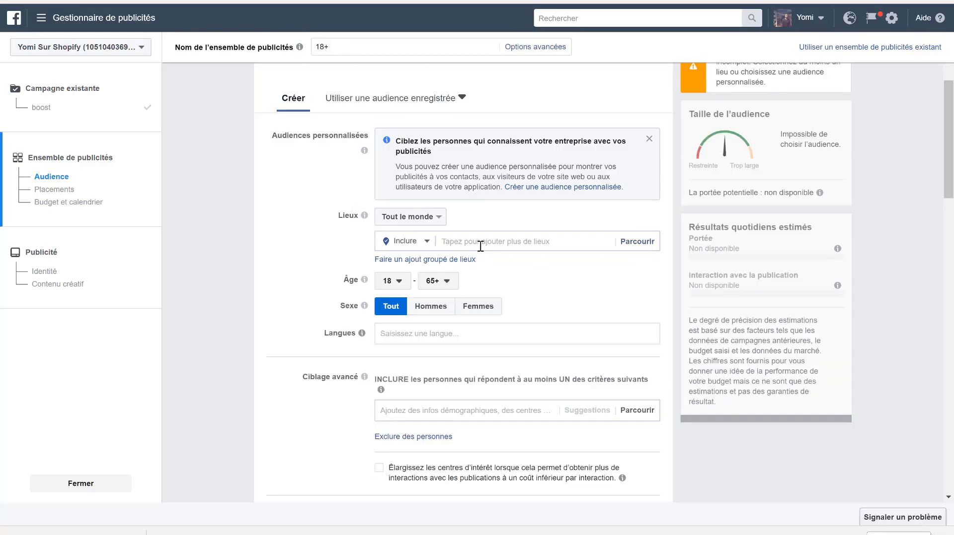
click(480, 245)
text(suisse)
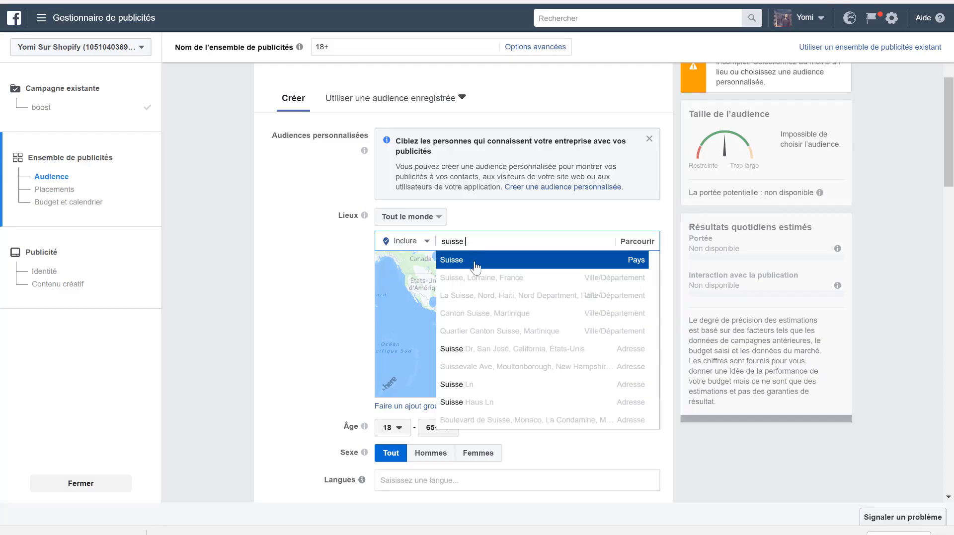
click(476, 264)
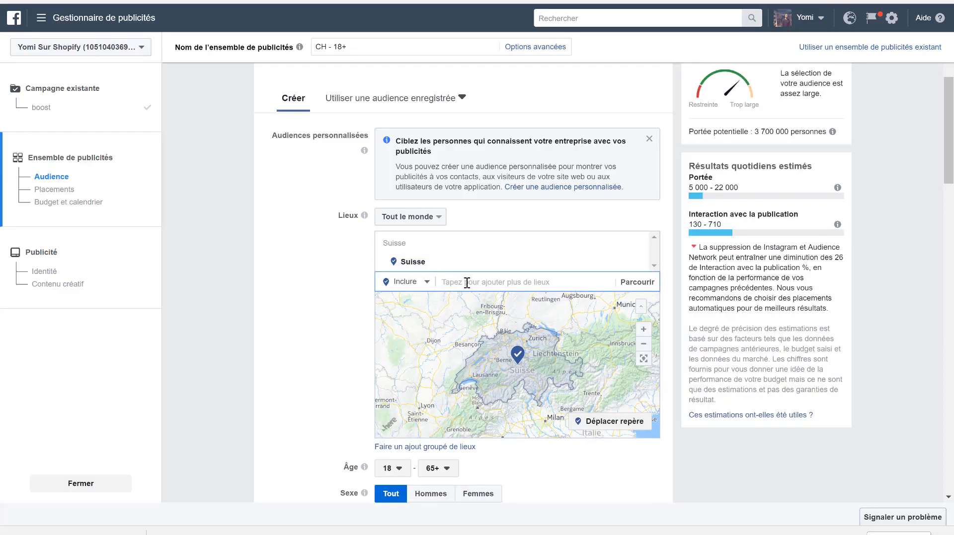
- Add the countries France and Belgique to the new audience's included locations
text(france)
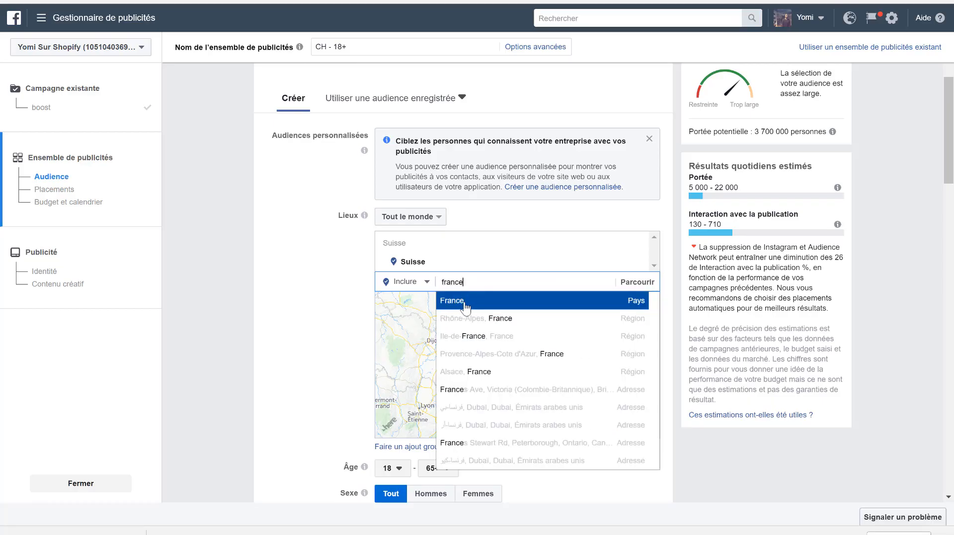
click(465, 304)
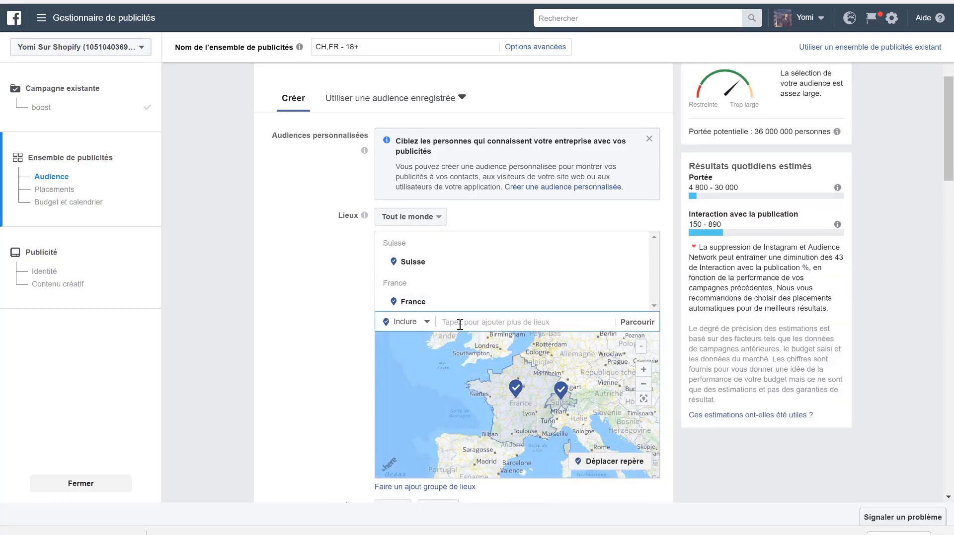
text(belg)
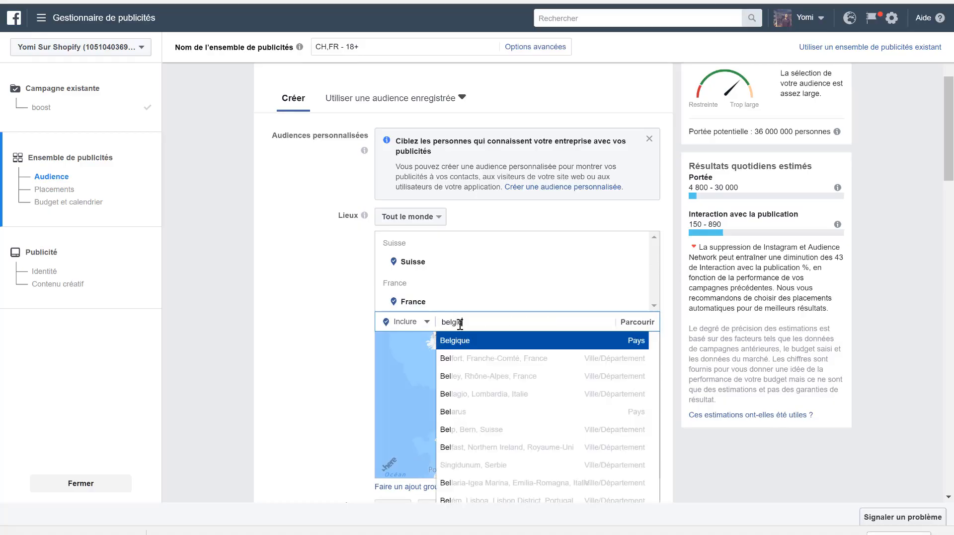
text(ique)
click(461, 342)
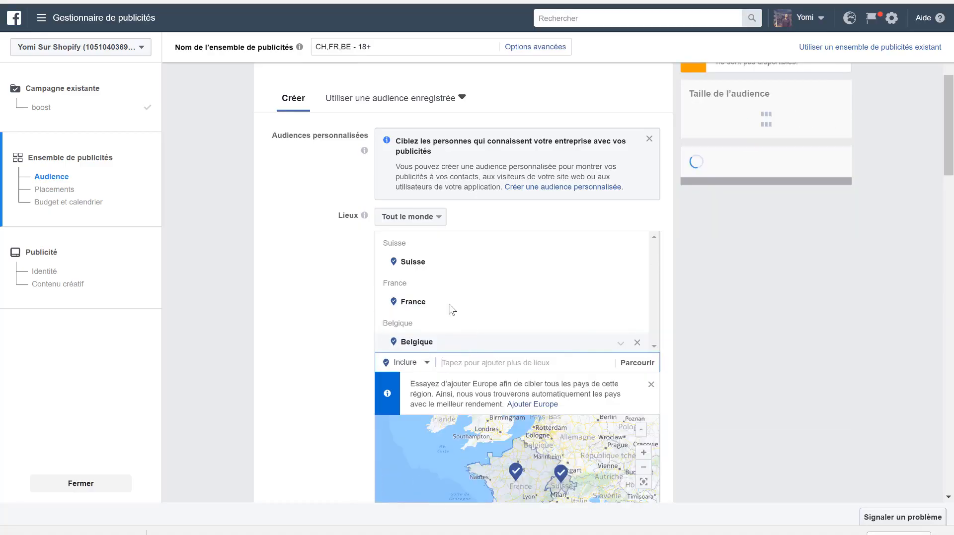
- Return to the campaign-level settings and change the marketing objective to Conversions
scroll(294, 350, down, 3)
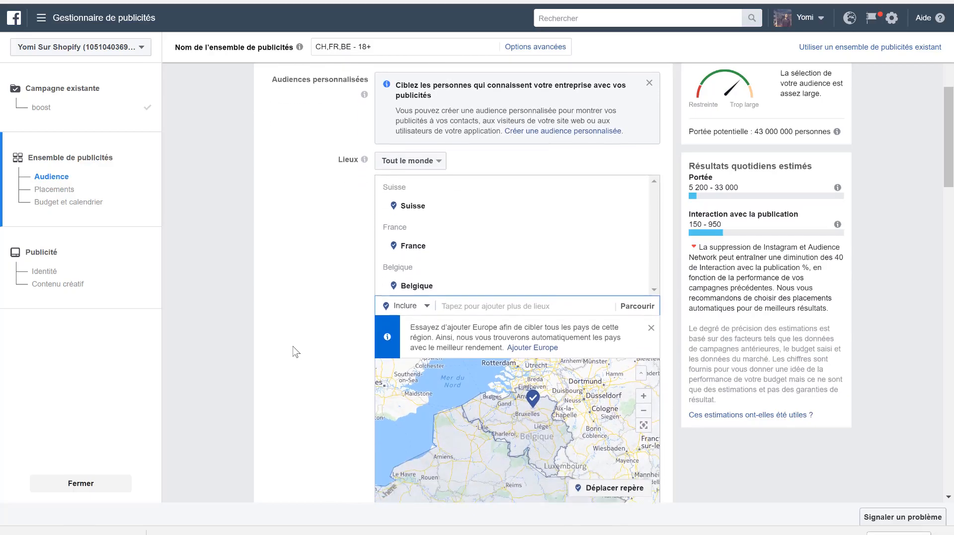
scroll(295, 350, down, 2)
scroll(295, 350, up, 3)
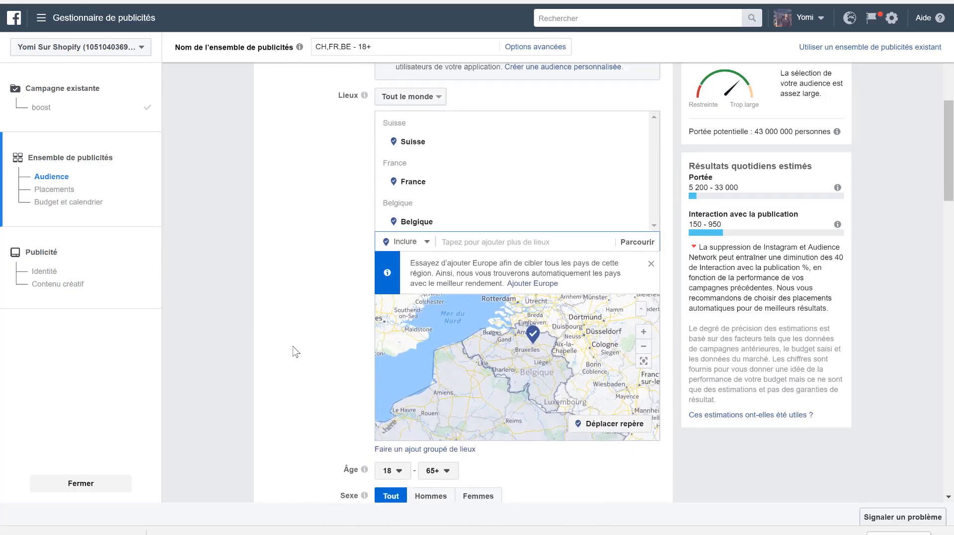
scroll(294, 350, up, 2)
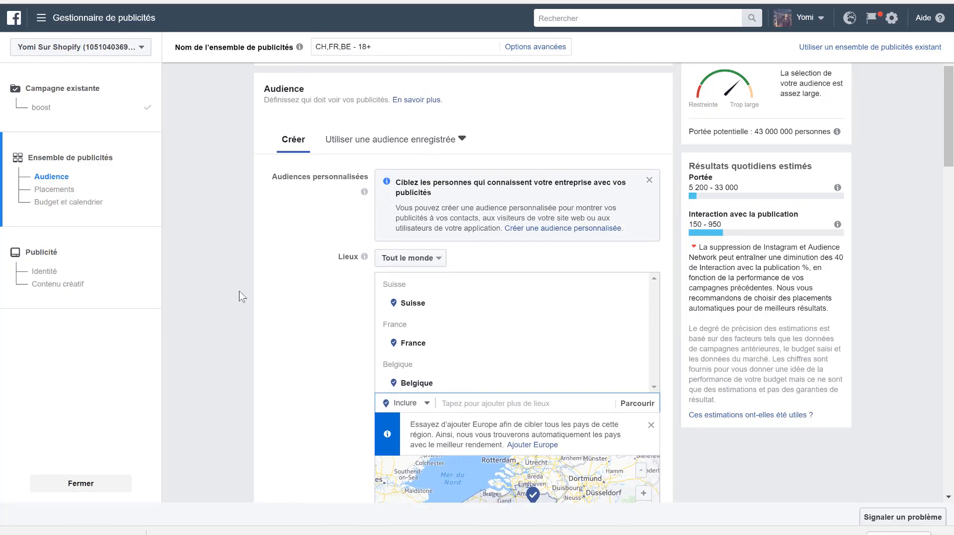
click(88, 108)
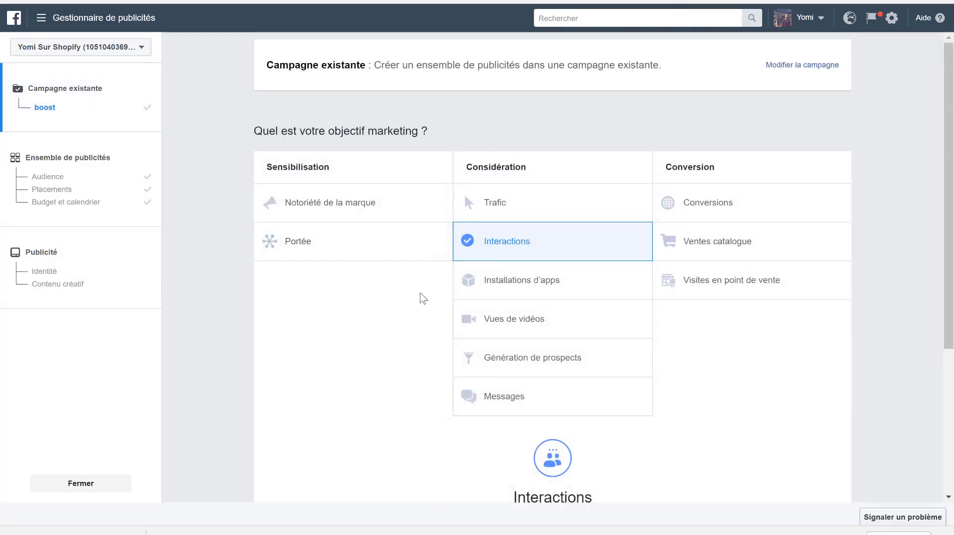
scroll(421, 297, down, 3)
scroll(421, 297, up, 3)
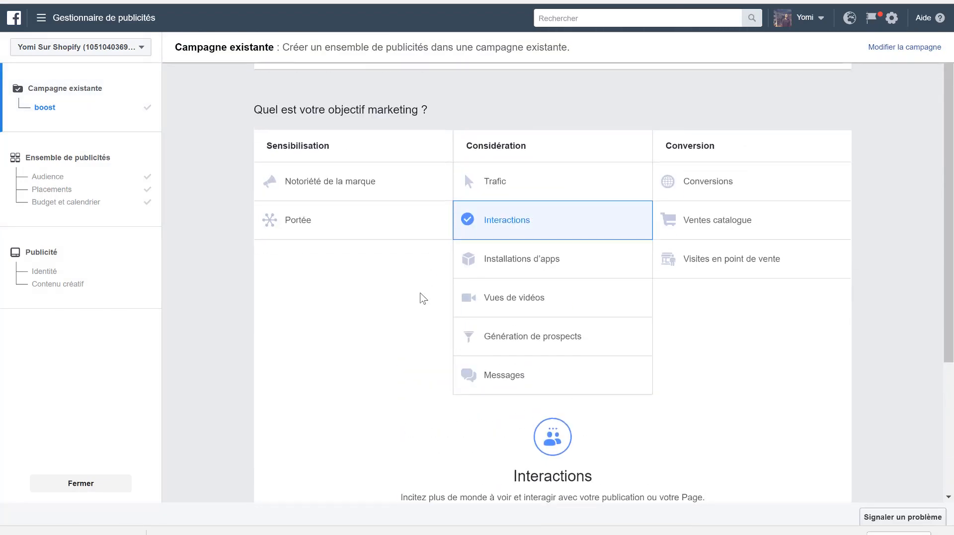
click(736, 187)
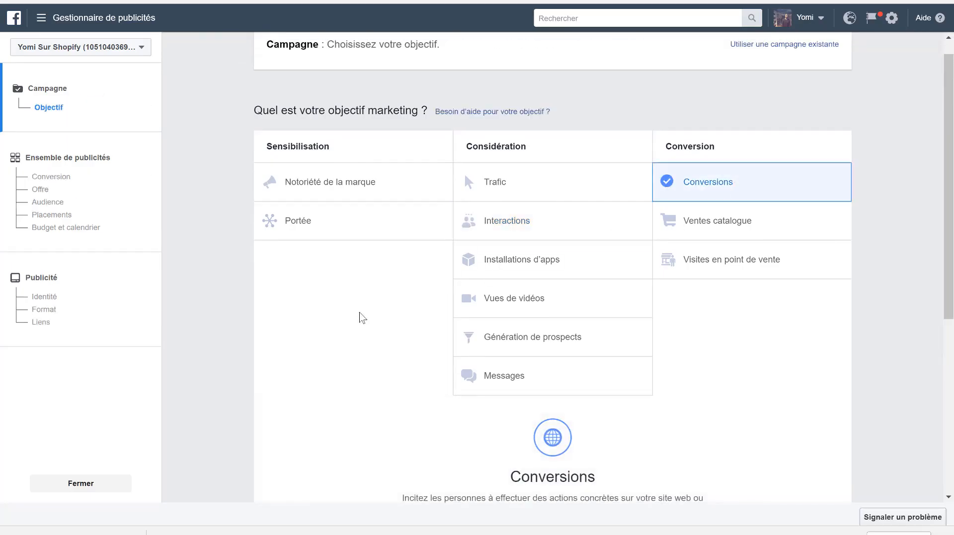
- Name the conversion campaign "Conversions 1" with Achats as the key result and continue to the ad set settings
scroll(358, 319, down, 2)
scroll(631, 169, up, 2)
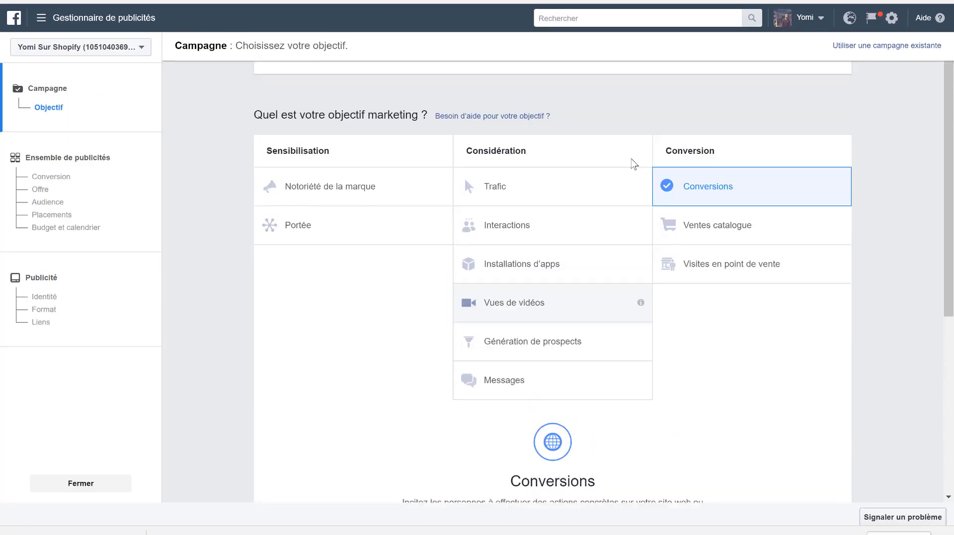
scroll(594, 330, down, 3)
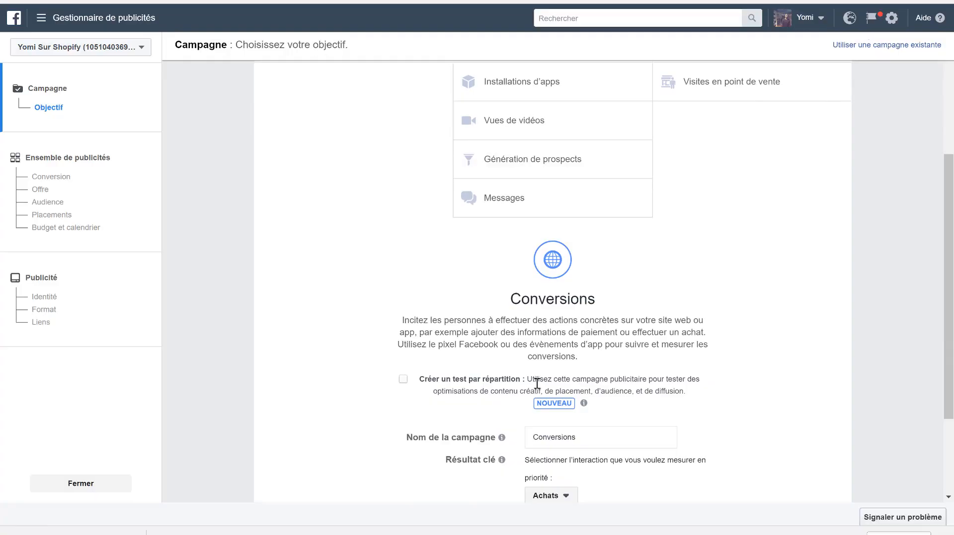
click(591, 440)
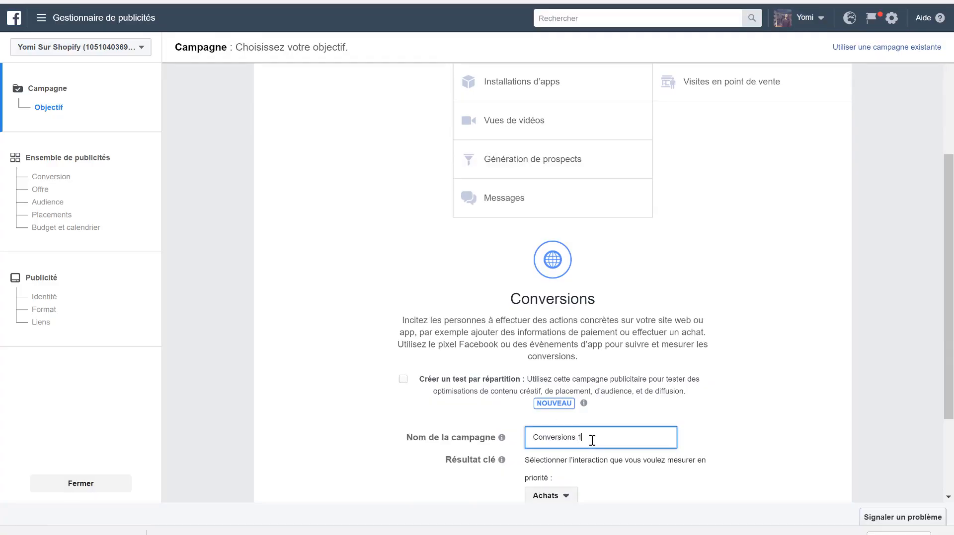
click(740, 429)
scroll(740, 429, down, 2)
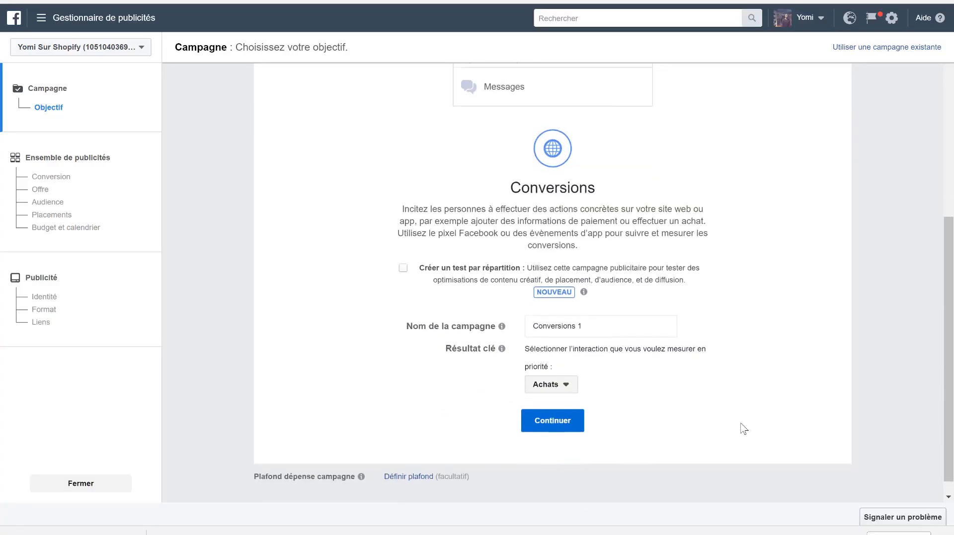
click(581, 421)
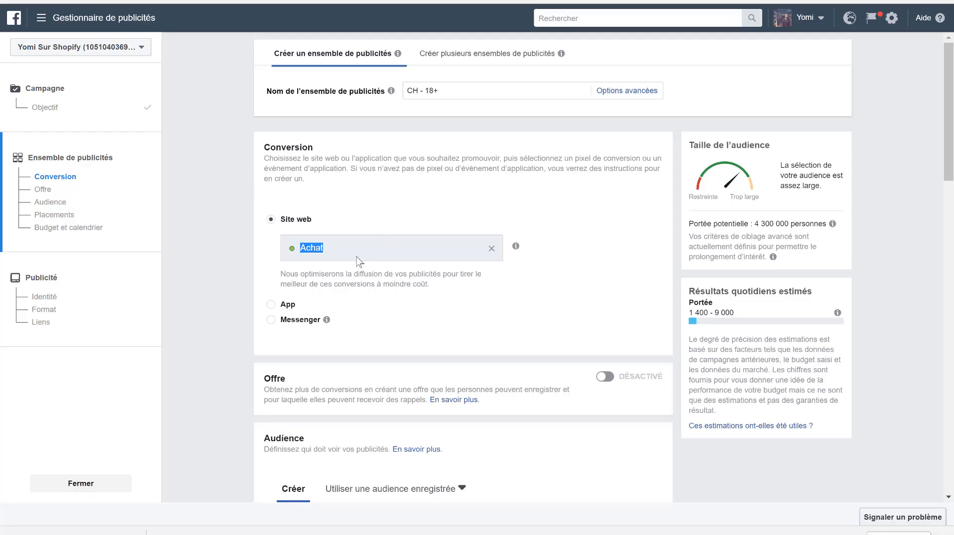
- Try Messenger as the conversion location, return to Site web and choose the pixel's Recherche conversion event
click(426, 328)
scroll(426, 328, down, 2)
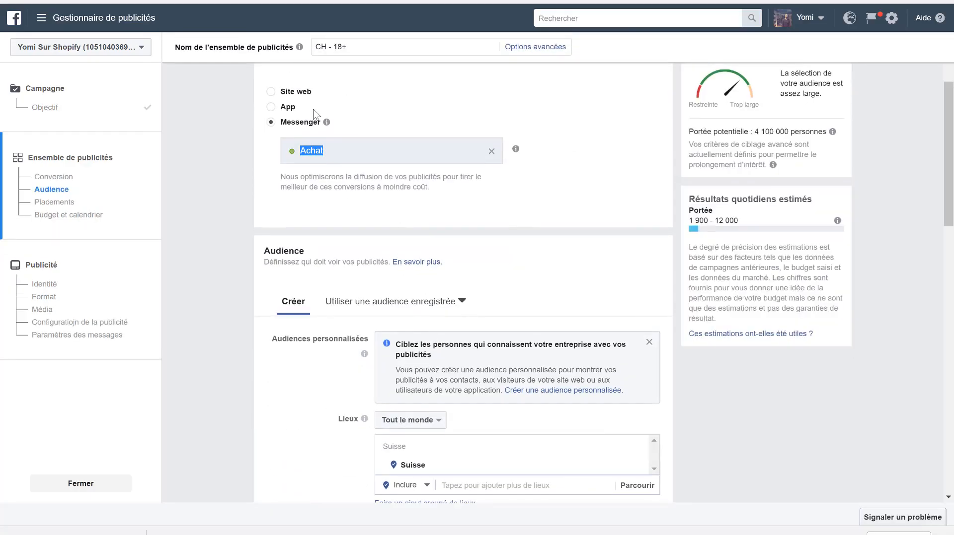
click(328, 97)
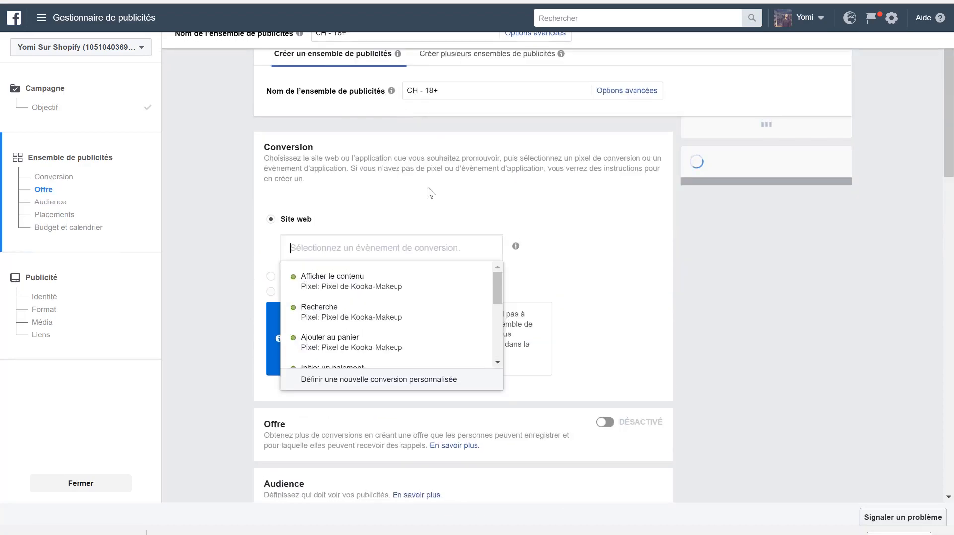
scroll(360, 342, down, 2)
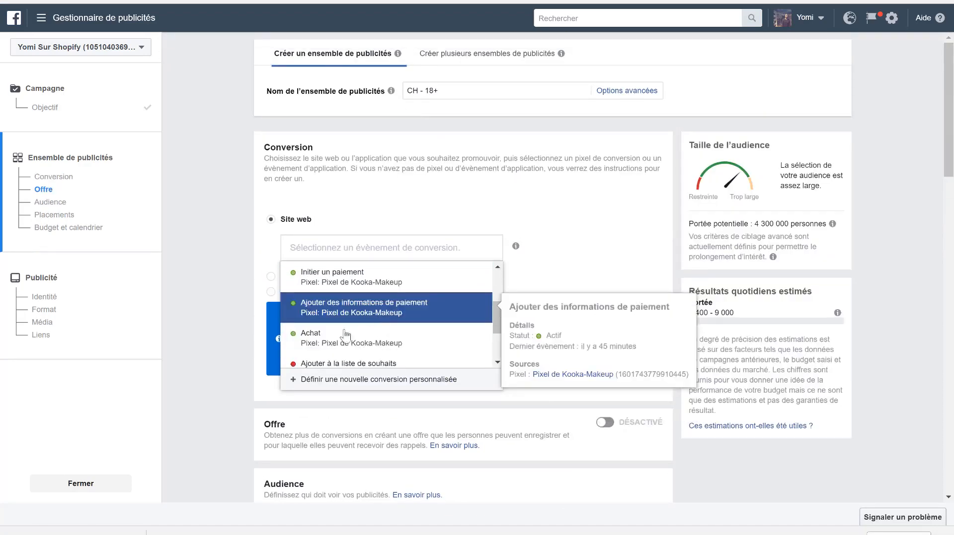
scroll(359, 342, up, 3)
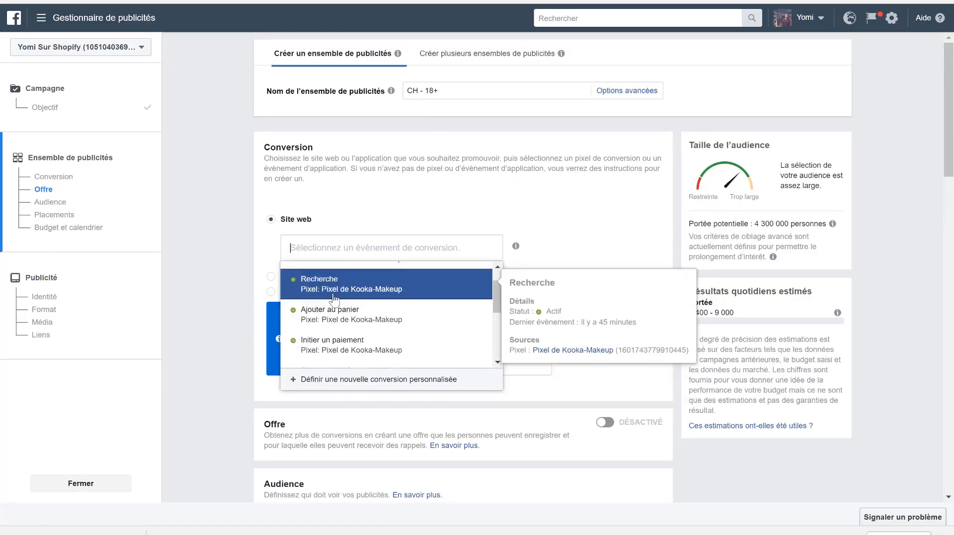
click(343, 296)
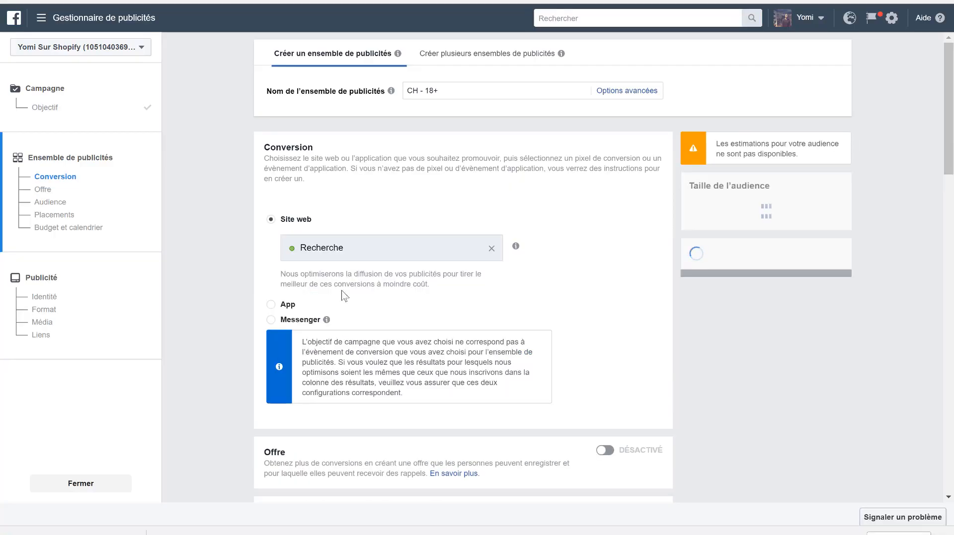
- Replace the website's Recherche conversion event with the Kooka-Makeup pixel's Achat event
click(491, 248)
scroll(363, 331, down, 3)
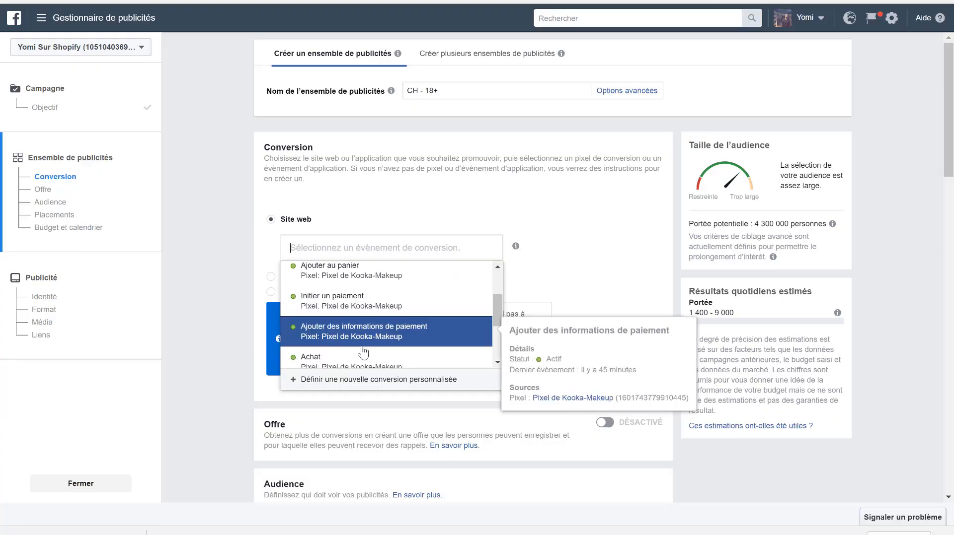
scroll(367, 337, down, 1)
click(372, 328)
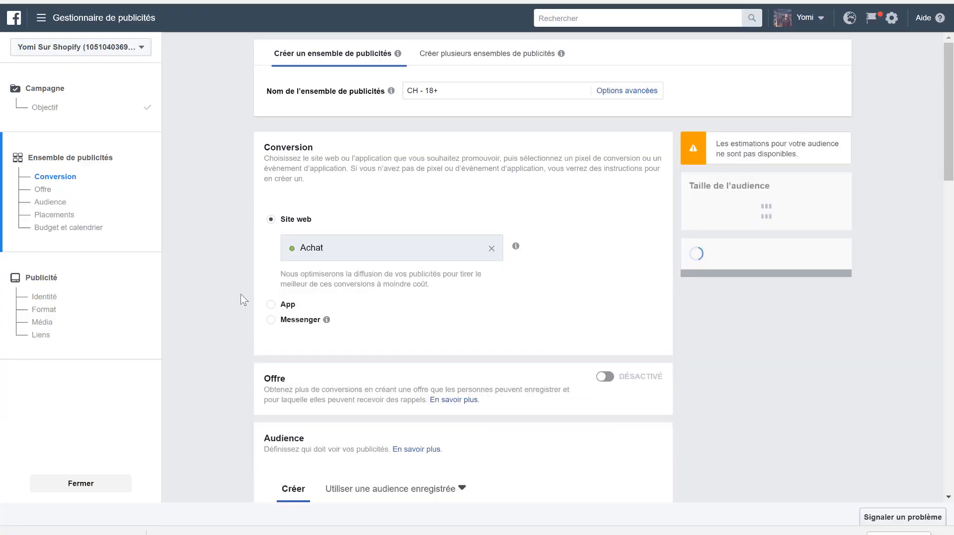
- Dismiss the custom audience tip in the Audience section and check which custom or lookalike audiences are available
scroll(242, 298, down, 2)
scroll(242, 299, down, 5)
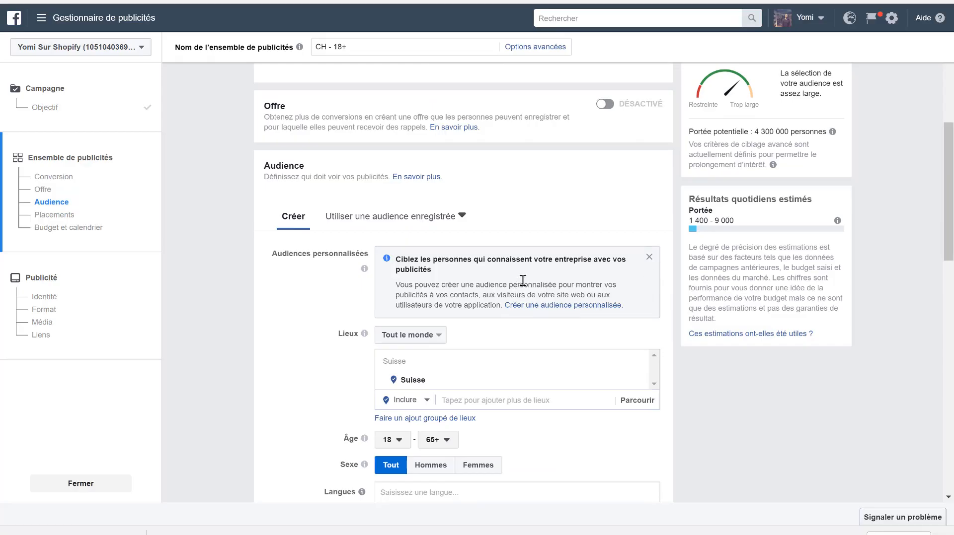
click(648, 257)
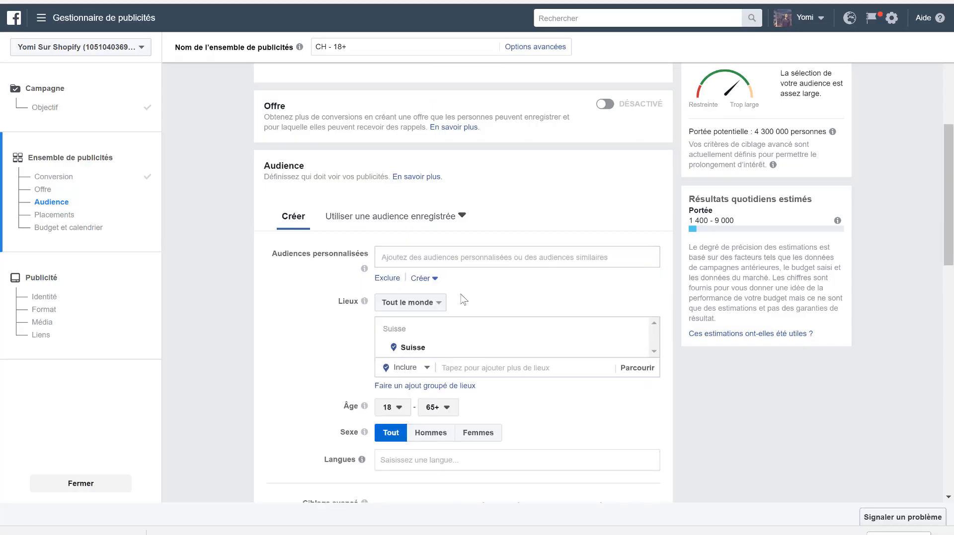
click(423, 260)
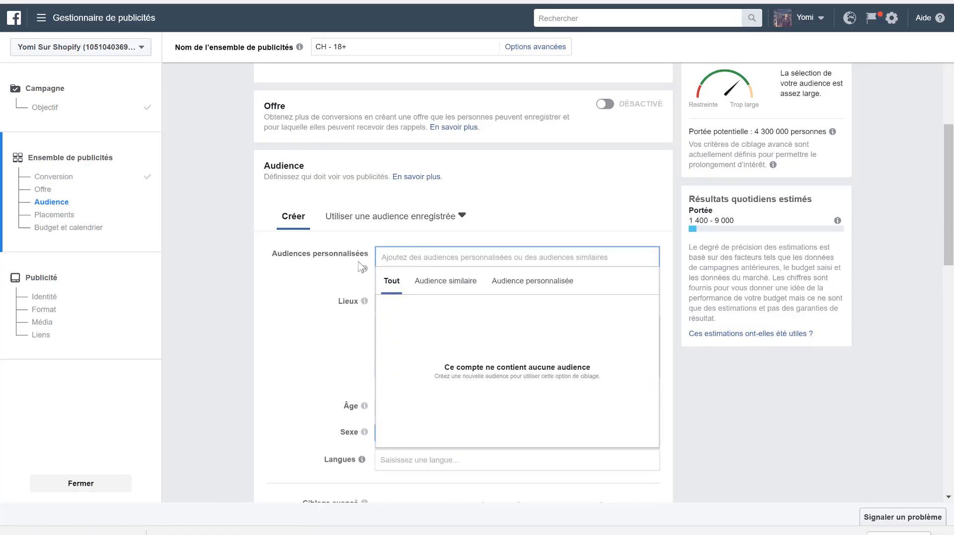
click(241, 317)
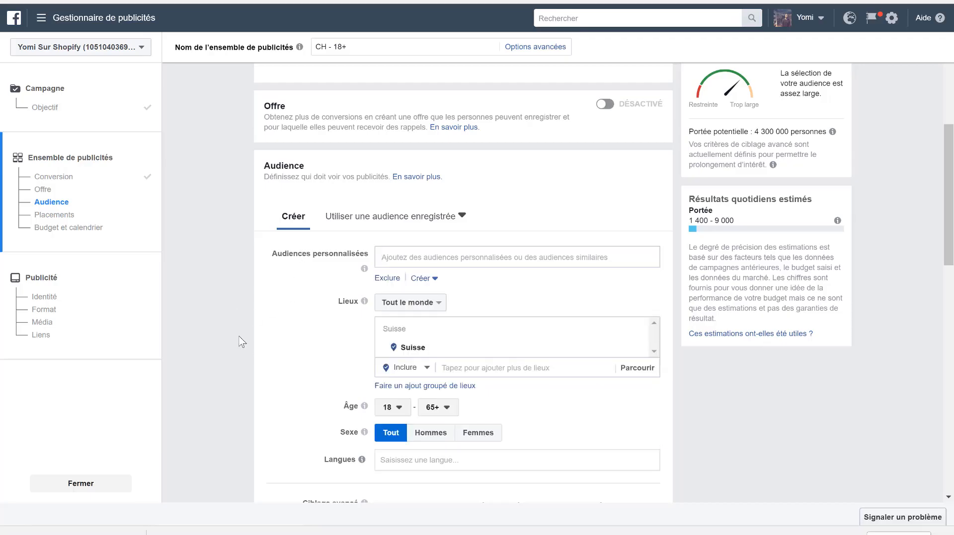
- Set the audience's minimum age to 14
scroll(241, 341, down, 1)
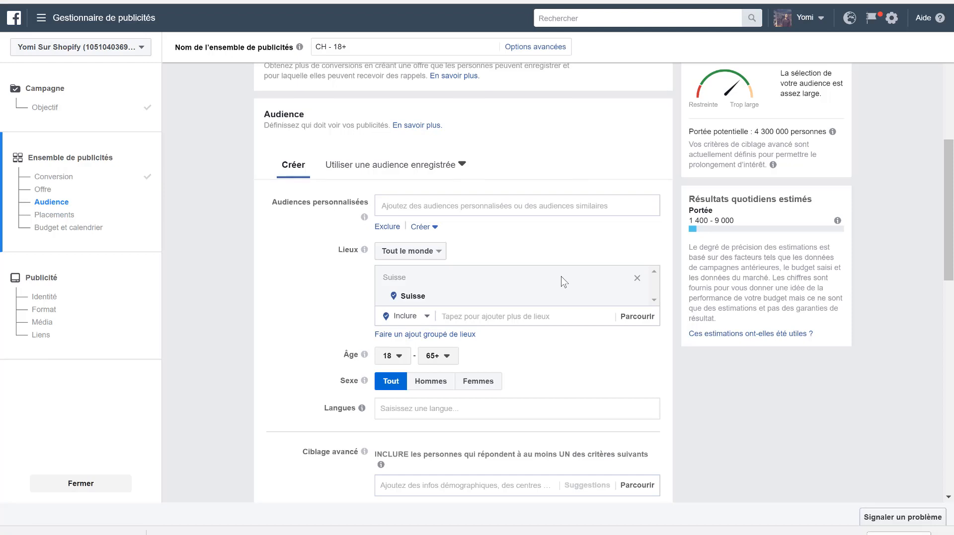
scroll(564, 282, down, 2)
click(398, 273)
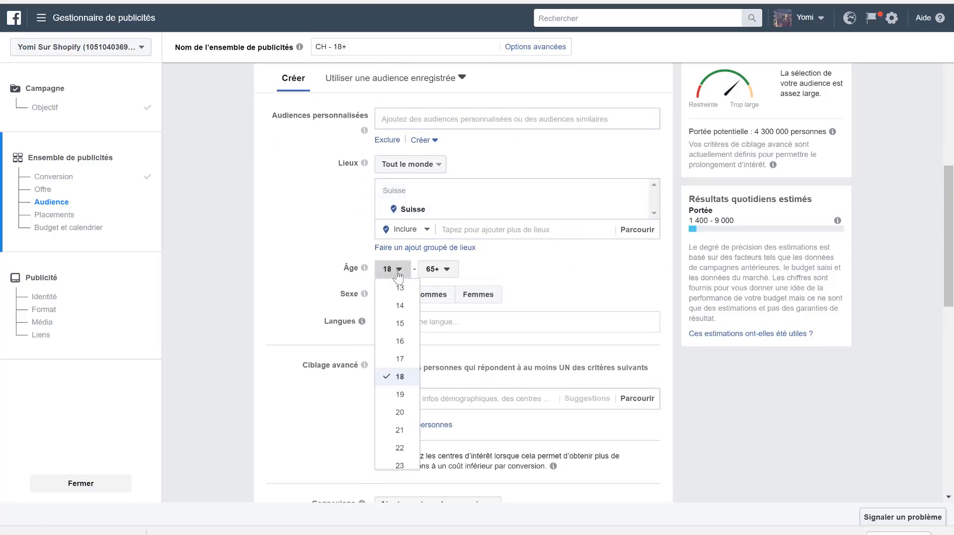
click(398, 306)
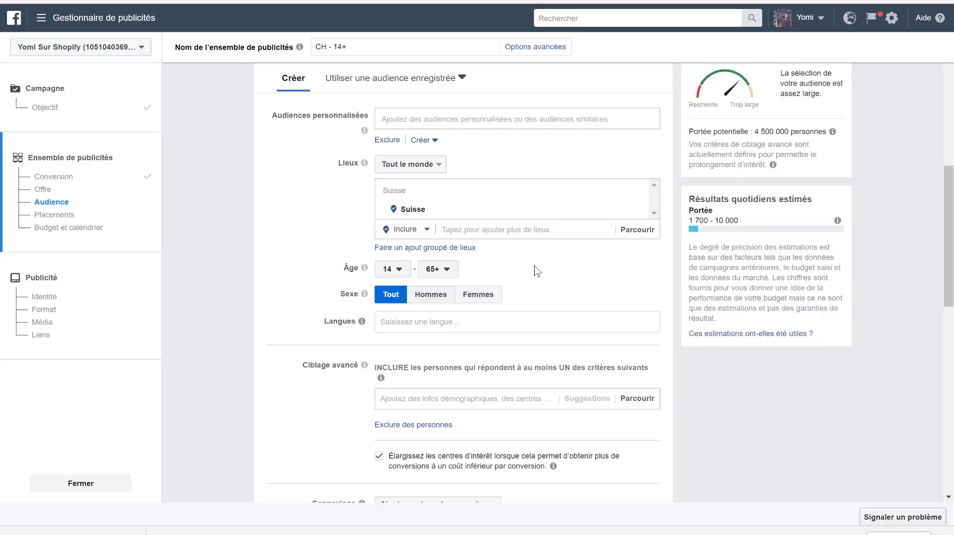
- Set the audience's maximum age to 35
scroll(538, 271, up, 1)
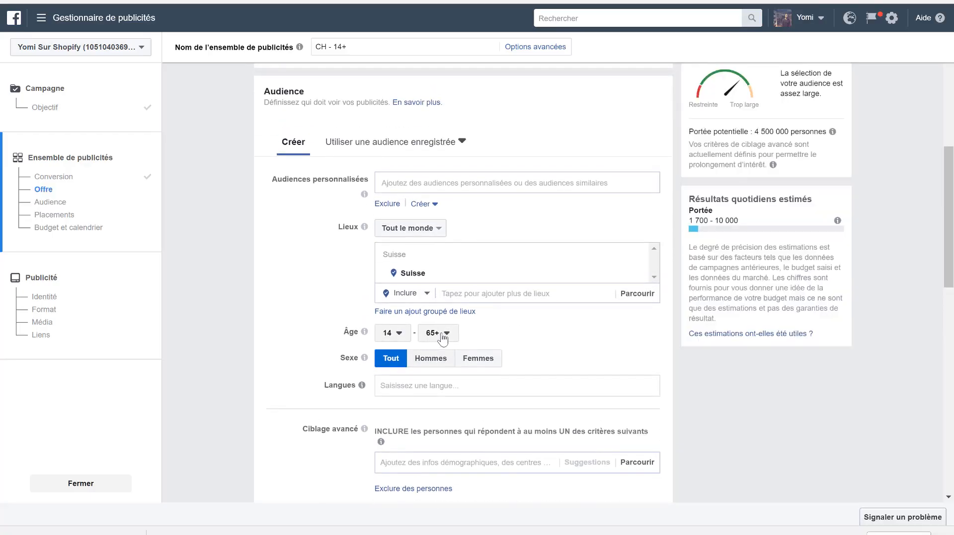
click(443, 334)
scroll(436, 249, up, 5)
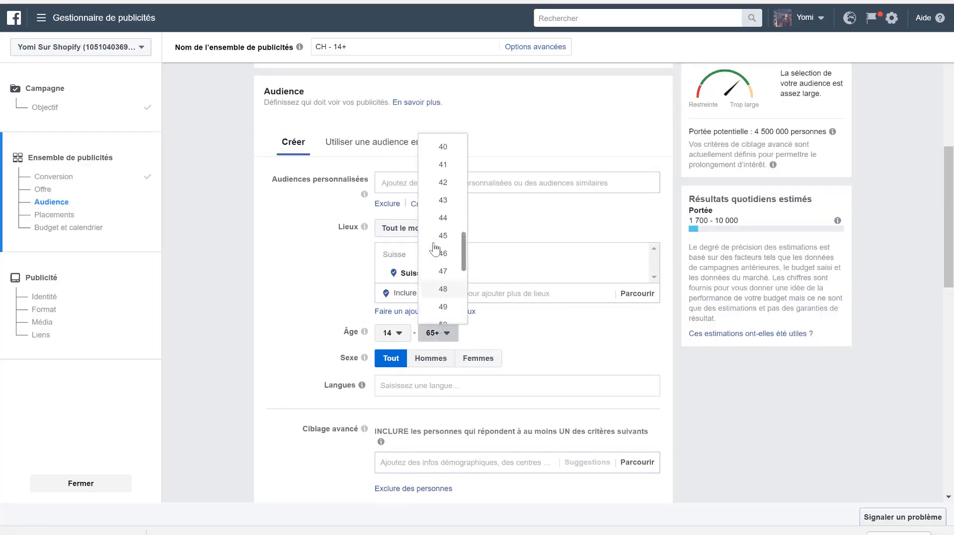
scroll(436, 248, up, 4)
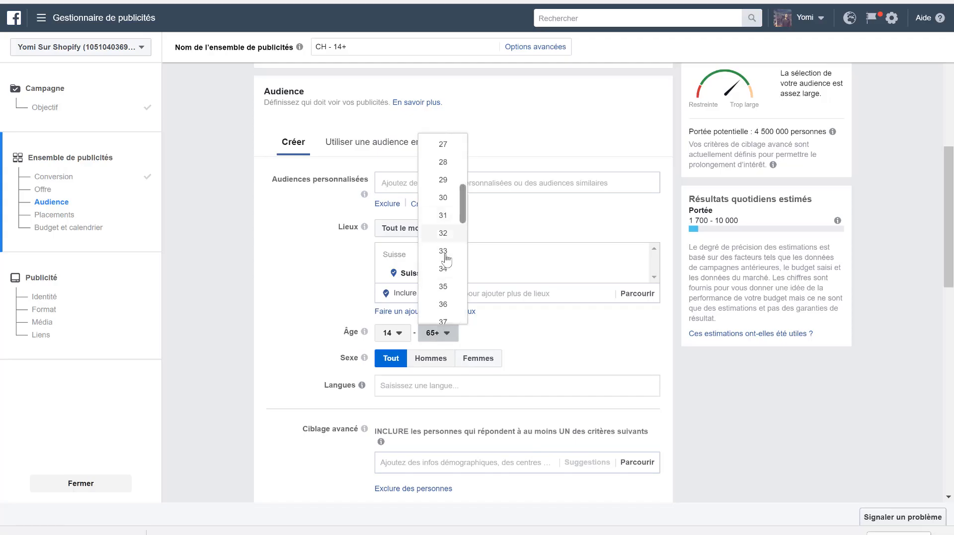
scroll(444, 256, down, 2)
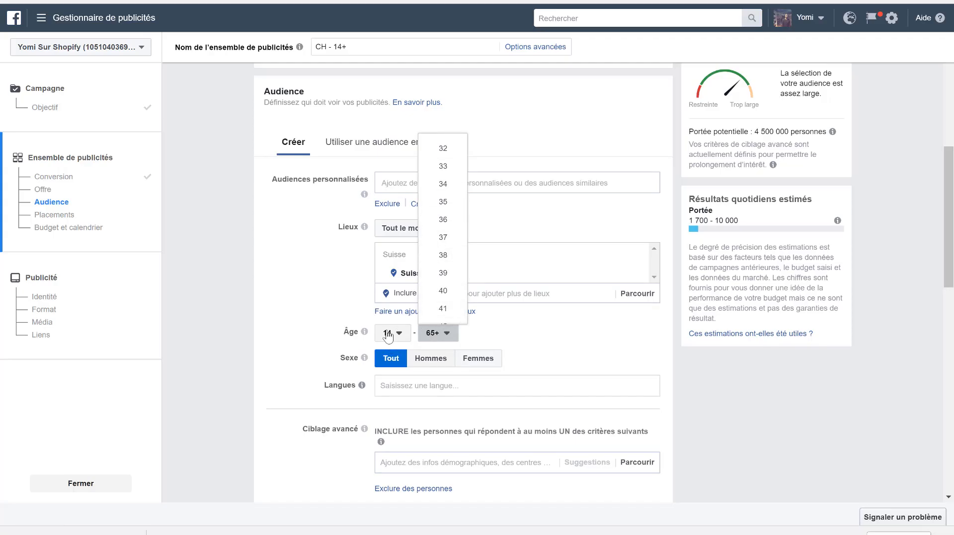
scroll(436, 199, up, 3)
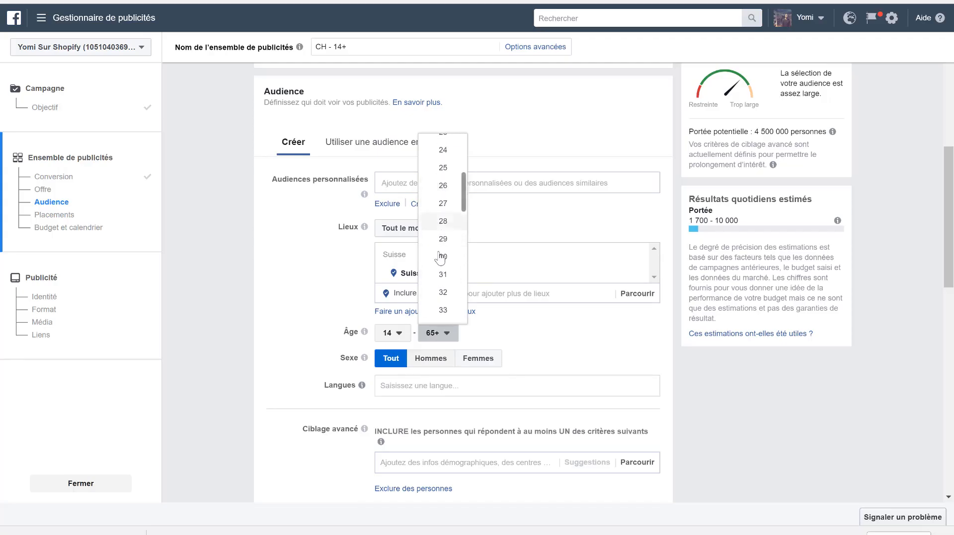
scroll(440, 261, down, 1)
scroll(440, 261, down, 2)
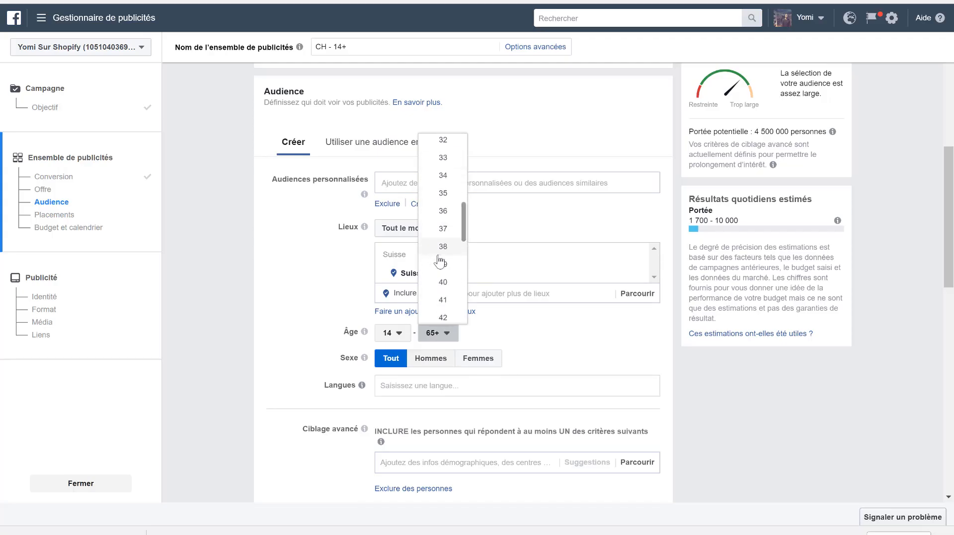
click(440, 195)
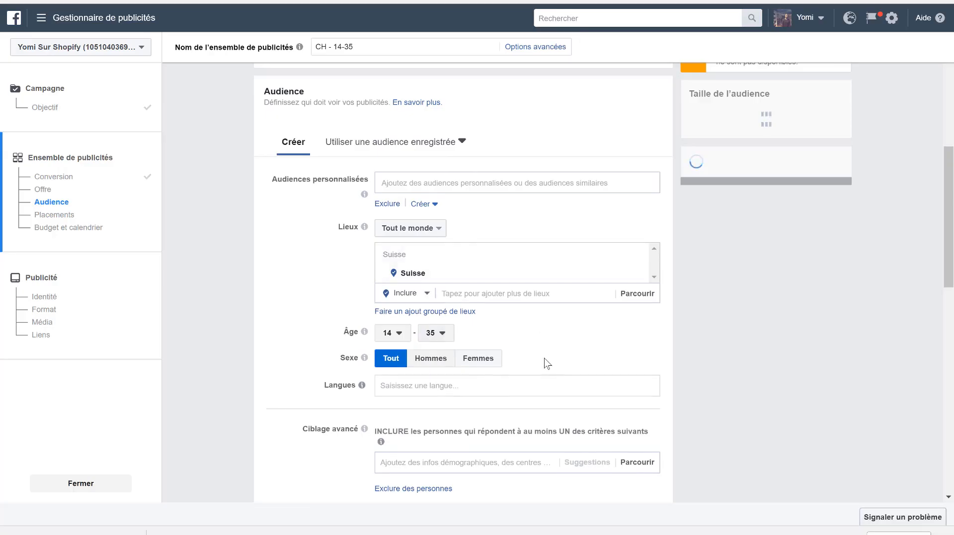
- Restrict the audience to women (Femmes) and add Français (Tout) as its language
scroll(547, 361, down, 2)
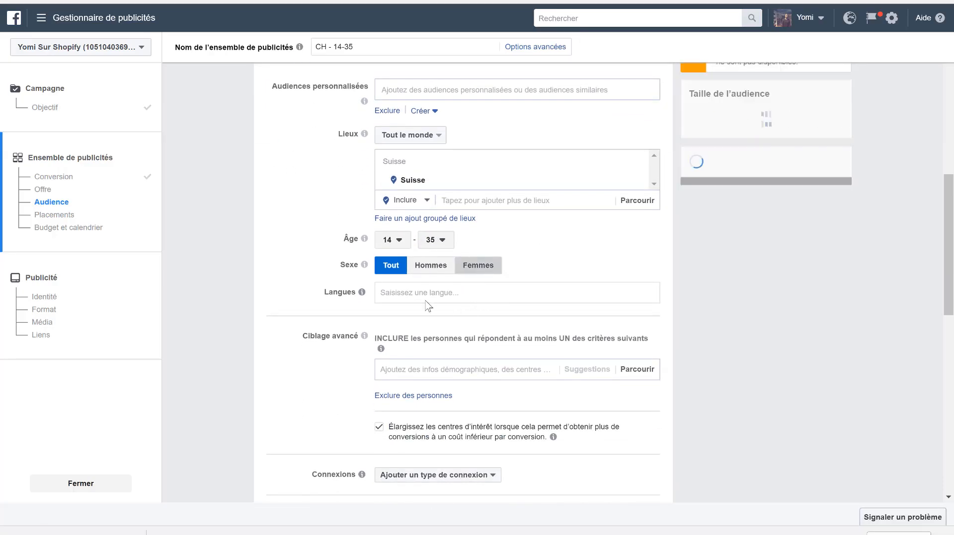
click(459, 266)
click(414, 295)
text(fra)
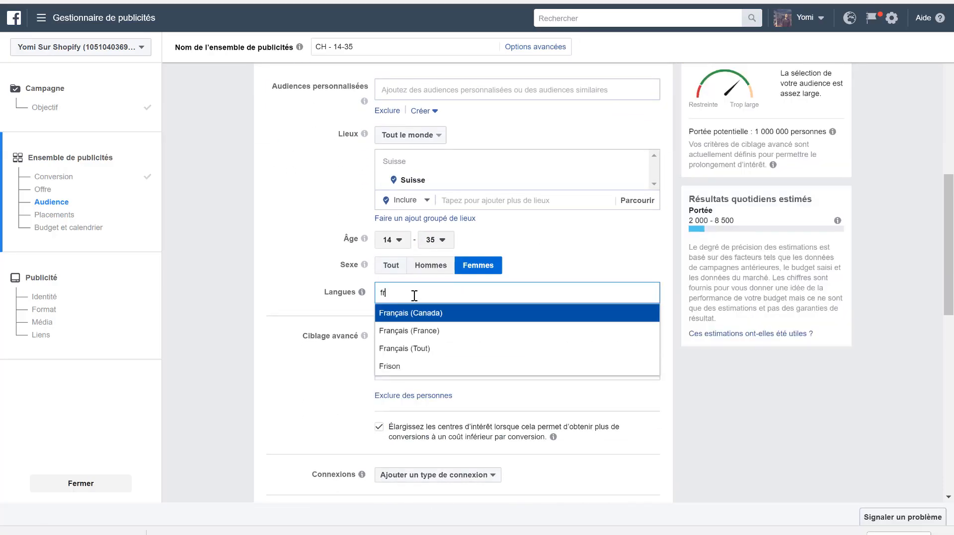
click(414, 349)
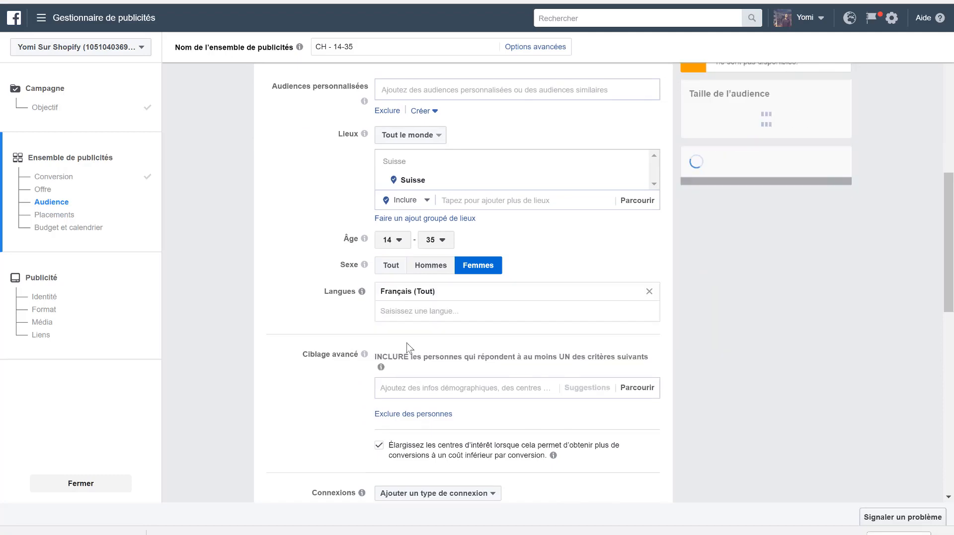
- Limit the Suisse location targeting to Résidents instead of everyone in the area
scroll(278, 259, up, 2)
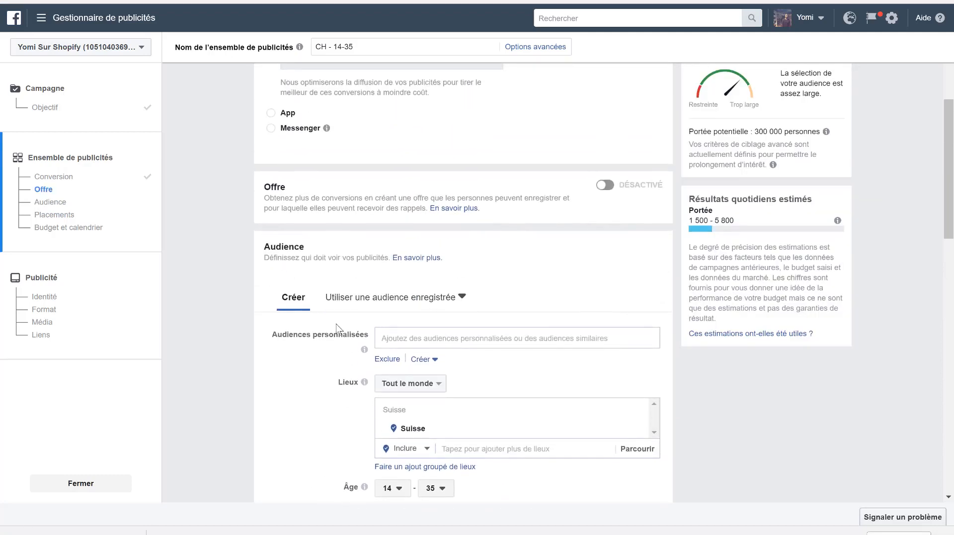
scroll(342, 338, down, 2)
click(409, 278)
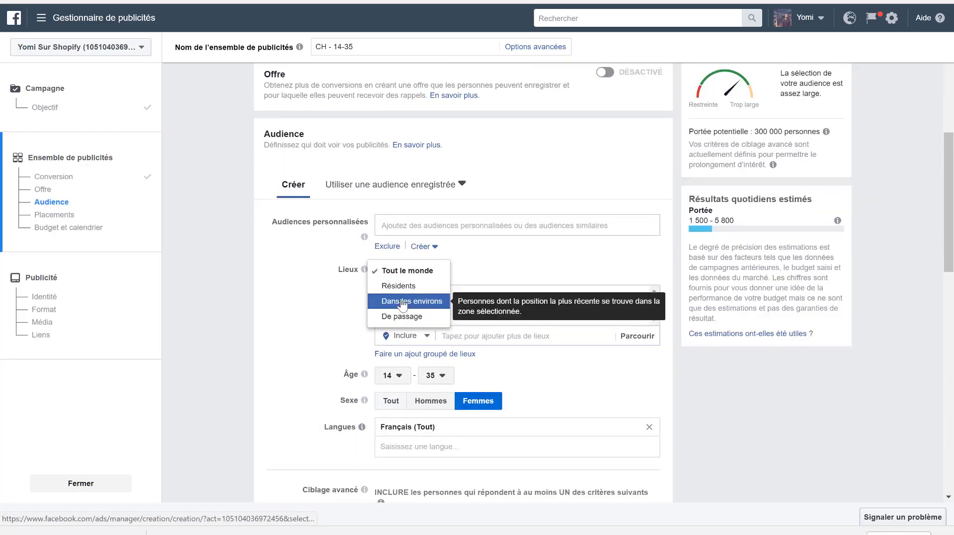
click(400, 286)
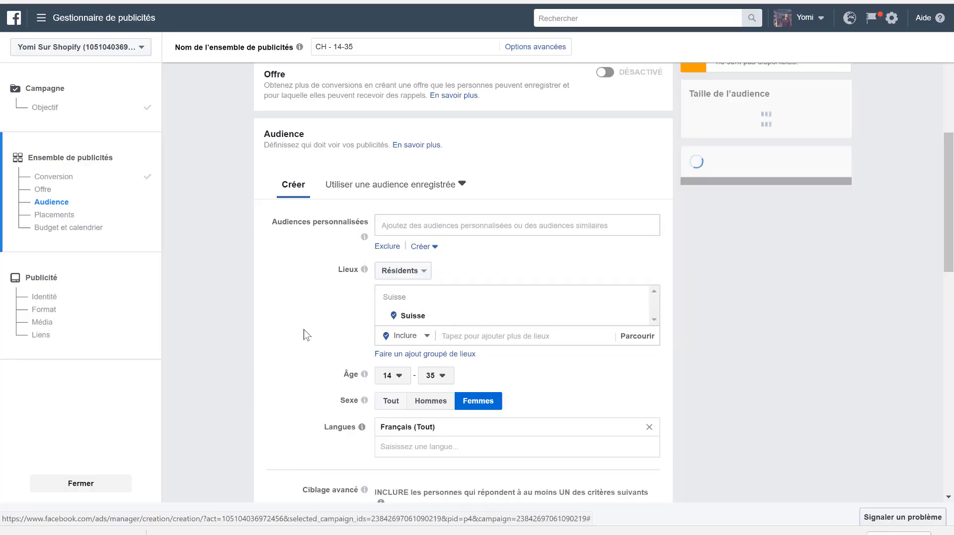
- Turn off the option that expands interests to obtain more conversions at a lower cost
scroll(304, 328, down, 4)
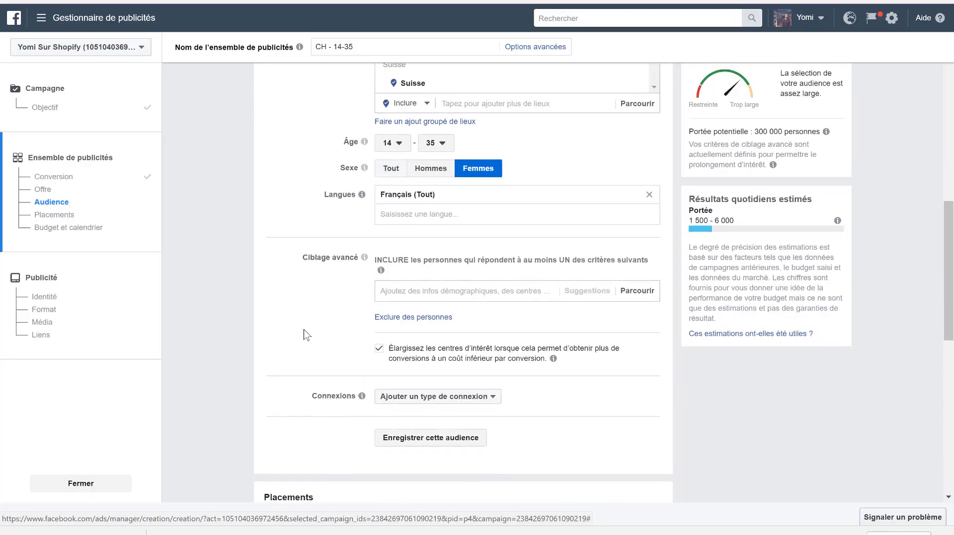
scroll(304, 334, down, 2)
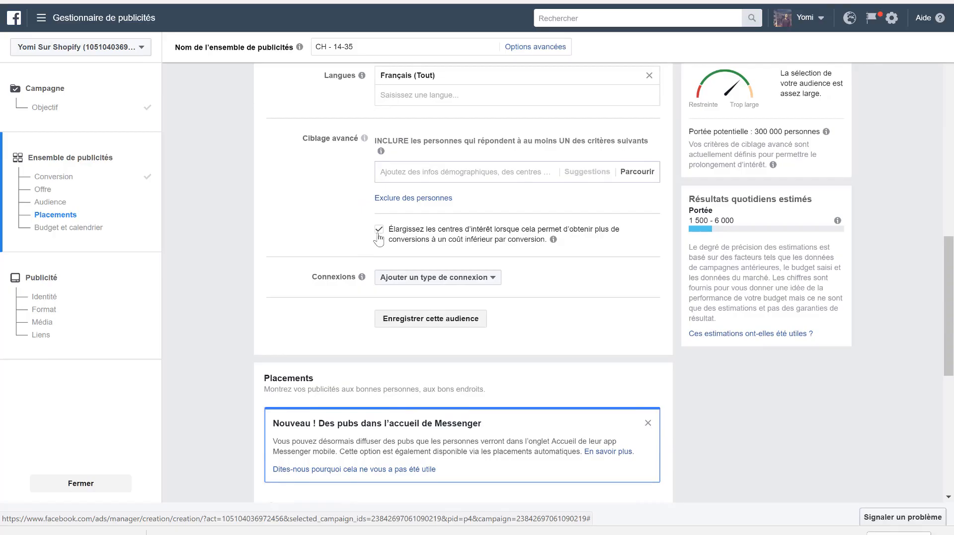
click(379, 229)
- Search the advanced targeting interests for "make up" and include Cosmétiques, dismissing the audience tip
click(413, 174)
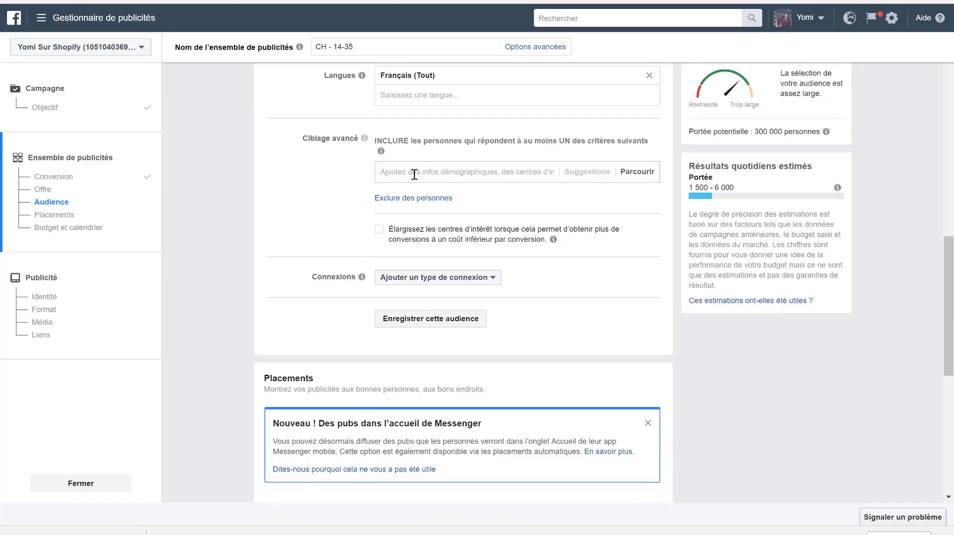
text(make up)
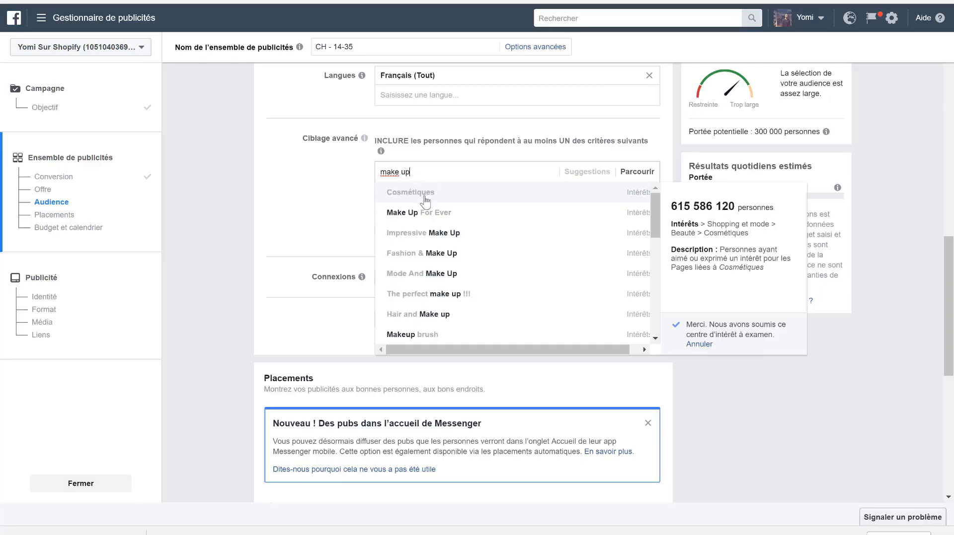
click(425, 200)
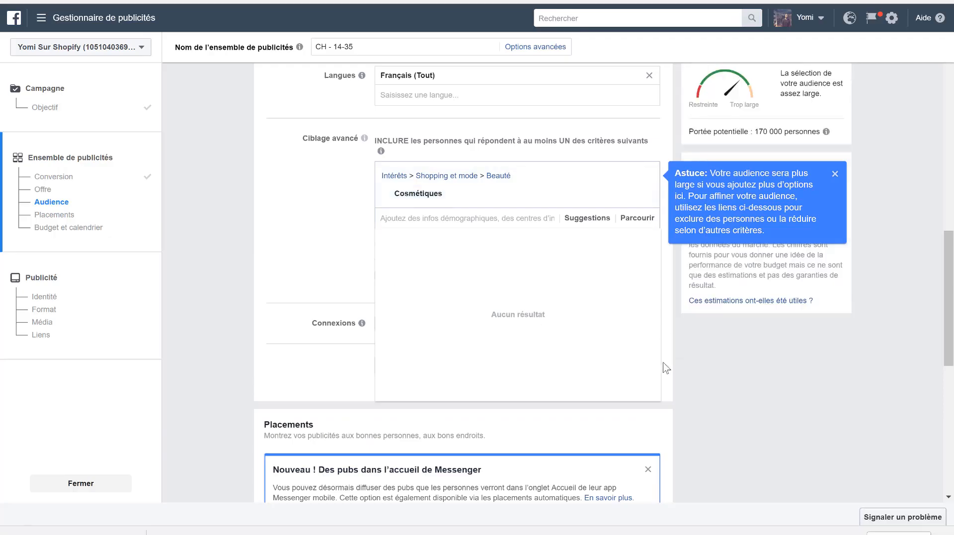
click(834, 174)
- Add the countries France and Belgique to the audience's included locations alongside Suisse
scroll(246, 237, up, 5)
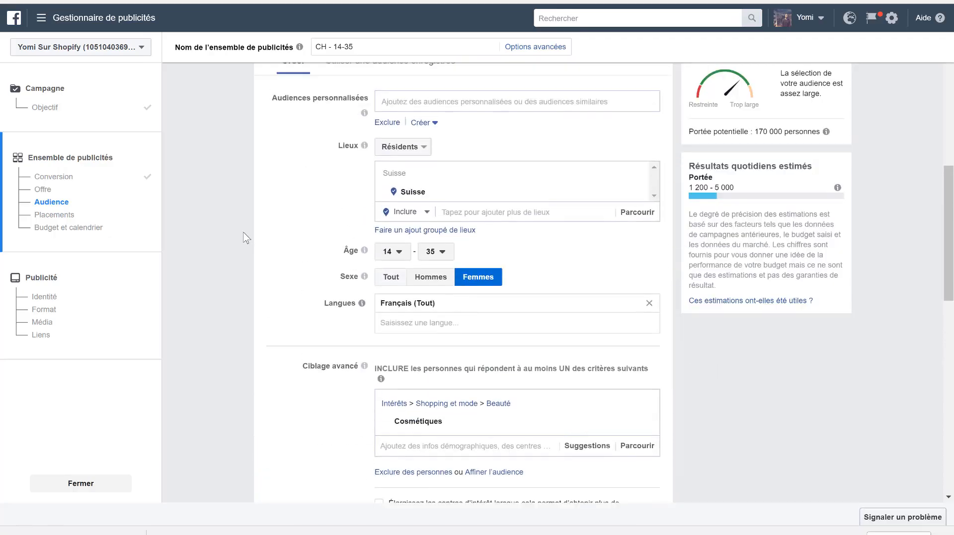
scroll(246, 238, up, 2)
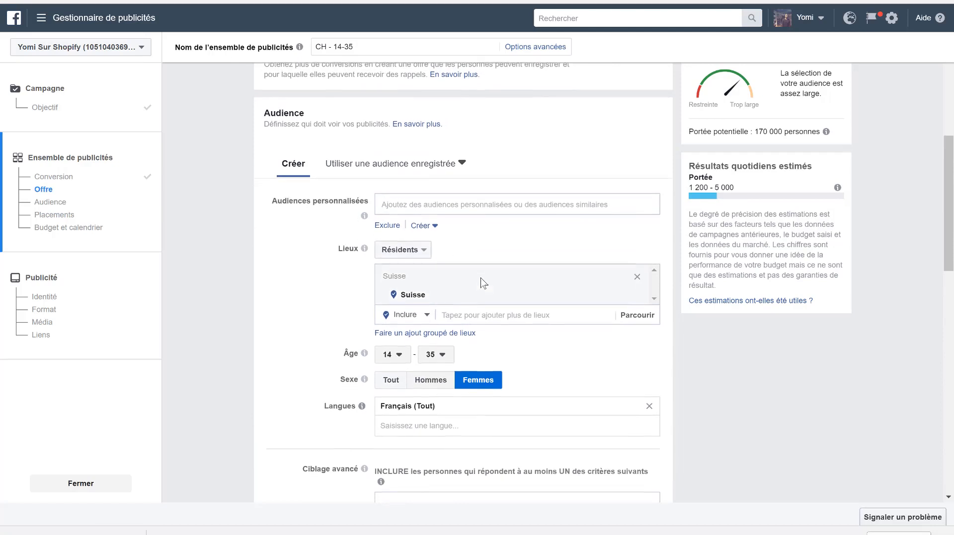
scroll(480, 283, down, 1)
click(459, 274)
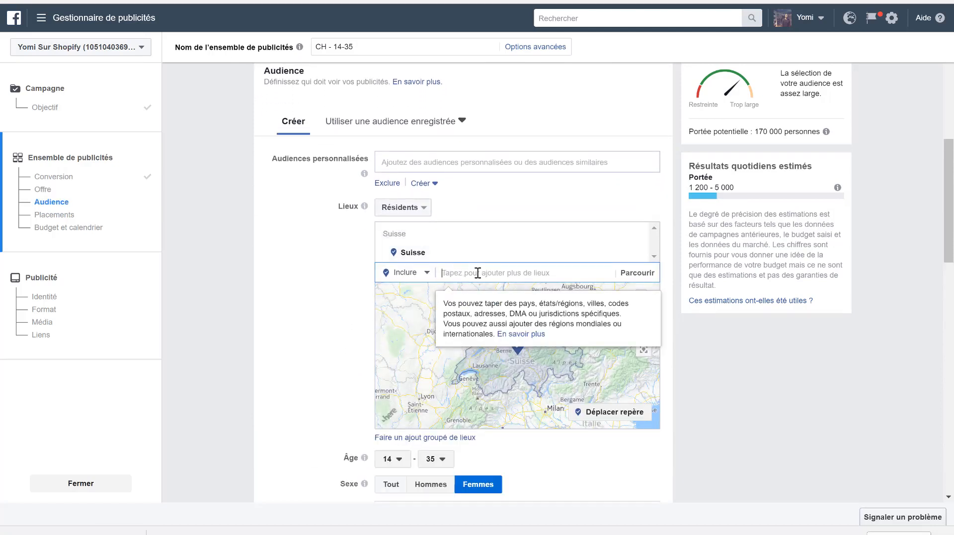
text(france)
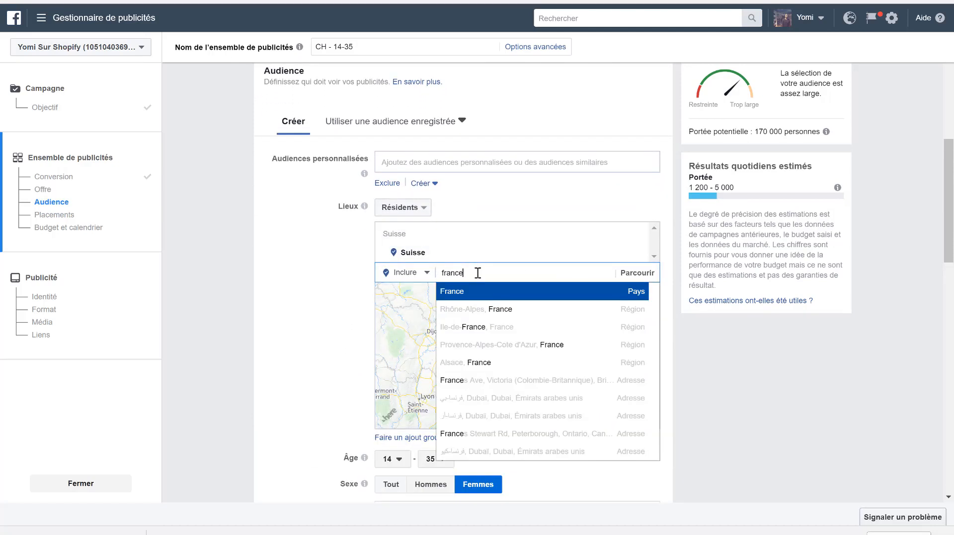
click(473, 296)
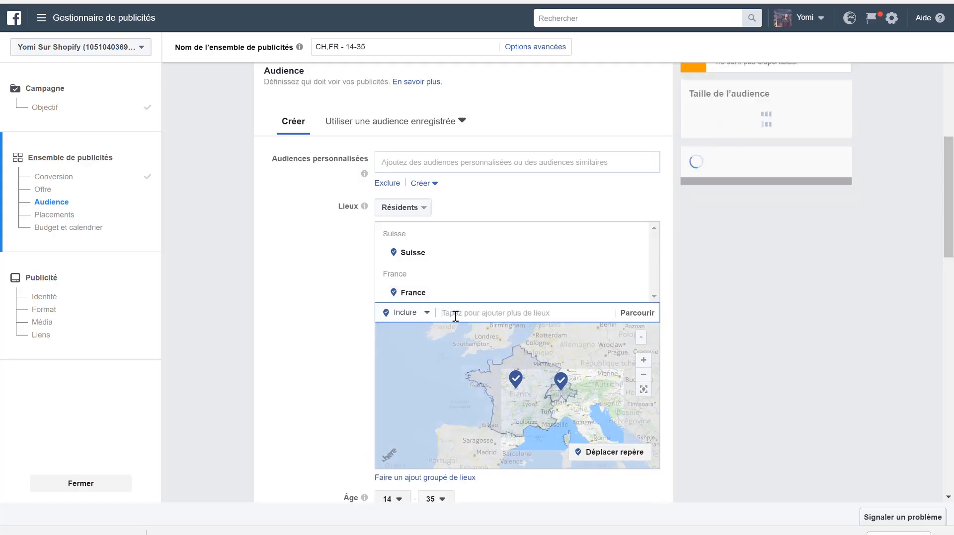
text(bel)
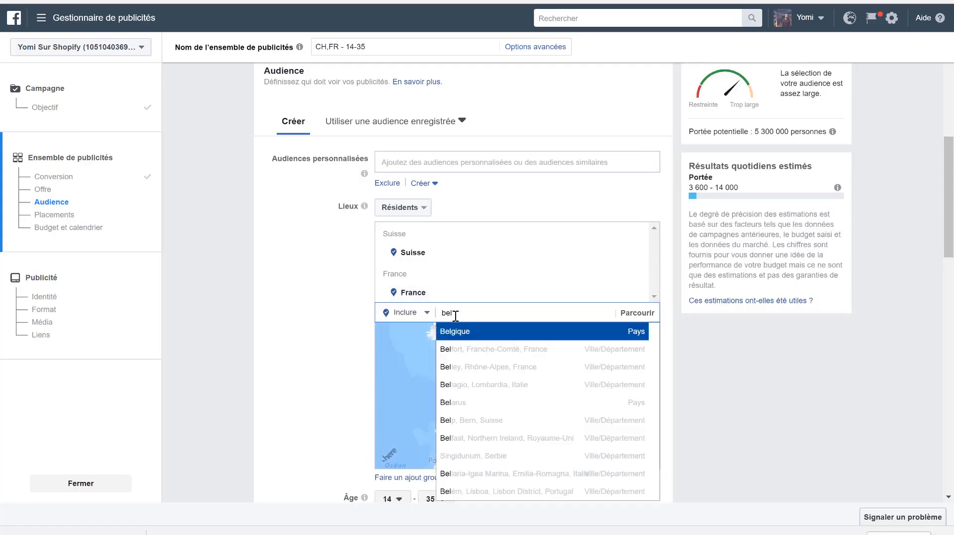
text(gi)
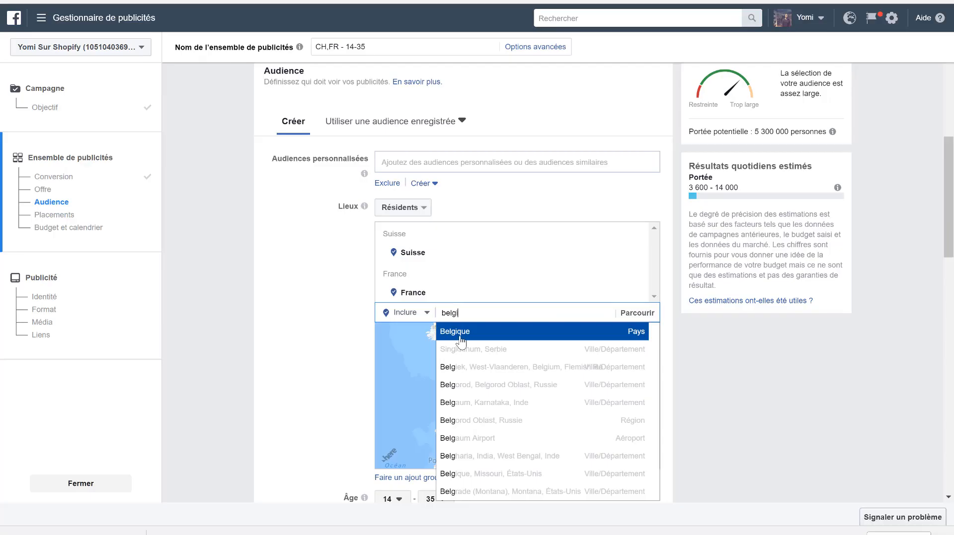
click(461, 338)
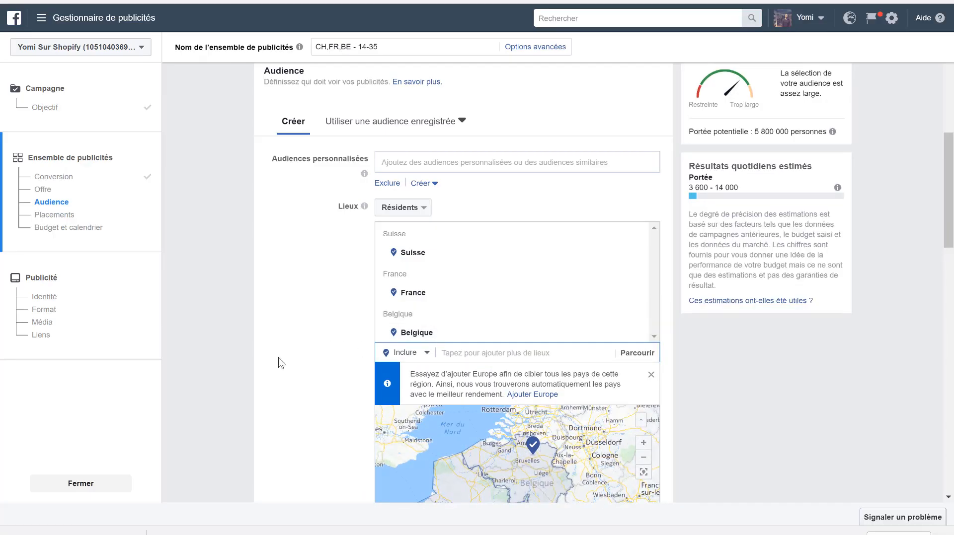
- Refine the audience with a second criteria group that people must also match, in addition to Cosmétiques
scroll(297, 292, down, 3)
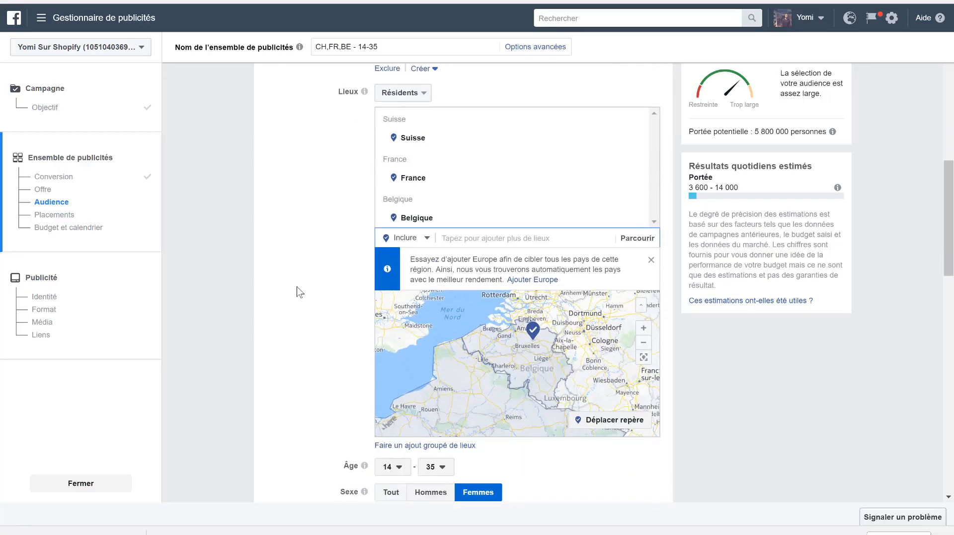
scroll(234, 396, down, 10)
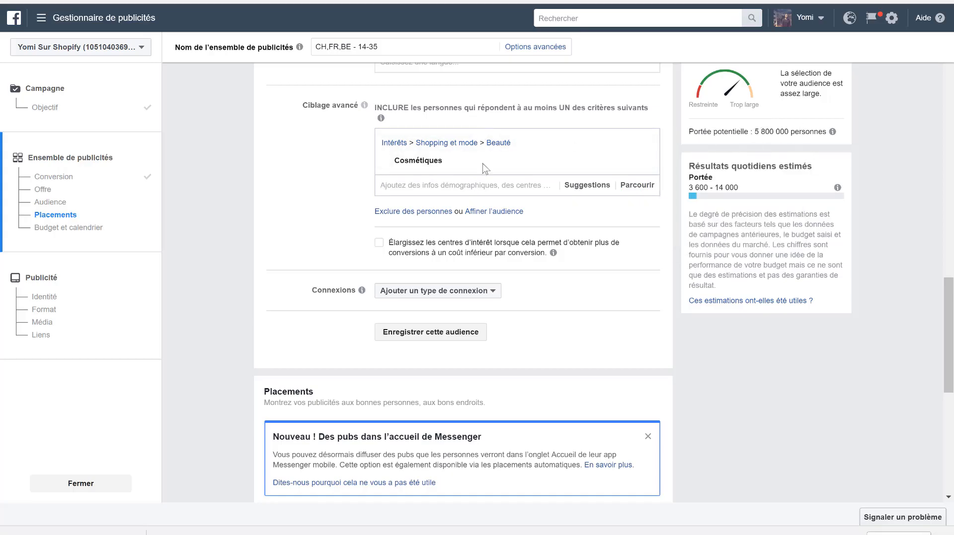
click(481, 213)
click(393, 234)
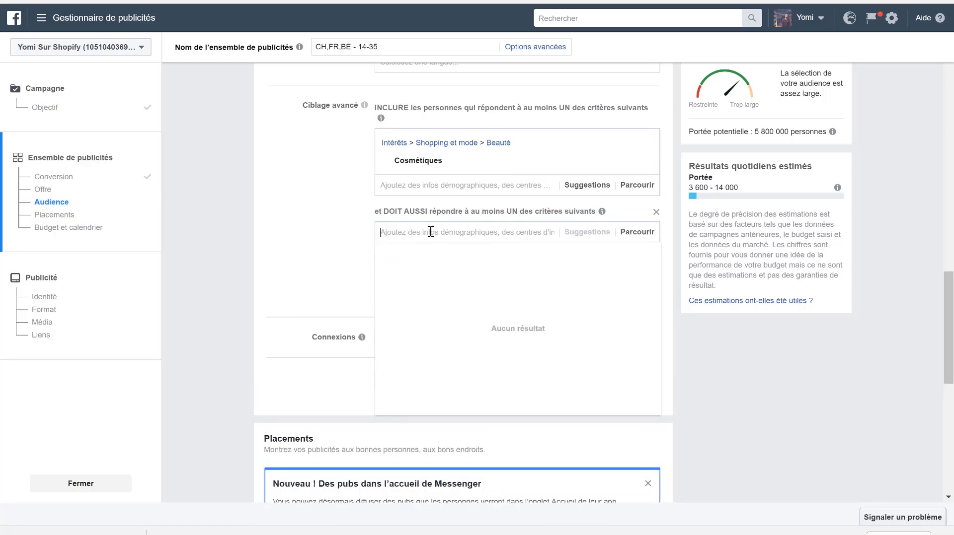
text(pinc)
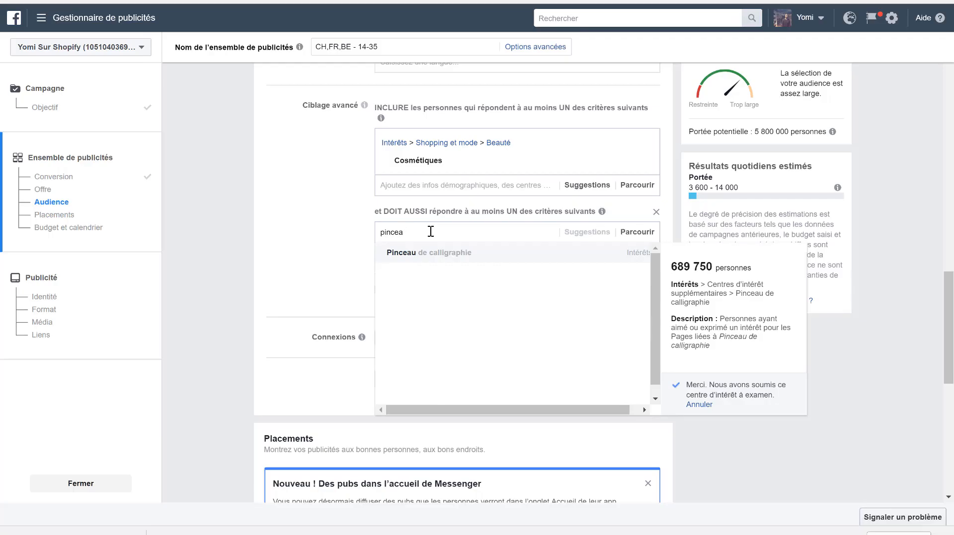
key(BackSpace)
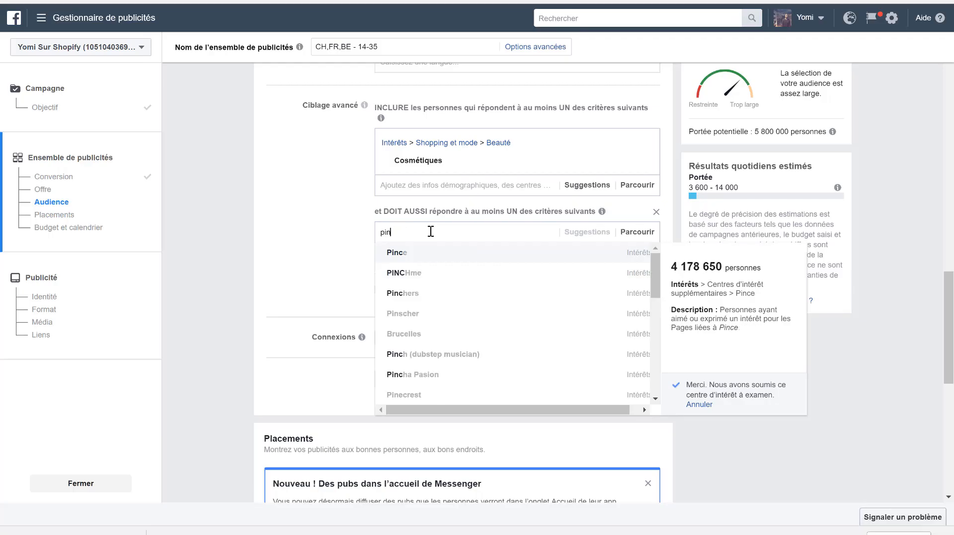
key(BackSpace)
key(BackSpace)
text(maquillage)
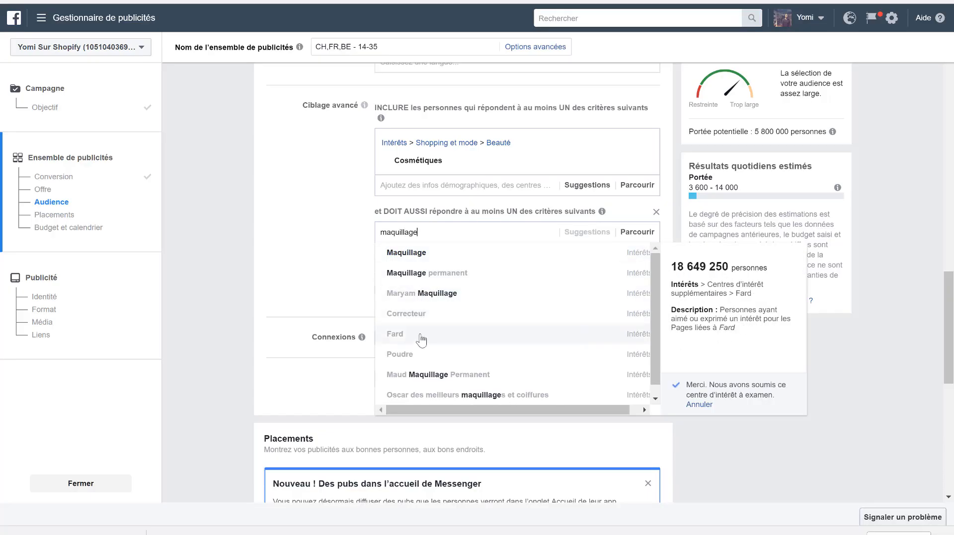
scroll(422, 338, down, 1)
click(350, 225)
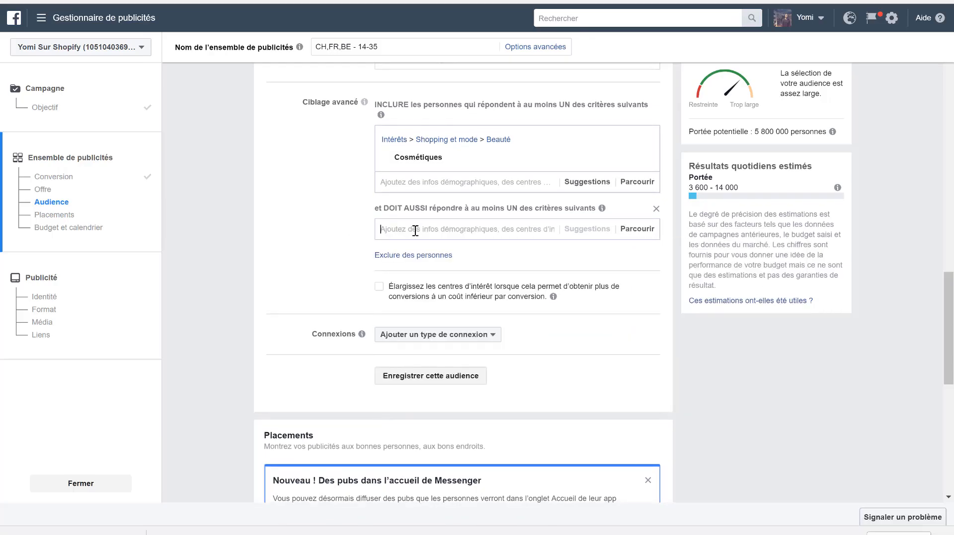
- Browse the purchase behaviours (Comportement d'achat) and require Acheteurs actifs in the second criteria group
click(415, 230)
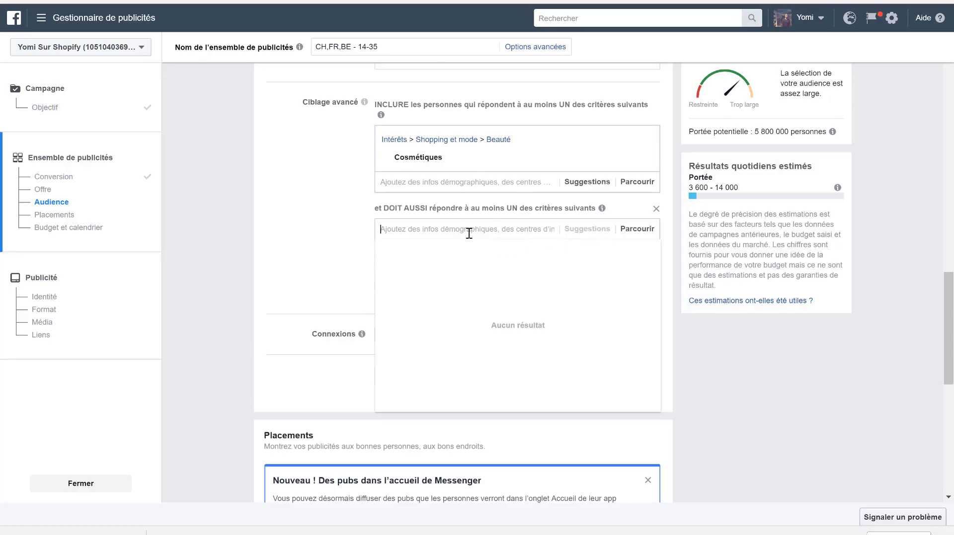
click(638, 232)
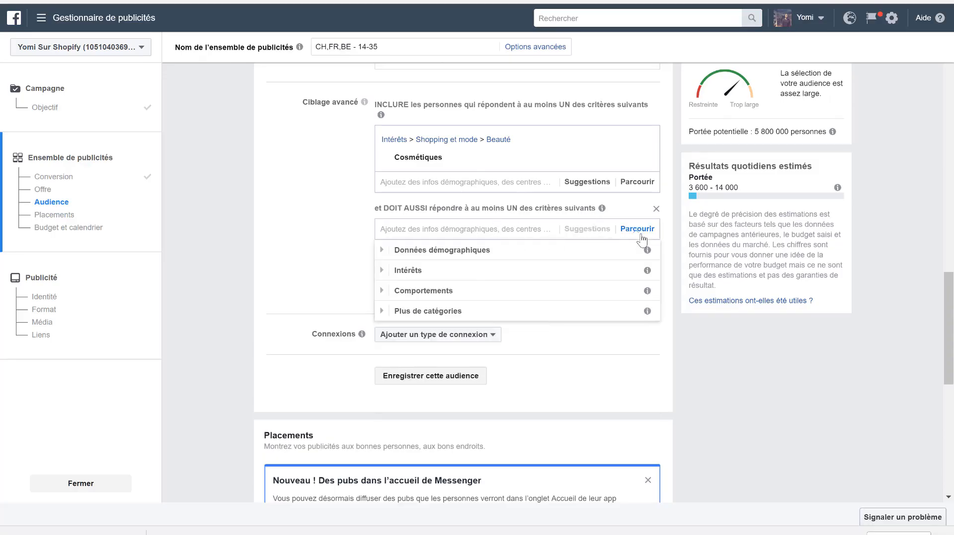
click(432, 296)
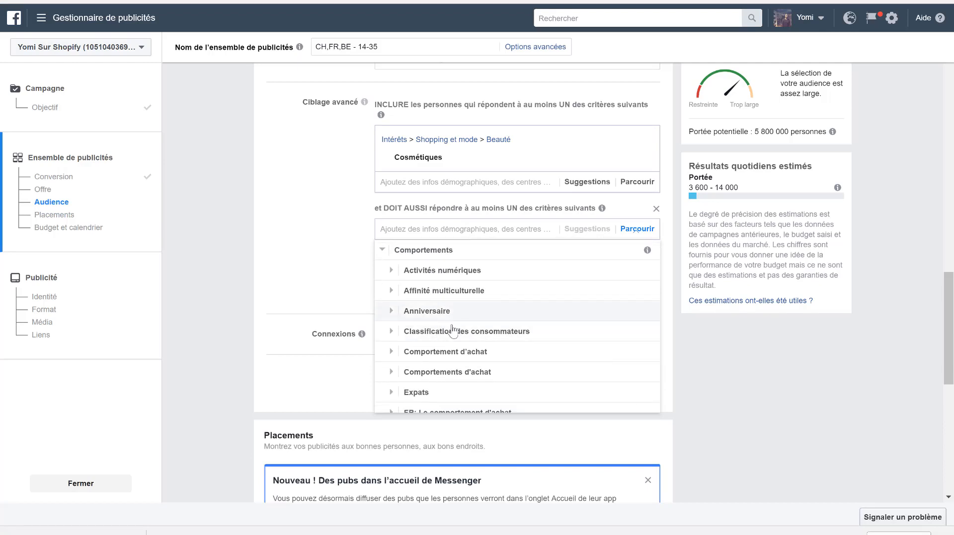
click(432, 352)
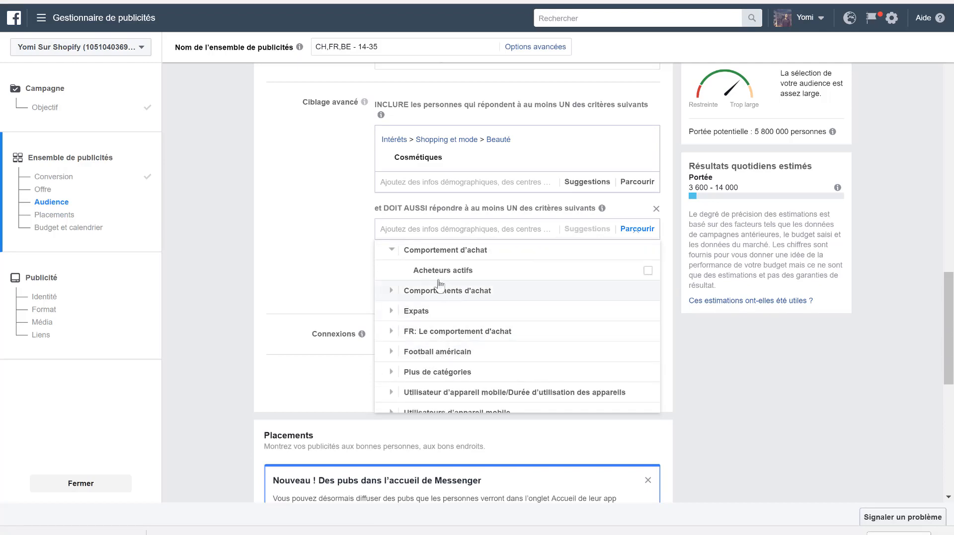
mouse_move(447, 276)
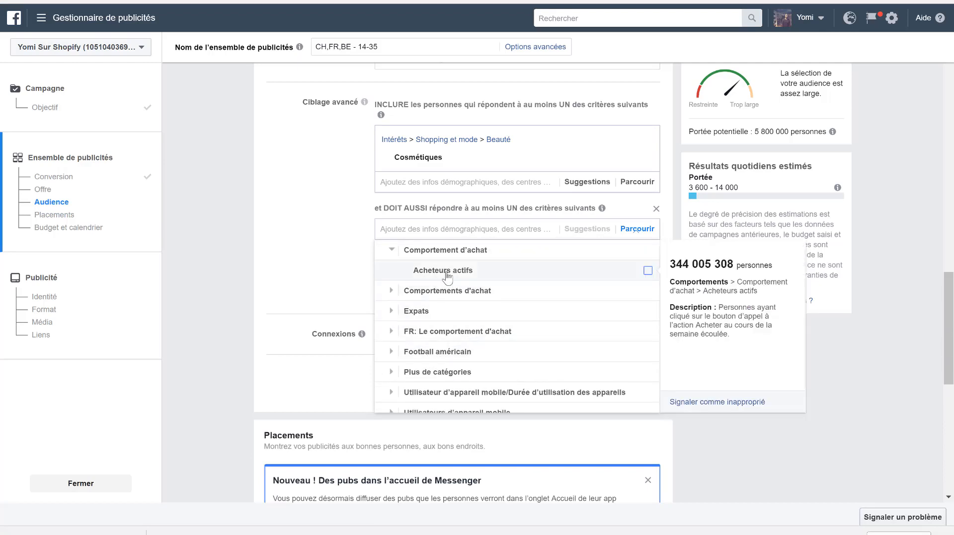
click(493, 279)
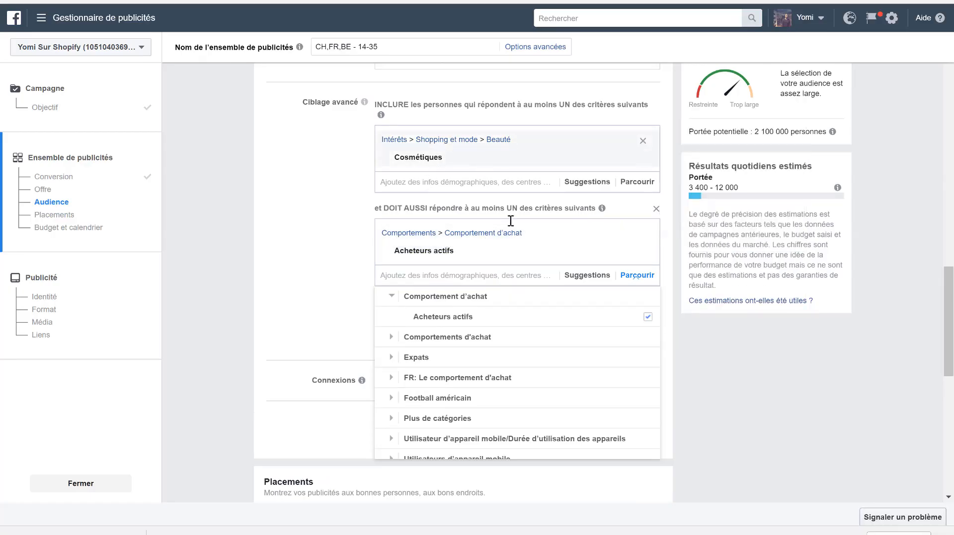
mouse_move(453, 161)
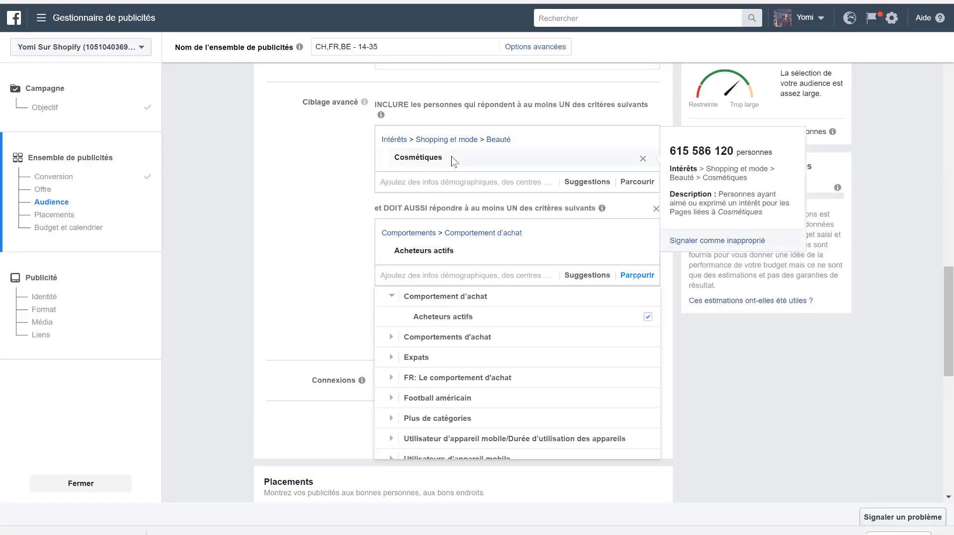
mouse_move(450, 250)
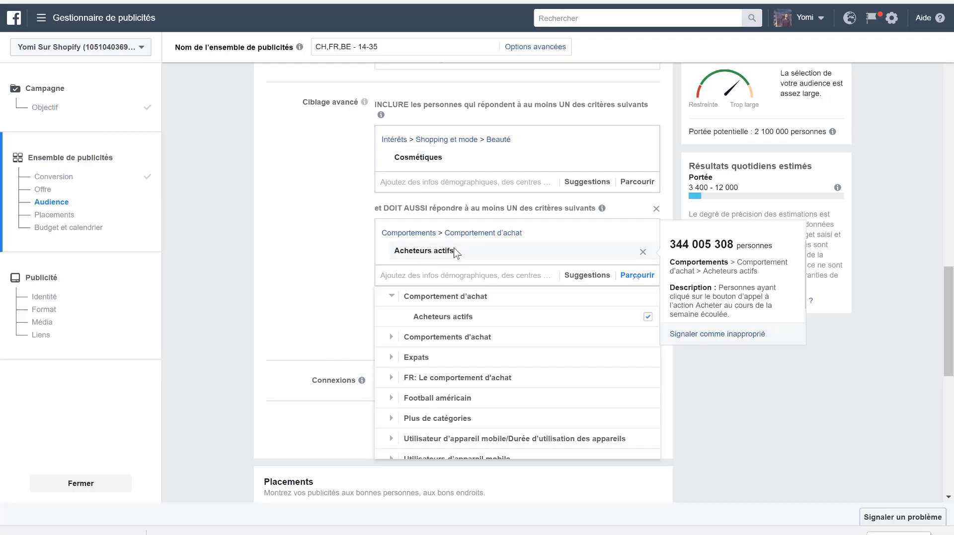
click(426, 277)
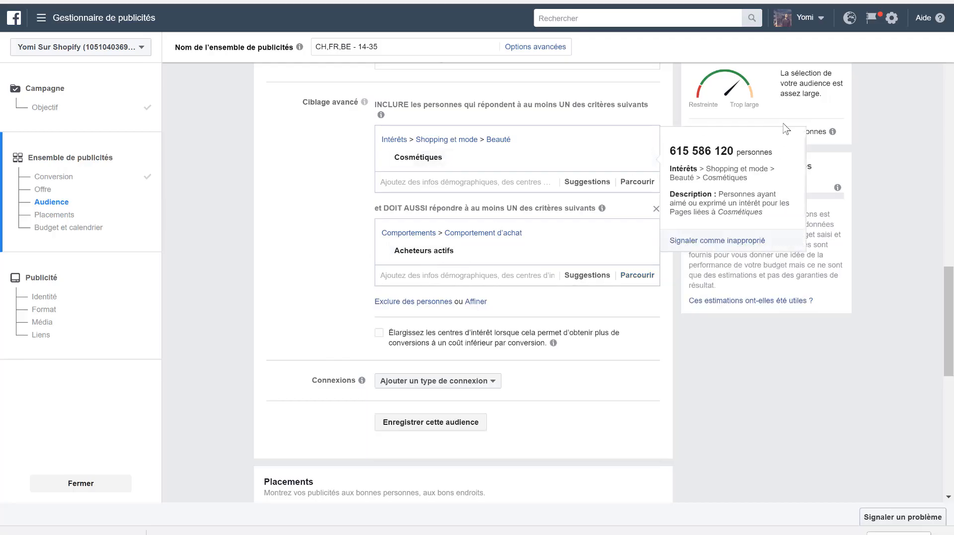
- Refine the audience further with a third must-also-match group containing the interest Maquillage
click(475, 302)
click(443, 326)
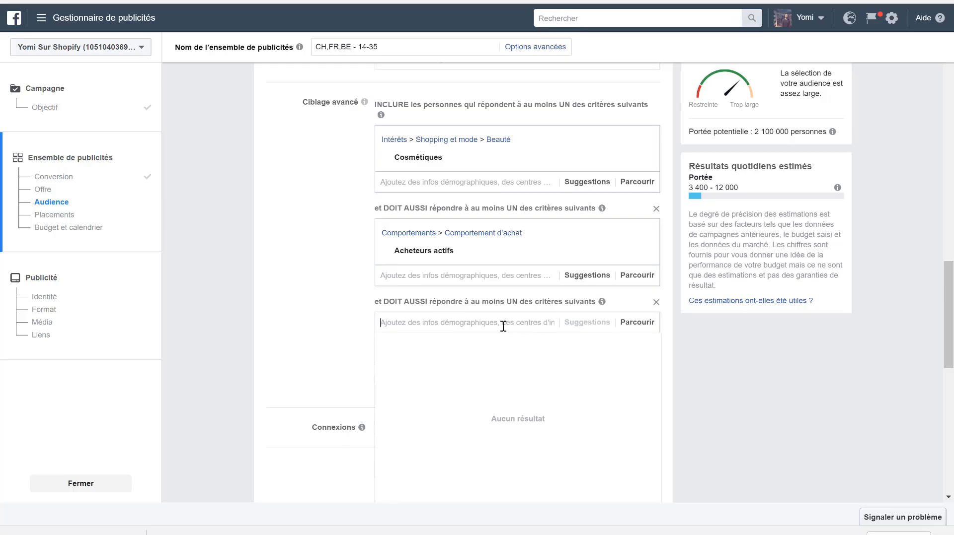
text(maquill)
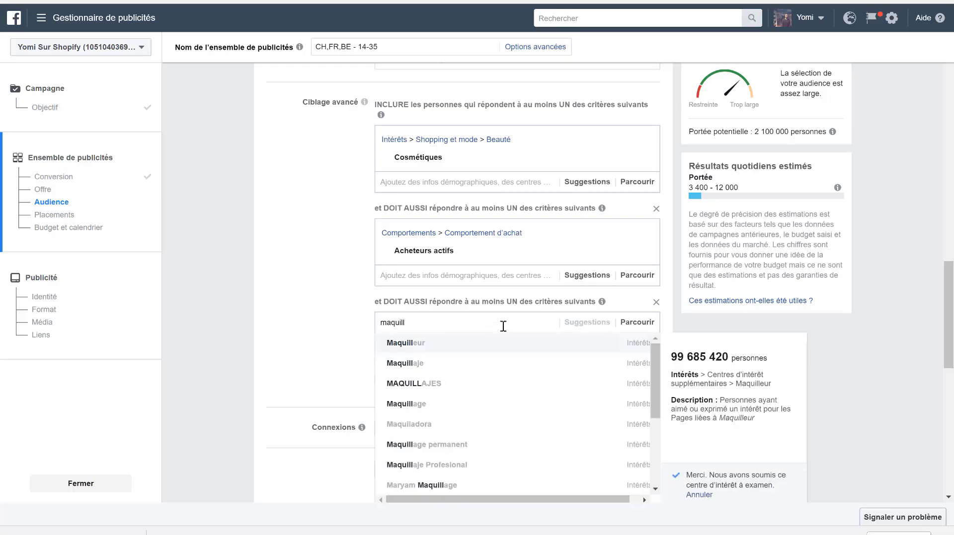
click(451, 409)
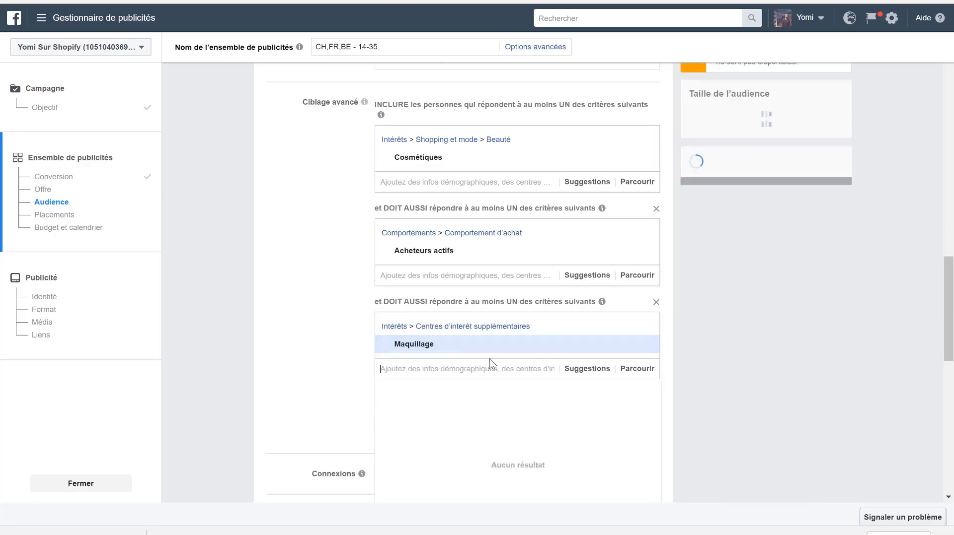
- Add Sephora from the suggested interests to the criteria group that contains Maquillage
scroll(333, 331, down, 1)
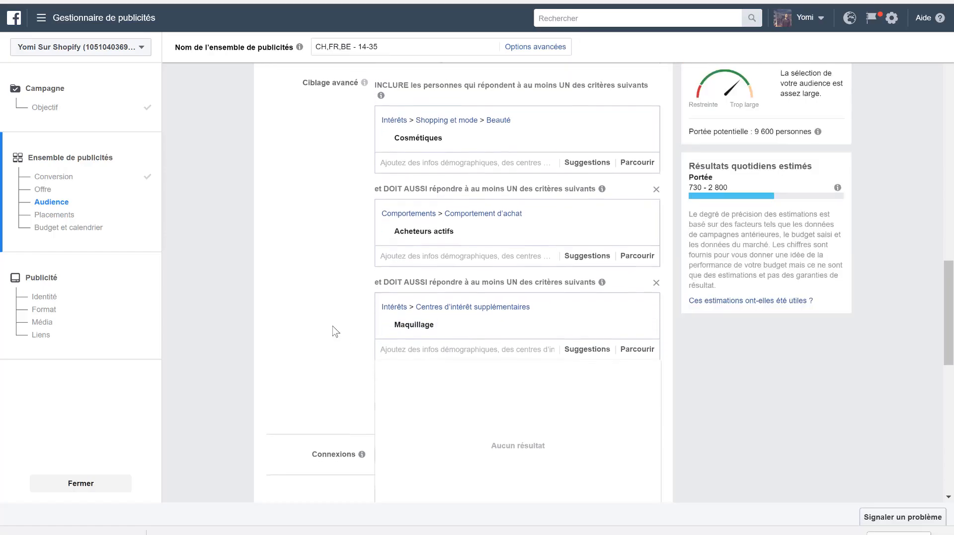
click(586, 337)
scroll(311, 346, down, 3)
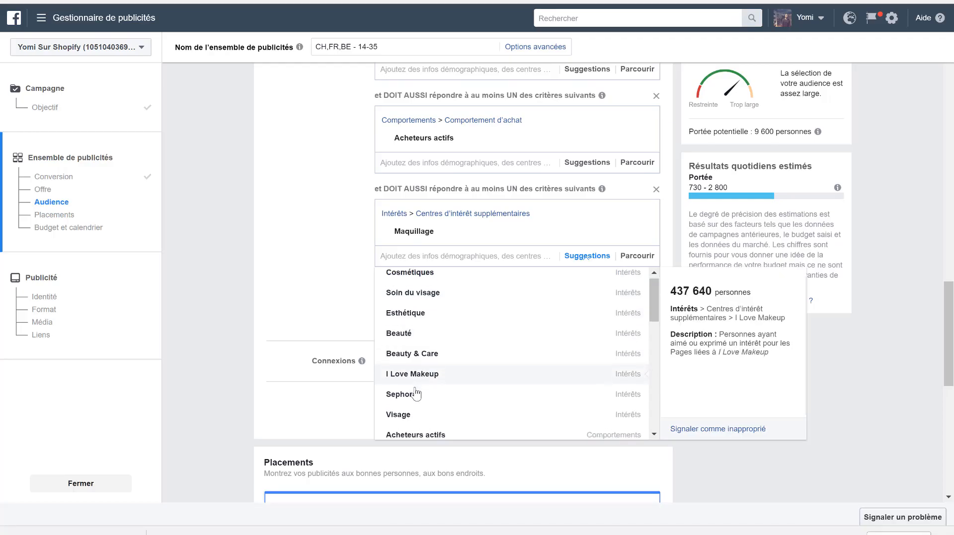
scroll(409, 387, down, 1)
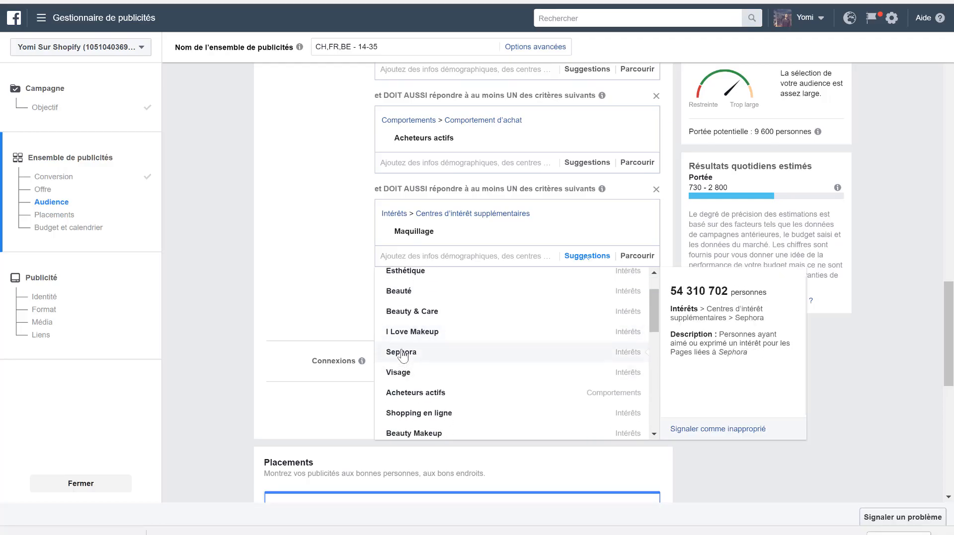
click(411, 359)
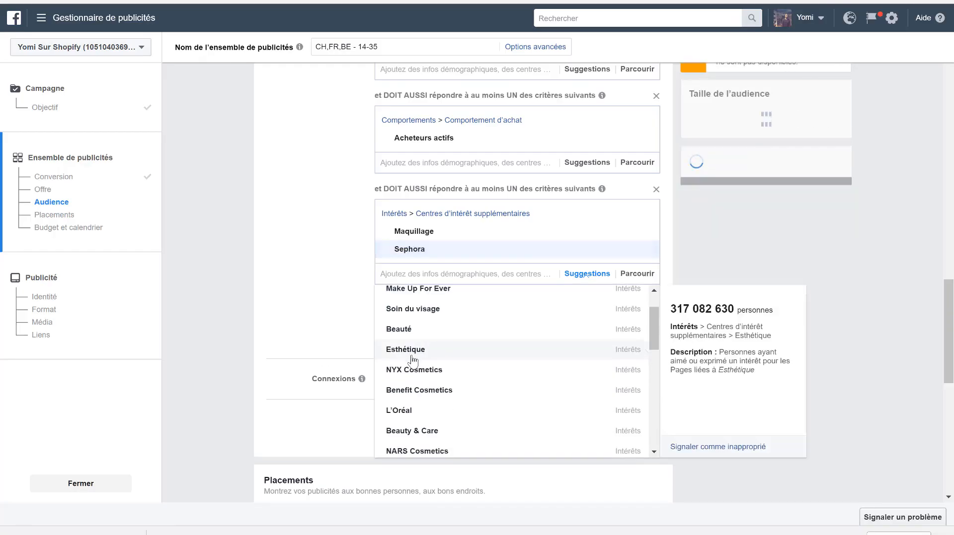
click(326, 275)
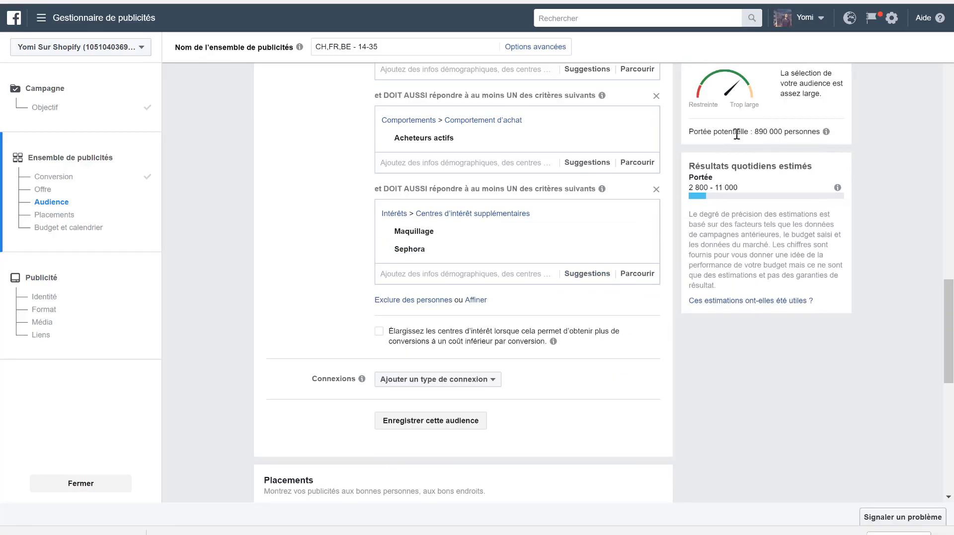
- Review the ad set's audience criteria and switch its placements from automatic to Modifier les placements
scroll(307, 229, up, 4)
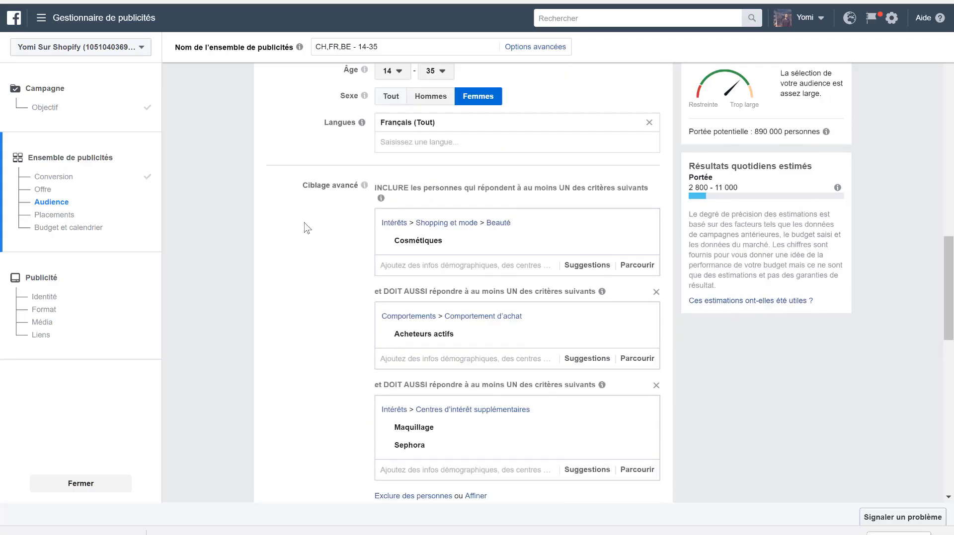
scroll(307, 228, down, 6)
scroll(308, 229, down, 6)
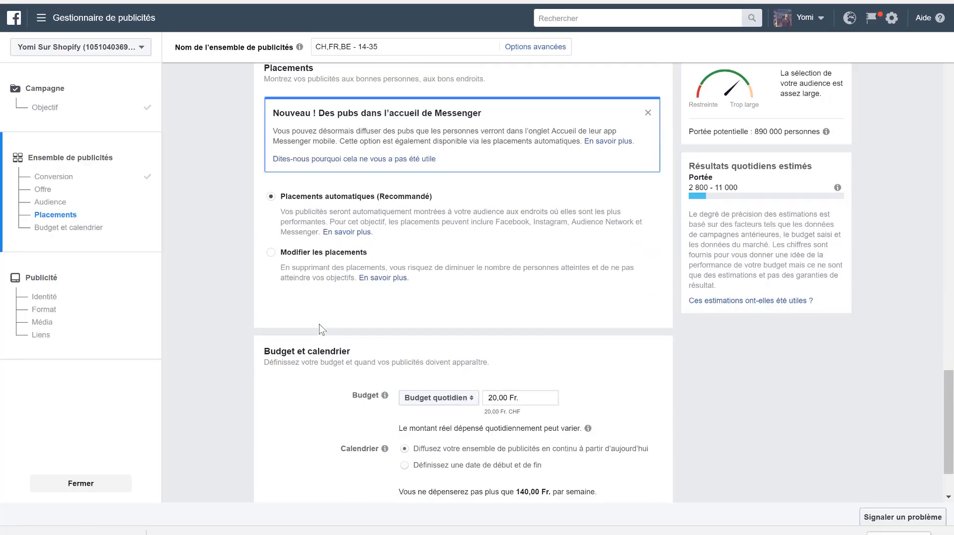
click(308, 256)
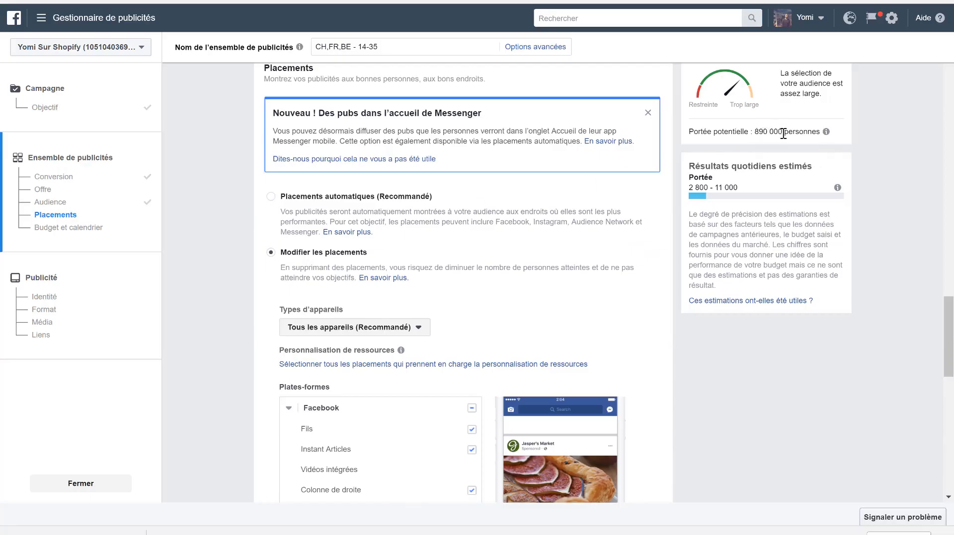
- Limit the placements to Facebook Fils by deselecting Instant Articles, Colonne de droite, Instagram, Audience Network and Messenger
scroll(493, 260, down, 1)
scroll(493, 260, down, 1)
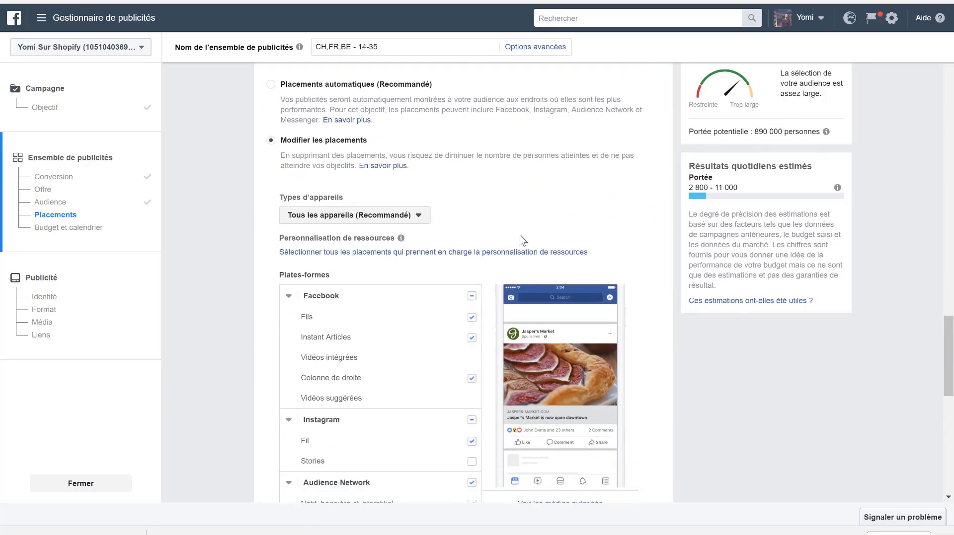
scroll(493, 207, up, 1)
scroll(493, 206, up, 10)
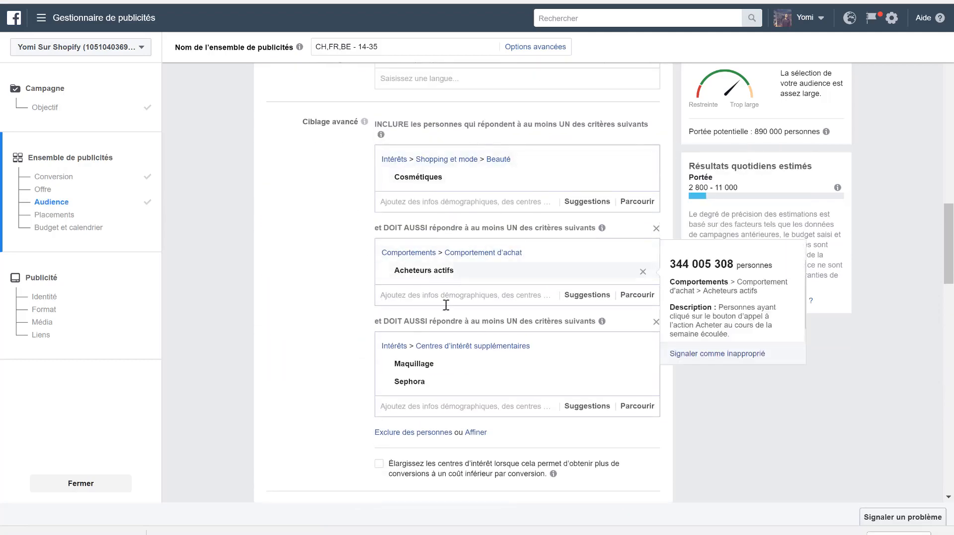
scroll(421, 349, down, 1)
scroll(420, 347, down, 15)
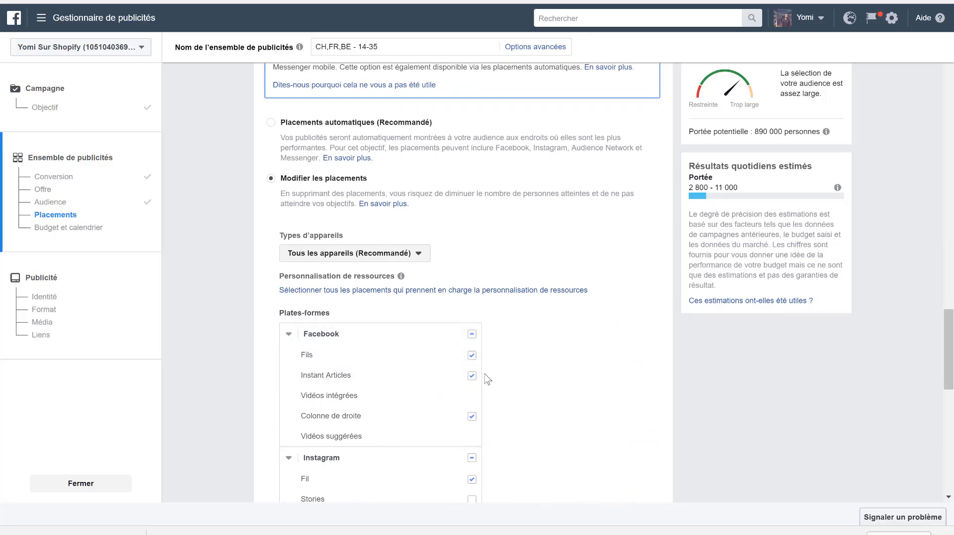
click(473, 418)
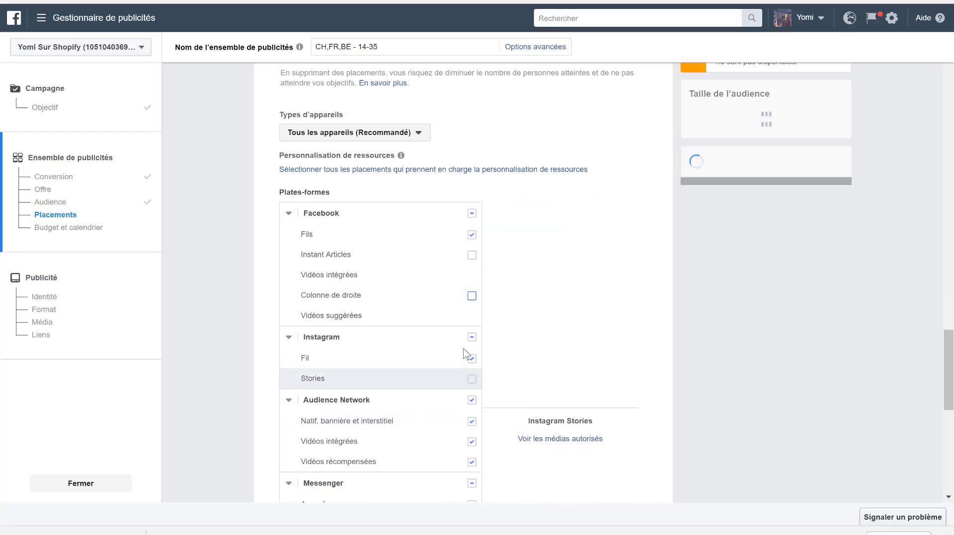
click(471, 359)
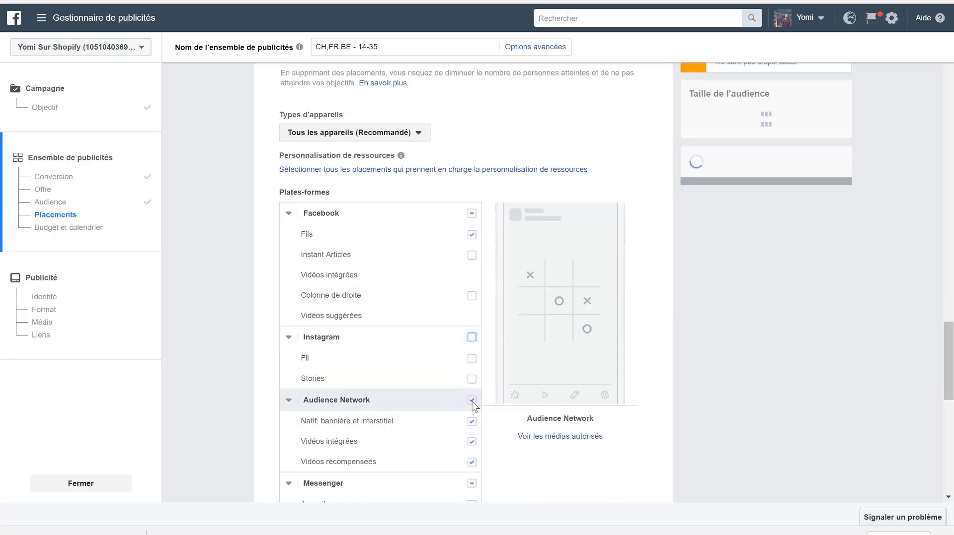
click(471, 402)
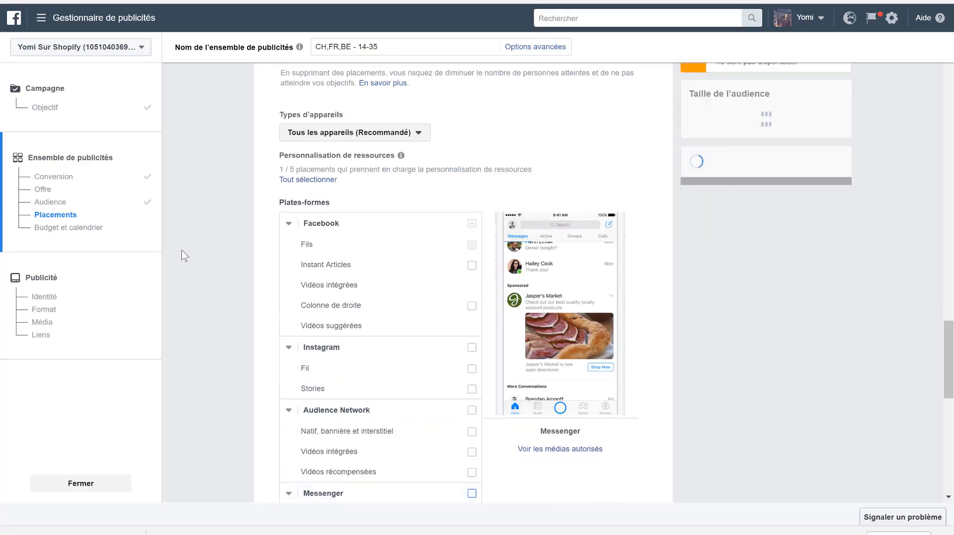
scroll(258, 348, up, 4)
scroll(256, 363, down, 10)
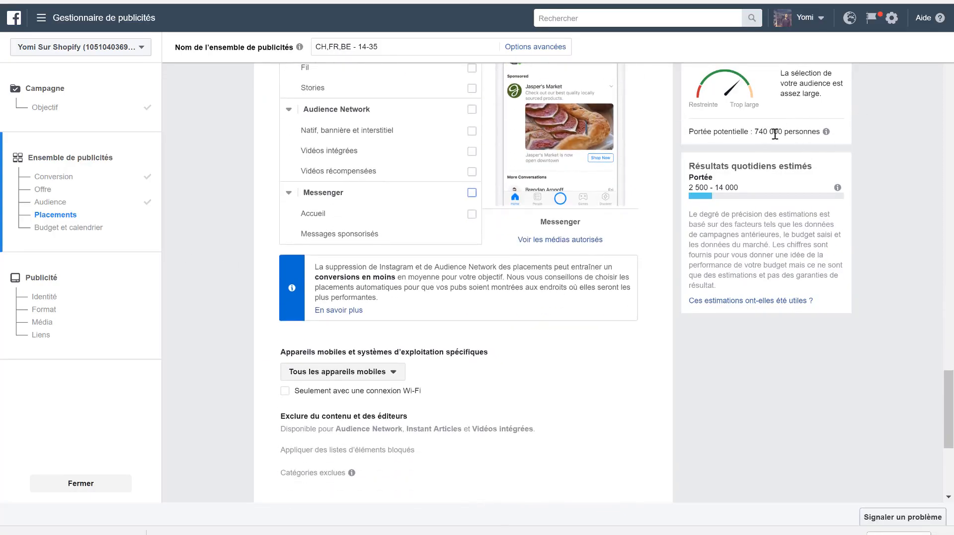
- Set the ad set's daily budget to 10 Fr
scroll(353, 453, down, 1)
scroll(353, 453, down, 4)
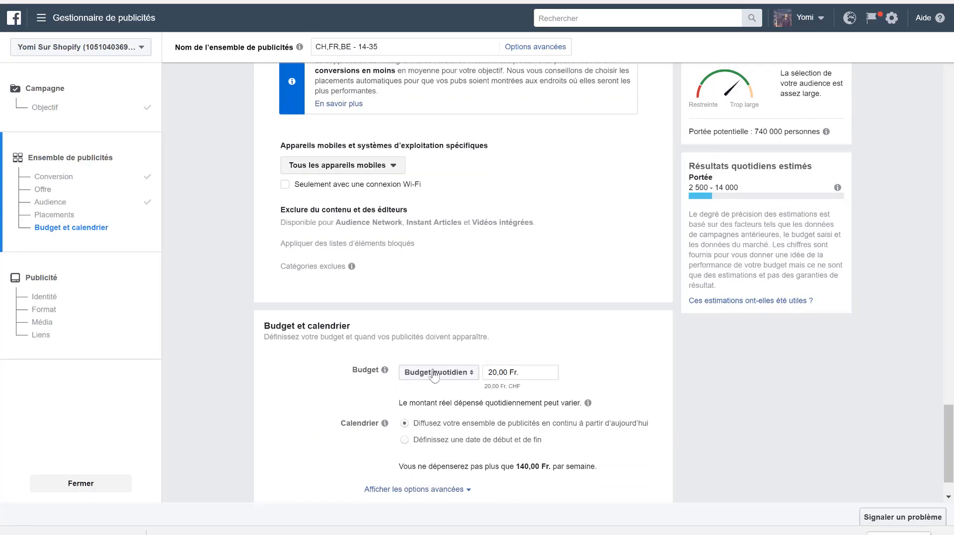
drag(497, 374, 486, 378)
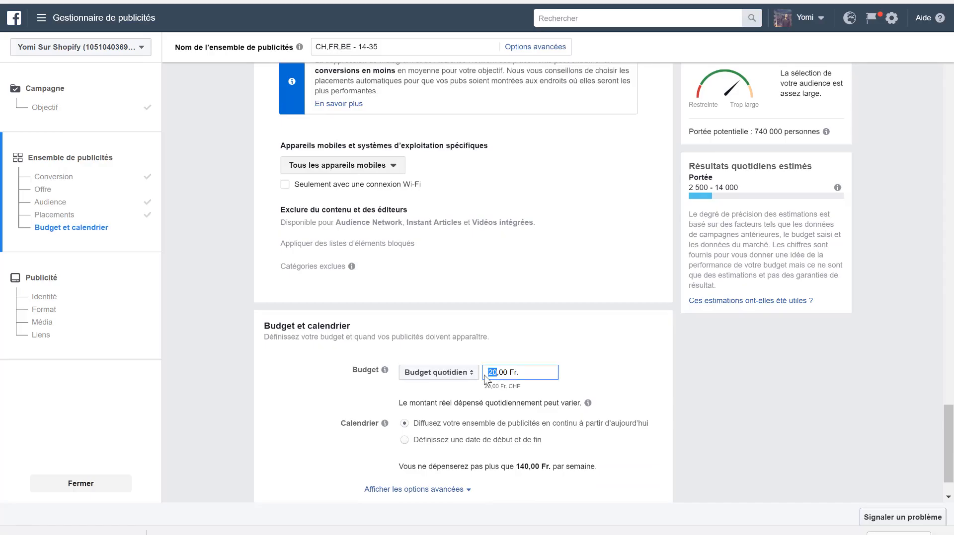
text(1)
click(622, 353)
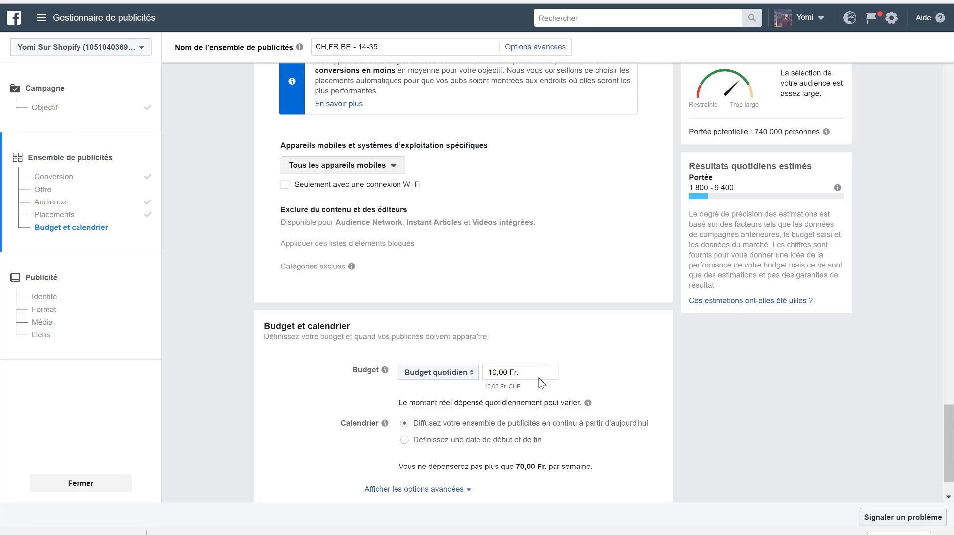
- Show the advanced budget and schedule options and keep clic à 7 jours ou vue à 1 jour as the conversion window
scroll(615, 408, down, 2)
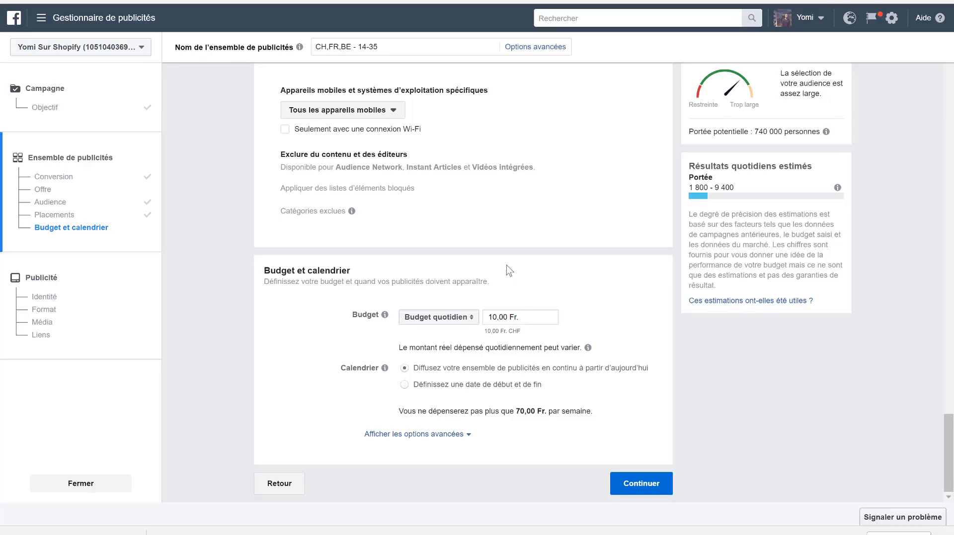
scroll(507, 270, up, 2)
scroll(508, 268, down, 1)
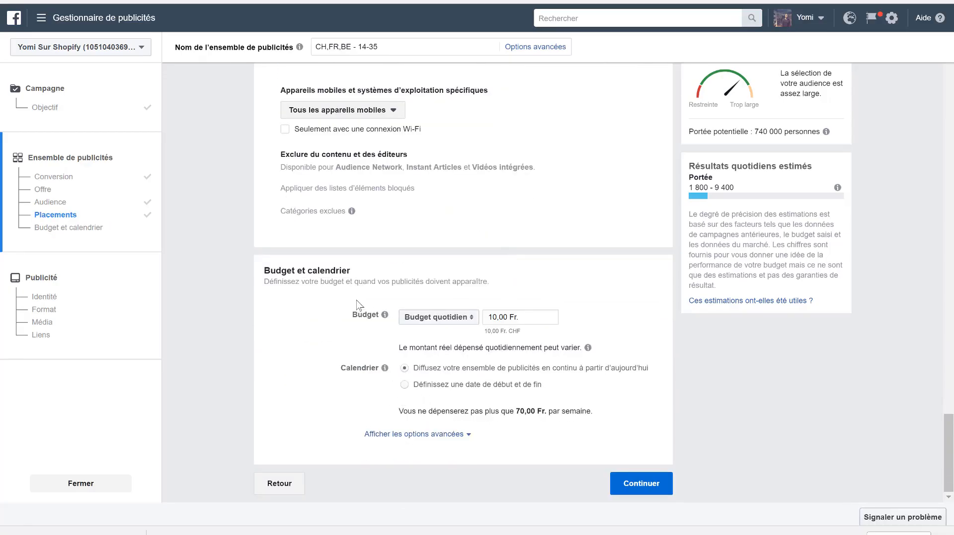
scroll(357, 304, up, 1)
scroll(382, 378, down, 2)
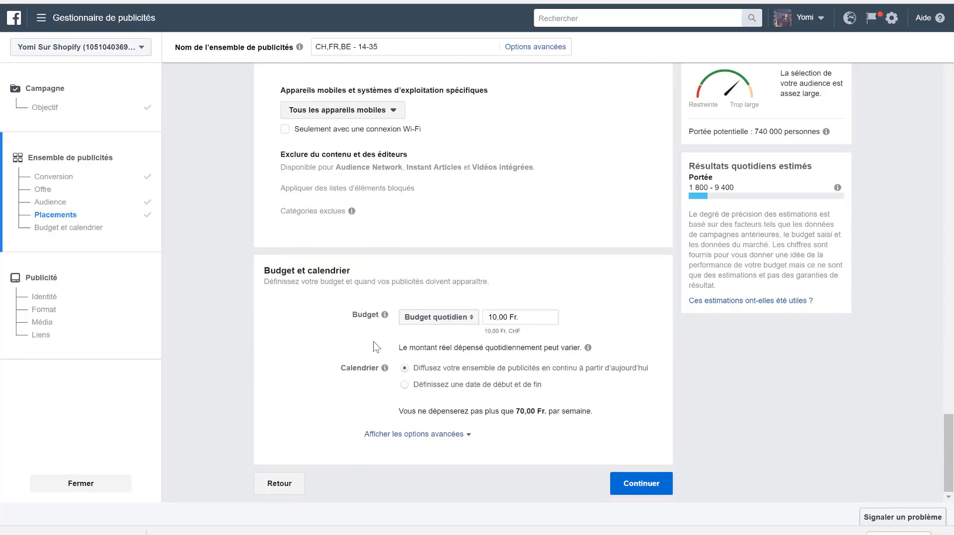
click(397, 441)
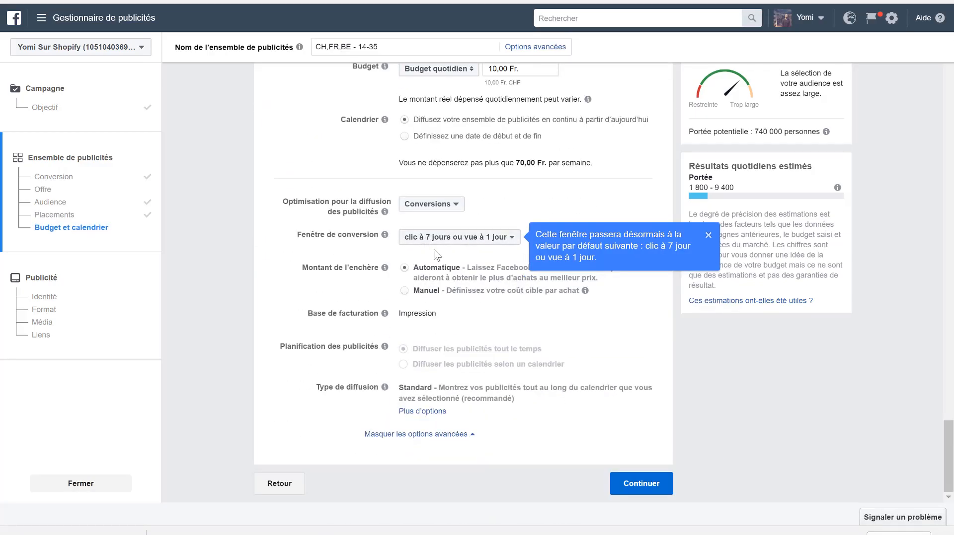
click(434, 243)
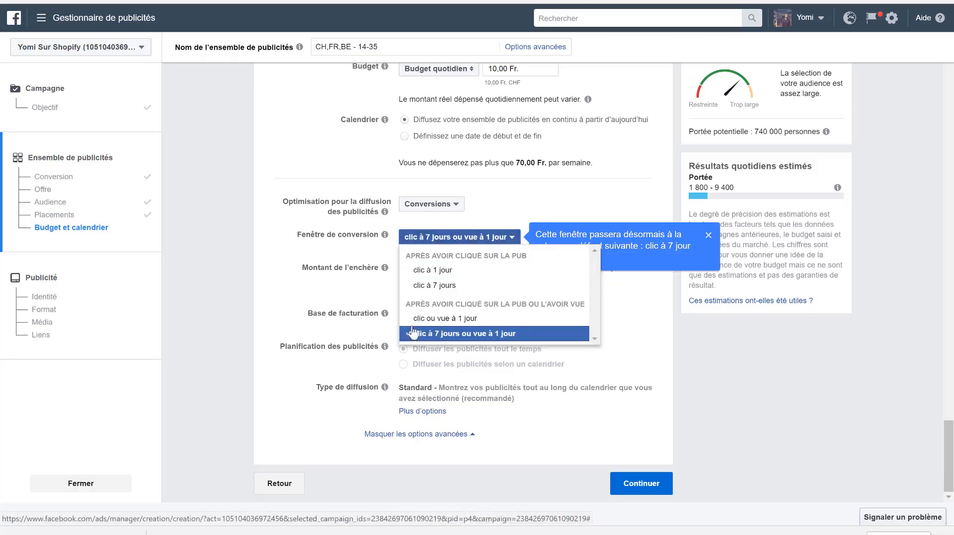
click(447, 334)
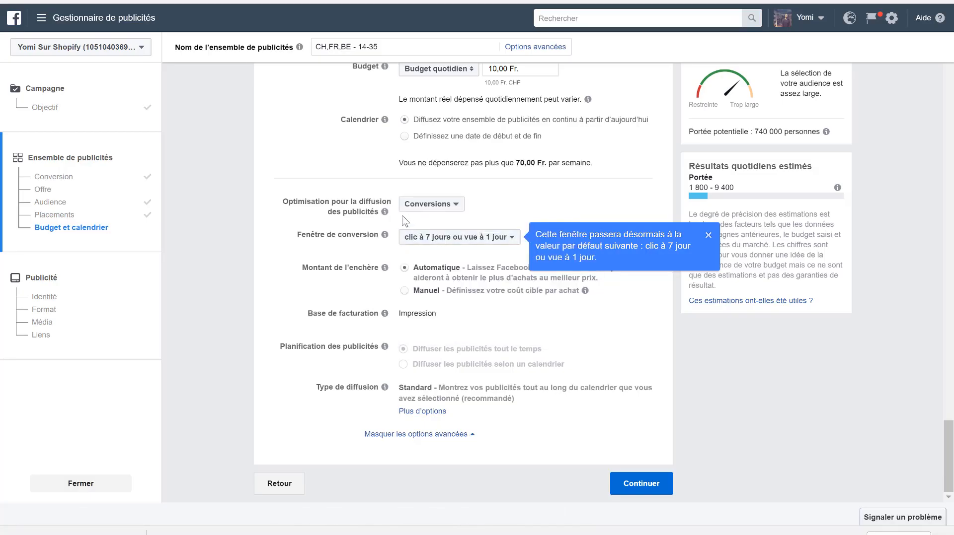
- Check the delivery optimisation choices, review the ad set's conversion settings and continue to the ad setup
click(408, 208)
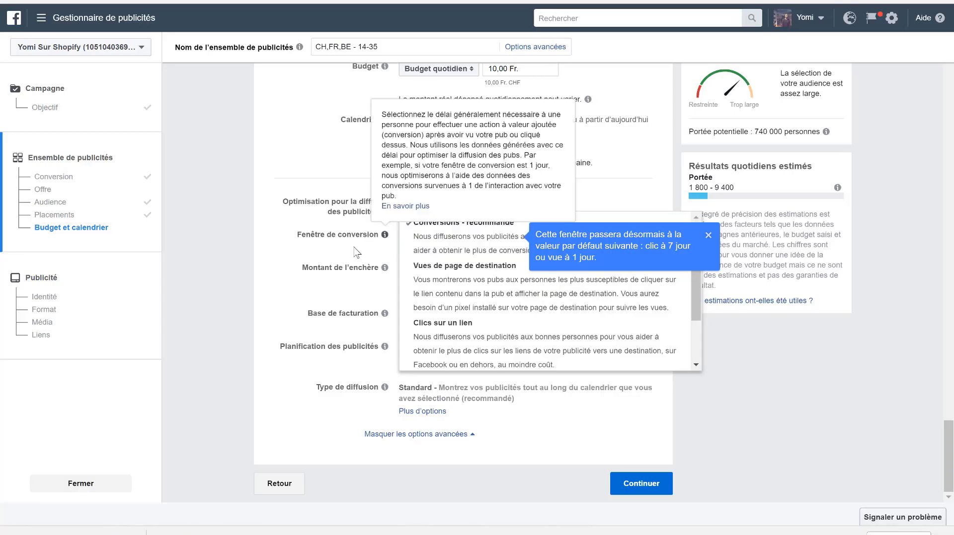
click(300, 337)
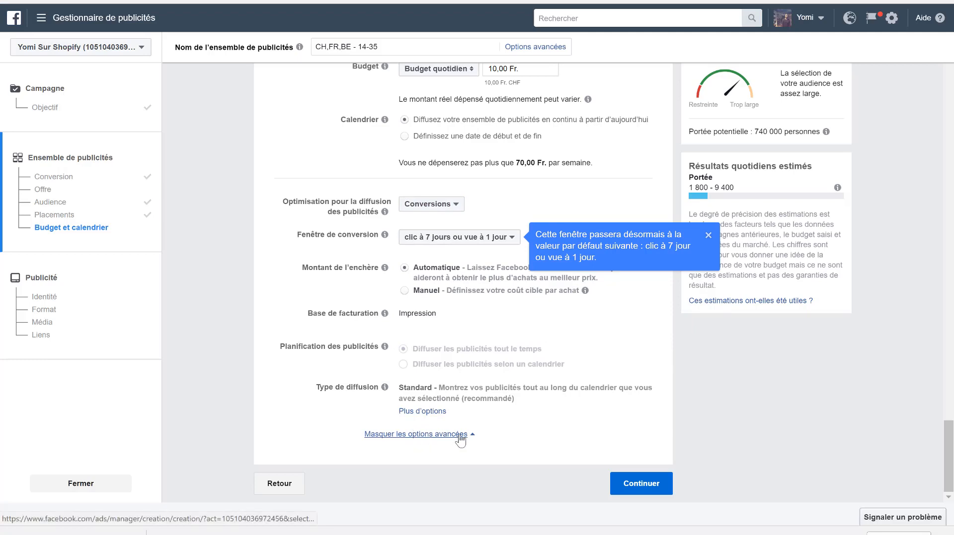
scroll(449, 351, up, 20)
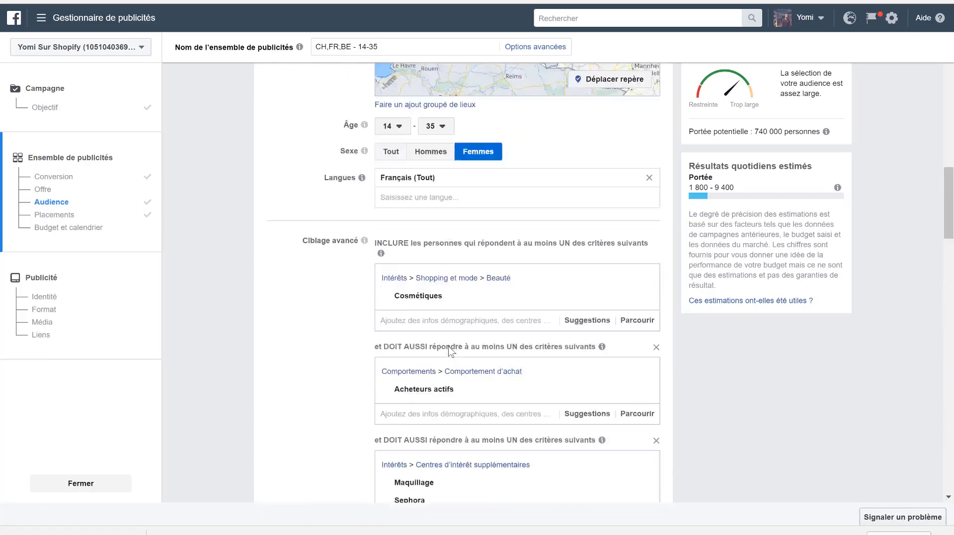
scroll(298, 256, up, 10)
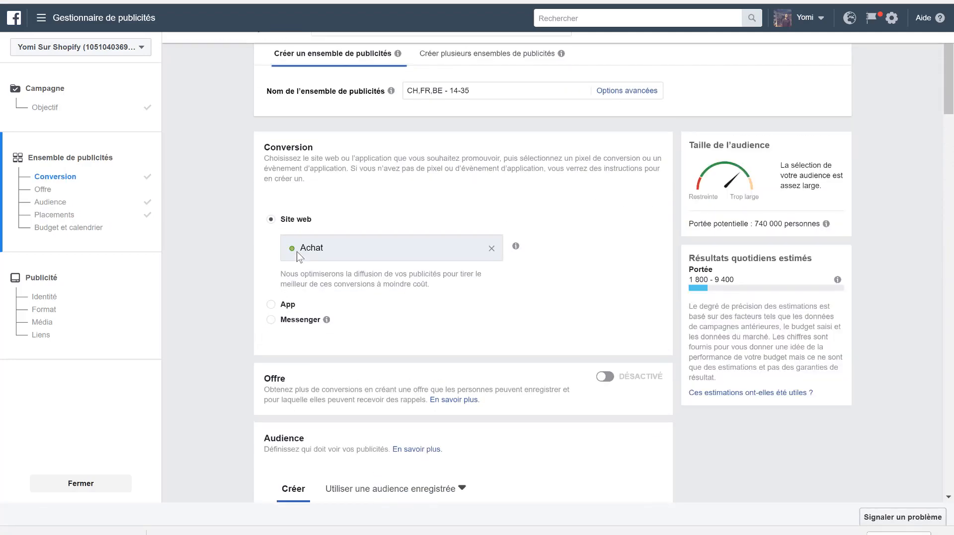
scroll(234, 332, down, 20)
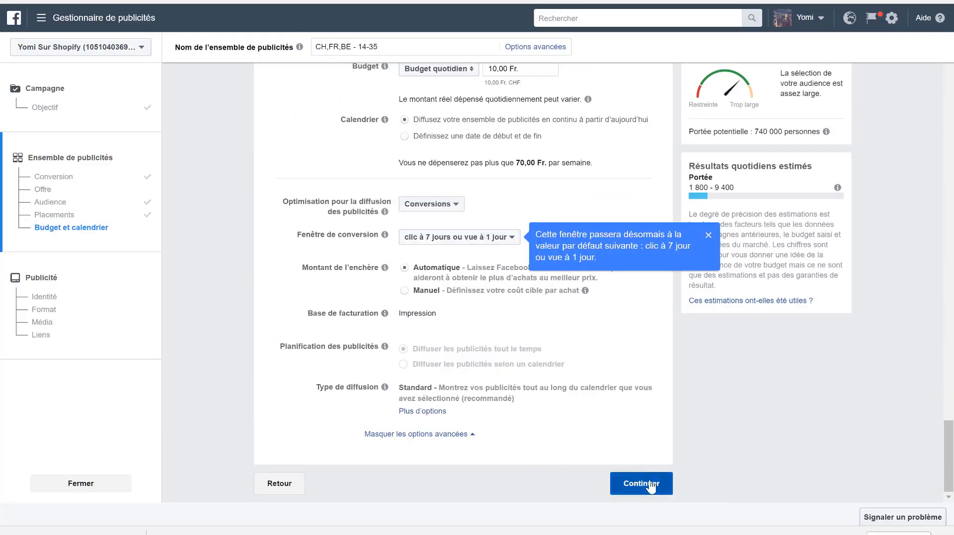
click(649, 485)
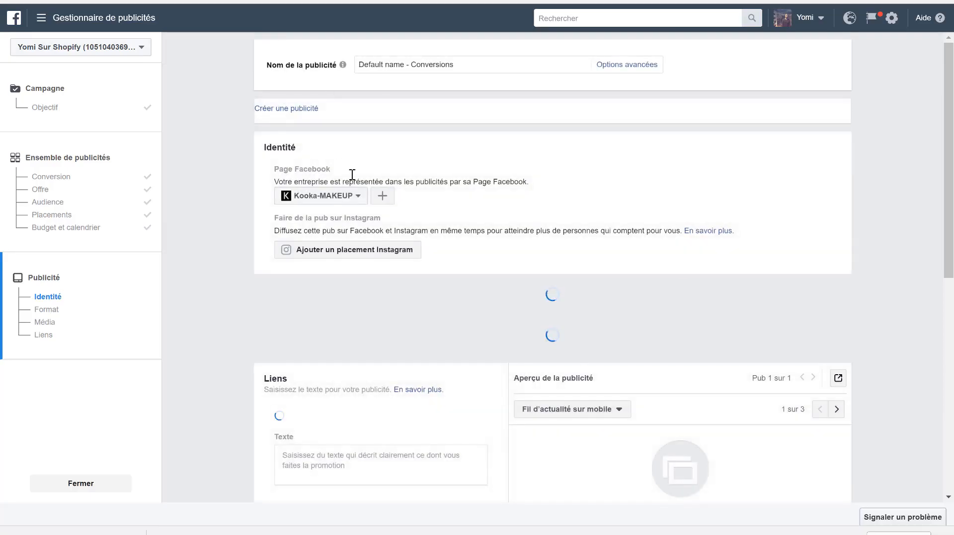
- Base the ad on an existing Kooka-MAKEUP Page post, the one beginning "Pour célébrer notre 10000ème commande"
click(286, 115)
click(317, 145)
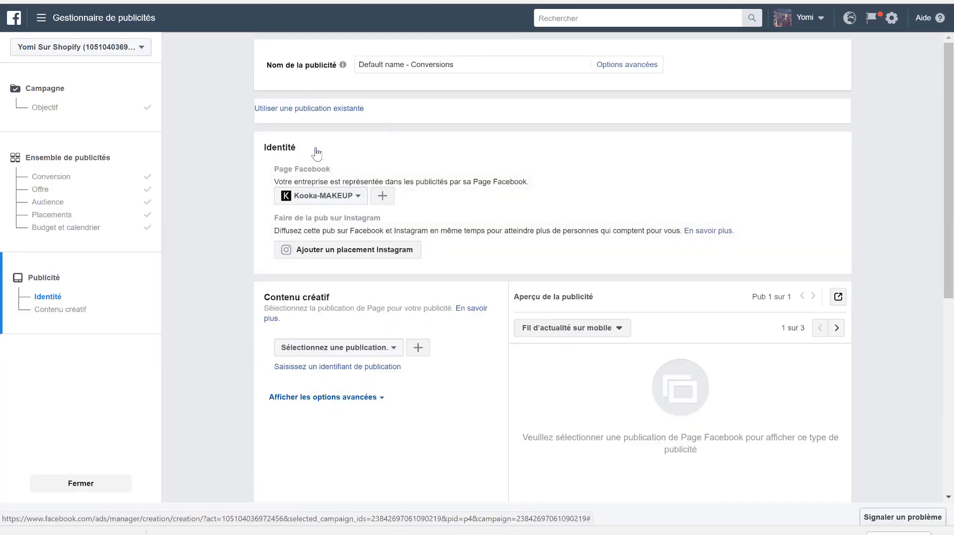
scroll(475, 207, down, 5)
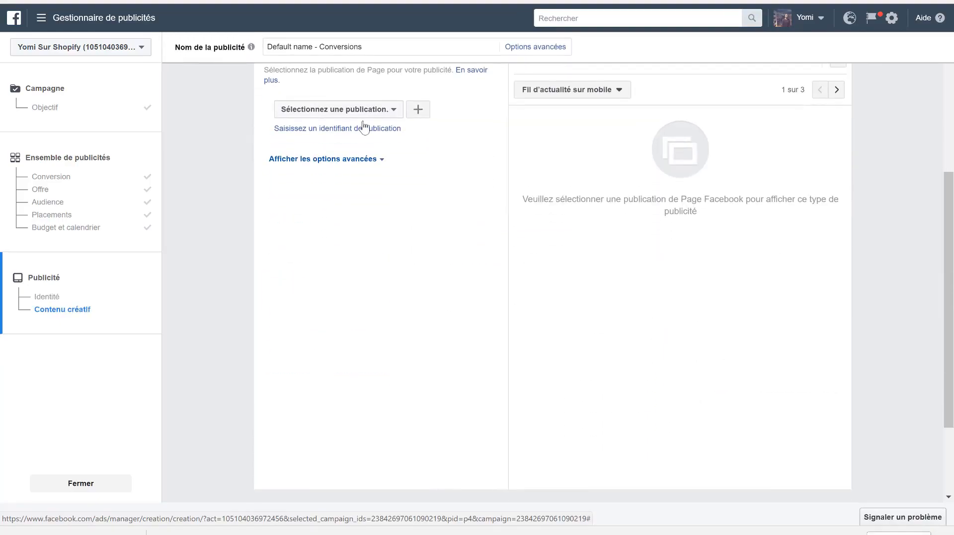
click(341, 110)
click(404, 169)
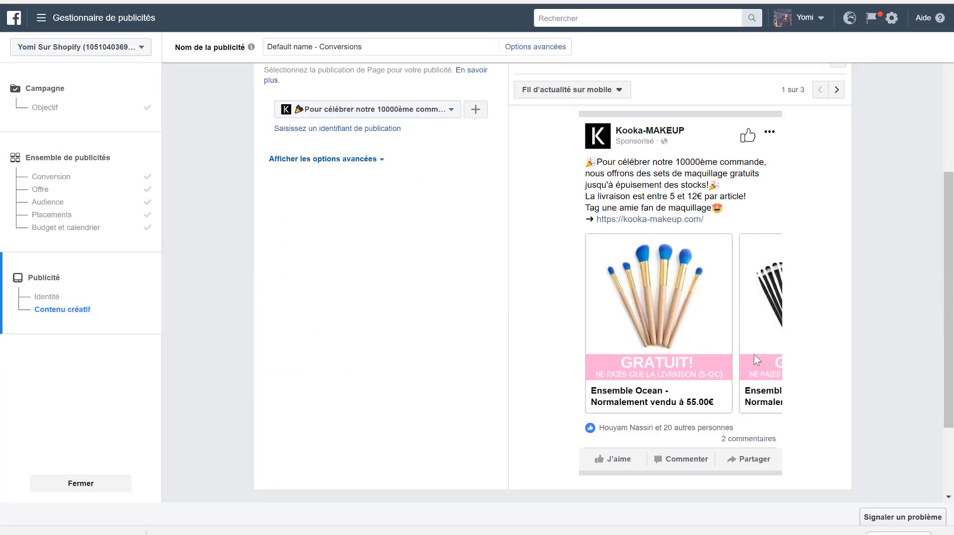
- Confirm the ad to submit it for review and continue to the ads overview
scroll(385, 409, down, 2)
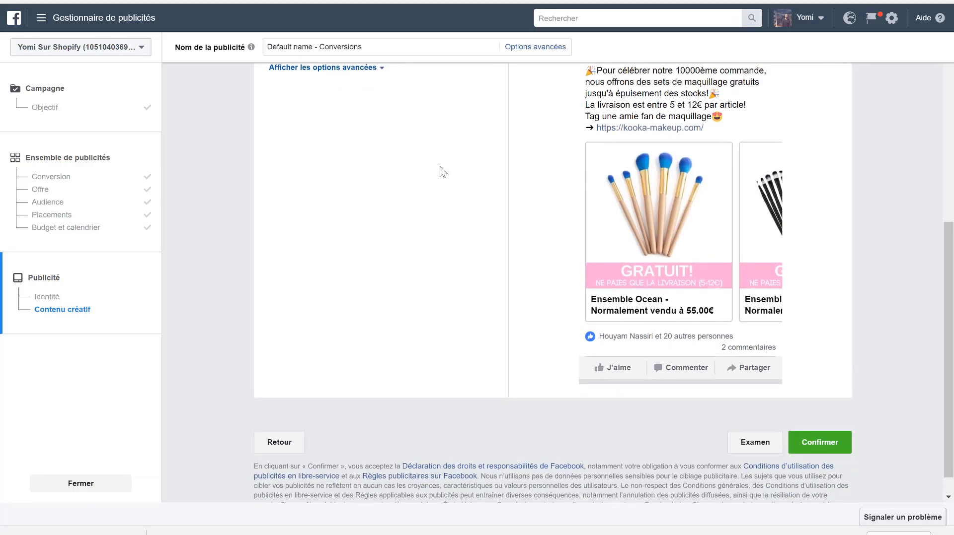
click(830, 450)
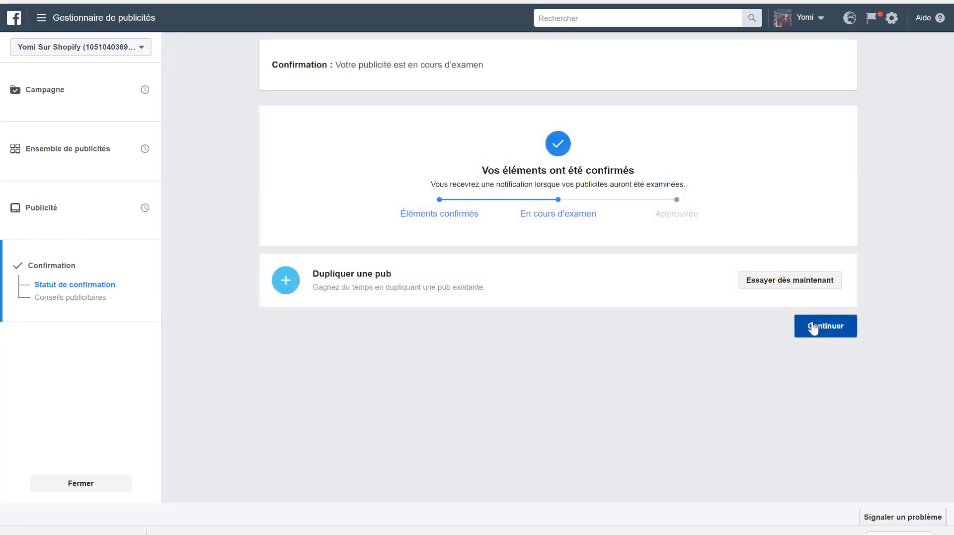
click(813, 328)
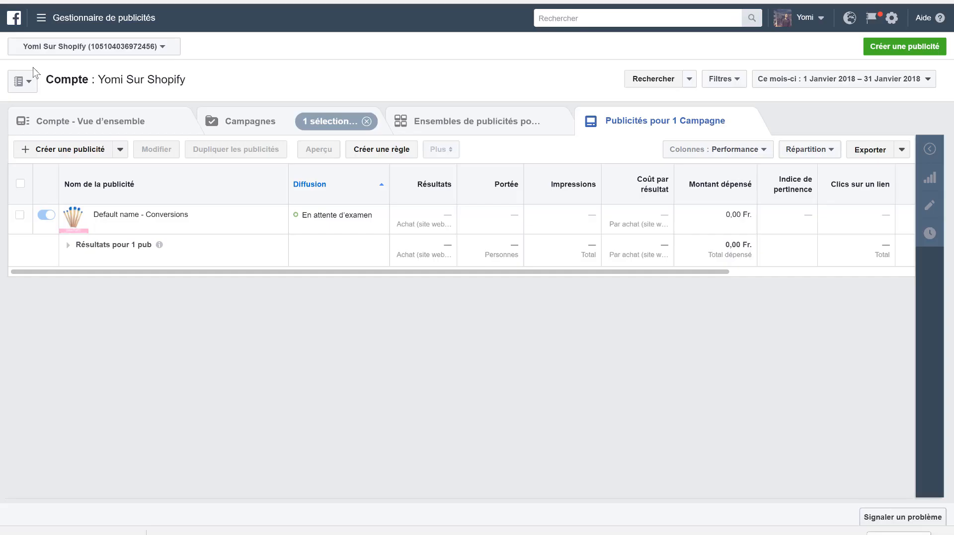
- Examine the new ad and the account's campaign list, including Conversions 1 and boost
mouse_move(158, 217)
click(243, 127)
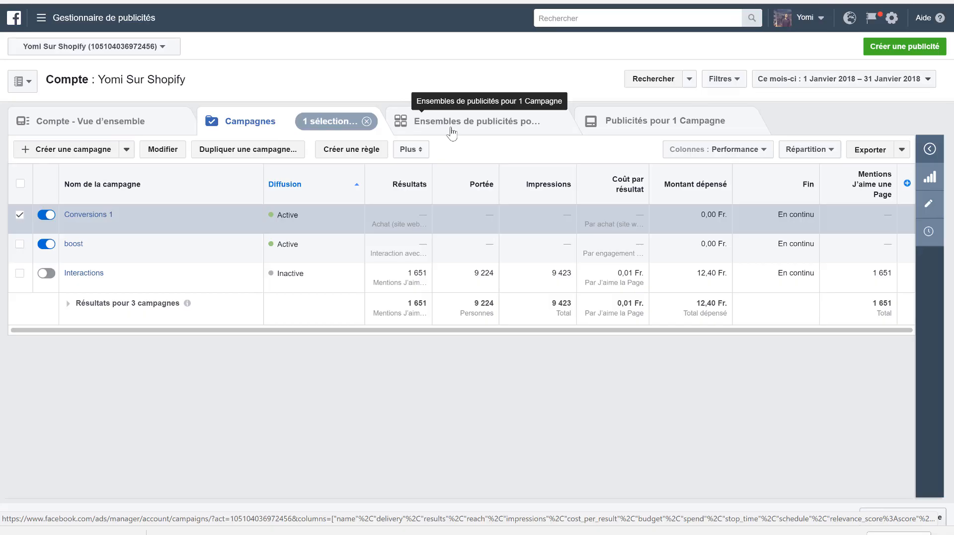
mouse_move(142, 227)
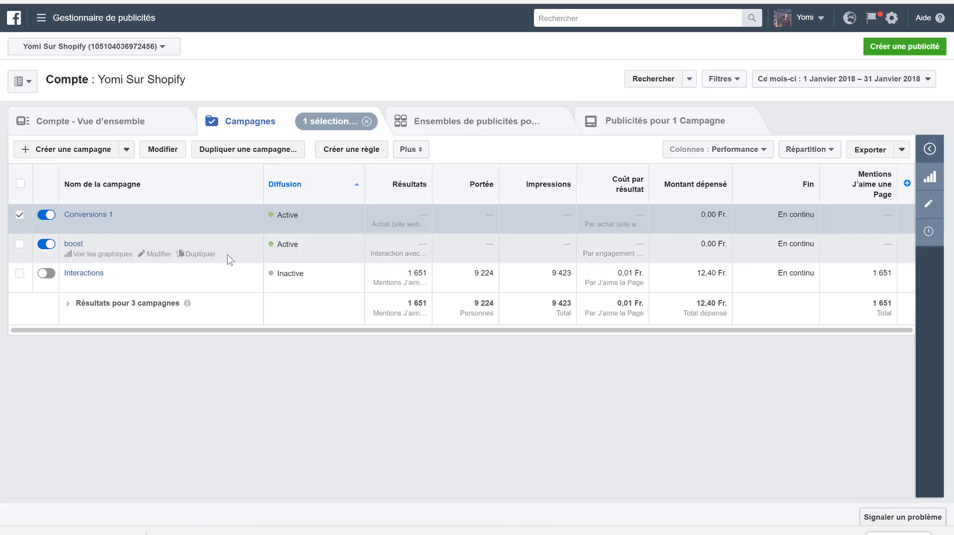
mouse_move(215, 228)
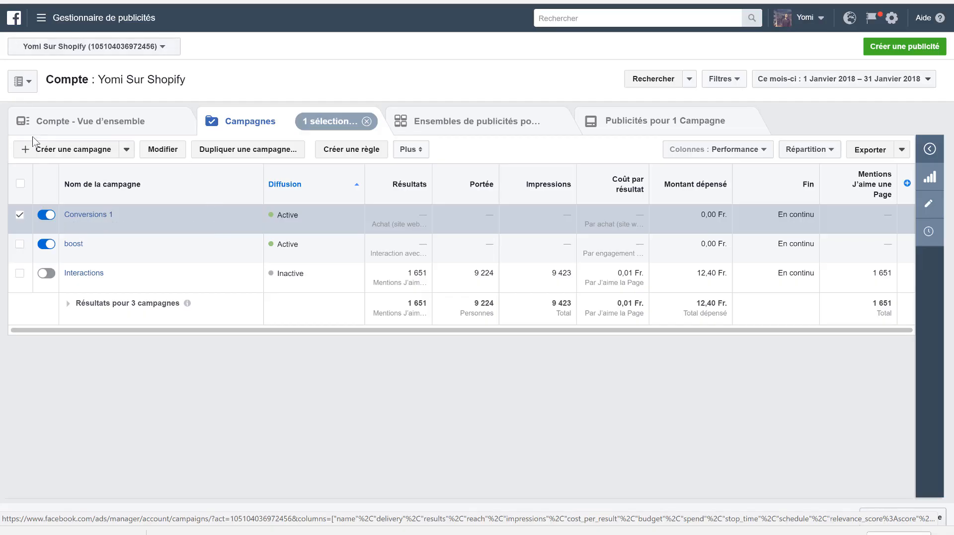
- Open the ad account's Audiences page
click(42, 20)
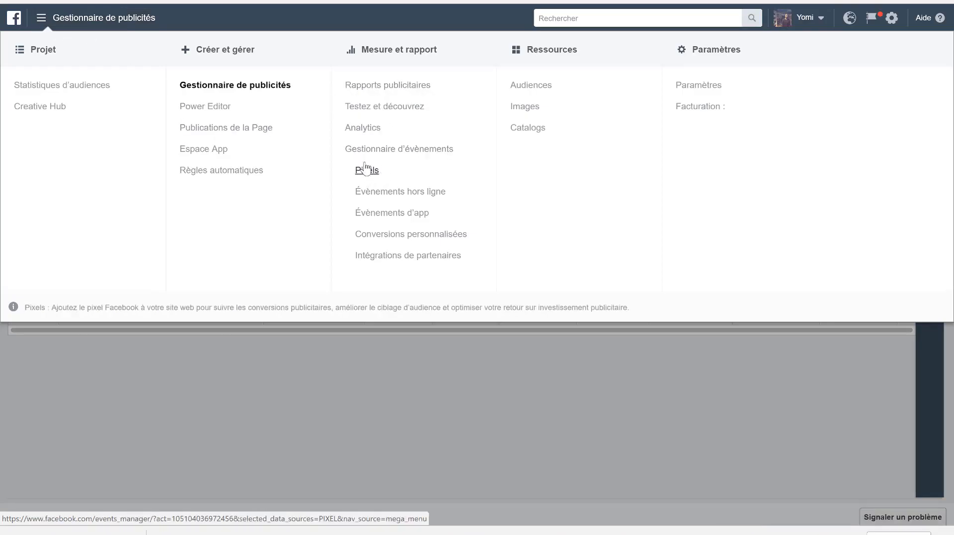
click(519, 87)
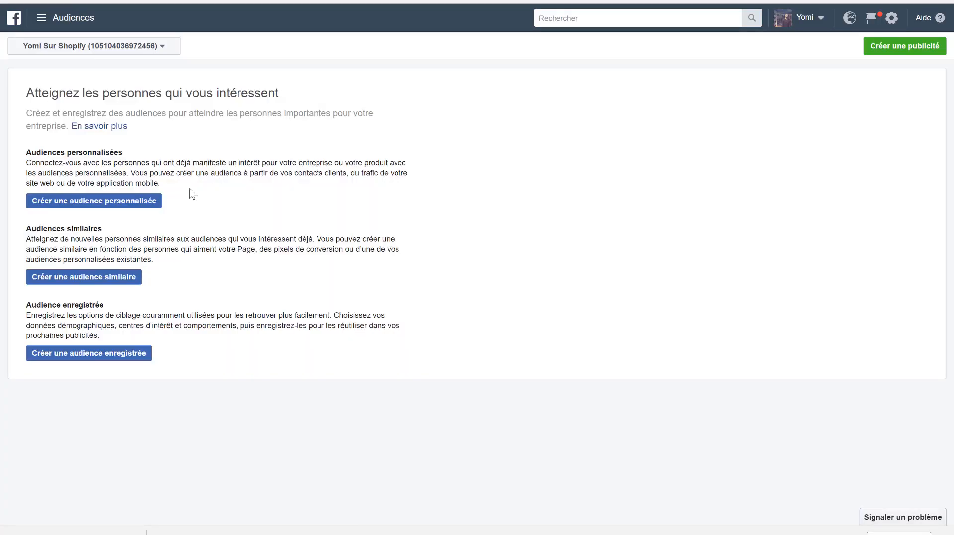
- Set up a website-traffic custom audience of people with a Purchase event in the last 5 days, named ACHAT LOOKALIKE
click(108, 207)
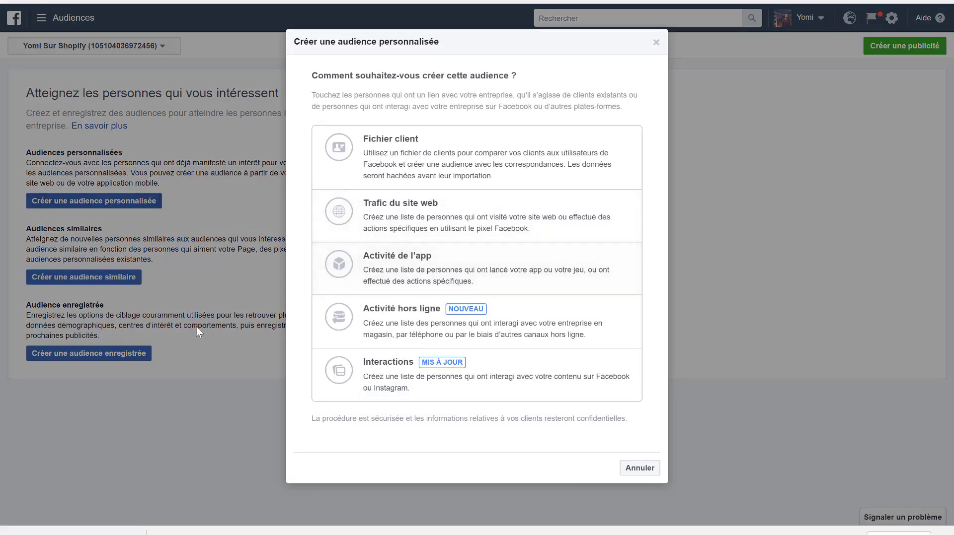
click(405, 219)
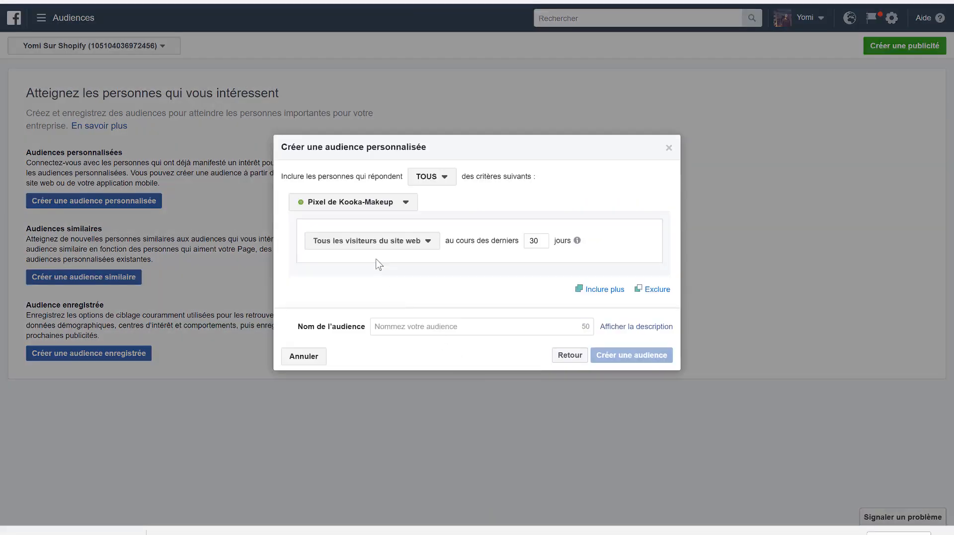
click(365, 246)
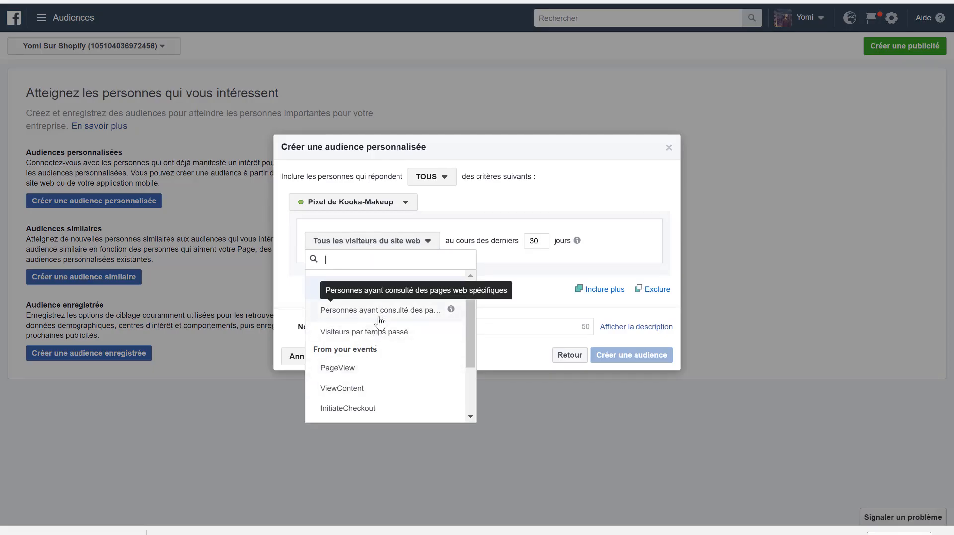
scroll(363, 390, down, 3)
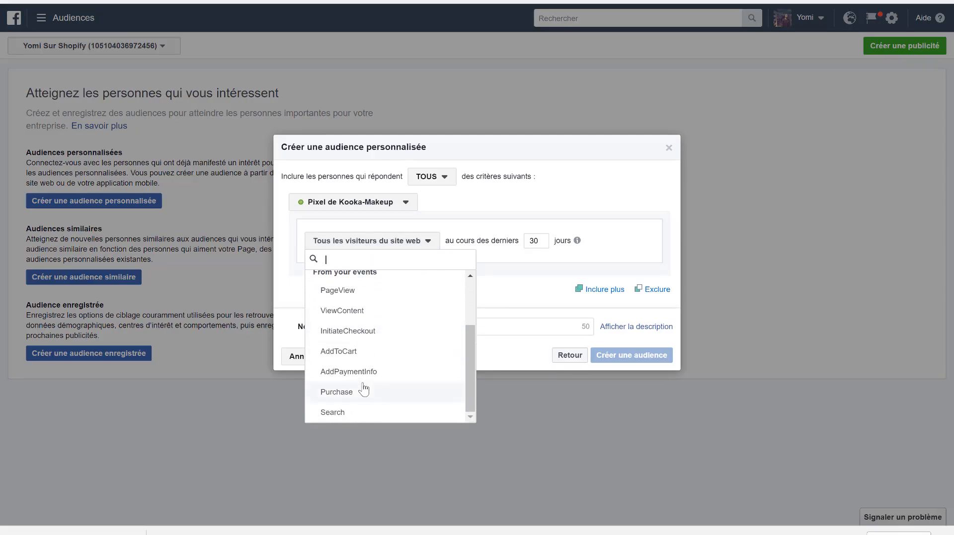
click(347, 395)
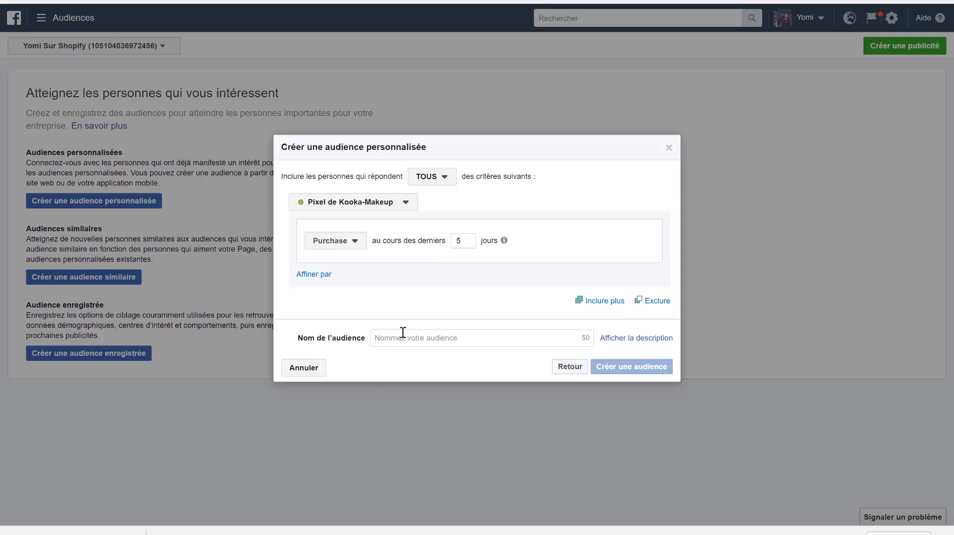
click(416, 342)
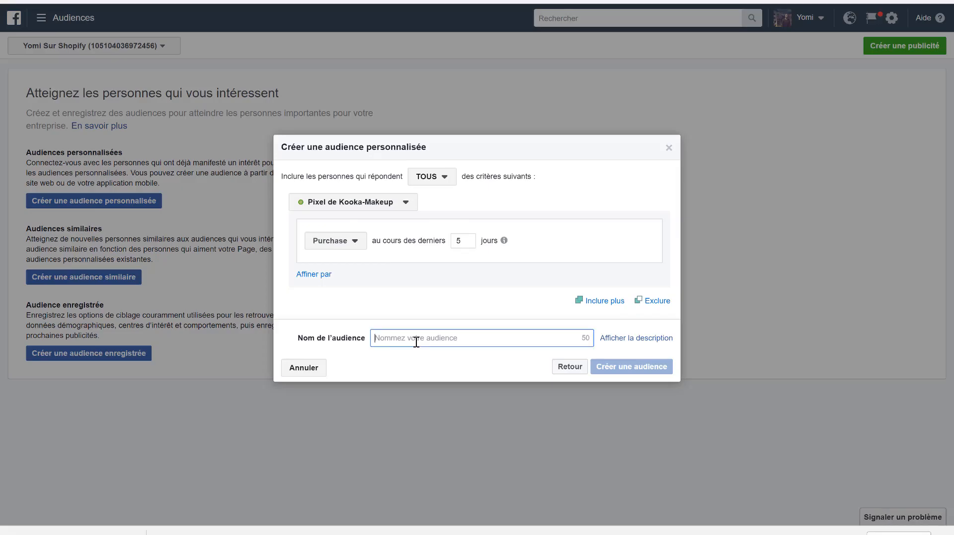
text(ACHAT LOOKALIKE)
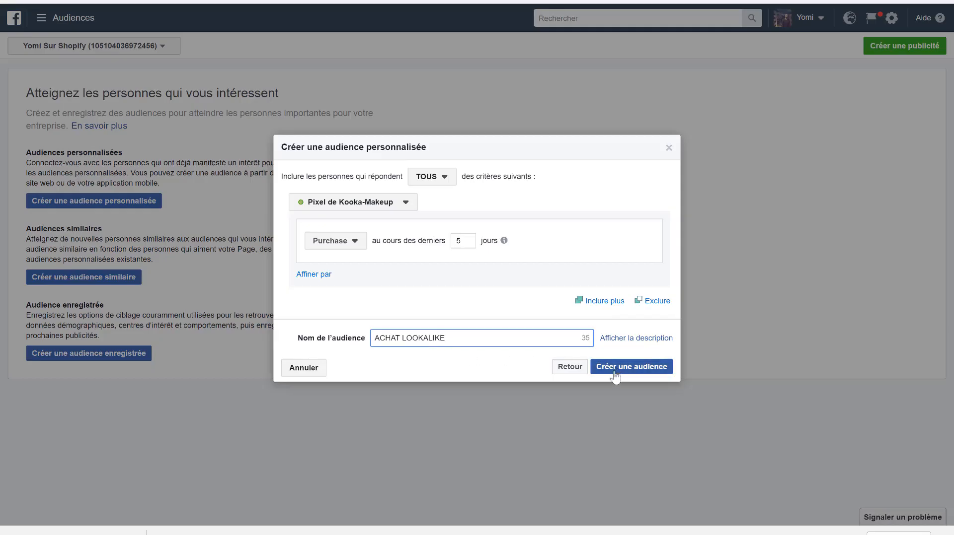
click(654, 301)
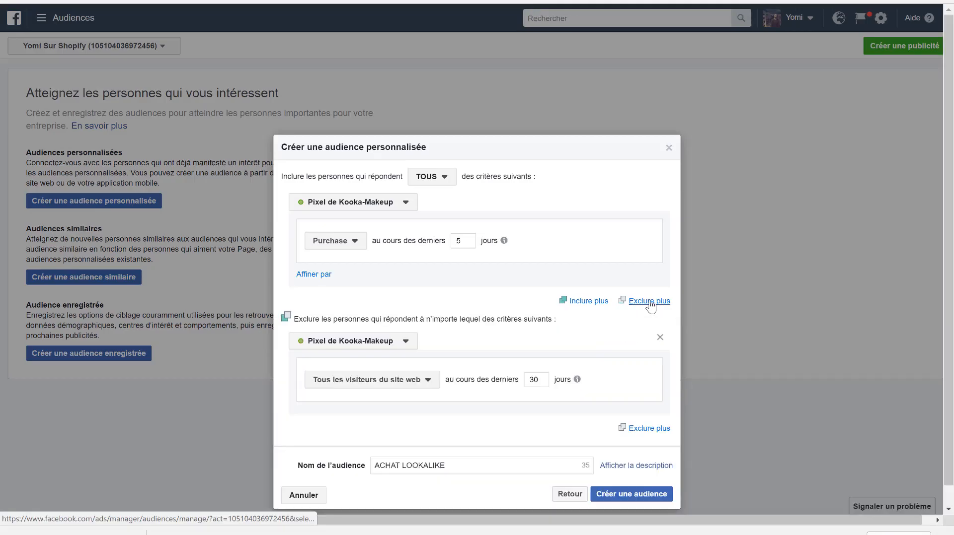
click(370, 387)
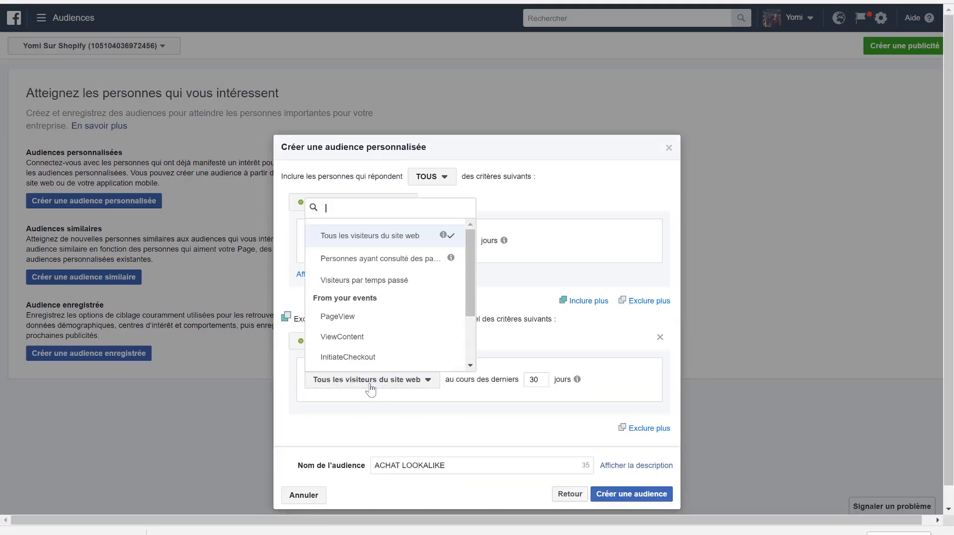
click(659, 337)
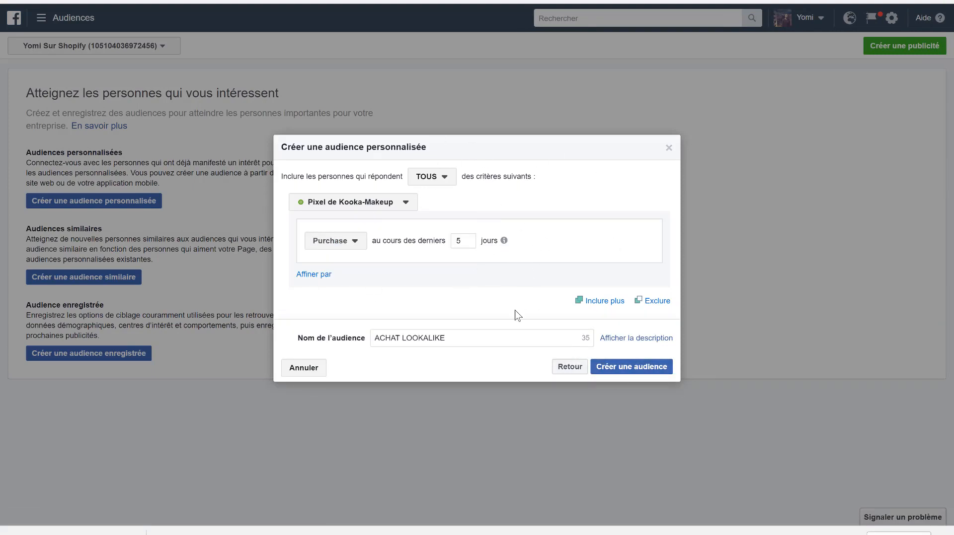
- Create the ACHAT LOOKALIKE custom audience
click(616, 370)
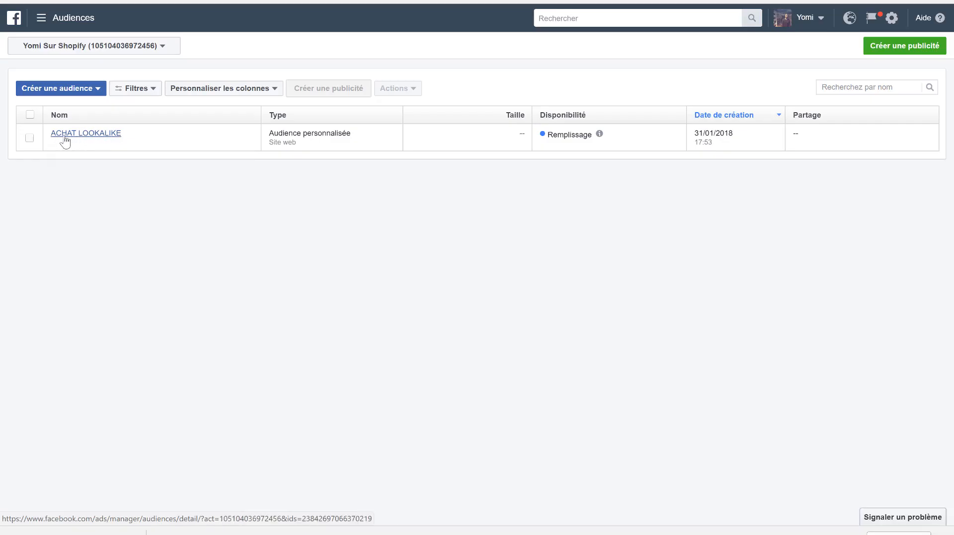
- Rename the ACHAT LOOKALIKE audience as ACHAT and update it
mouse_move(112, 139)
click(30, 139)
mouse_move(88, 130)
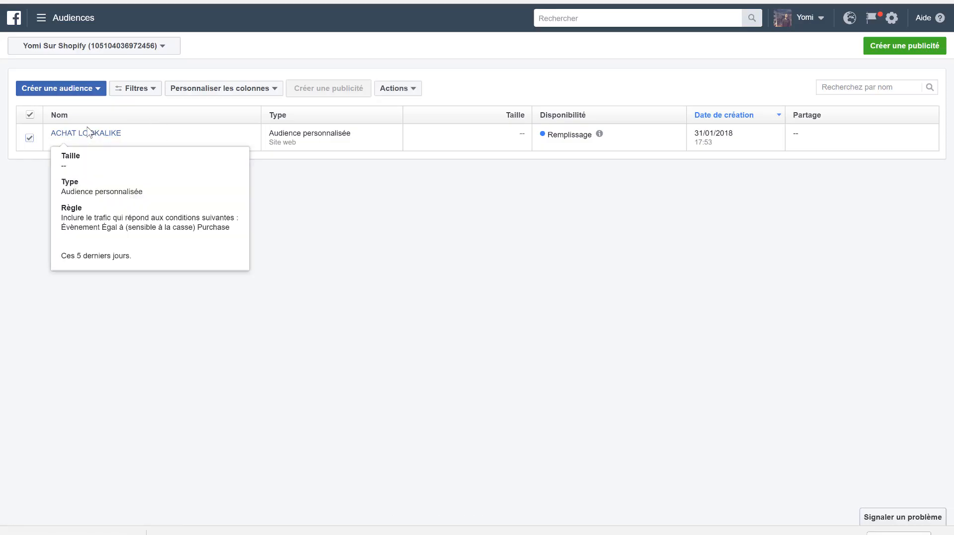
click(208, 93)
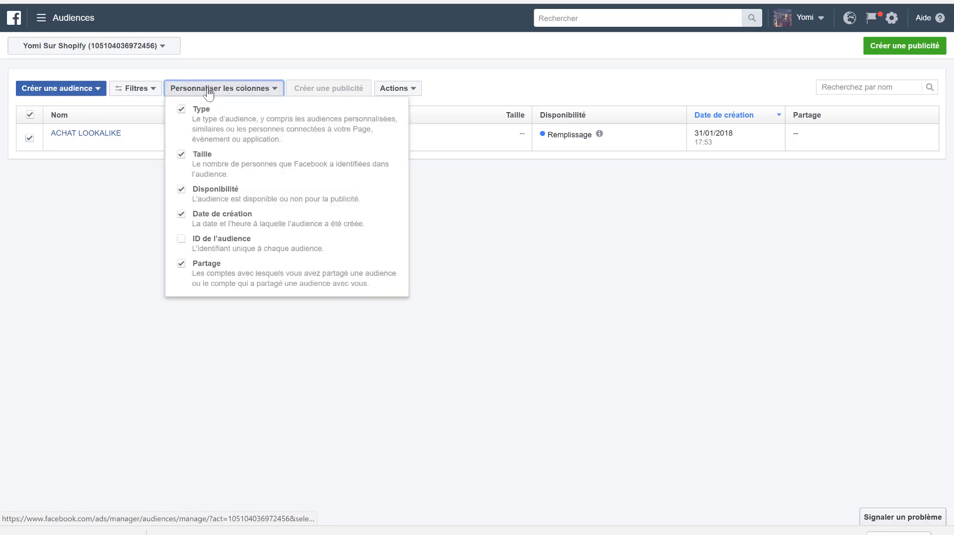
click(401, 90)
click(405, 148)
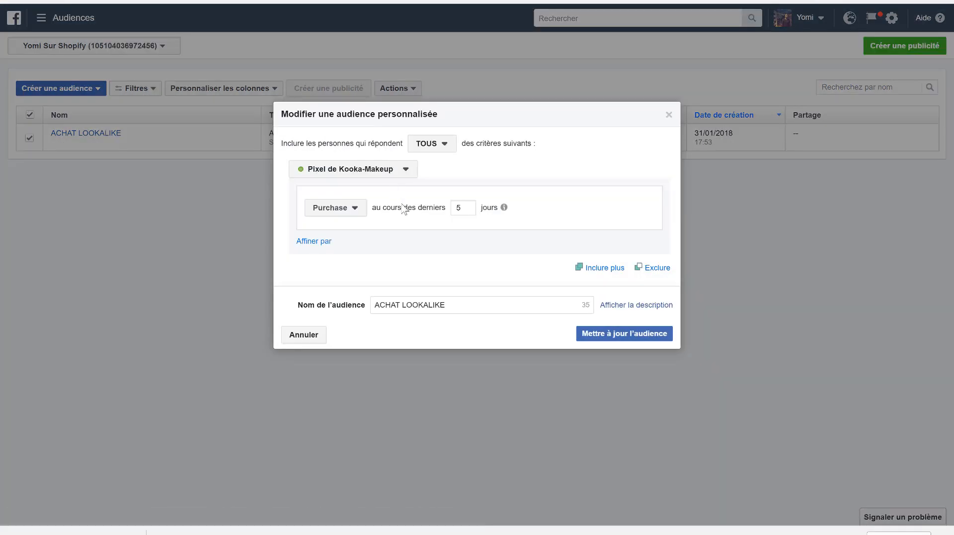
drag(451, 302, 401, 311)
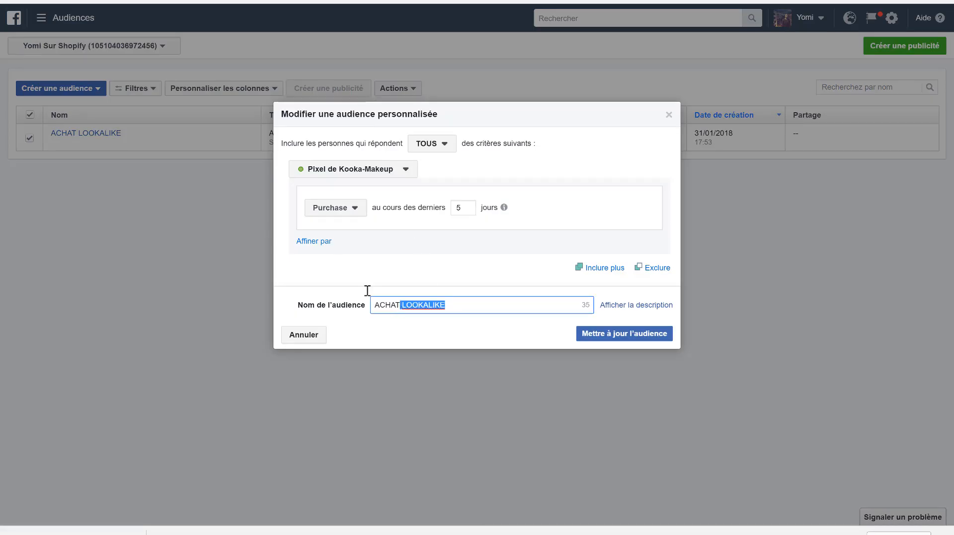
key(BackSpace)
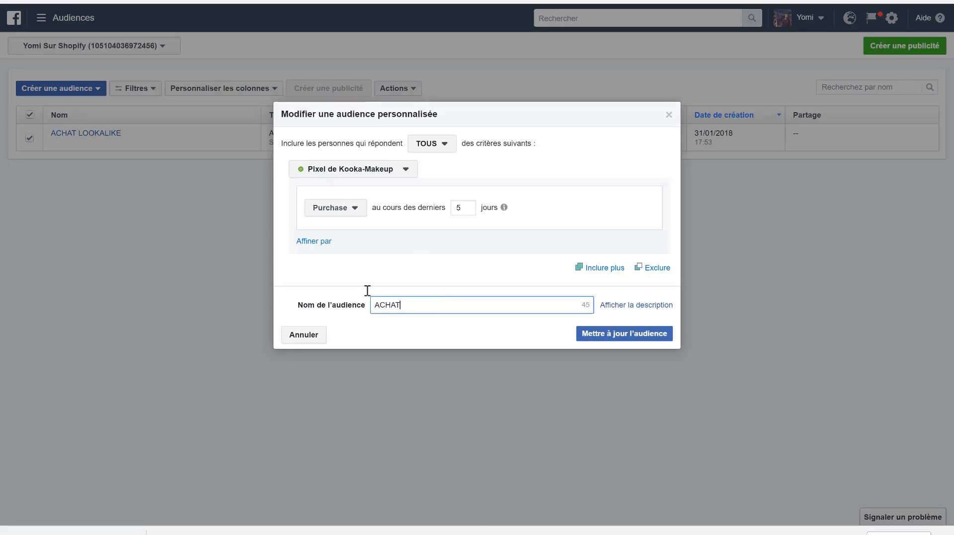
click(614, 339)
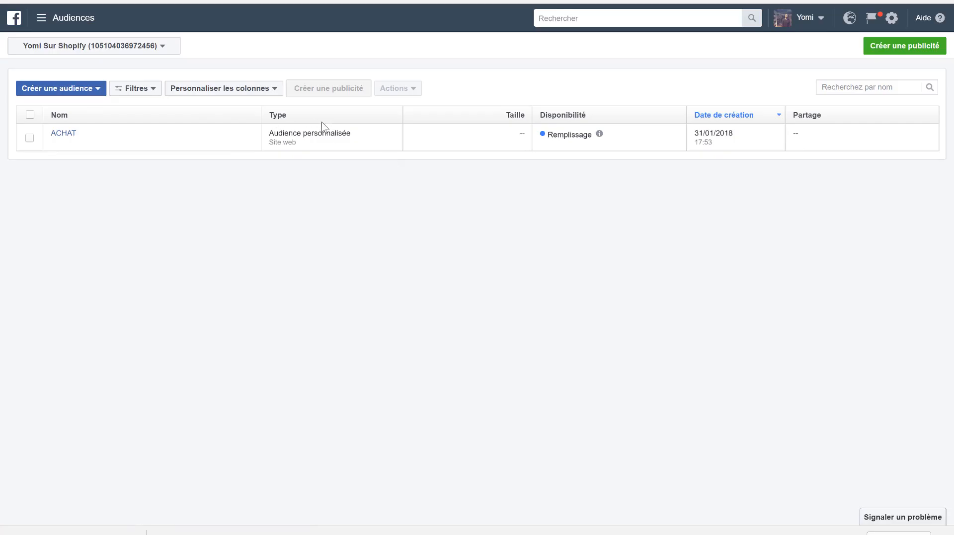
- Create a lookalike audience from the ACHAT custom audience for France, with an audience size of 2% of the country
click(61, 93)
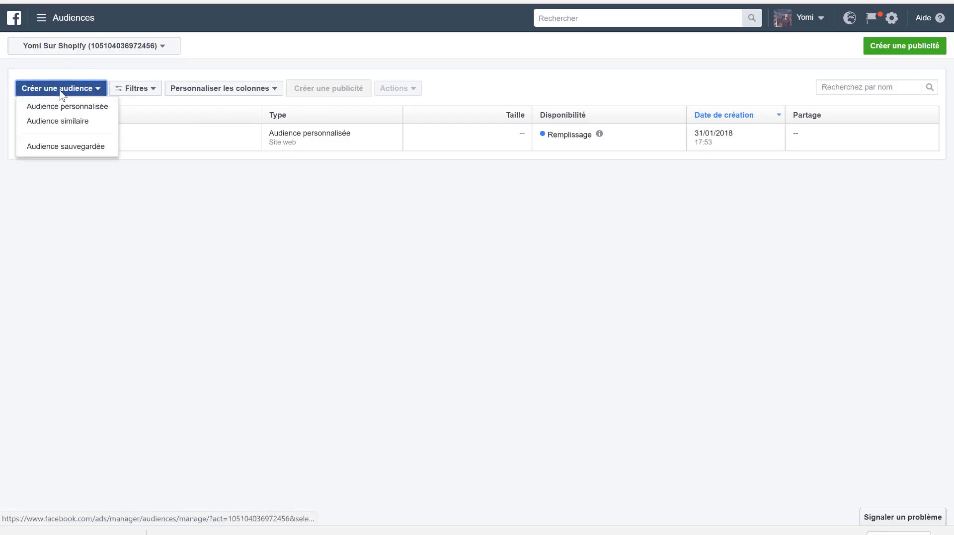
click(70, 121)
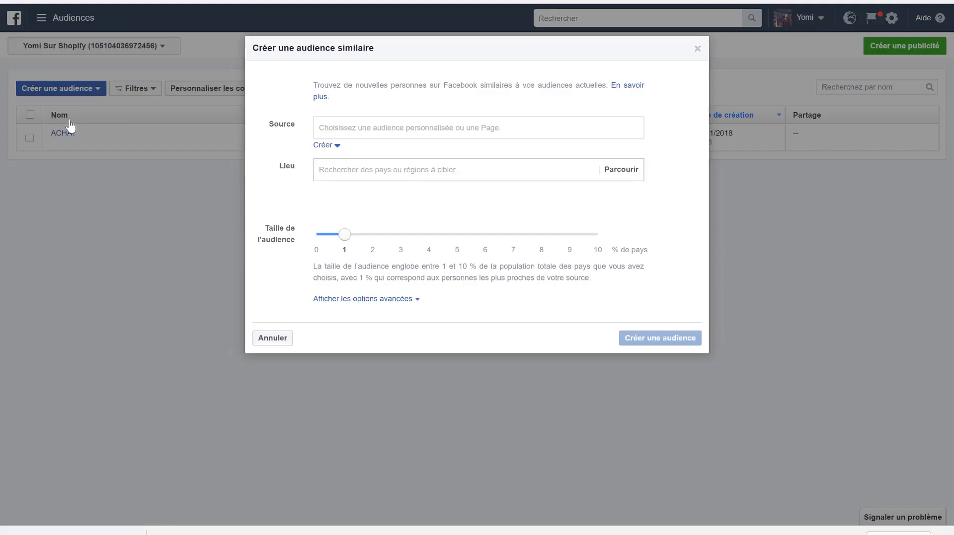
click(347, 127)
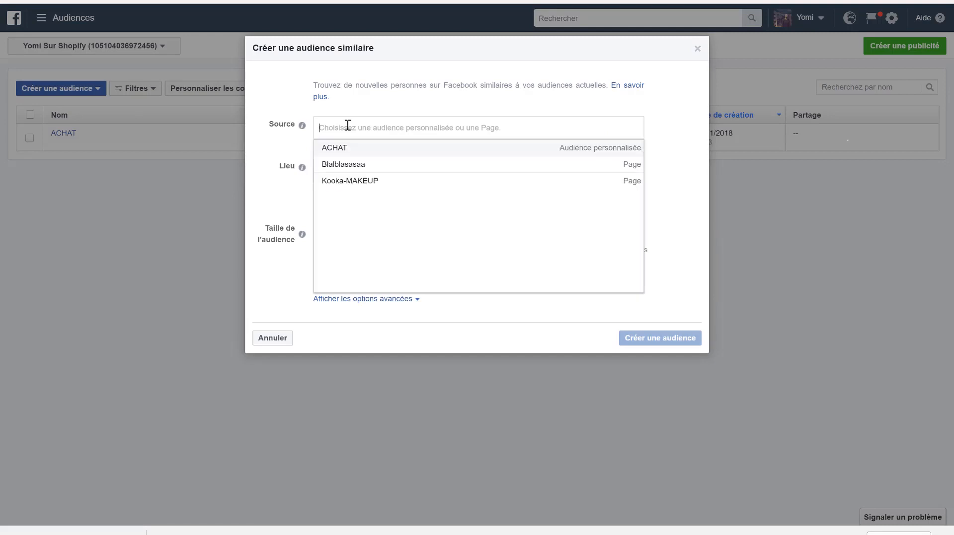
click(335, 154)
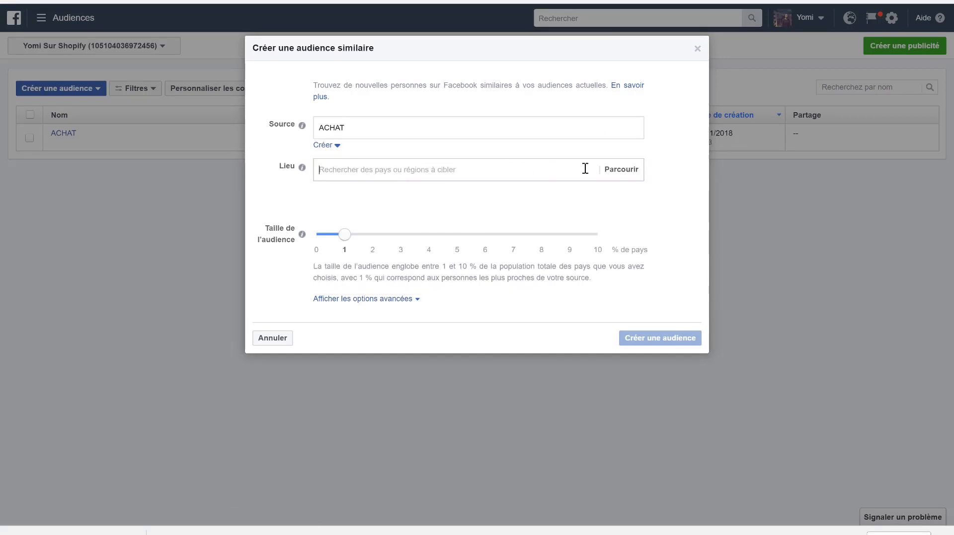
click(612, 171)
click(370, 170)
text(FRANCE)
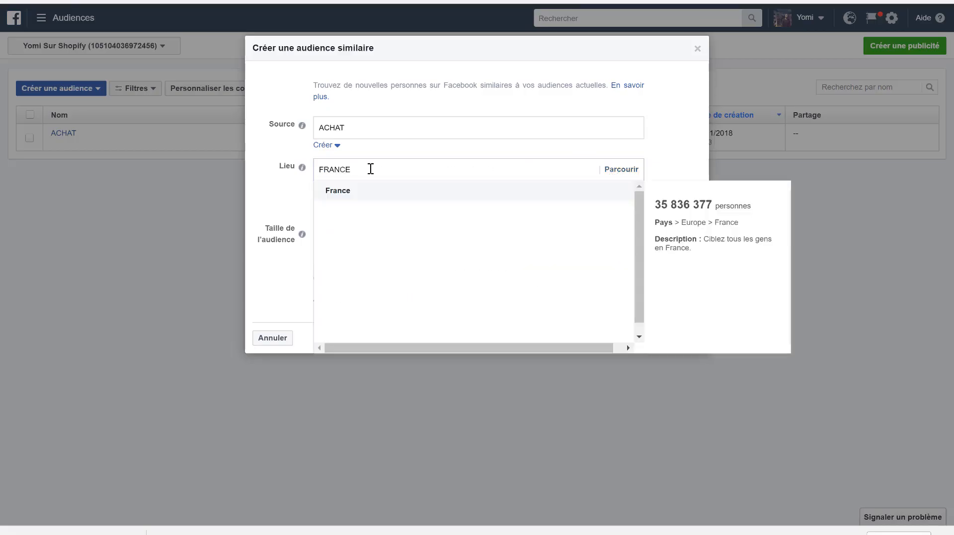
click(358, 195)
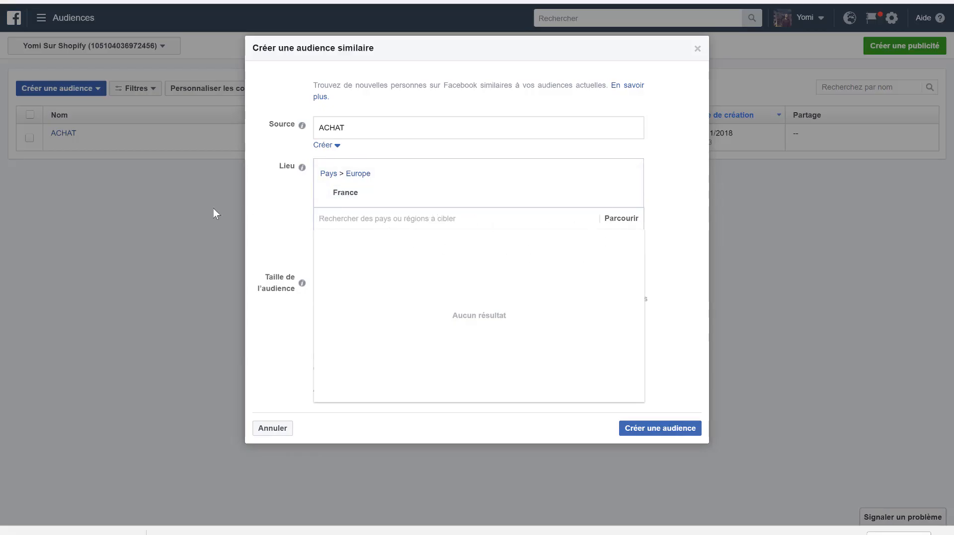
click(291, 269)
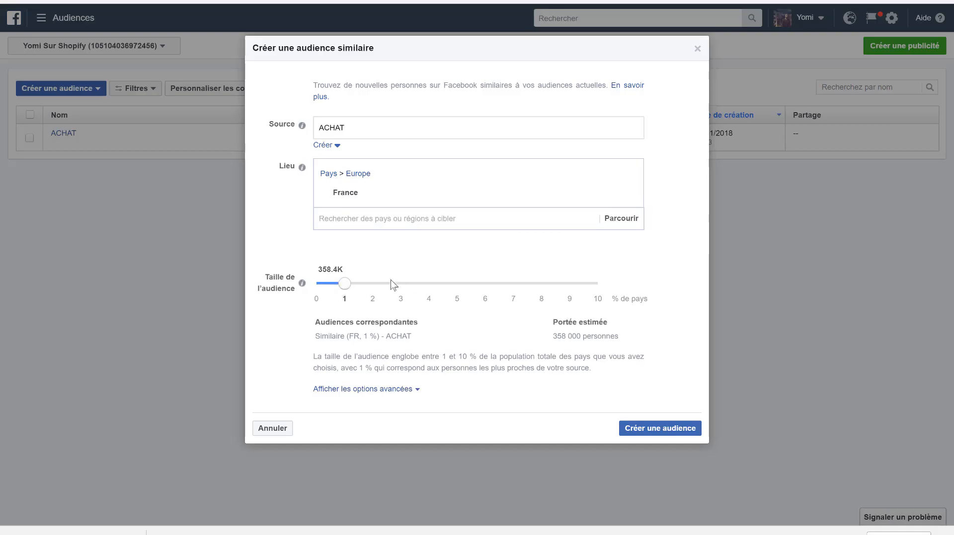
click(369, 291)
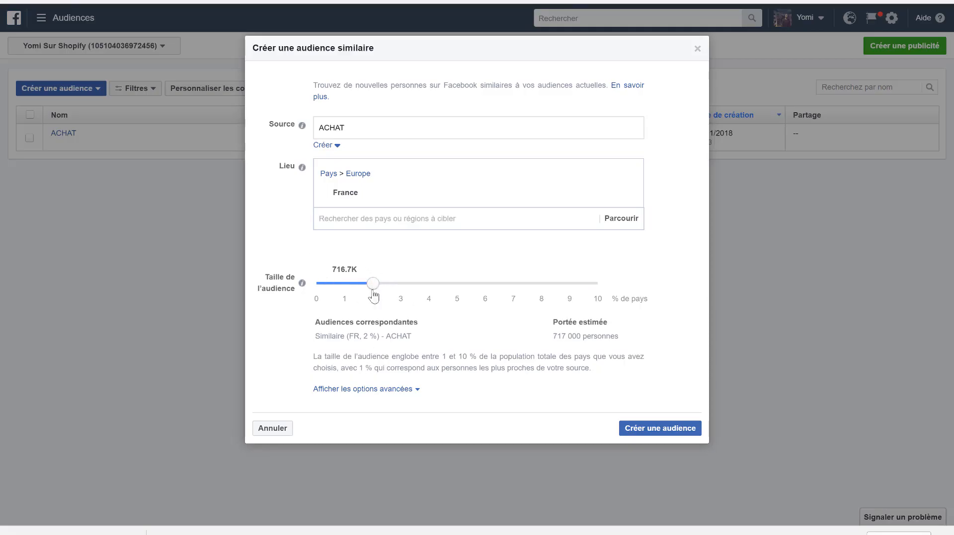
click(653, 430)
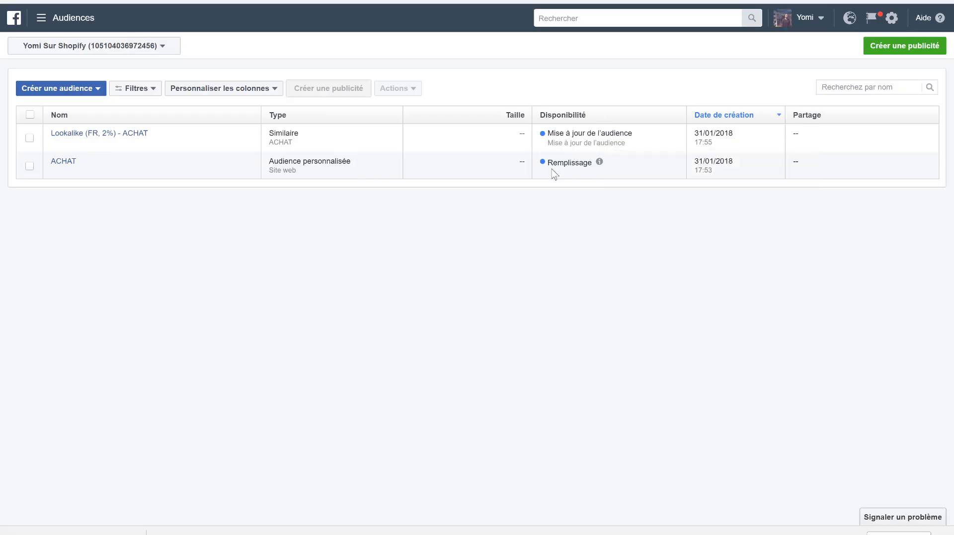
- Create a lookalike audience from the ACHAT custom audience for Belgium (Belgique), with an audience size of 2% of the country
click(58, 91)
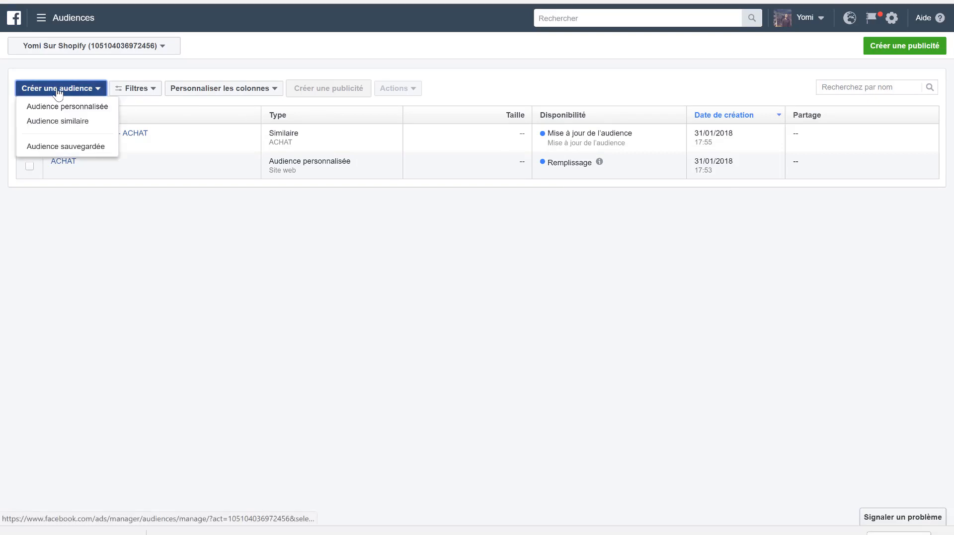
click(69, 121)
click(347, 130)
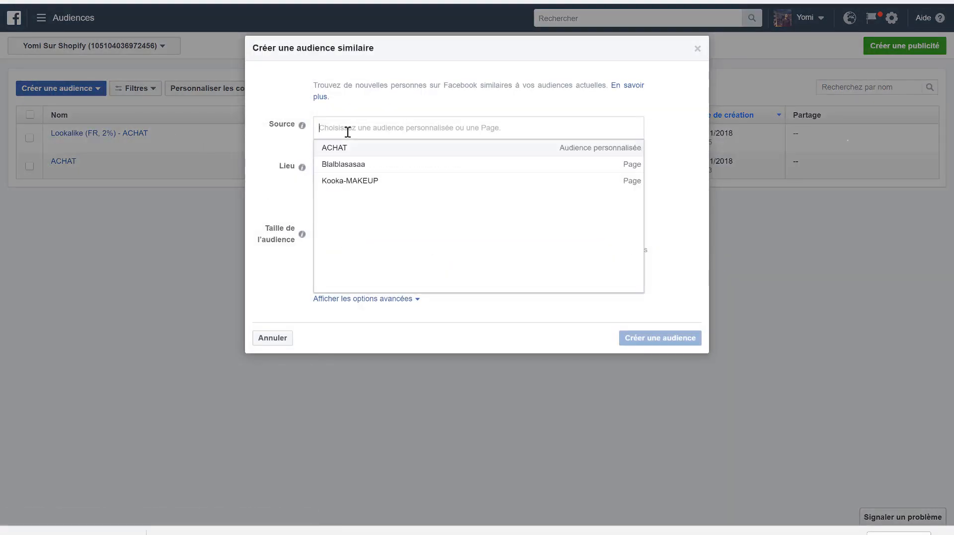
click(352, 154)
click(332, 170)
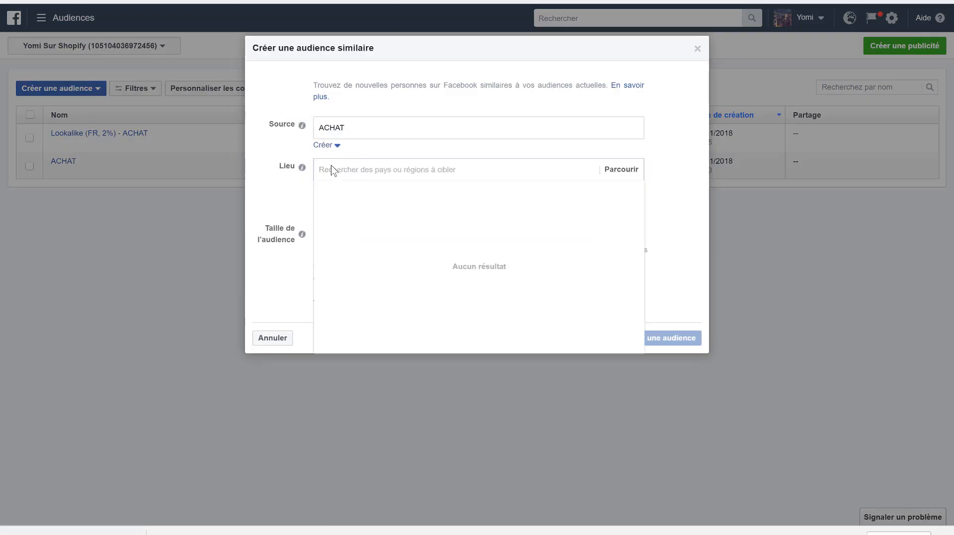
text(BELGI)
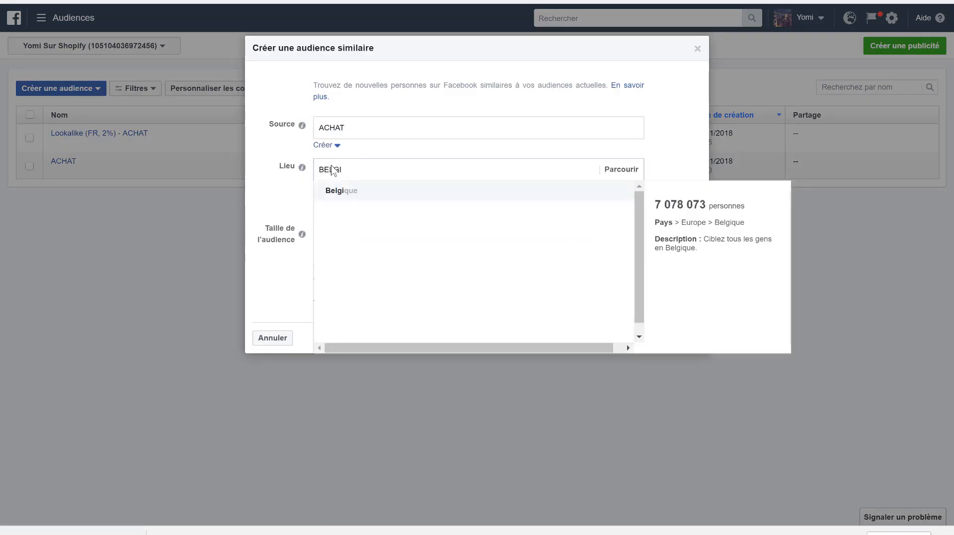
click(343, 194)
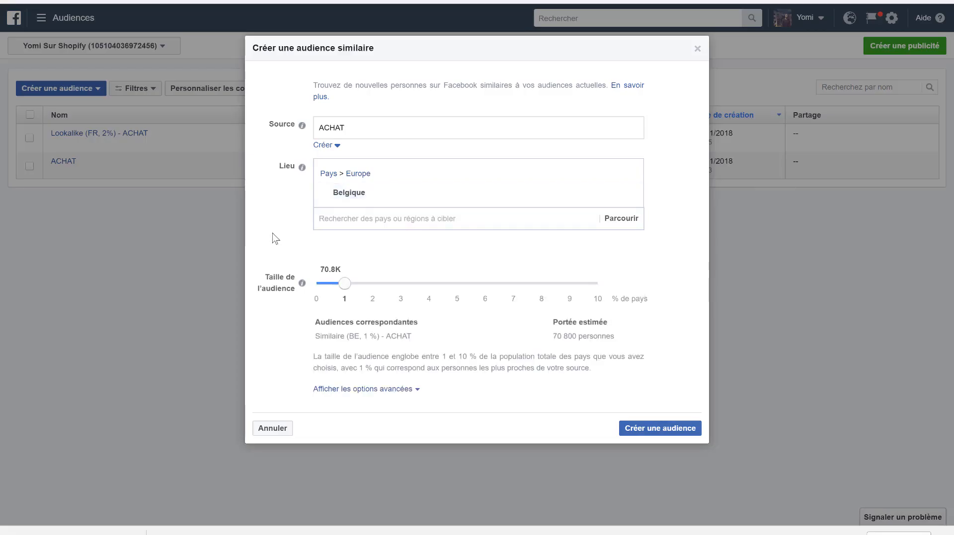
drag(345, 285, 374, 292)
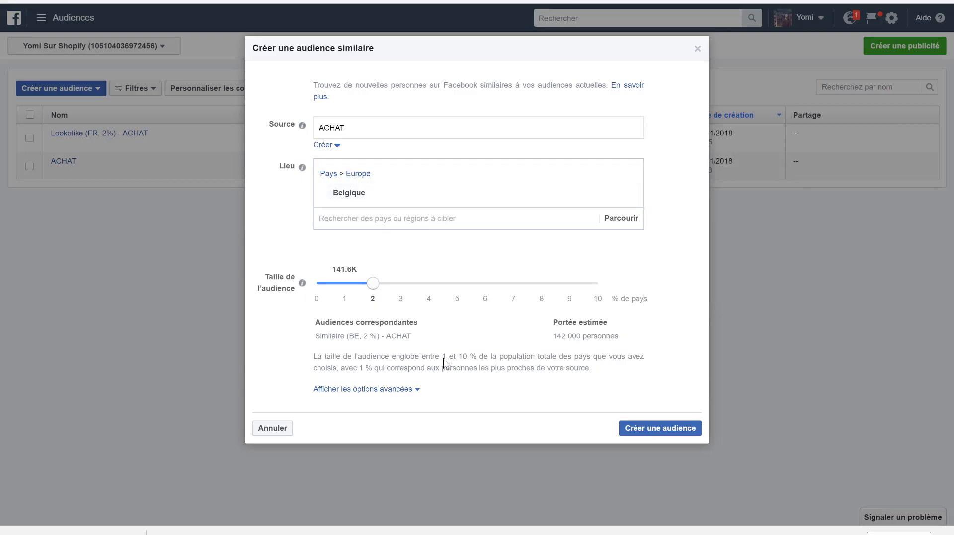
click(664, 431)
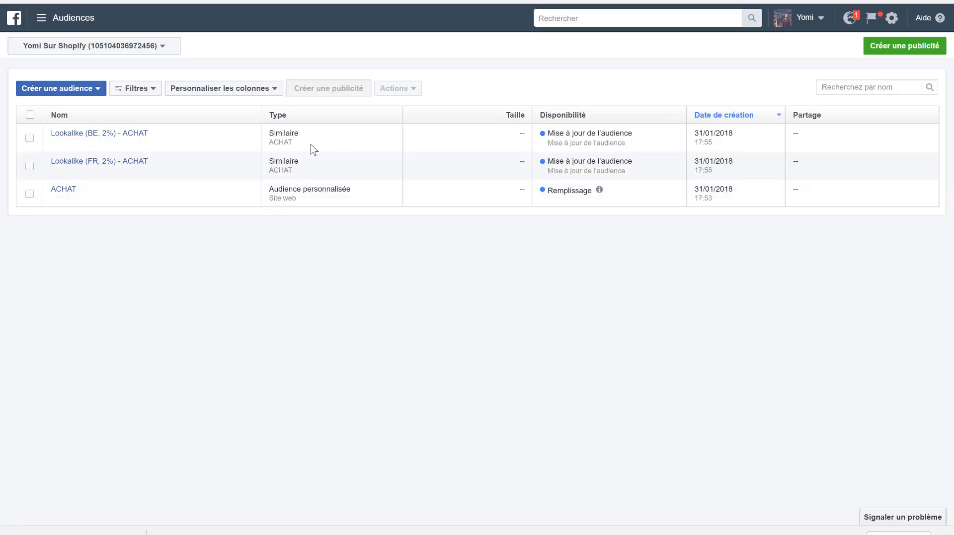
- Create a lookalike audience from the ACHAT custom audience for Switzerland (Suisse), with an audience size of 2% of the country
click(70, 89)
click(79, 126)
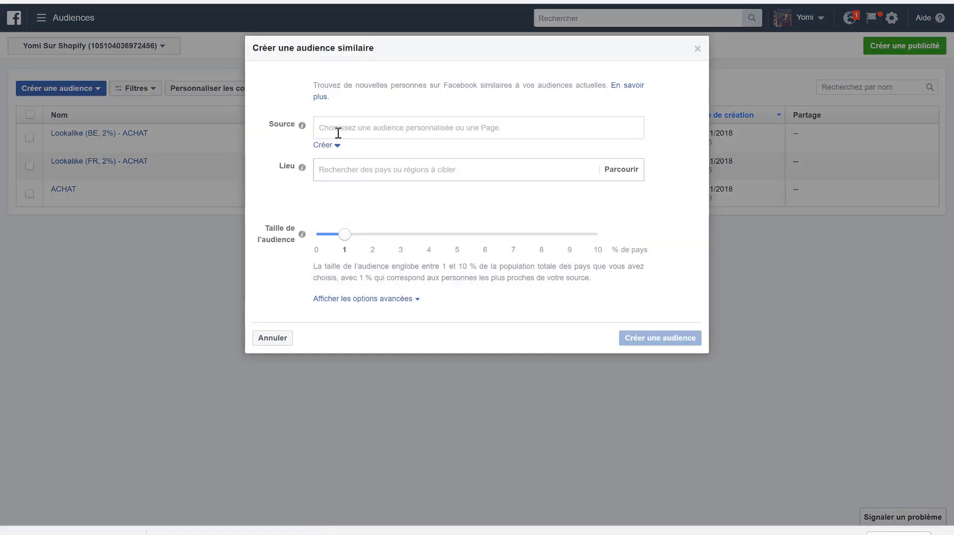
click(365, 130)
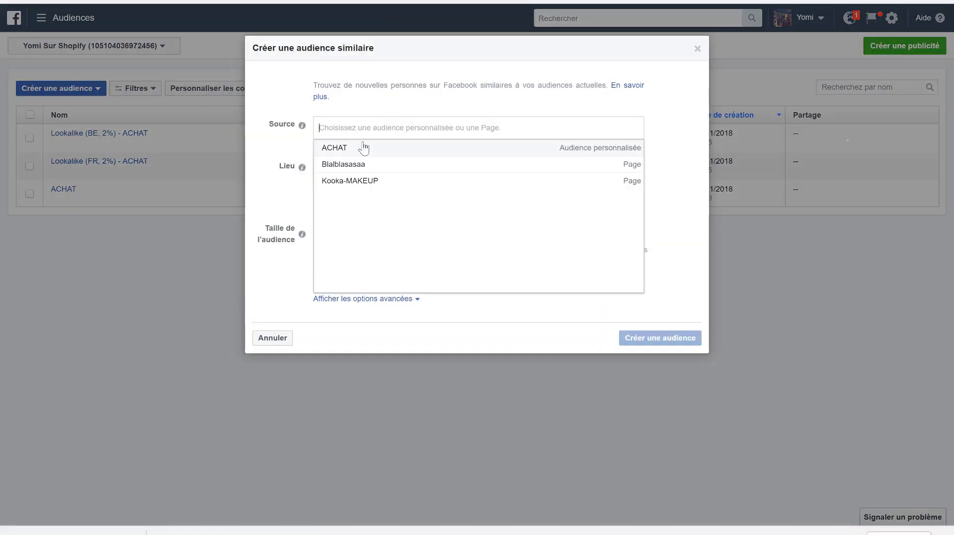
click(364, 145)
click(356, 167)
text(SU)
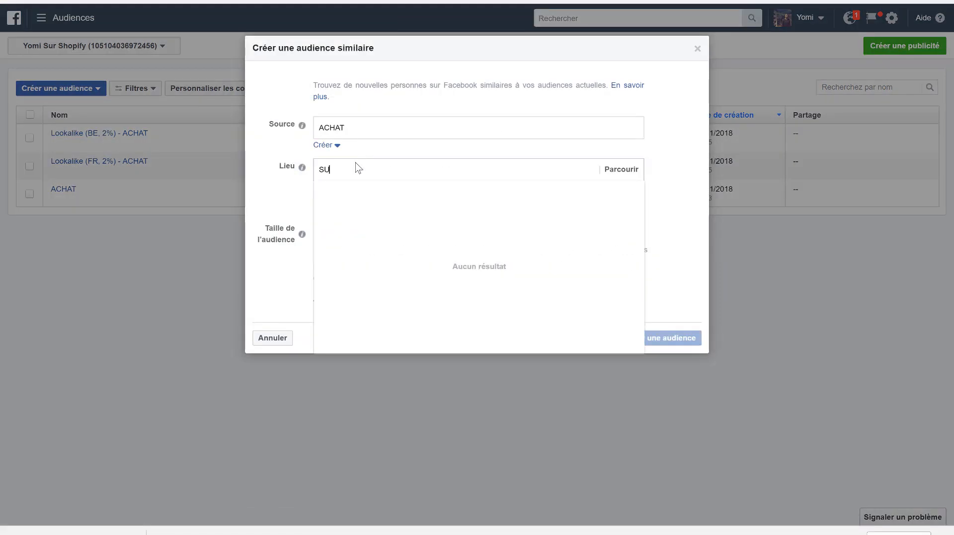
text(ISSE)
click(352, 192)
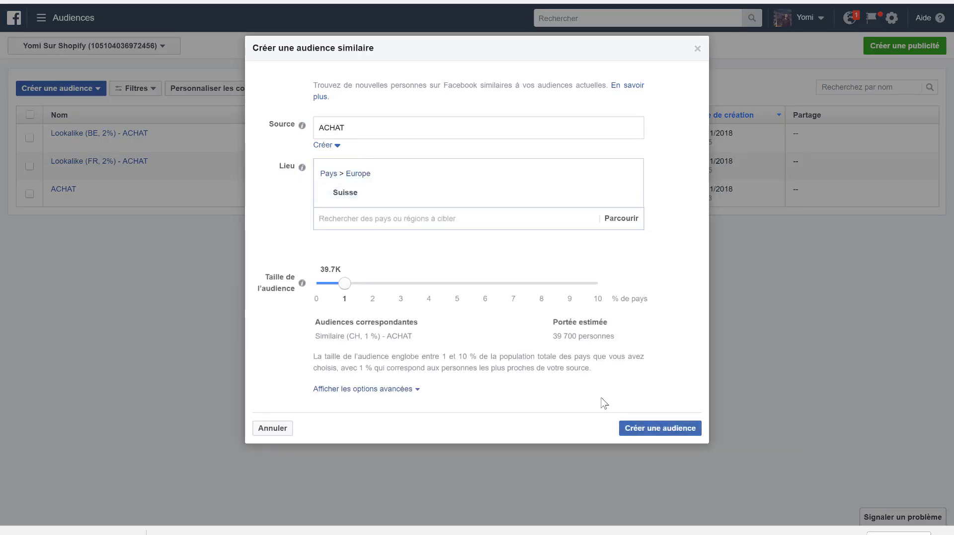
click(374, 284)
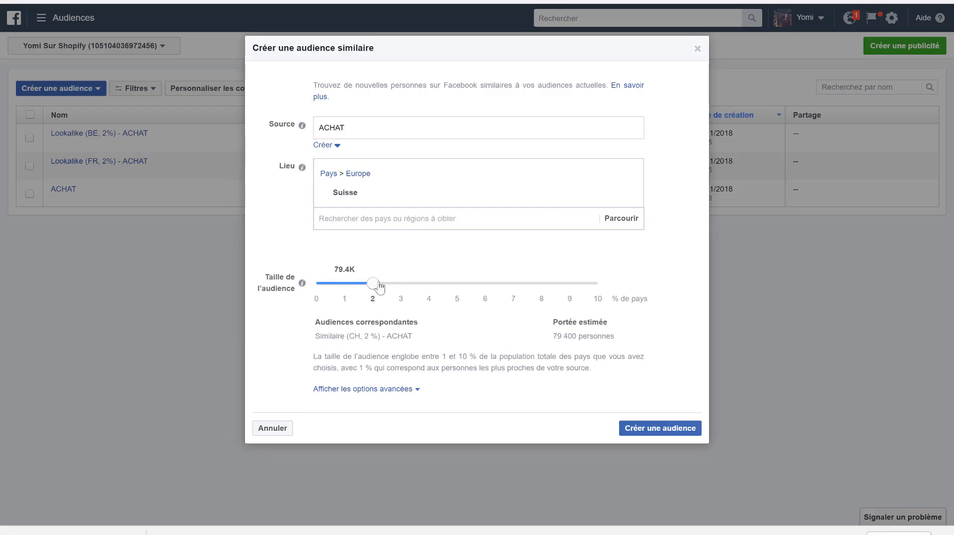
click(685, 440)
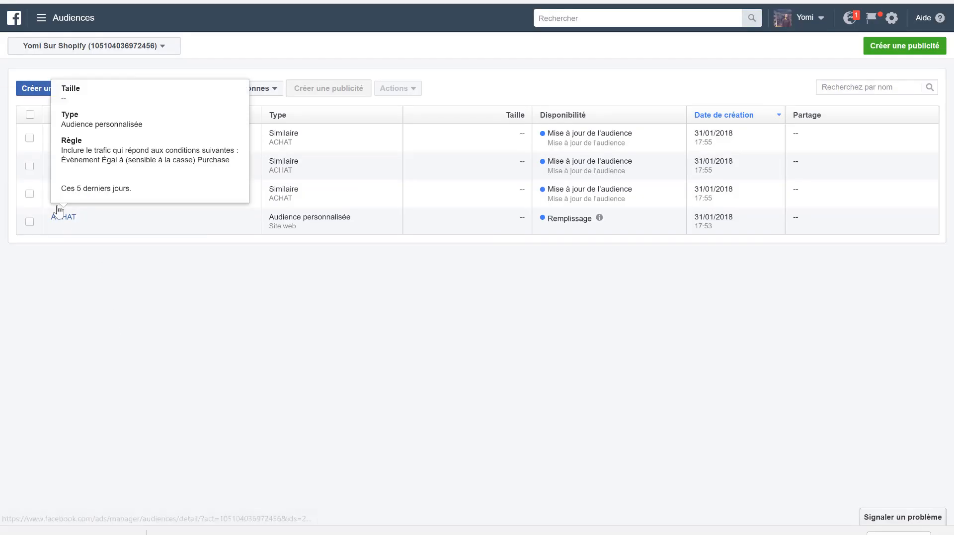
- Examine the pixel events available as criteria for a website-traffic custom audience, and discard the unsaved audience
click(69, 90)
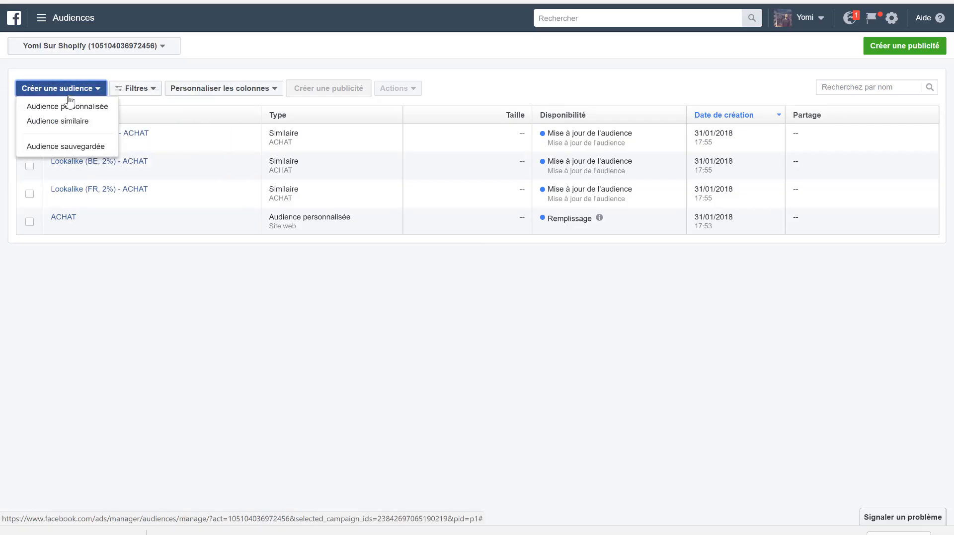
click(69, 107)
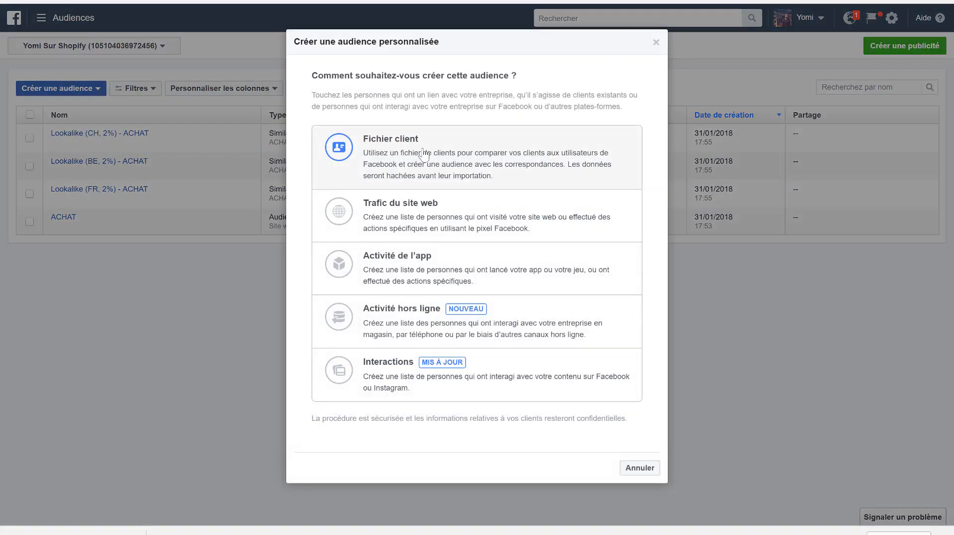
click(340, 211)
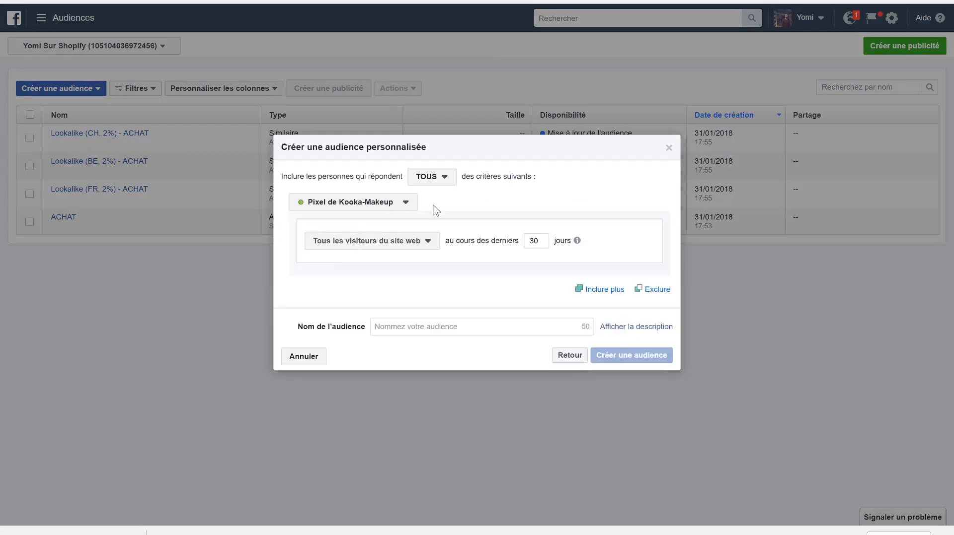
click(363, 243)
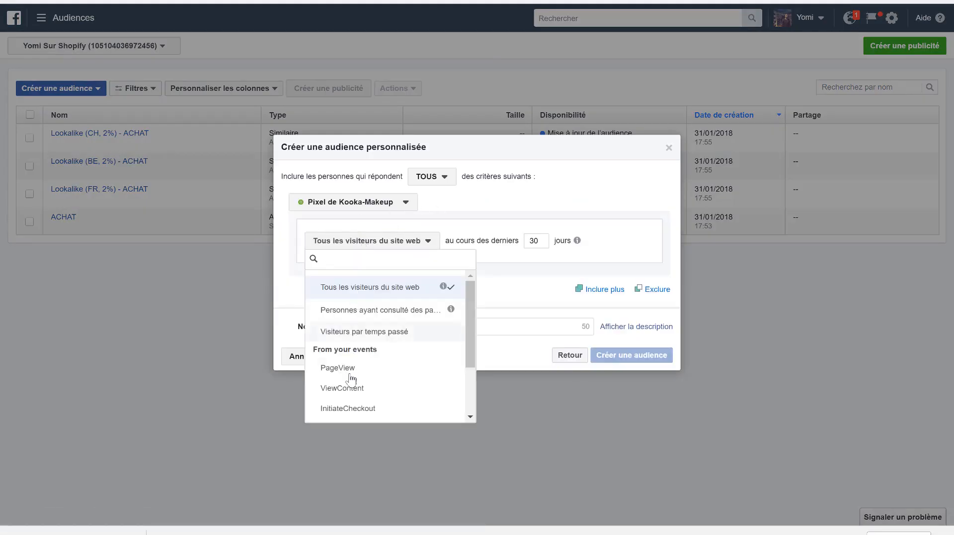
scroll(349, 411, down, 2)
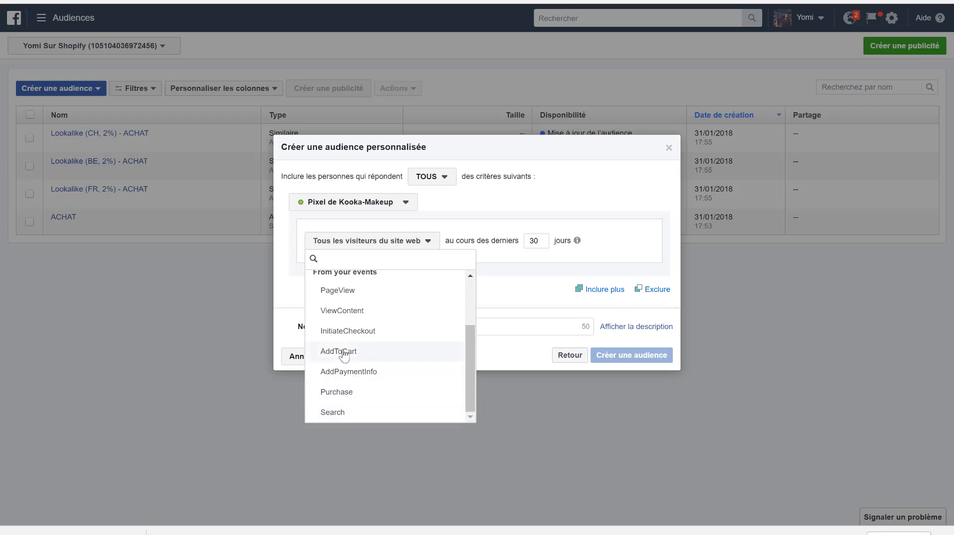
scroll(333, 304, up, 2)
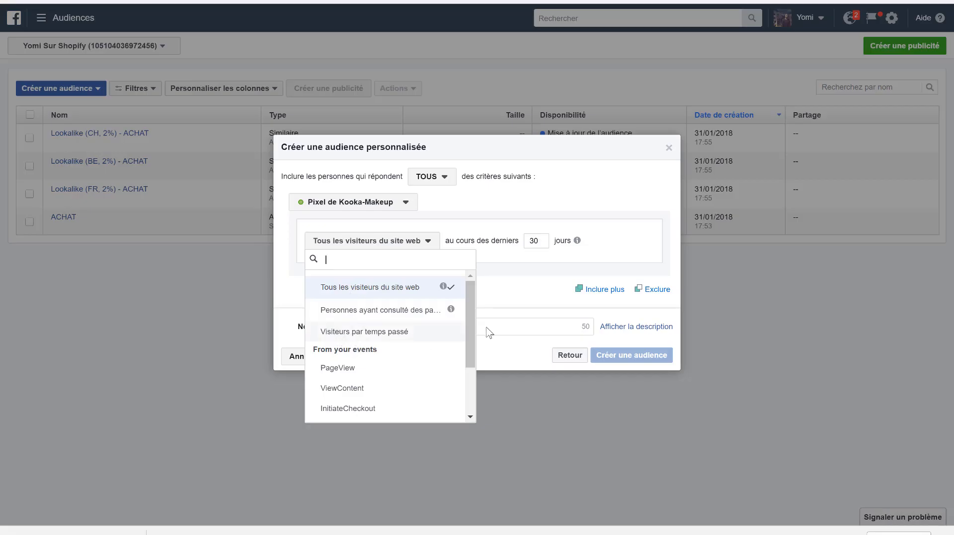
click(478, 225)
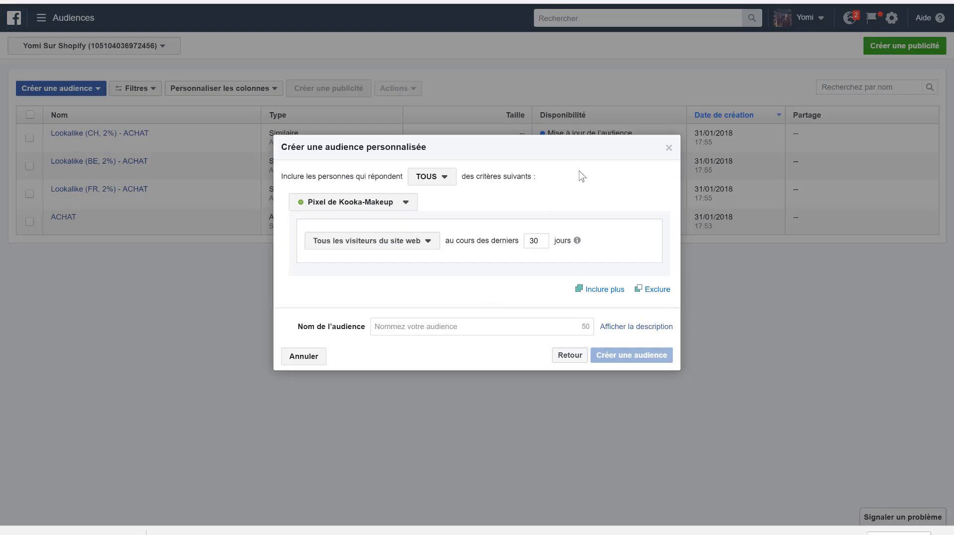
click(668, 148)
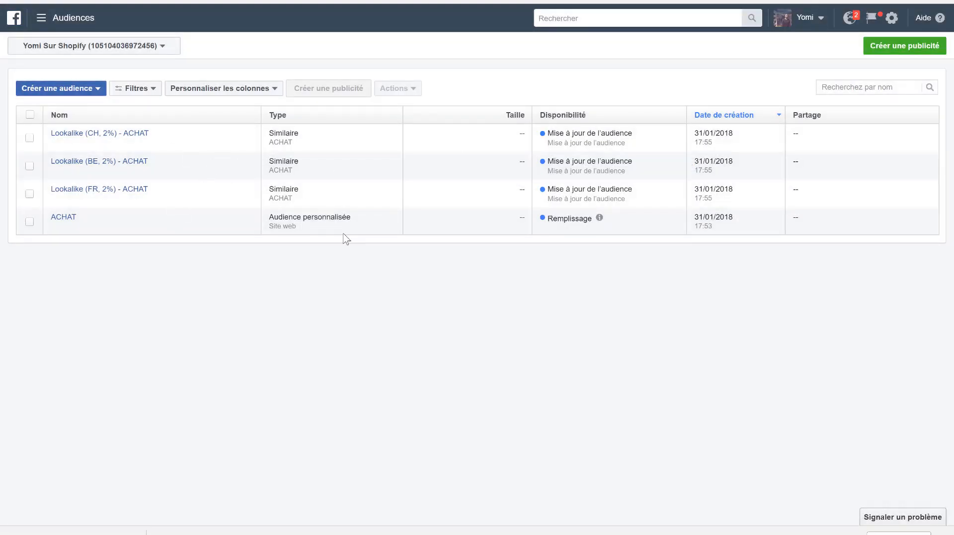
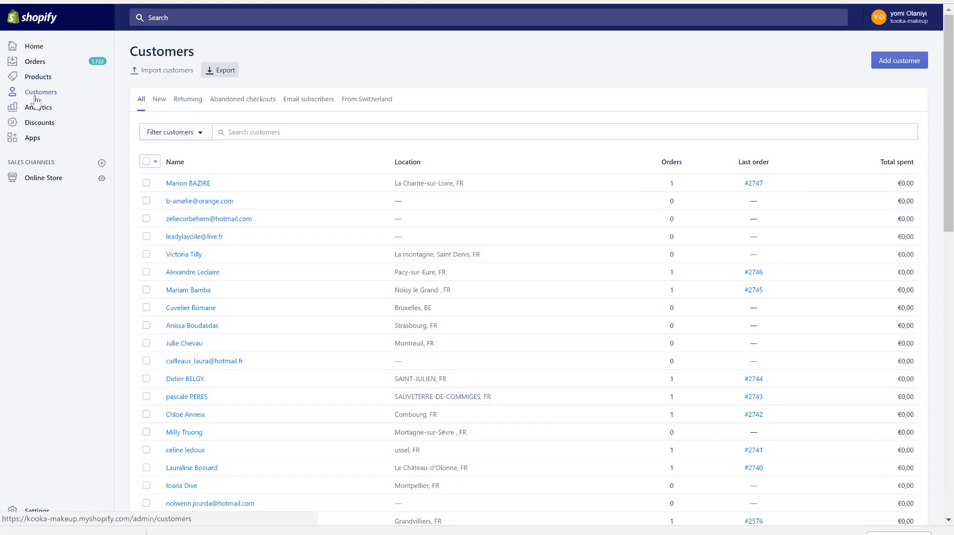
- In Shopify, export the store's customer list as a CSV for Excel, Numbers, or other spreadsheet programs
click(36, 97)
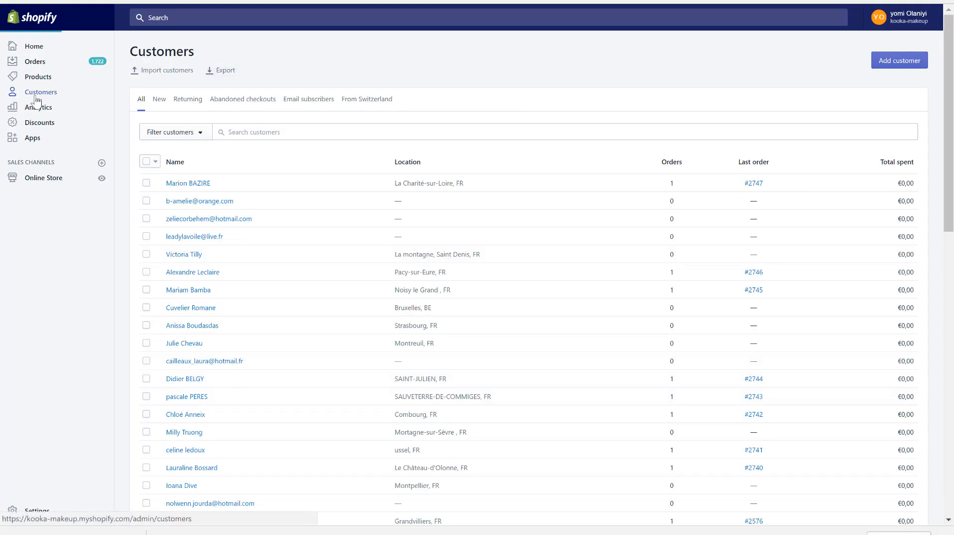
click(223, 71)
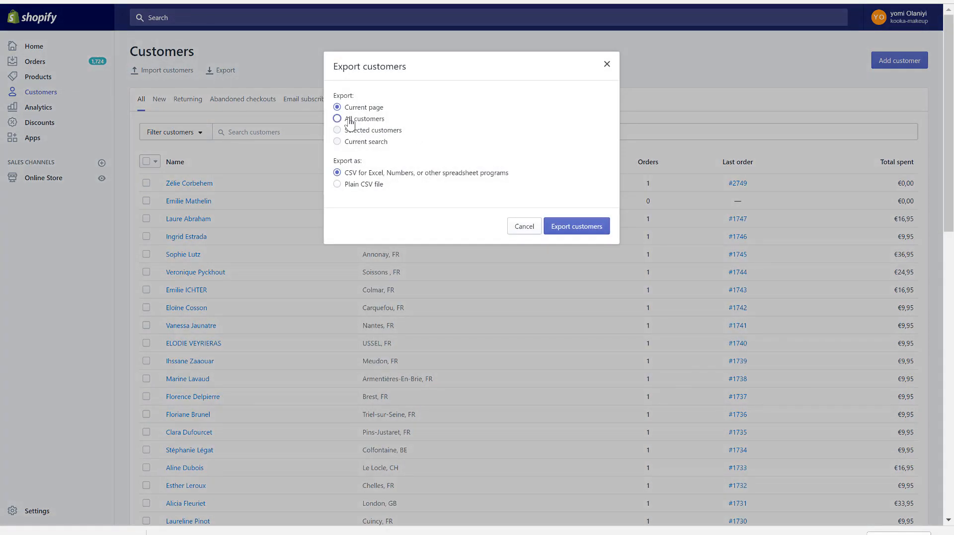
click(586, 233)
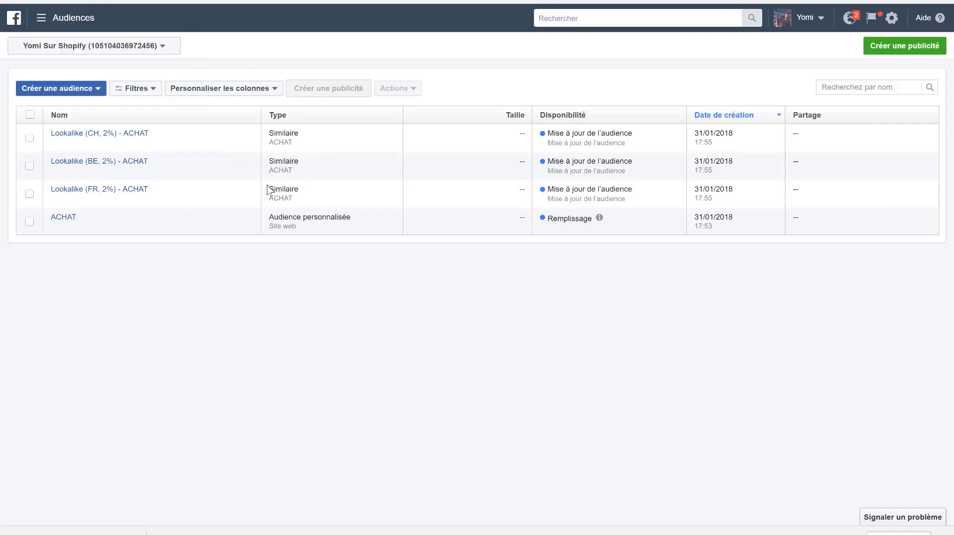
- In Facebook Audiences, start a custom audience from your own customer file and upload customers_export.csv as its source
click(49, 92)
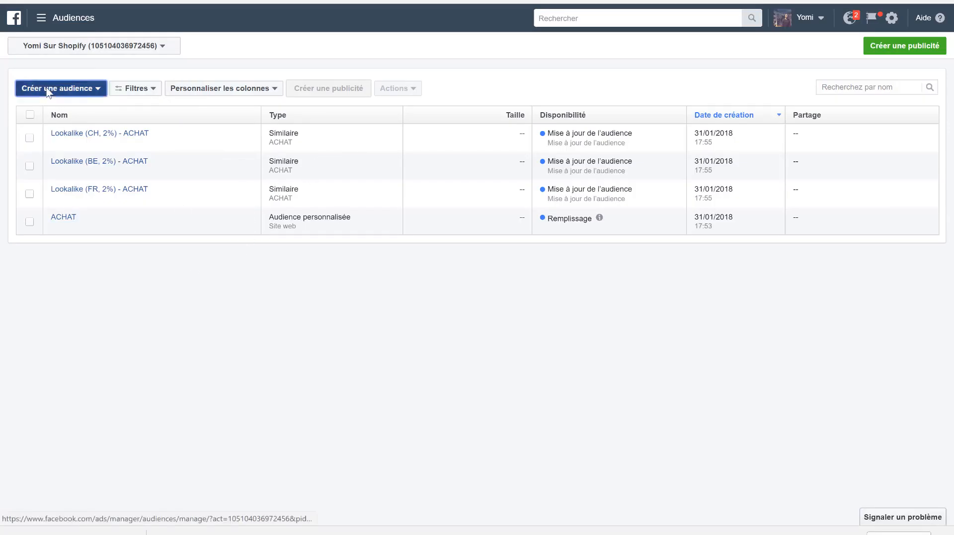
click(90, 120)
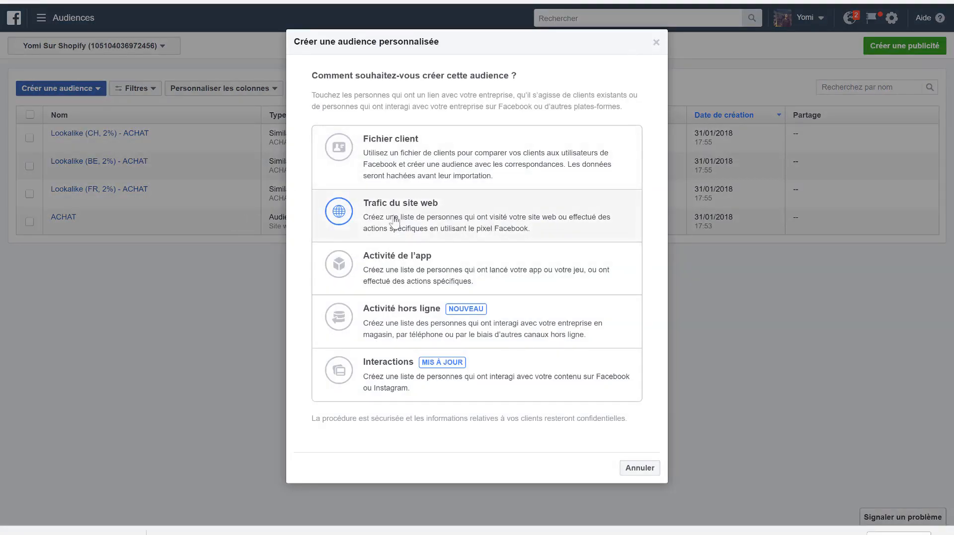
click(426, 154)
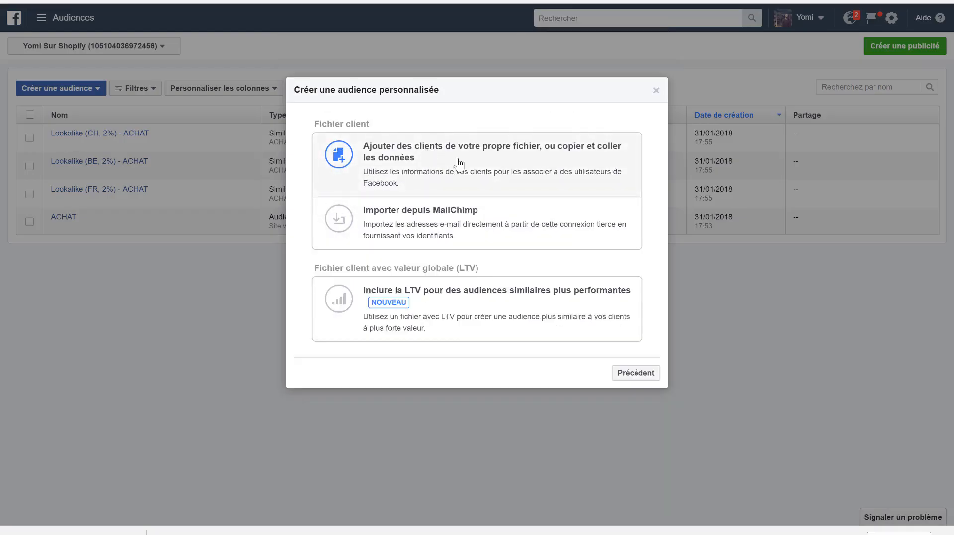
click(407, 185)
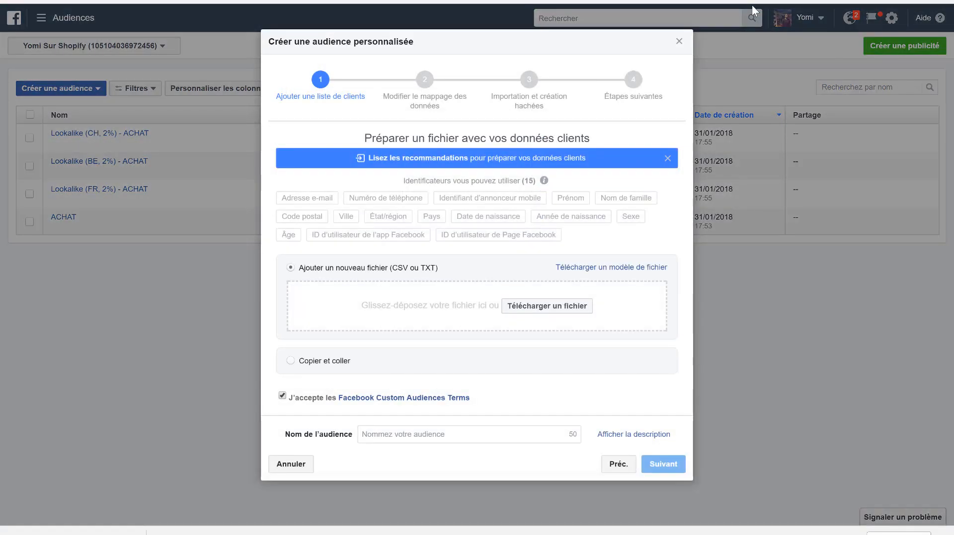
click(546, 306)
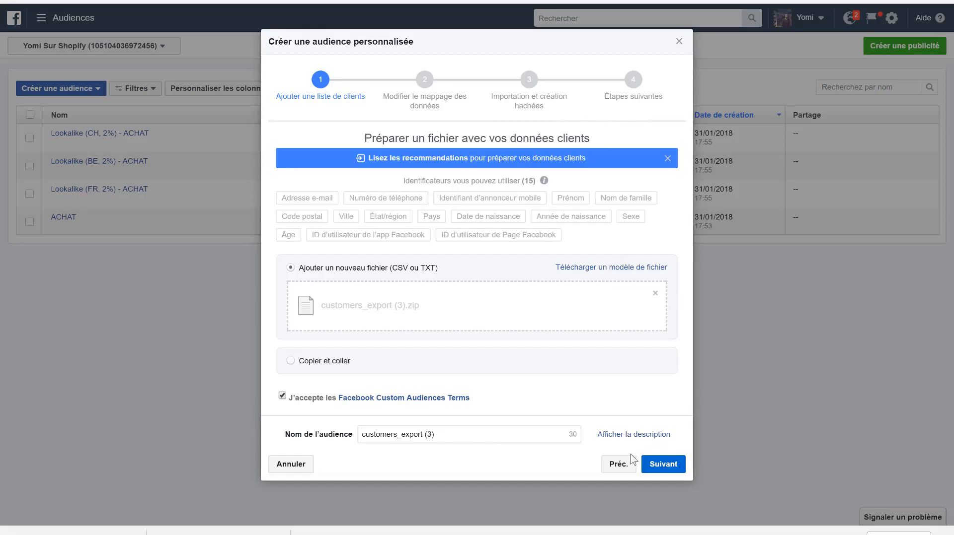
click(665, 467)
click(670, 466)
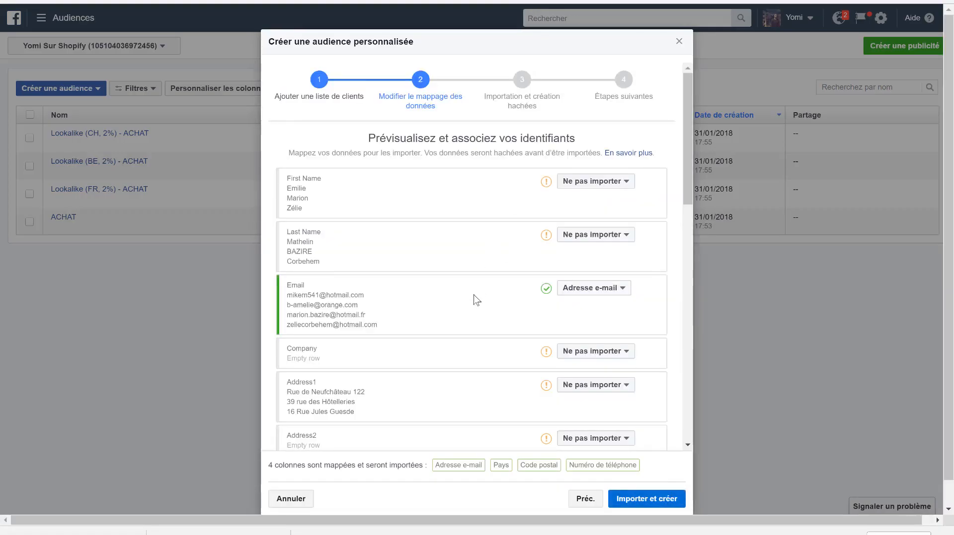
- Map the First Name column to Prénom and the Last Name column to Nom de famille
scroll(474, 299, down, 5)
scroll(476, 299, up, 6)
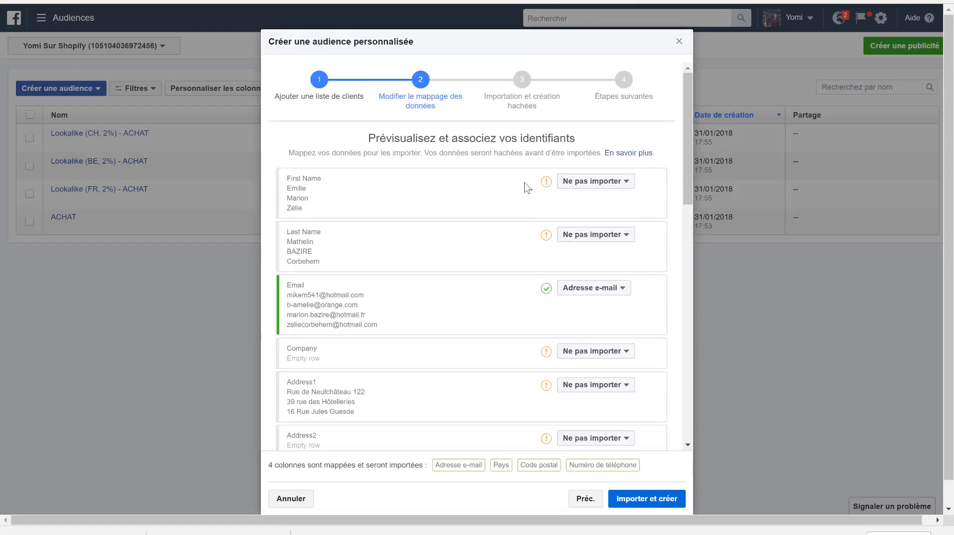
click(582, 183)
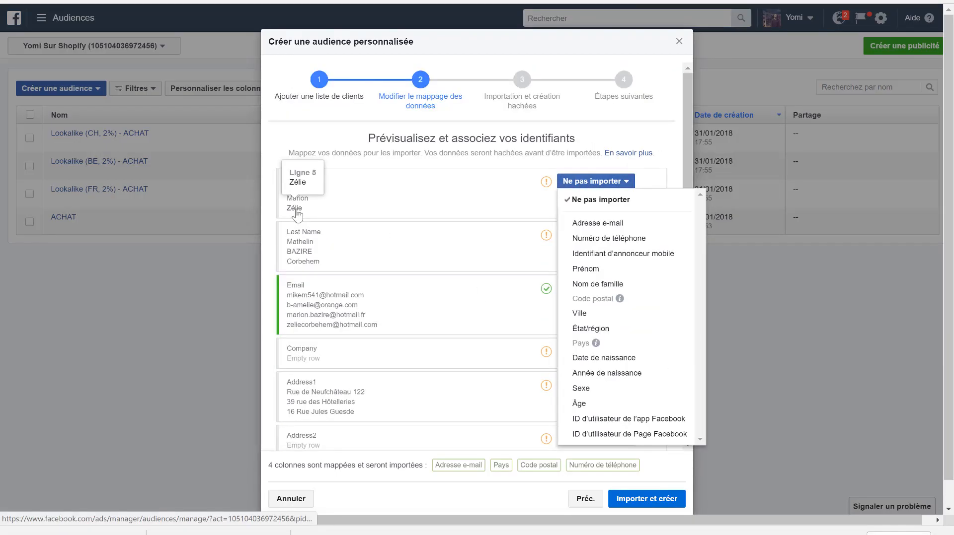
click(606, 272)
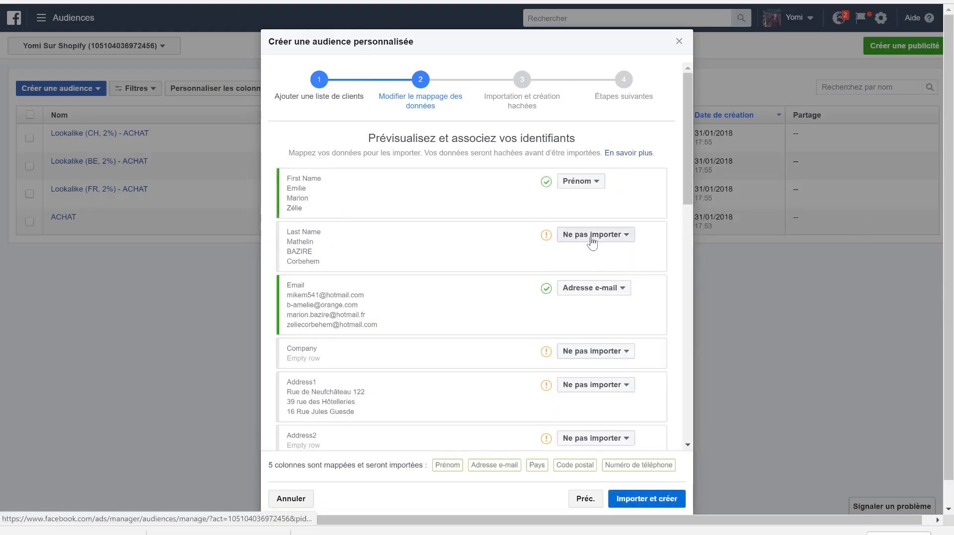
click(597, 238)
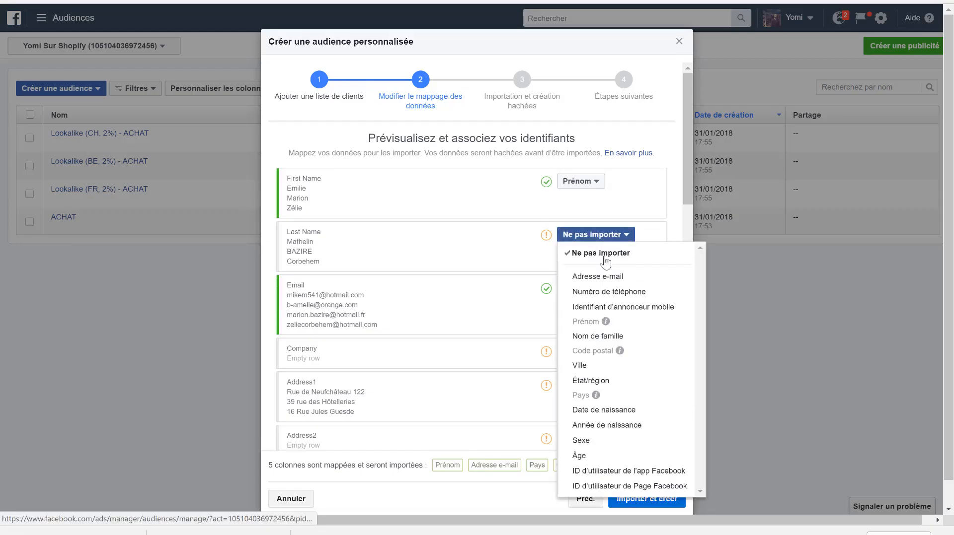
click(602, 337)
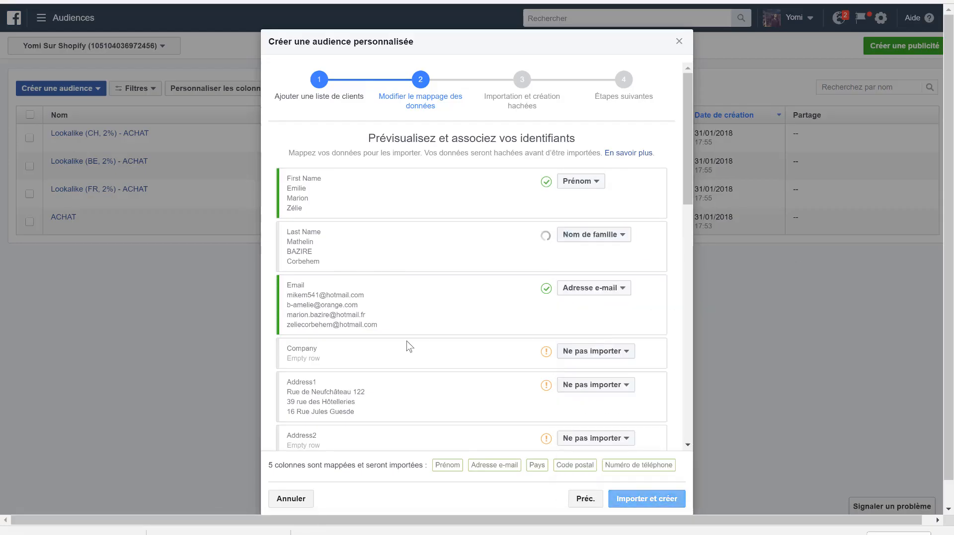
- Review the remaining column mappings without changing them, and import the customer data to create the customers_export custom audience
scroll(352, 336, down, 3)
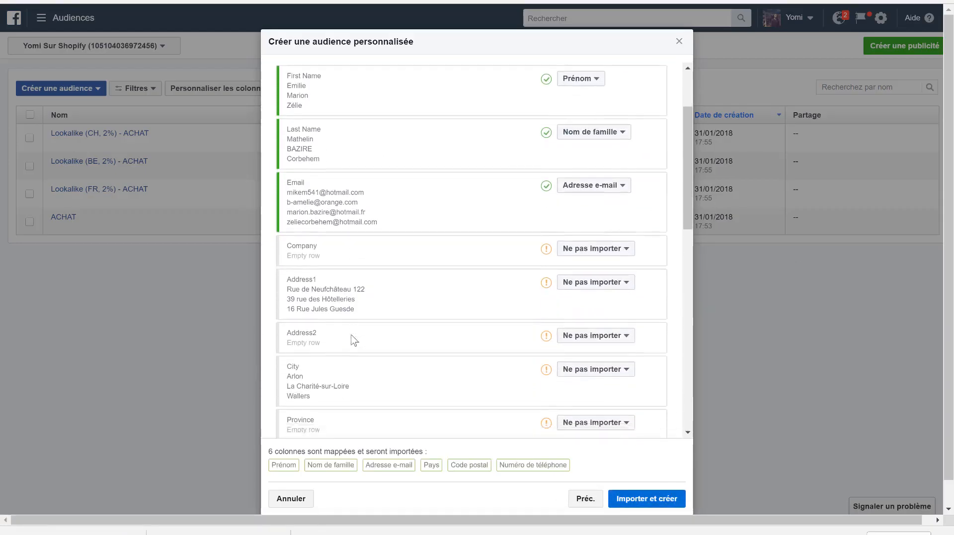
scroll(353, 268, down, 2)
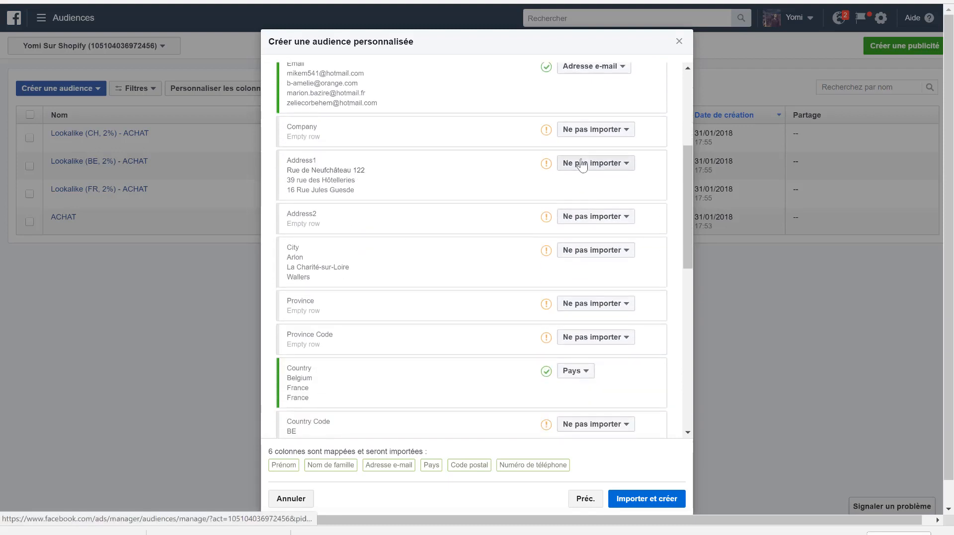
click(582, 163)
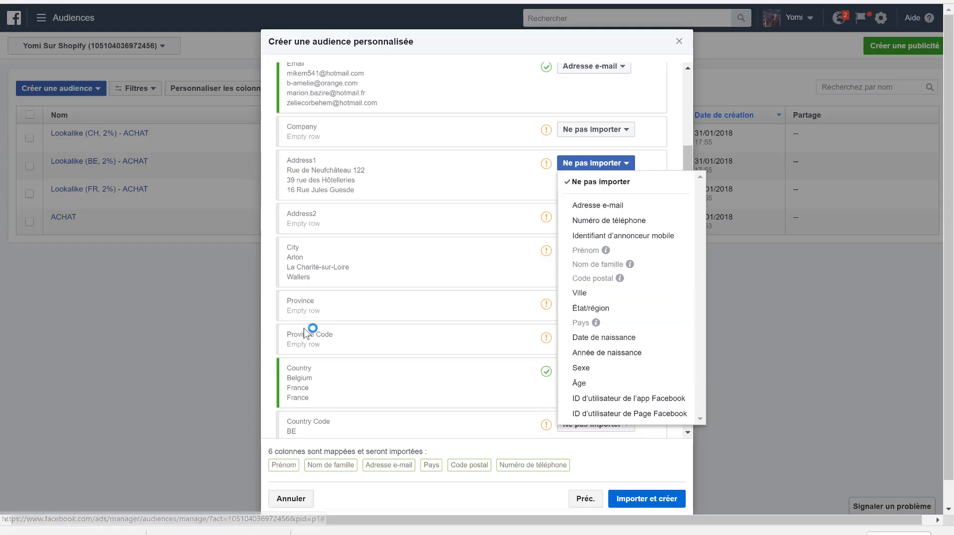
scroll(462, 278, down, 3)
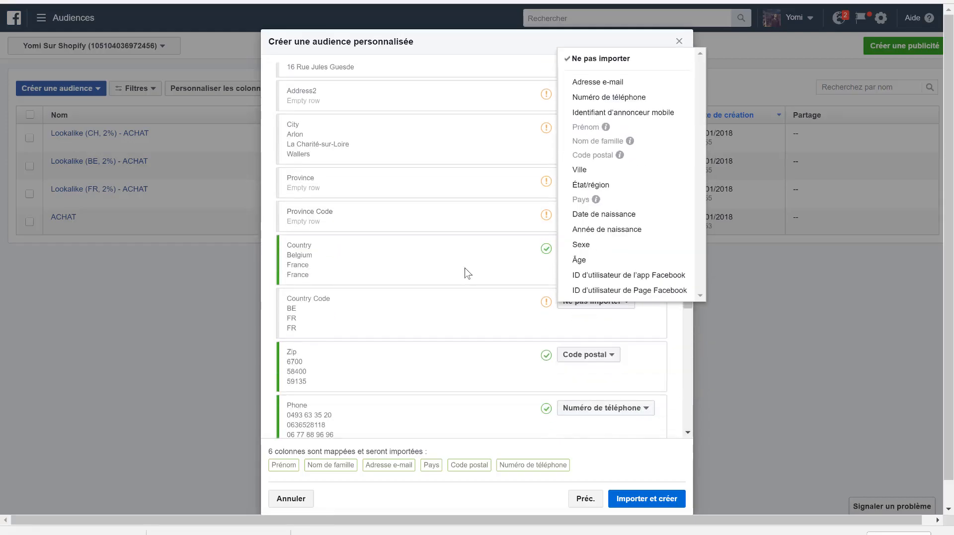
scroll(366, 322, down, 1)
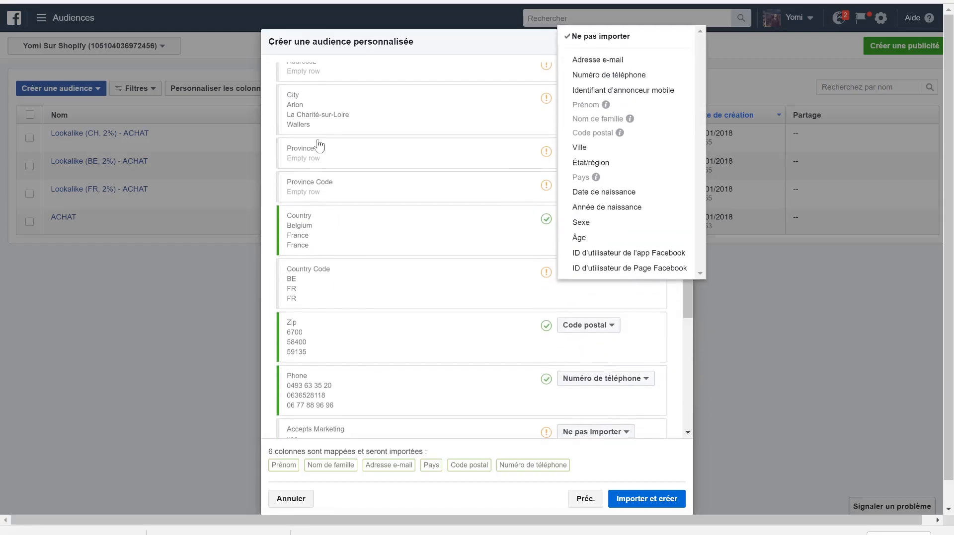
scroll(318, 145, up, 2)
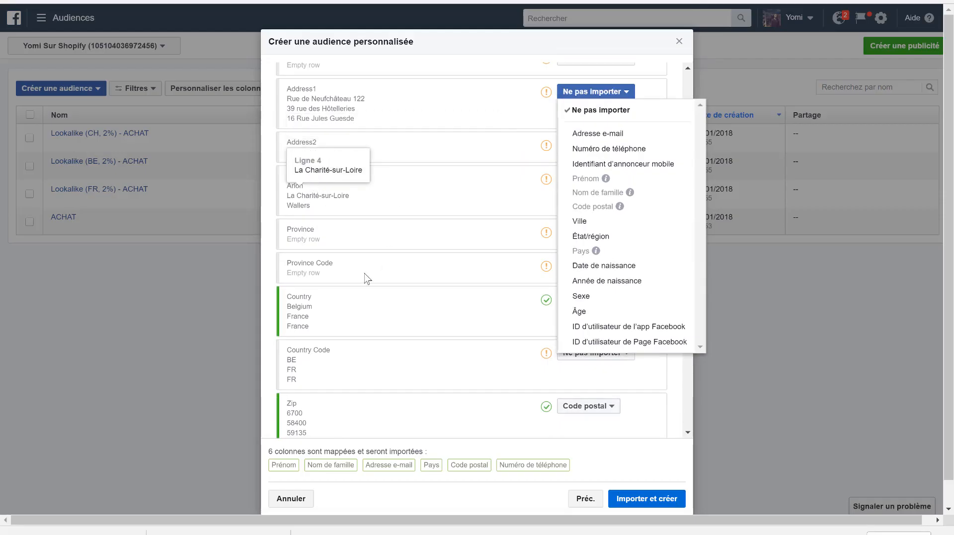
scroll(366, 276, down, 5)
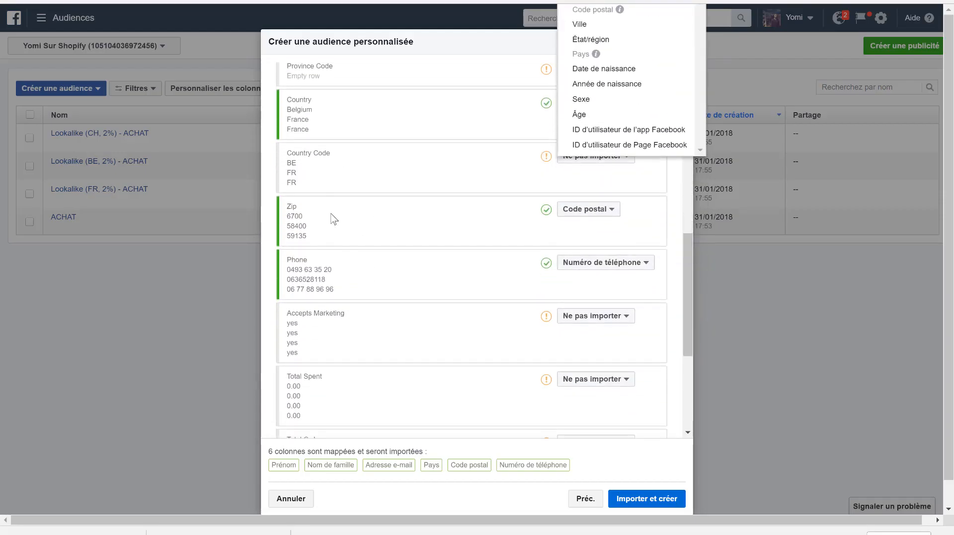
scroll(348, 326, down, 4)
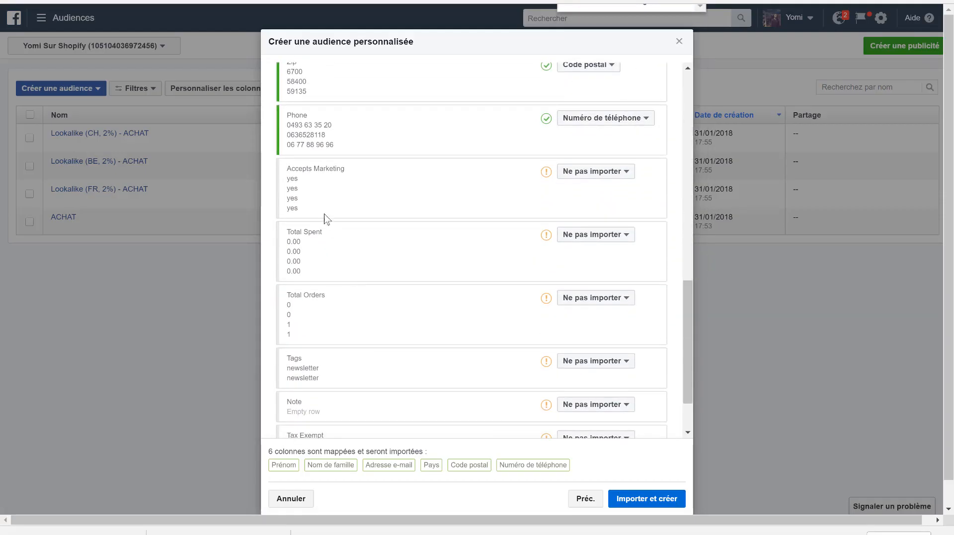
scroll(351, 230, down, 3)
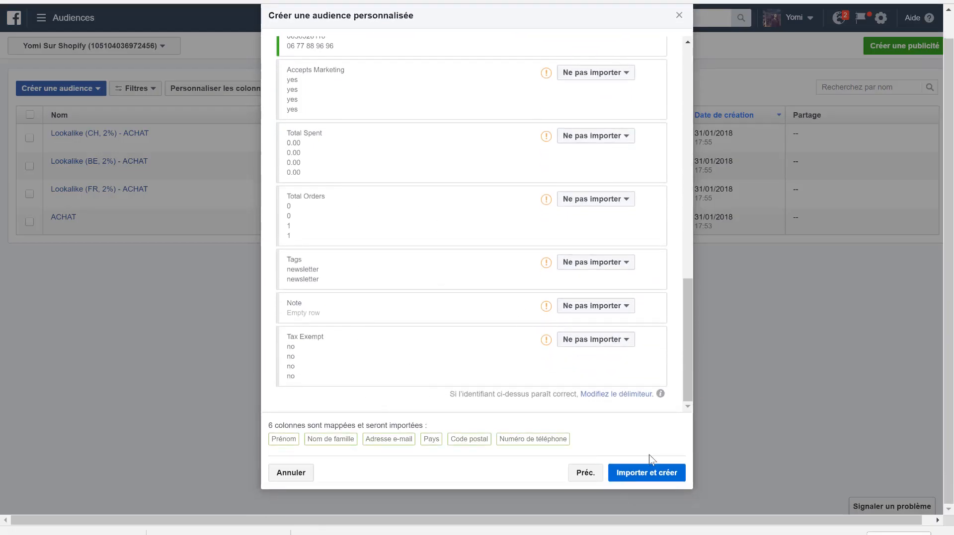
click(643, 479)
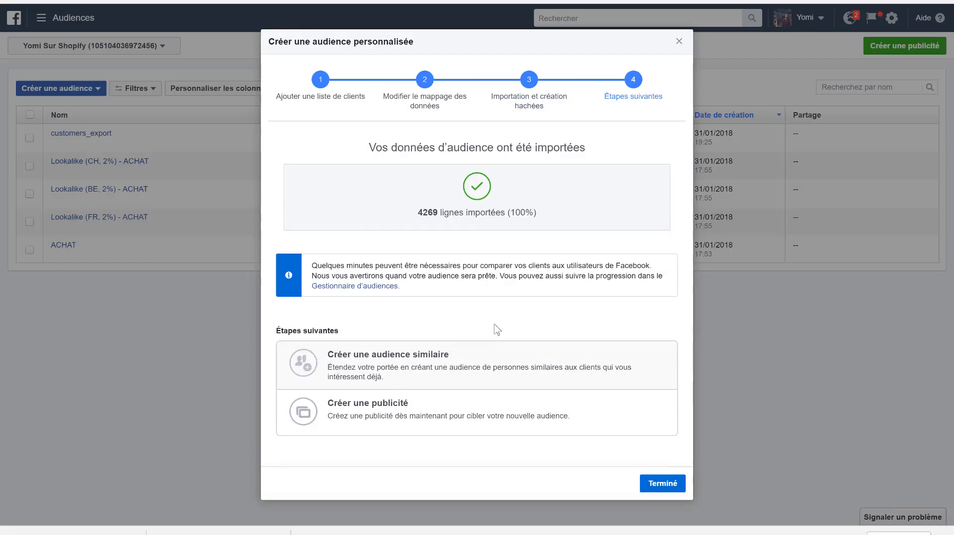
- Create a lookalike audience from the customers_export custom audience for France, with an audience size of 2% of the country
click(372, 377)
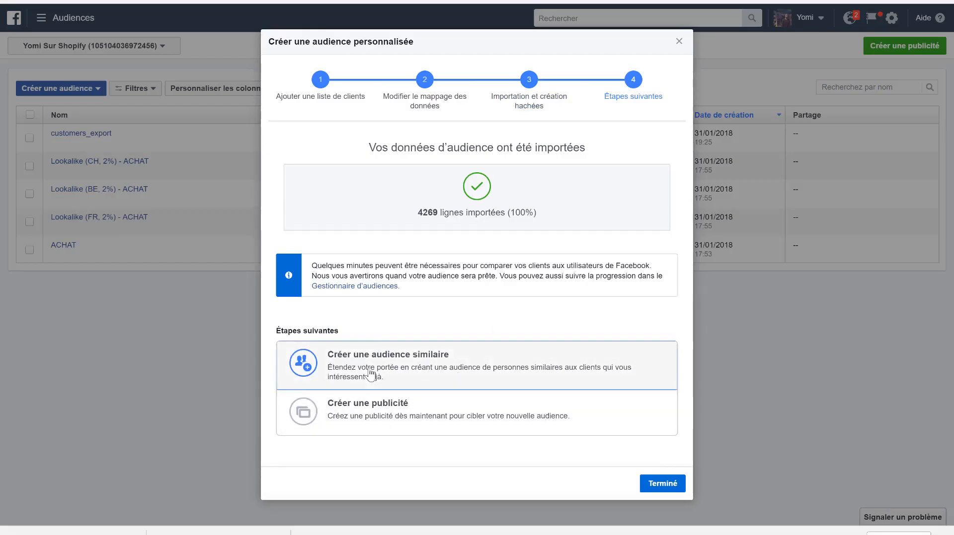
click(369, 132)
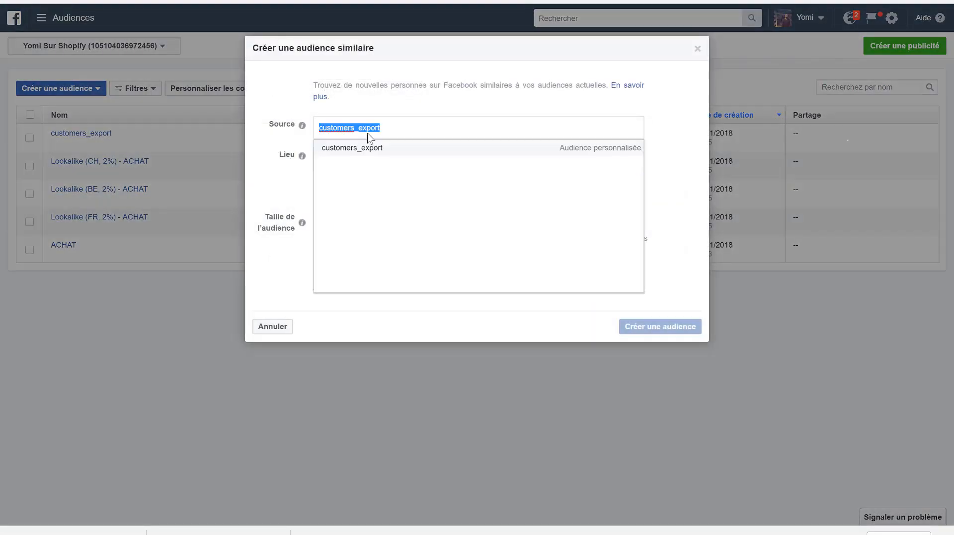
click(334, 150)
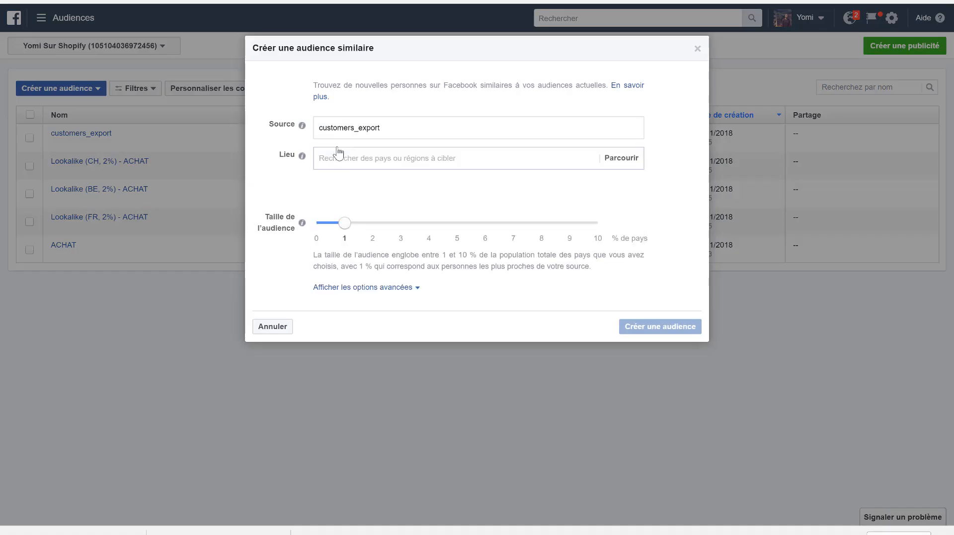
click(361, 158)
text(FRANCE)
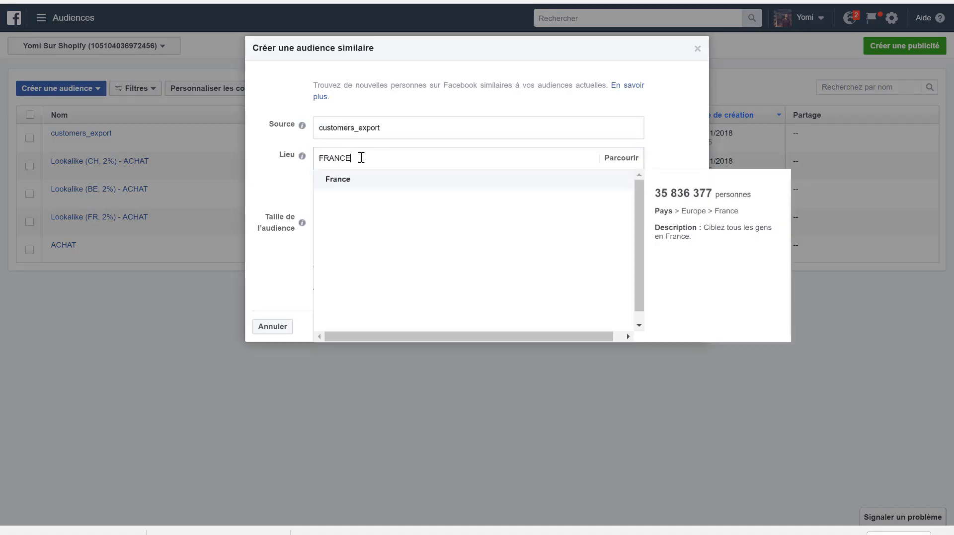
click(348, 186)
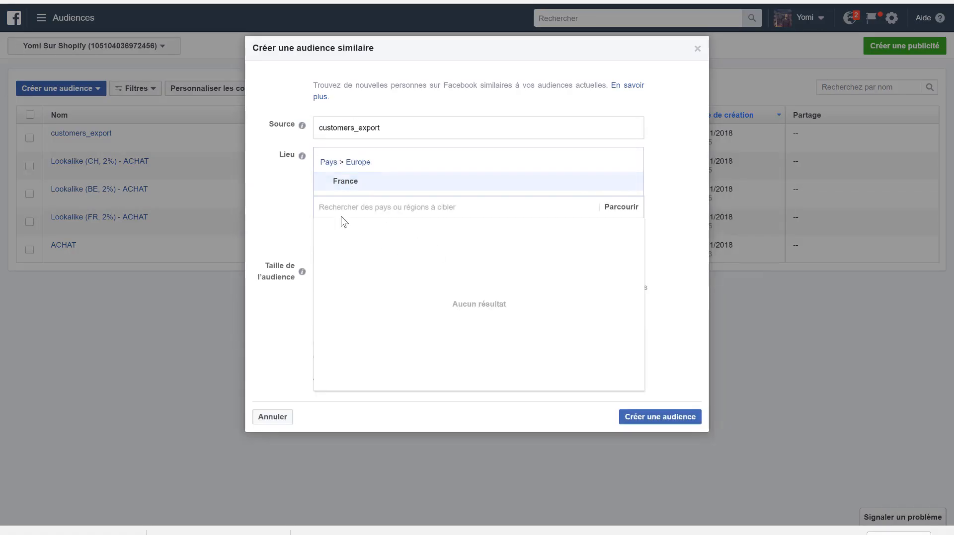
click(266, 210)
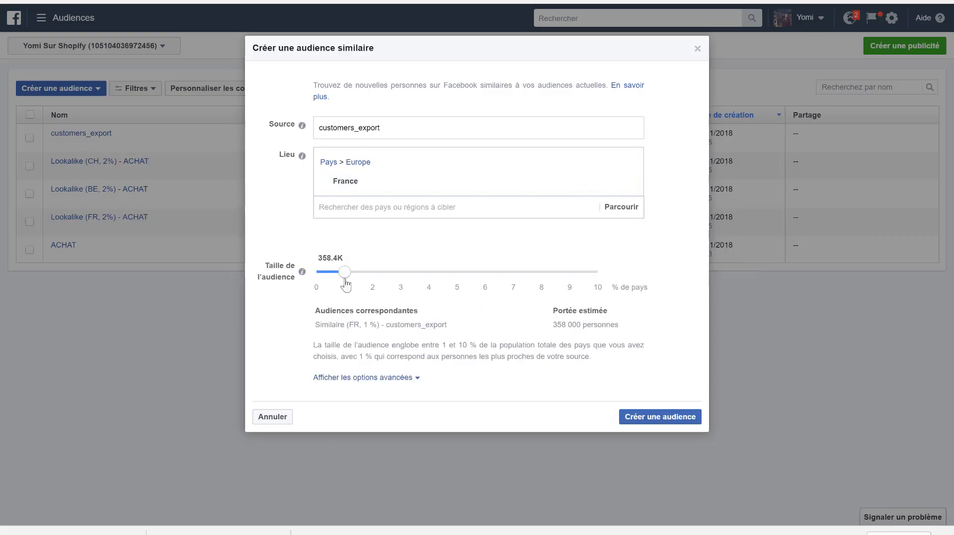
click(373, 272)
click(637, 417)
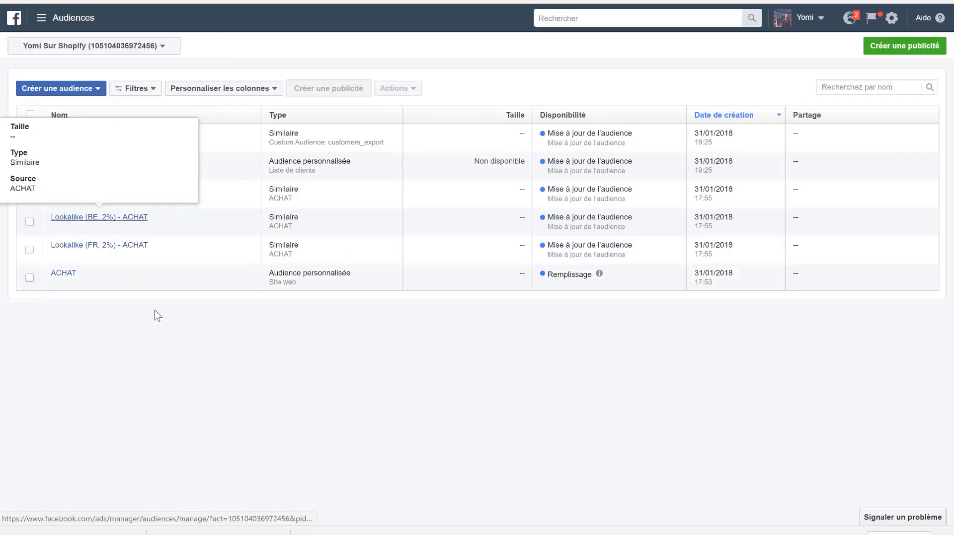
- Create a lookalike audience from the customers_export custom audience for Suisse, with an audience size of 2% of the country
click(75, 88)
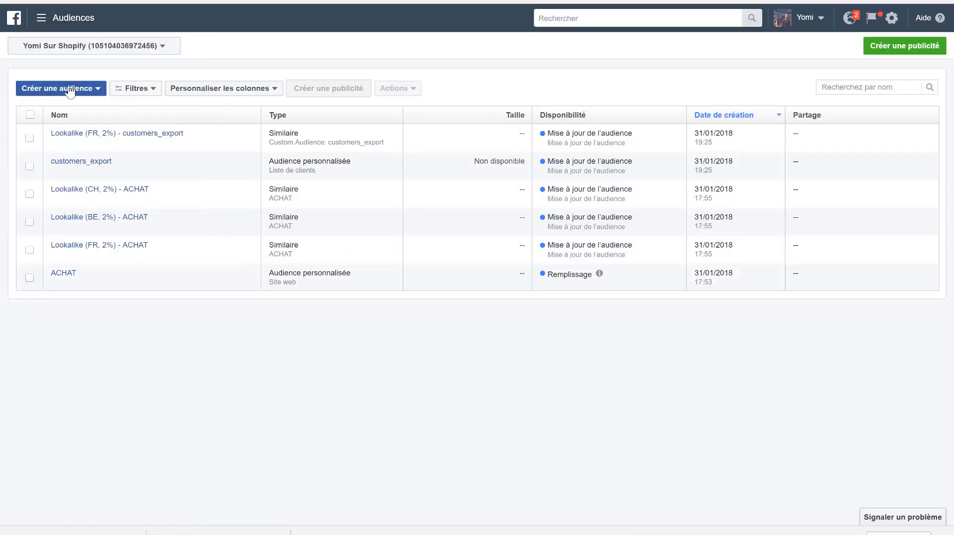
click(75, 121)
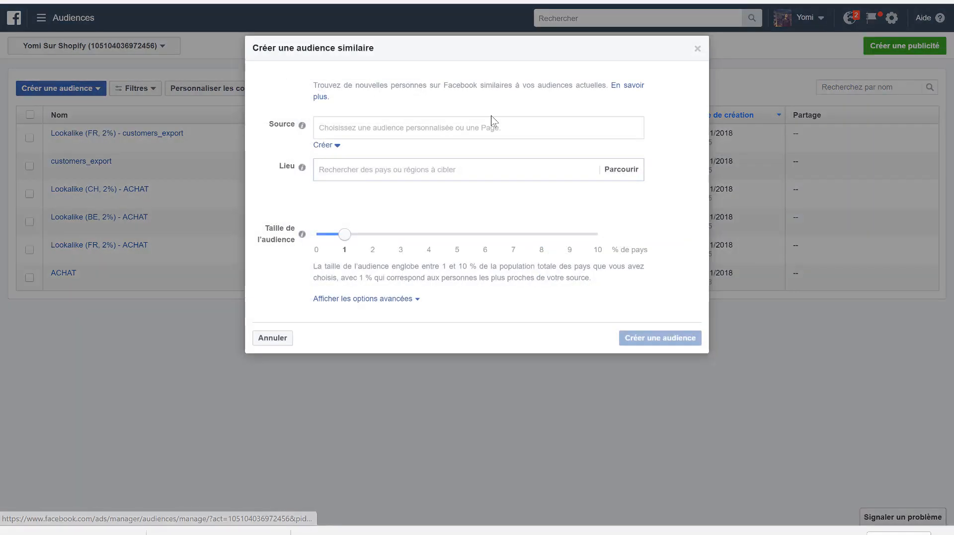
click(440, 125)
click(378, 197)
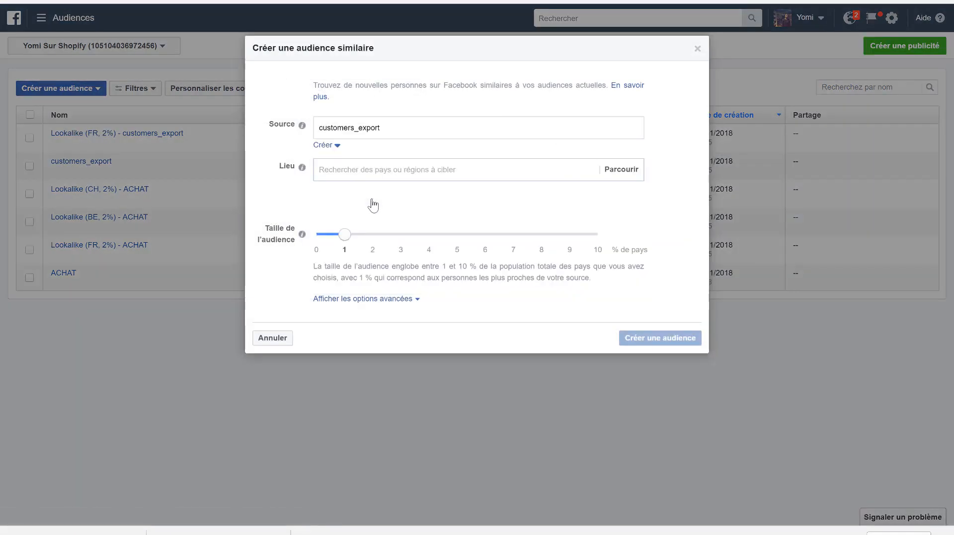
click(359, 171)
text(s)
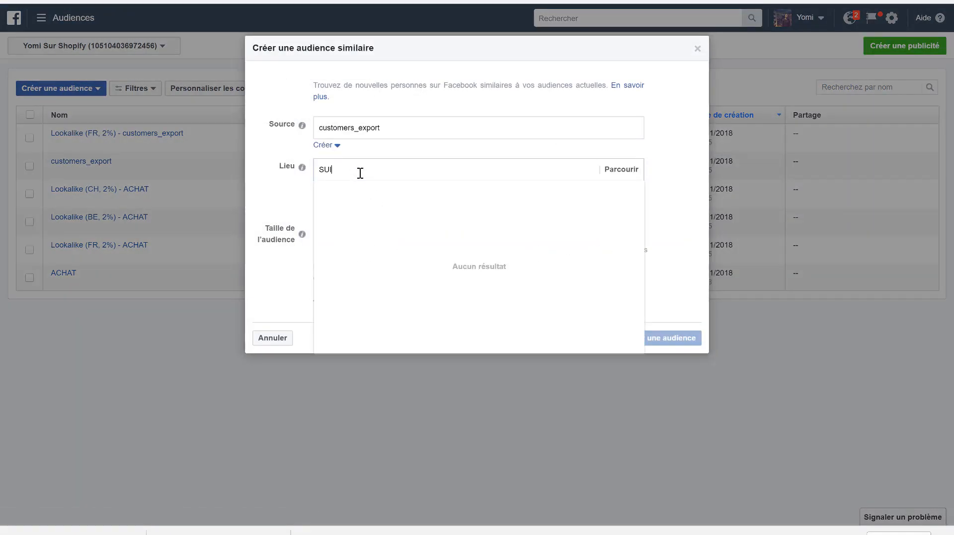
click(357, 197)
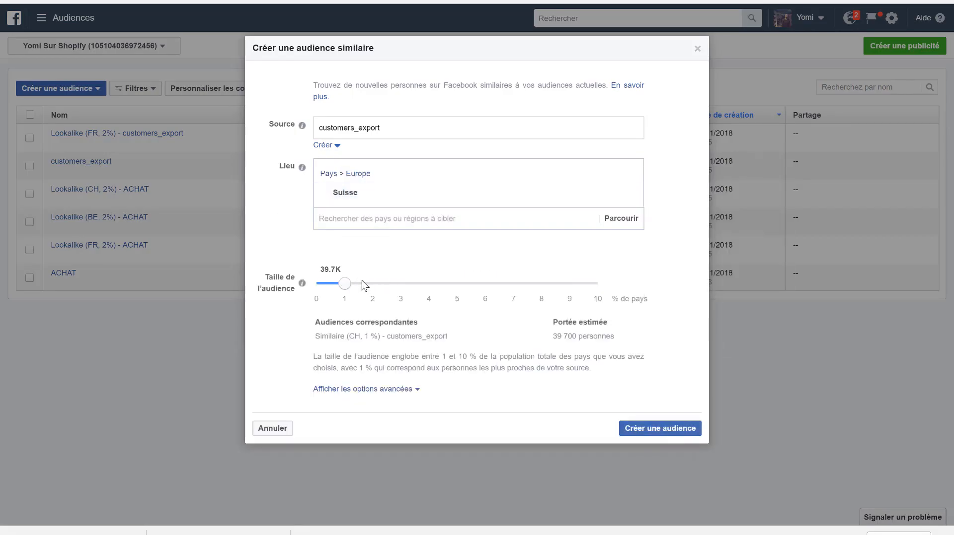
click(372, 284)
click(686, 427)
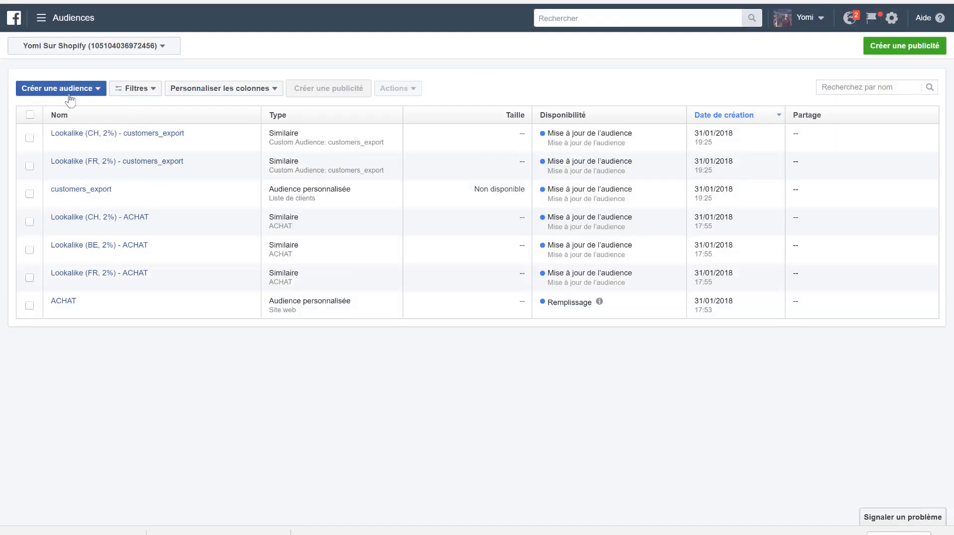
- Create a lookalike audience from the customers_export custom audience for Belgique, with an audience size of 2% of the country
click(70, 90)
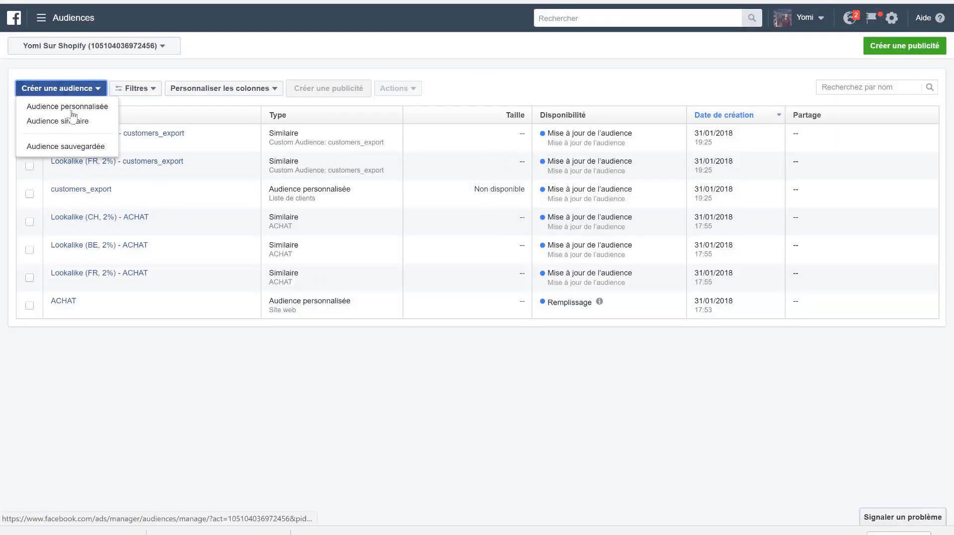
click(70, 121)
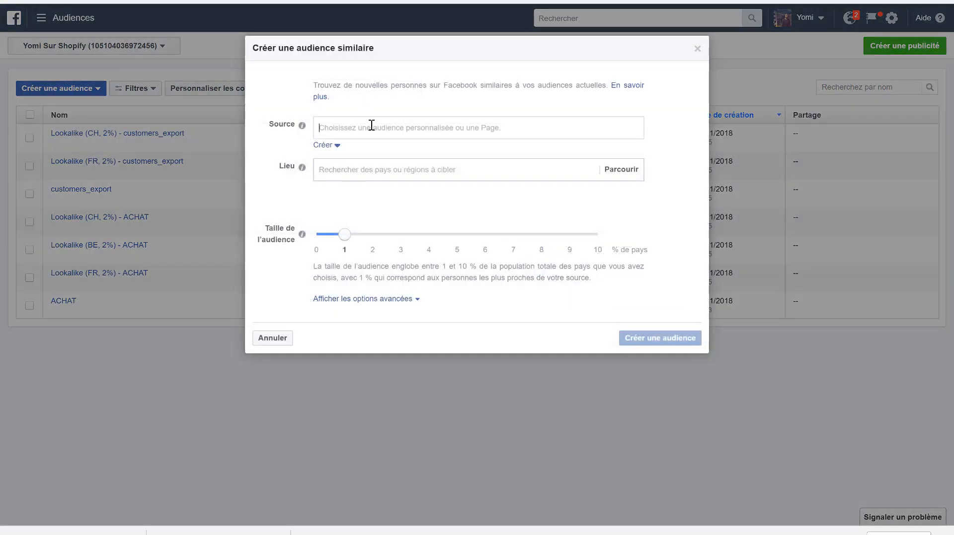
click(372, 125)
click(366, 201)
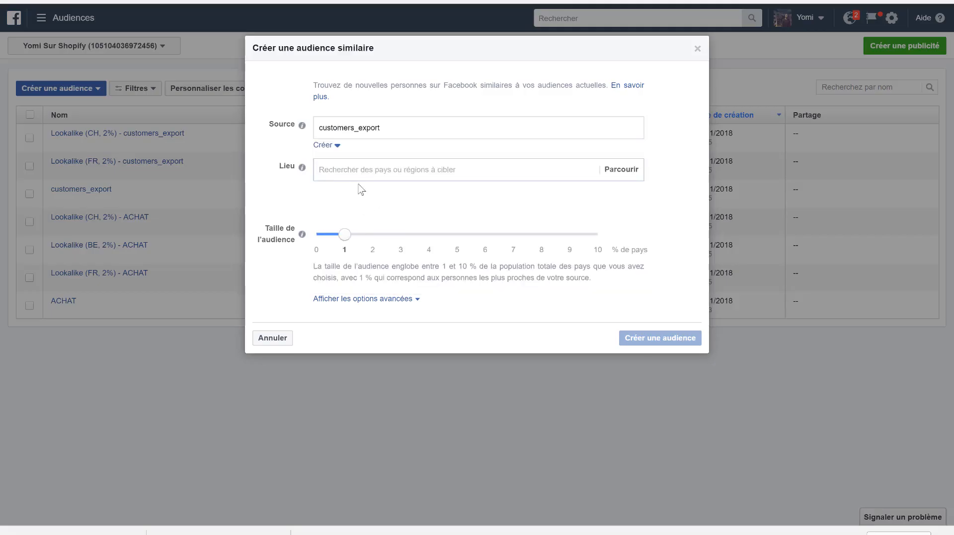
click(354, 176)
text(BEL)
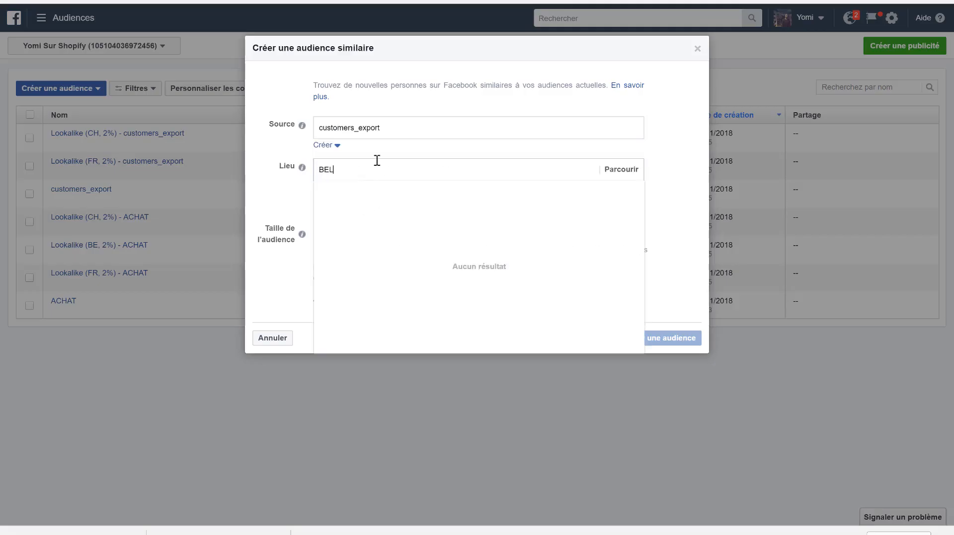
click(375, 192)
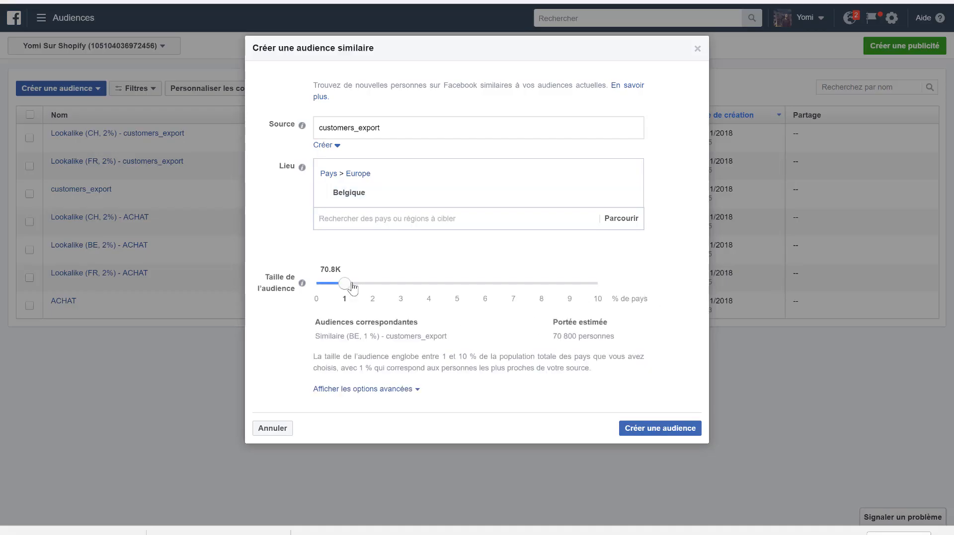
click(370, 284)
click(660, 429)
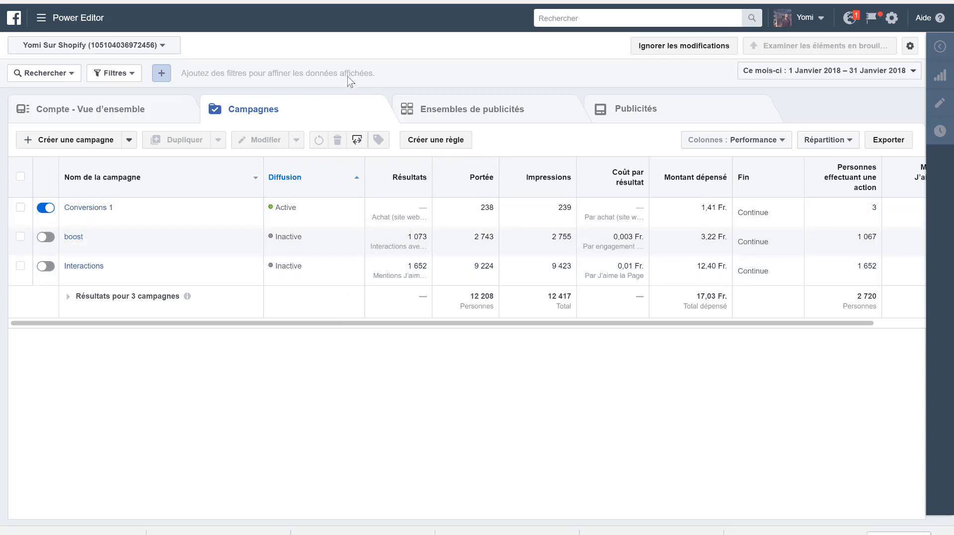
- In Power Editor, open the Conversions 1 campaign and duplicate its CH,FR,BE - 14-35 ad set into 2 copies within the original campaign
click(462, 114)
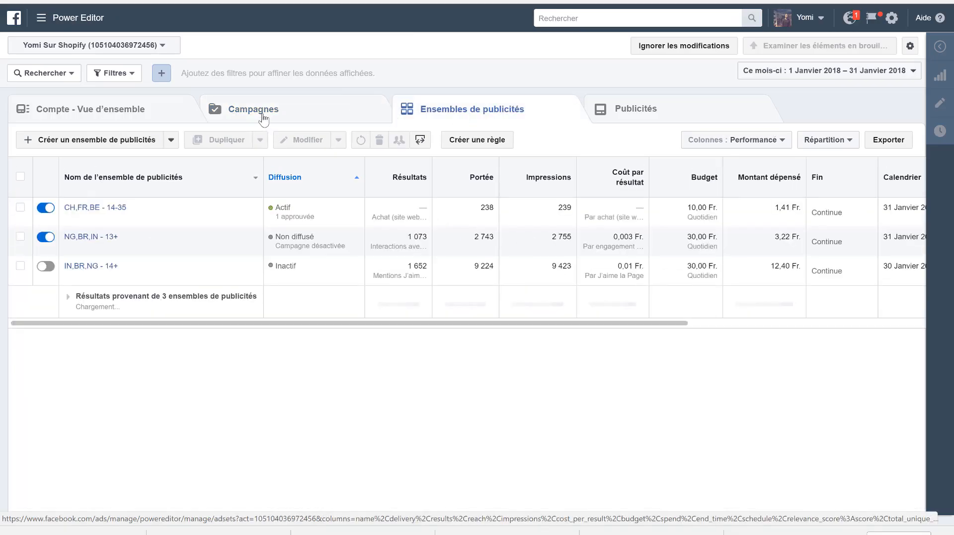
click(263, 118)
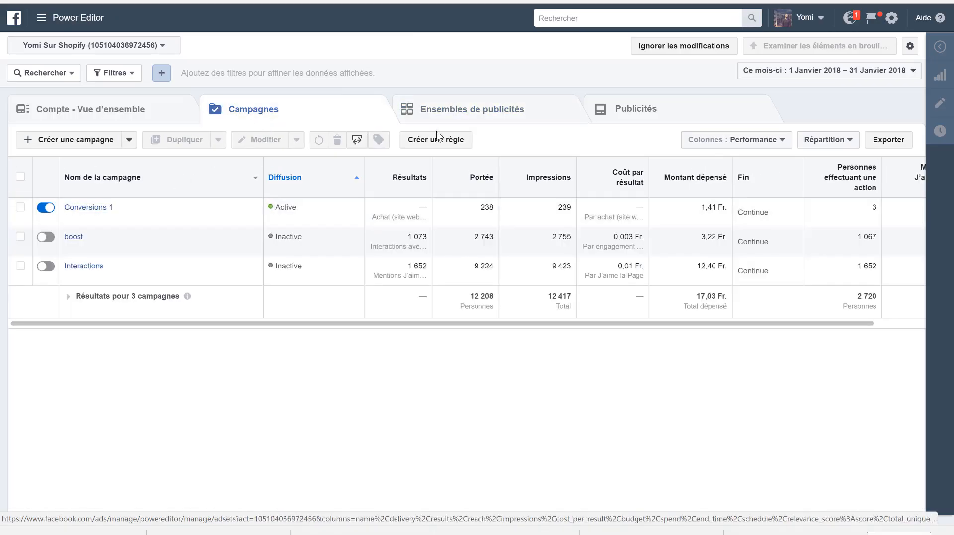
click(90, 210)
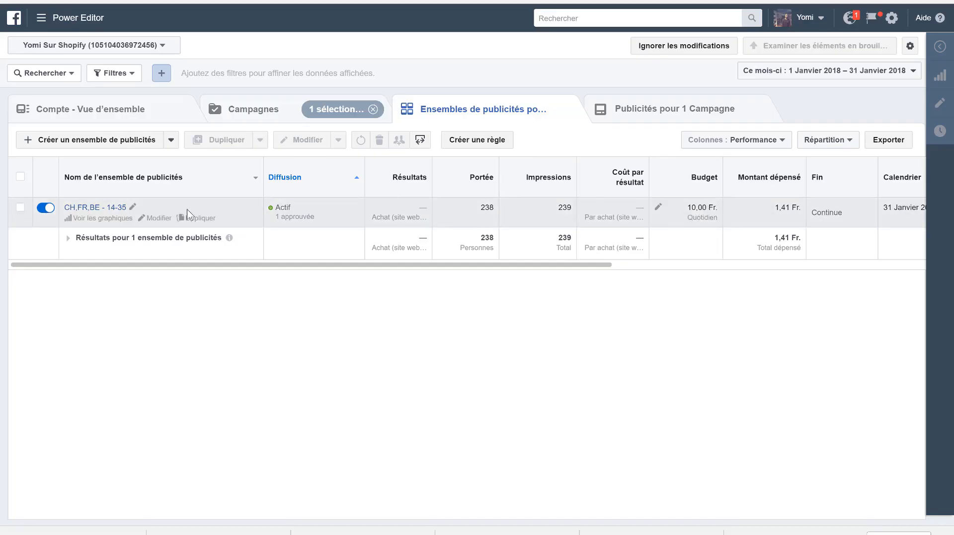
click(191, 219)
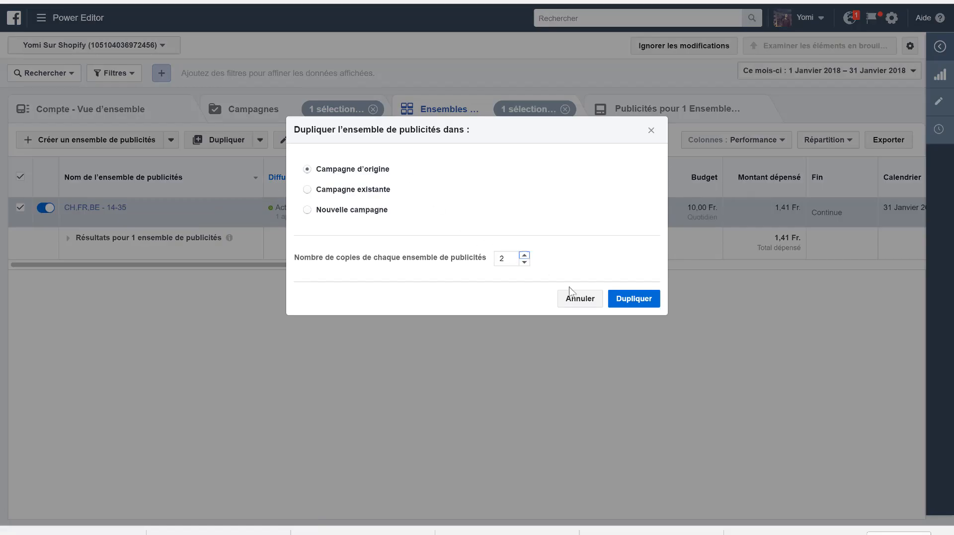
click(634, 300)
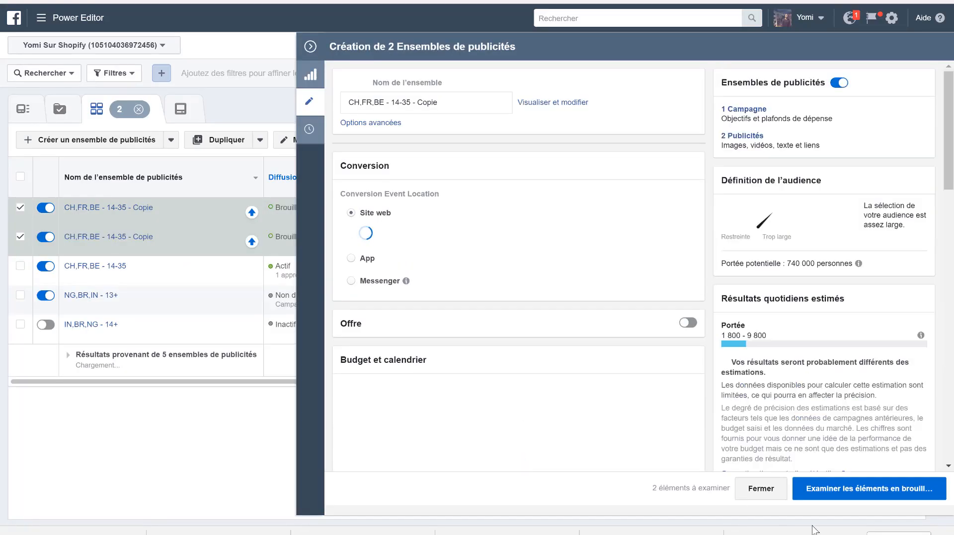
- Review the draft items and publish the two duplicated ad sets with their ads
click(846, 498)
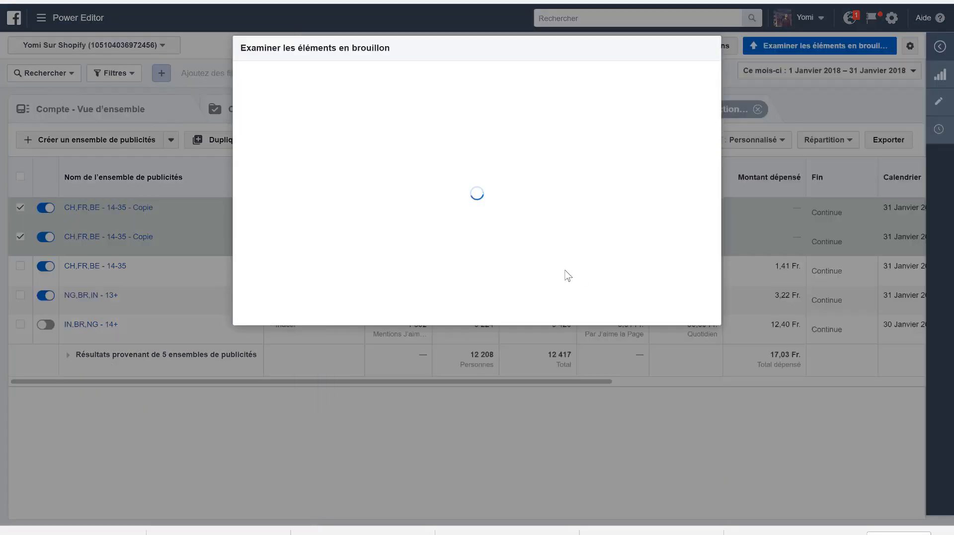
click(695, 314)
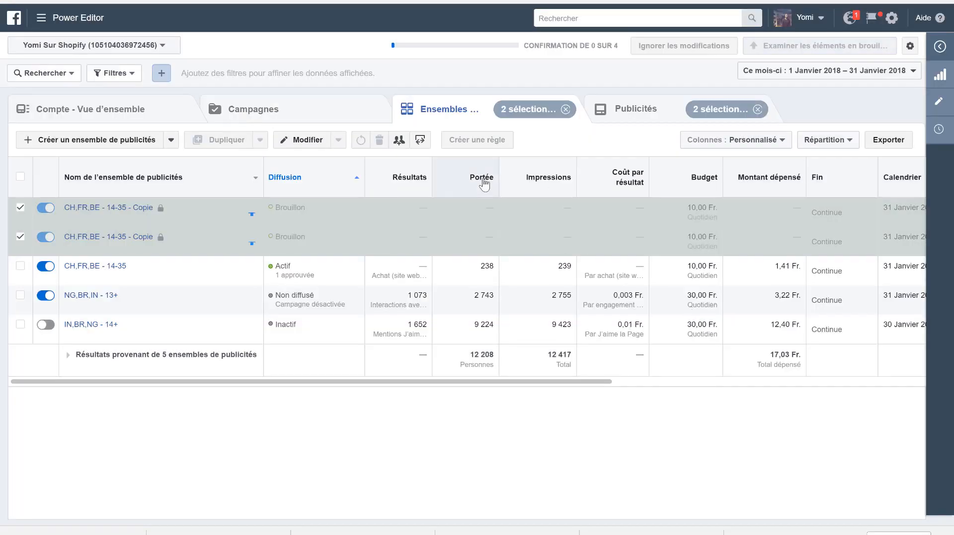
mouse_move(481, 187)
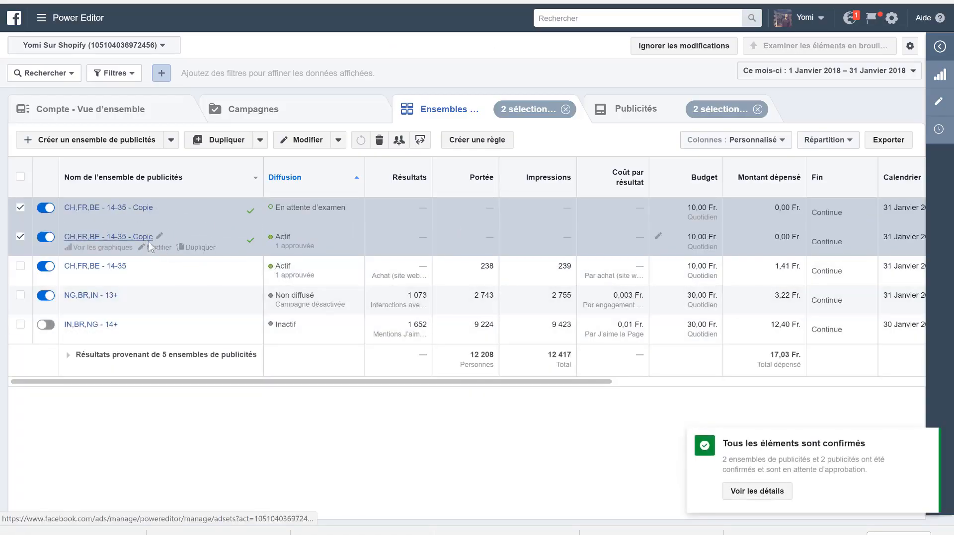
- Edit the second CH,FR,BE - 14-35 - Copie ad set and set its audience age range to 13 to 40
click(152, 249)
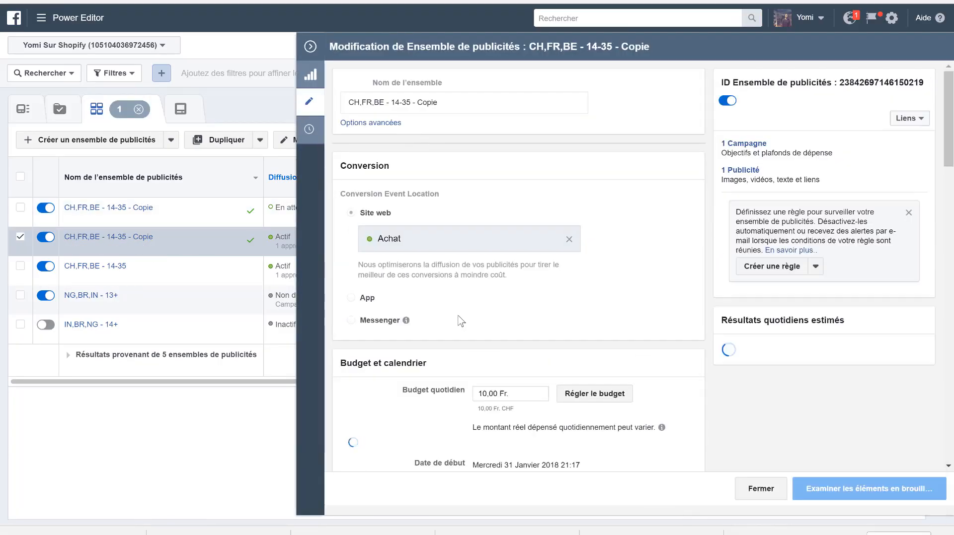
scroll(460, 320, down, 1)
scroll(460, 320, down, 6)
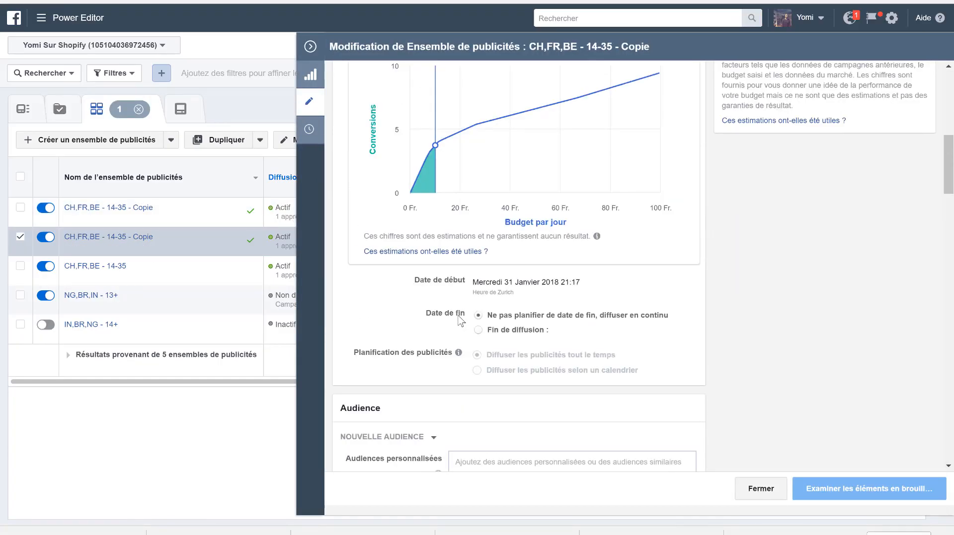
scroll(460, 319, down, 6)
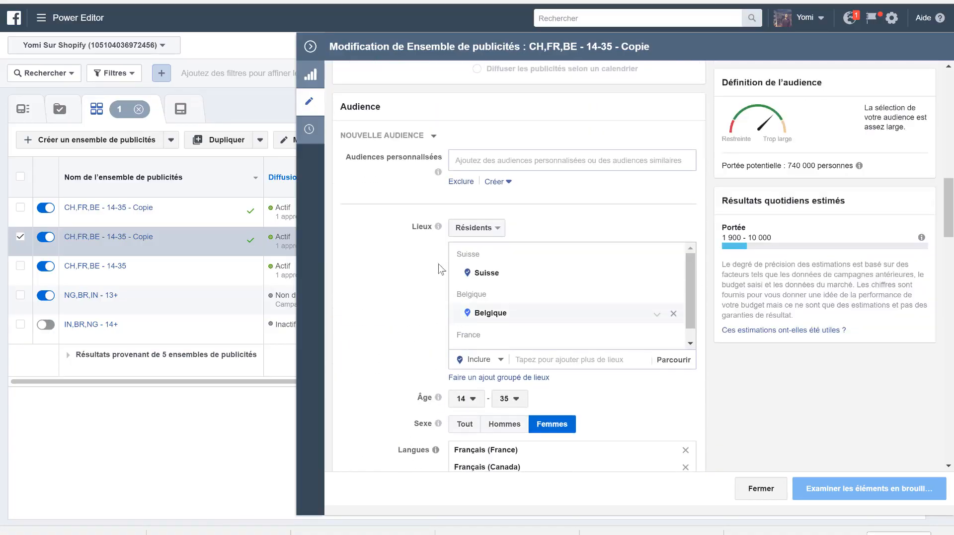
scroll(416, 259, down, 3)
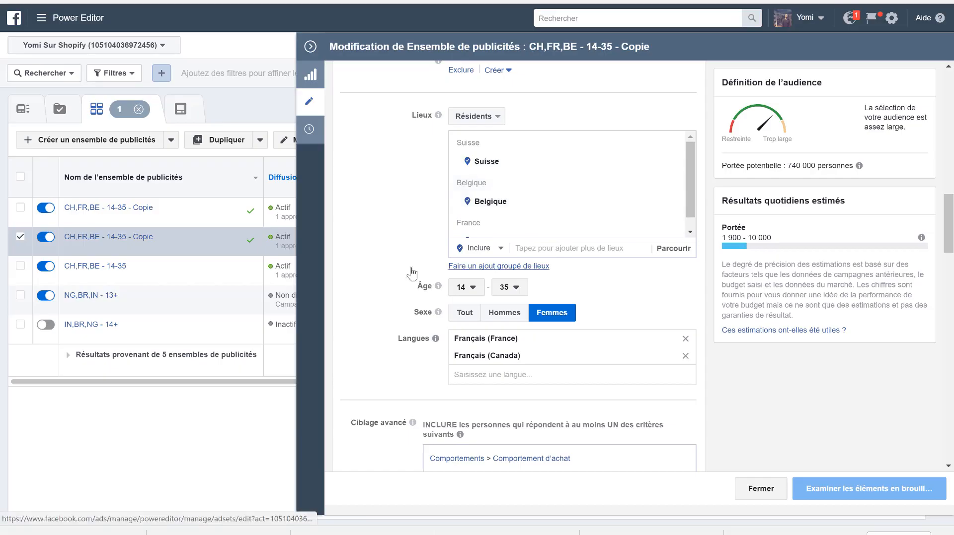
scroll(450, 243, down, 1)
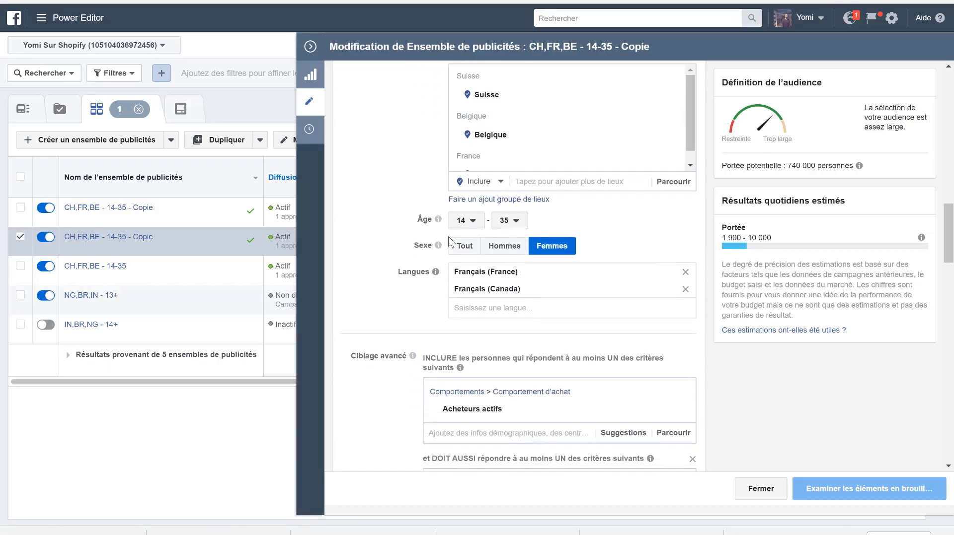
click(479, 228)
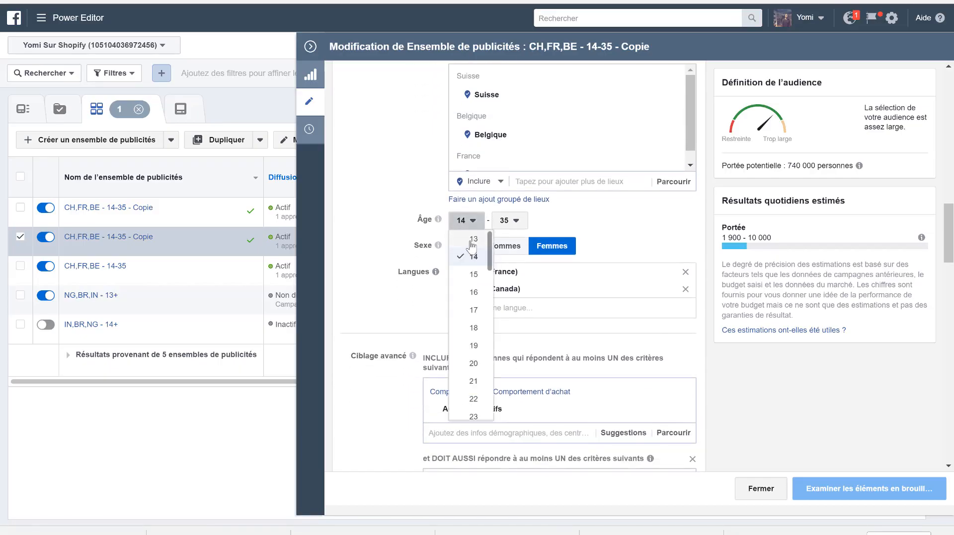
click(473, 240)
click(506, 221)
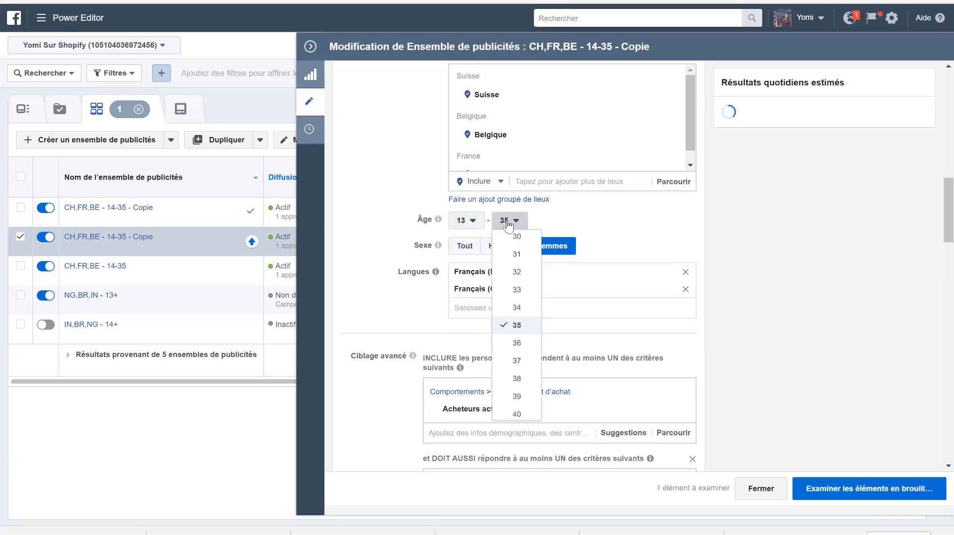
scroll(519, 380, down, 3)
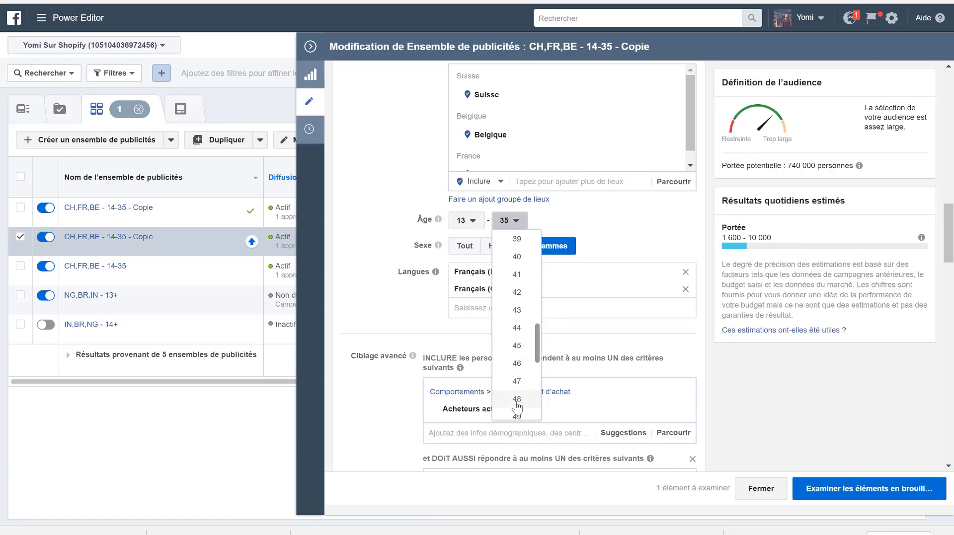
click(519, 257)
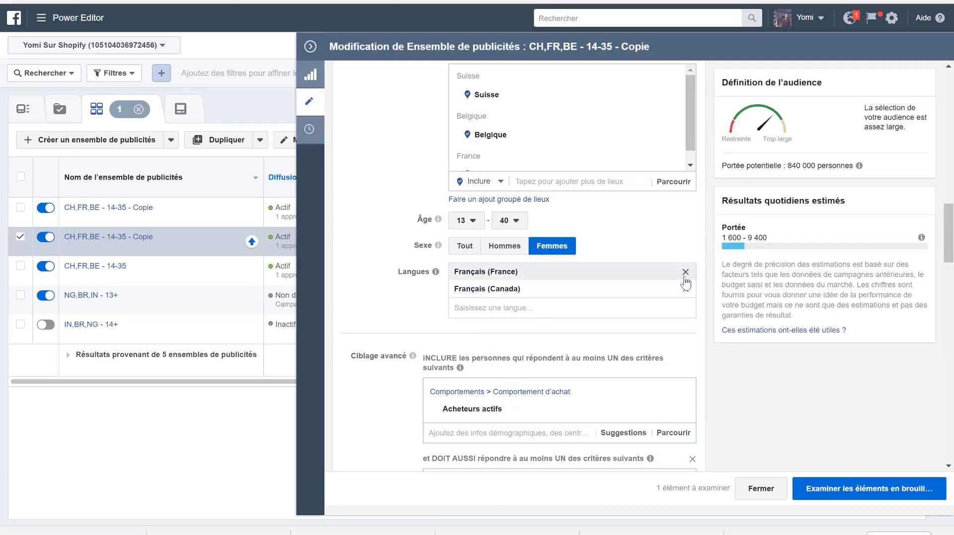
- Clear the ad set's detailed targeting by removing Acheteurs actifs, Cosmétiques and the criteria group containing Maquillage and Sephora
scroll(492, 314, down, 1)
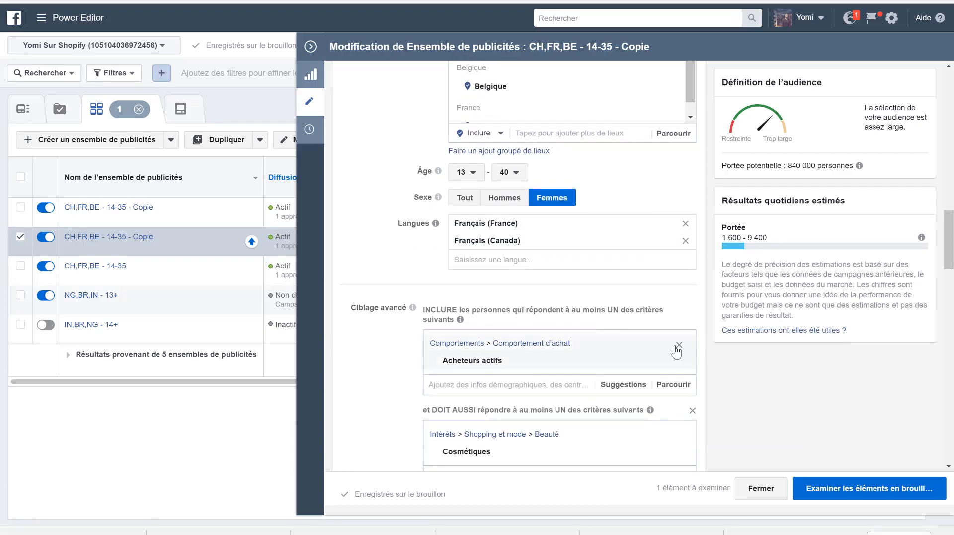
click(678, 345)
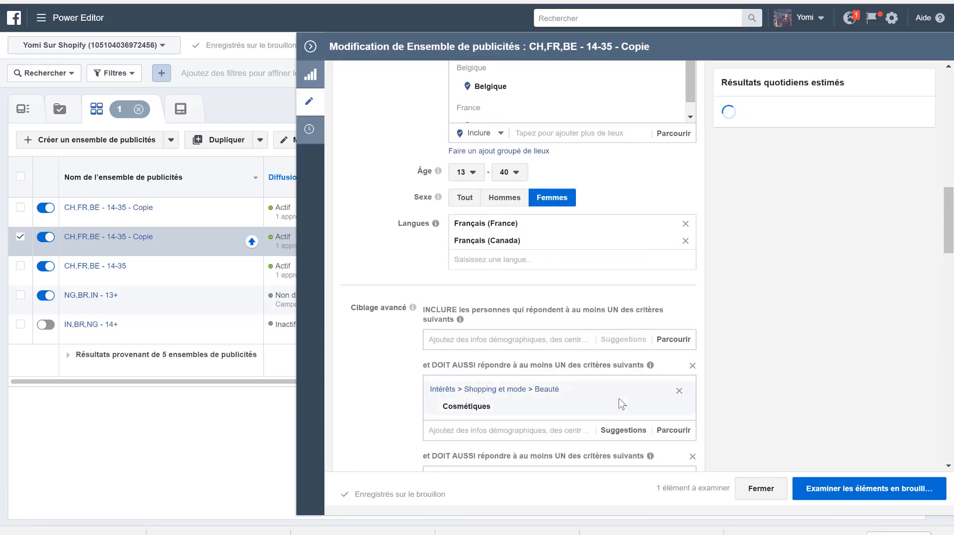
click(679, 391)
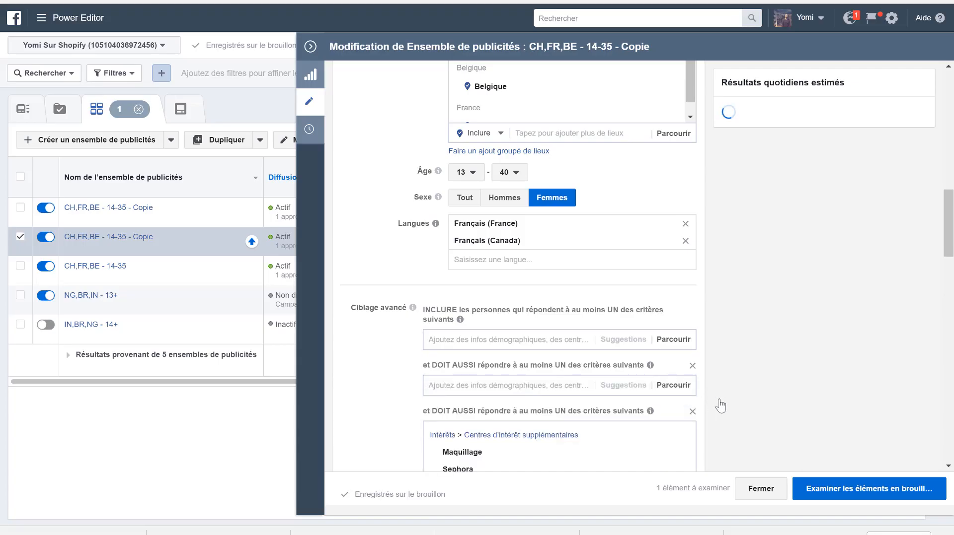
scroll(718, 402, down, 3)
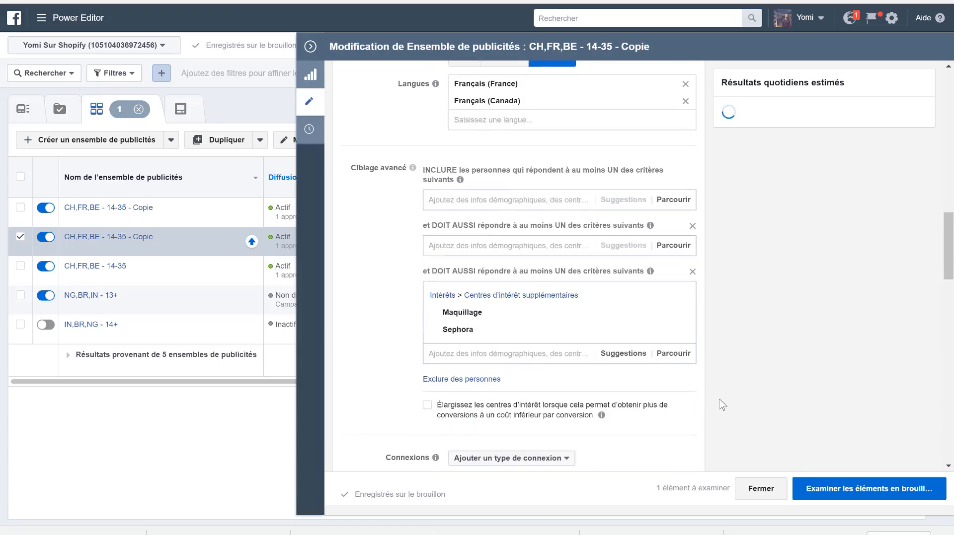
click(692, 272)
scroll(515, 272, up, 15)
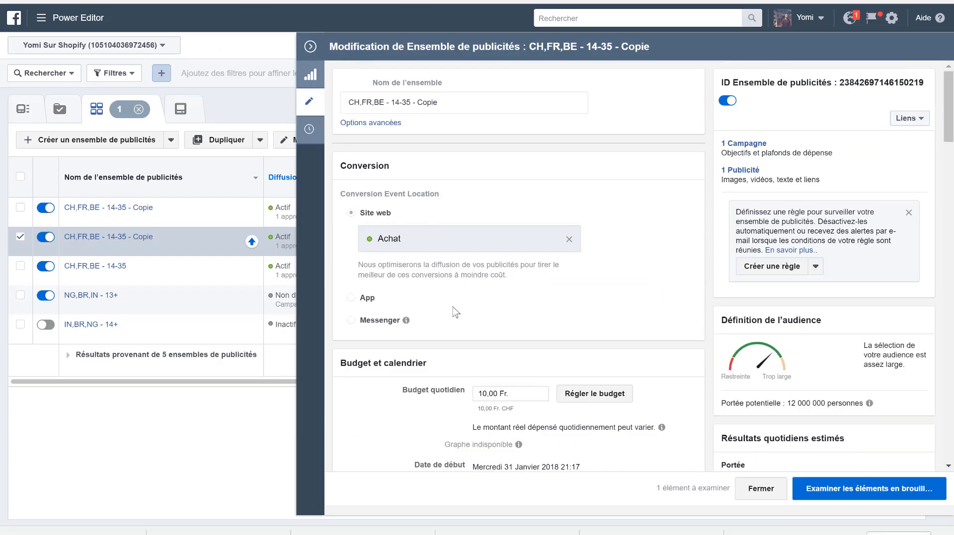
scroll(455, 312, down, 9)
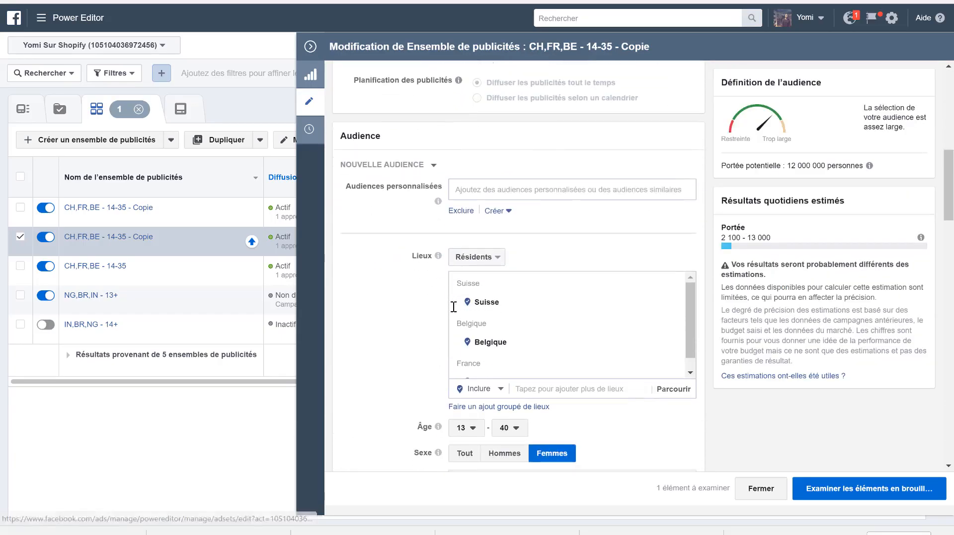
- Include the Lookalike (CH, 2%), (BE, 2%) and (FR, 2%) - ACHAT audiences in the ad set's custom audiences
scroll(453, 307, down, 1)
click(470, 179)
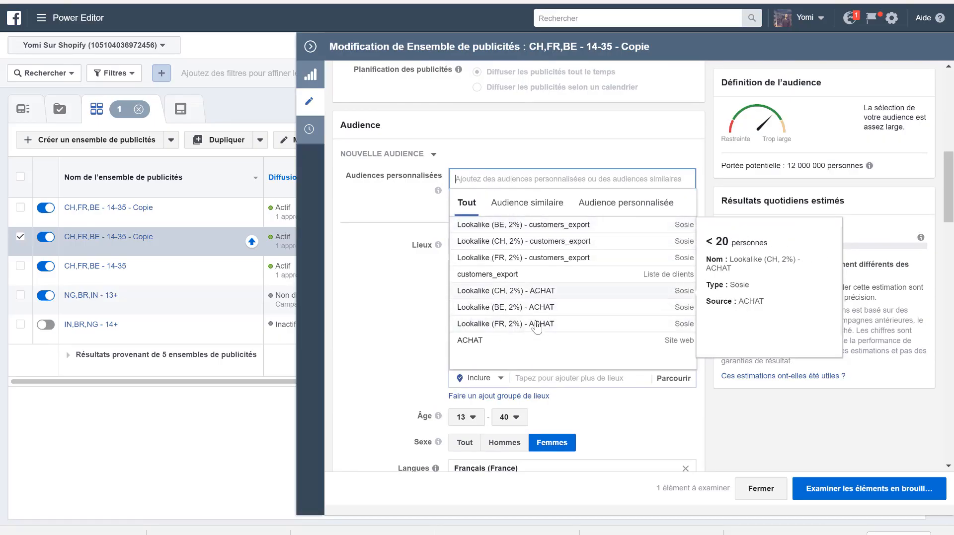
click(540, 293)
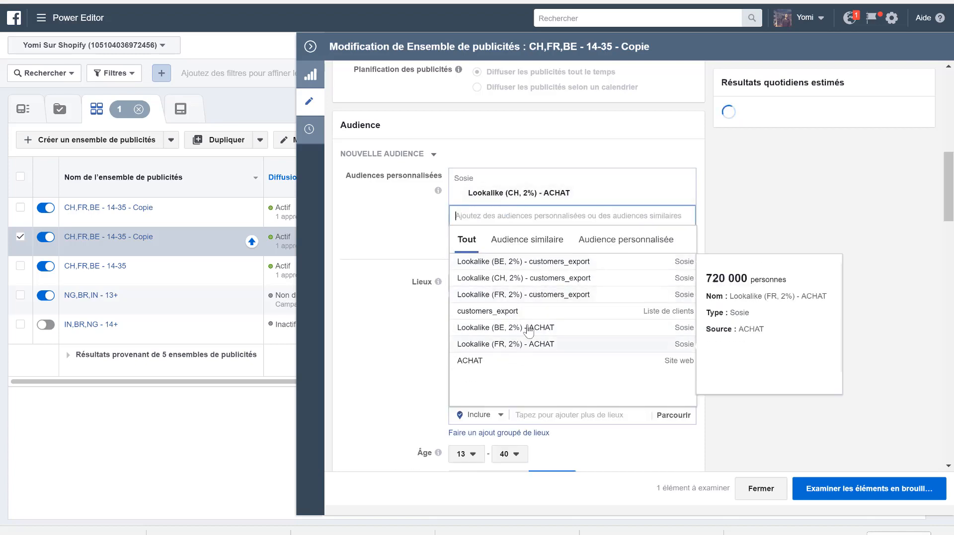
click(529, 332)
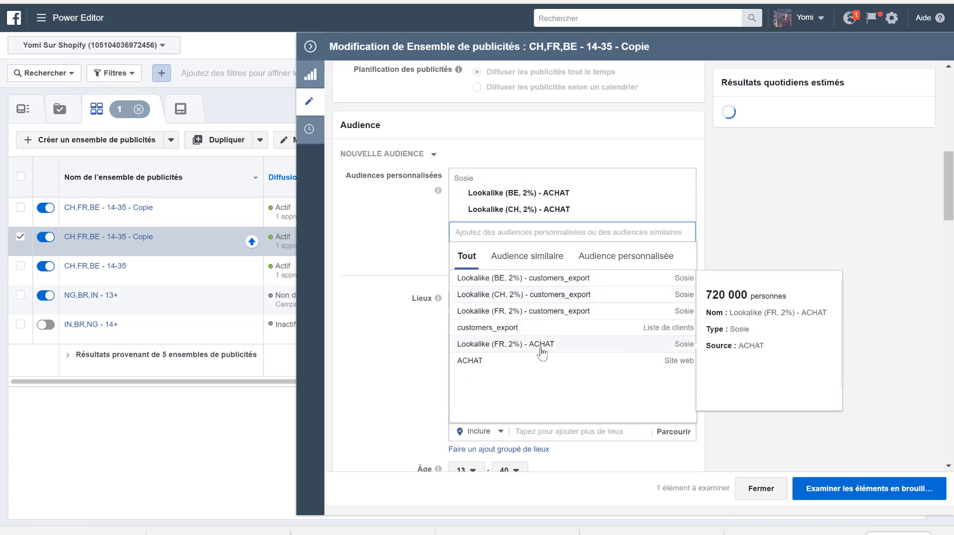
click(541, 348)
click(368, 353)
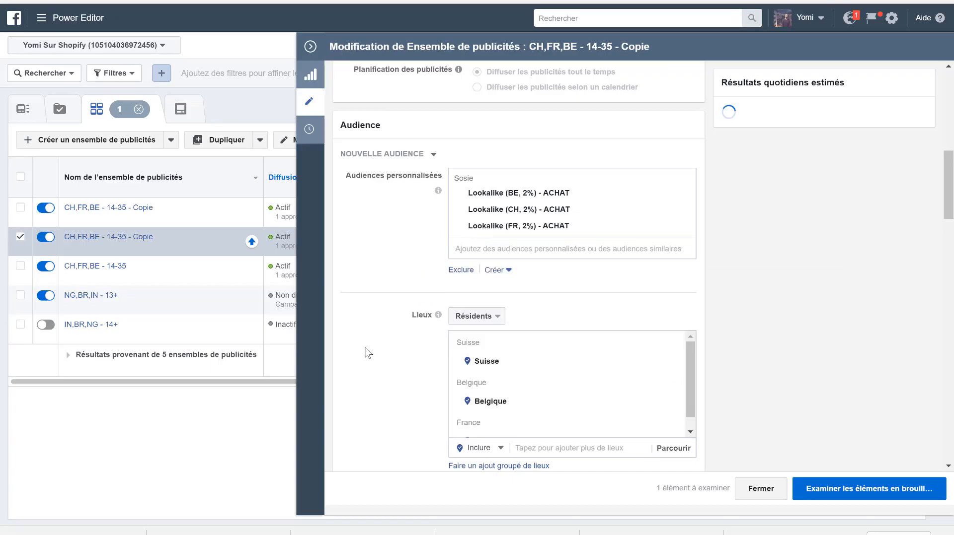
- Exclude people who belong to the ACHAT website audience from the ad set's targeting
click(461, 271)
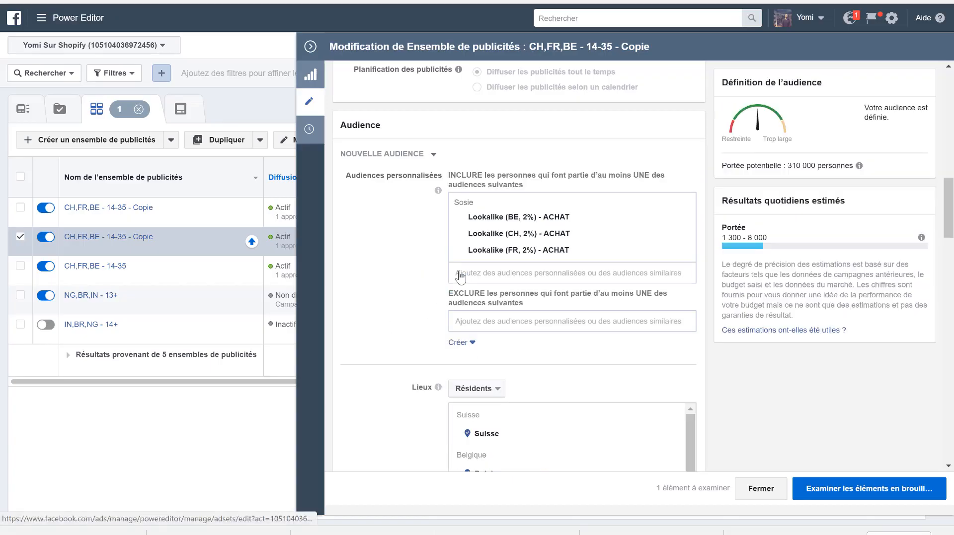
click(495, 320)
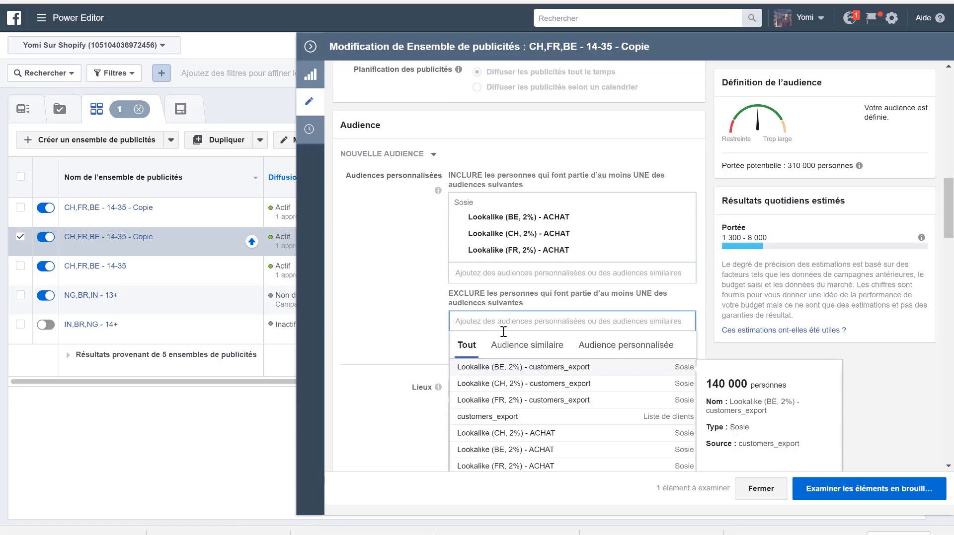
scroll(386, 421, down, 3)
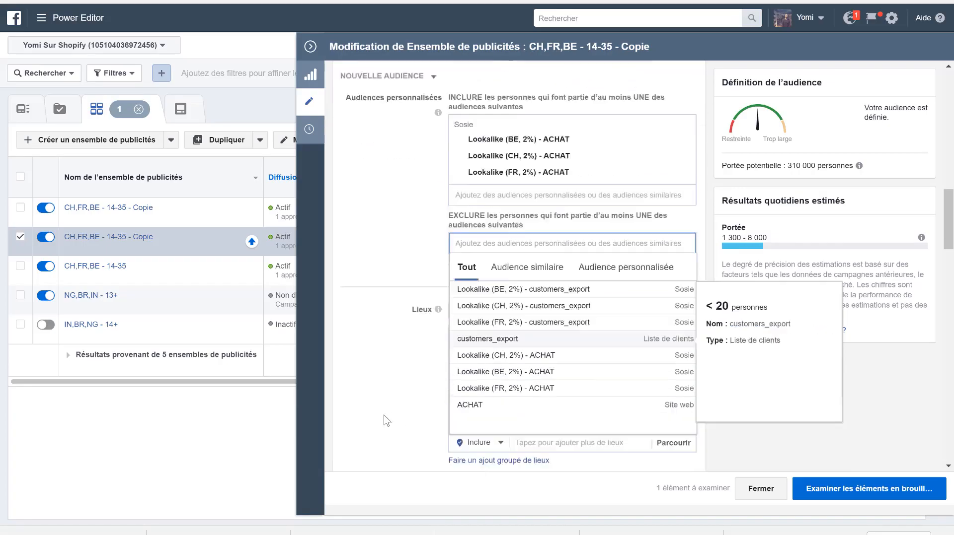
click(469, 312)
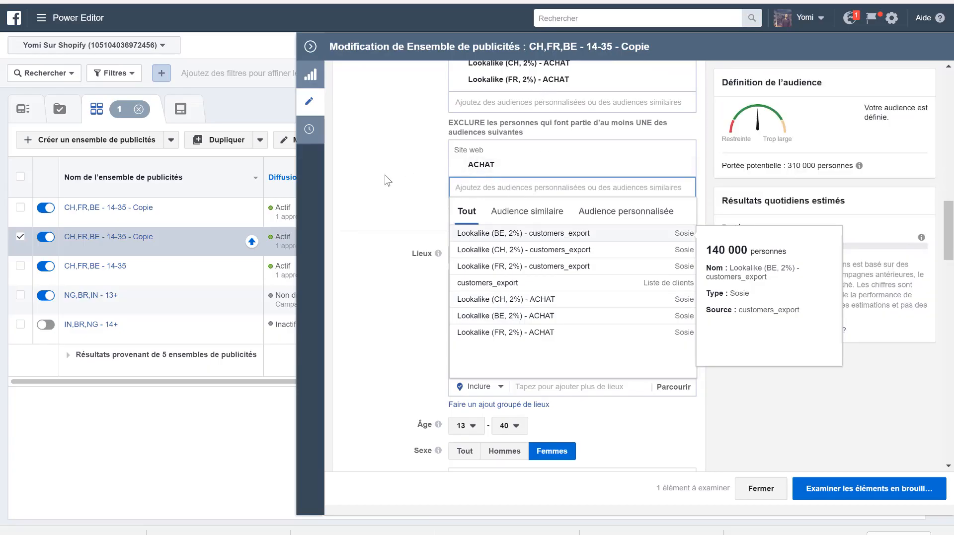
scroll(386, 180, up, 1)
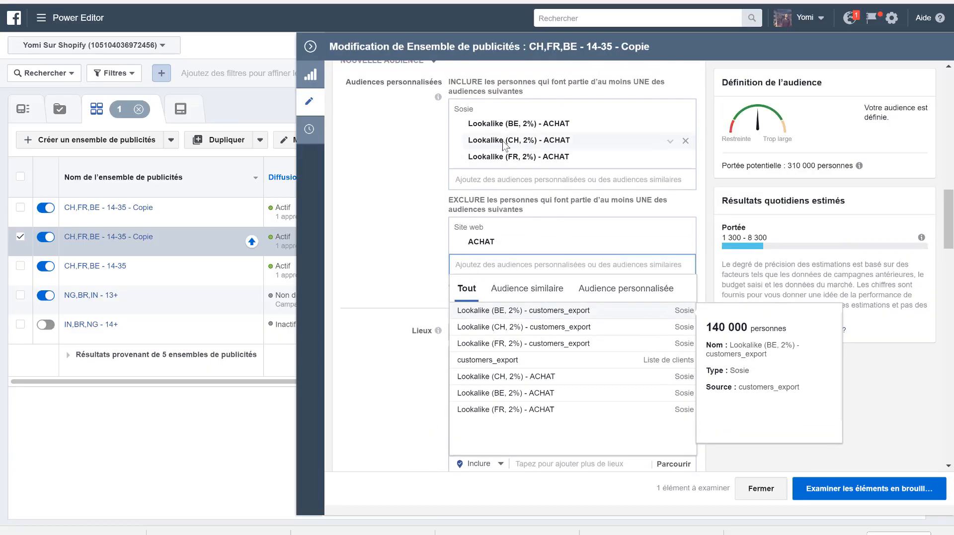
click(409, 243)
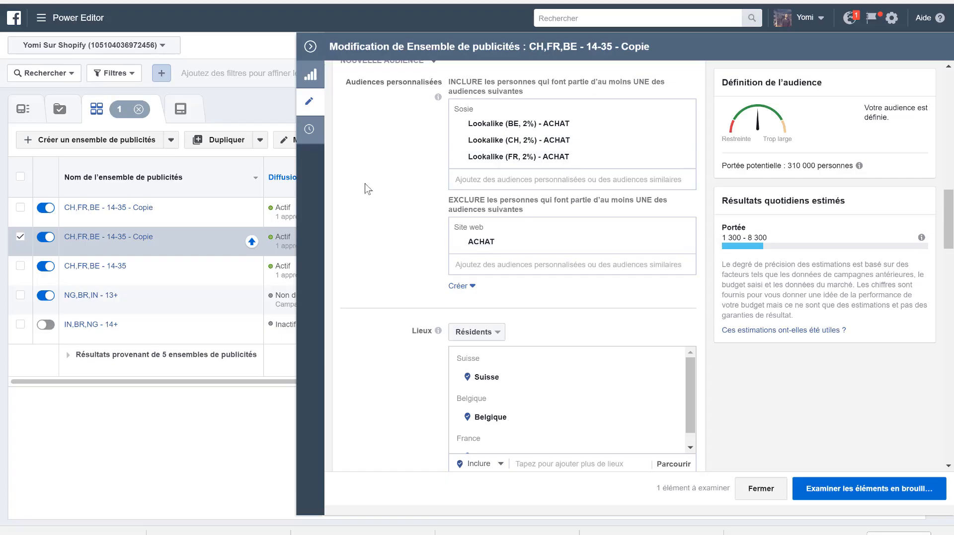
- Remove the Suisse, Belgique and France locations and the Français (France) and Français (Canada) languages from the ad set's audience
scroll(367, 187, up, 3)
scroll(365, 185, down, 4)
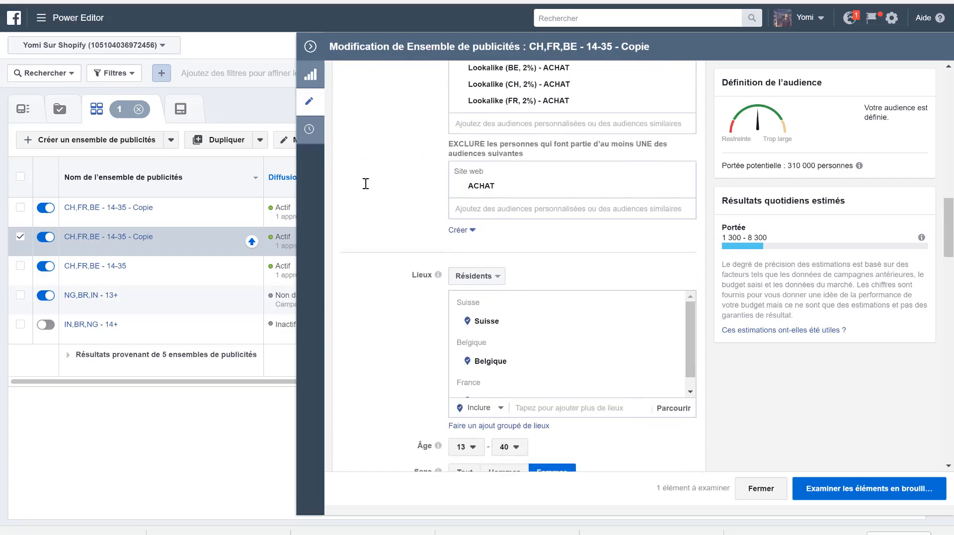
scroll(365, 184, up, 4)
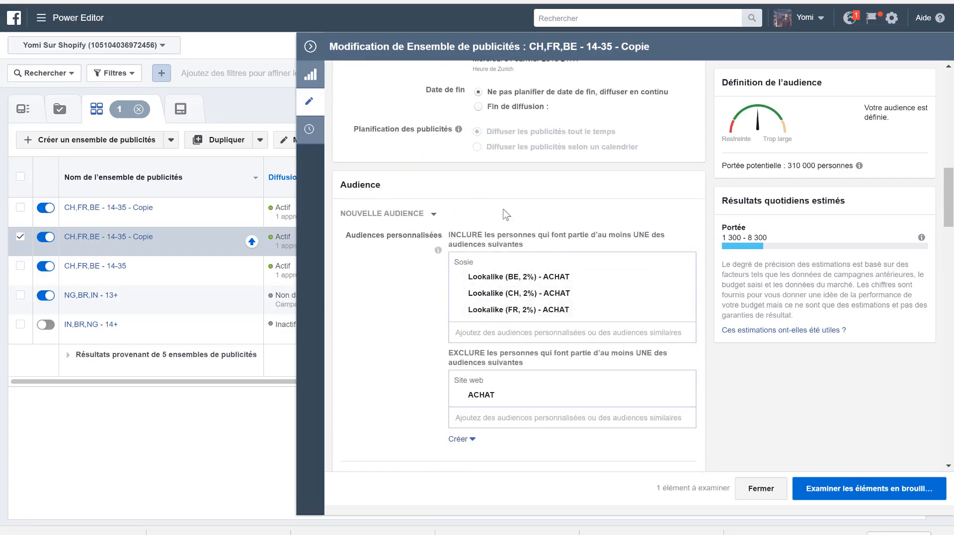
scroll(385, 309, down, 5)
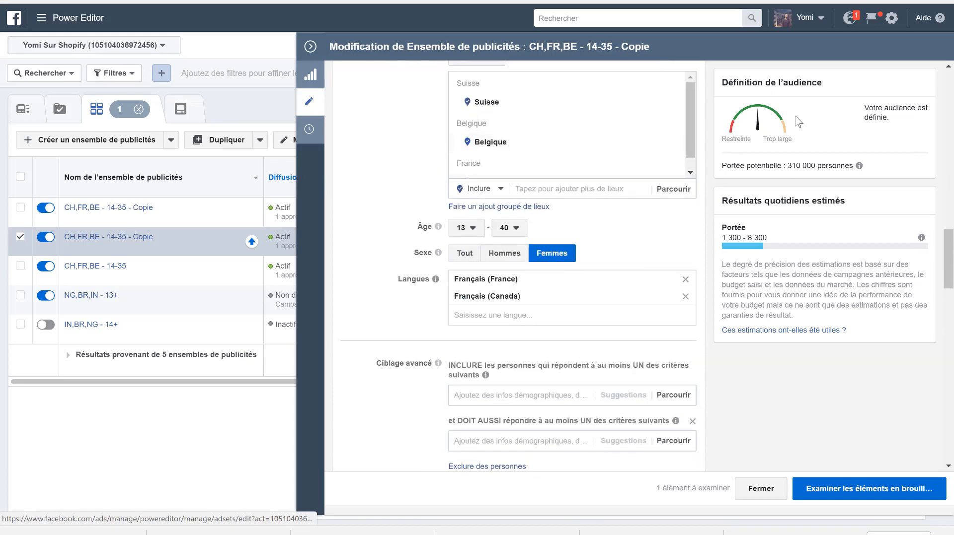
scroll(379, 223, up, 2)
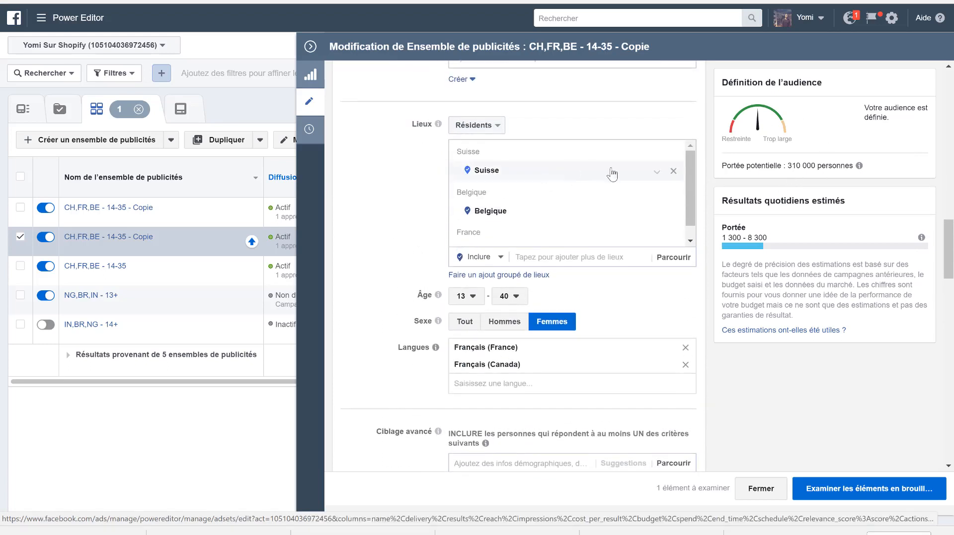
click(672, 154)
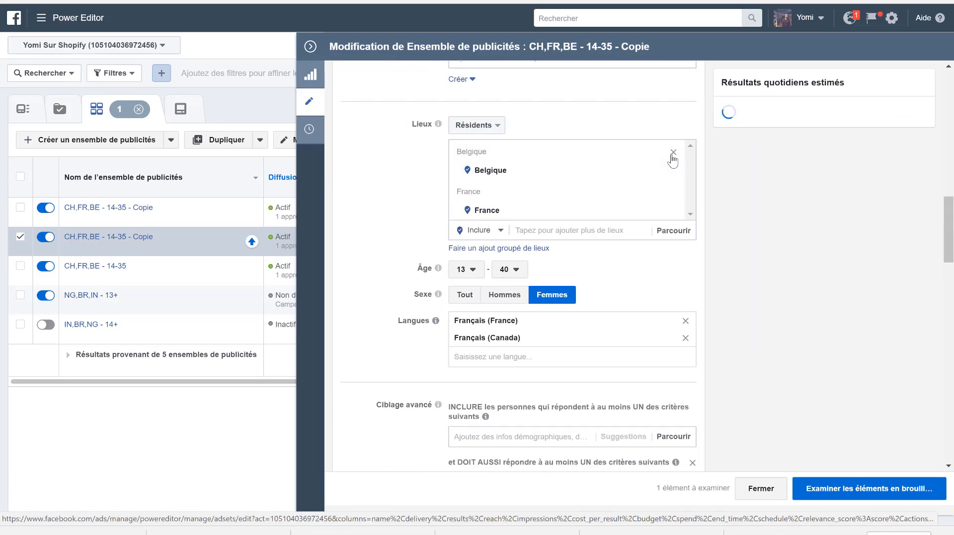
click(673, 153)
click(672, 153)
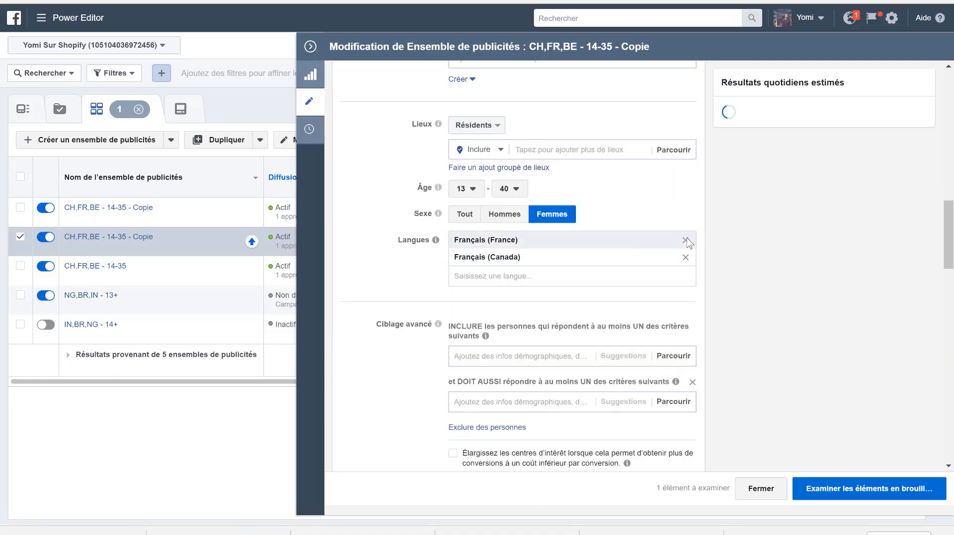
click(685, 241)
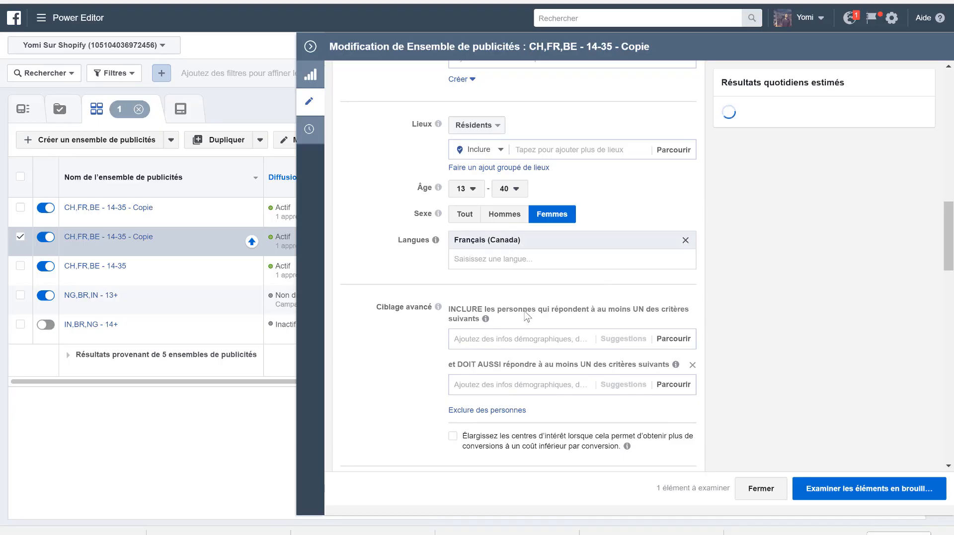
click(685, 241)
- Check the ad set's audience, placement and optimisation settings, and publish the edited ad set
scroll(770, 216, up, 2)
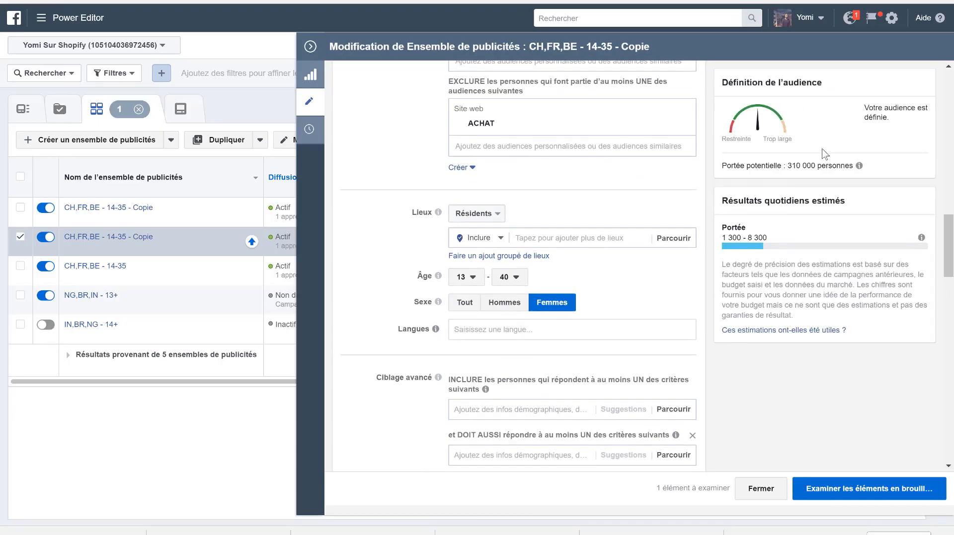
scroll(603, 303, down, 3)
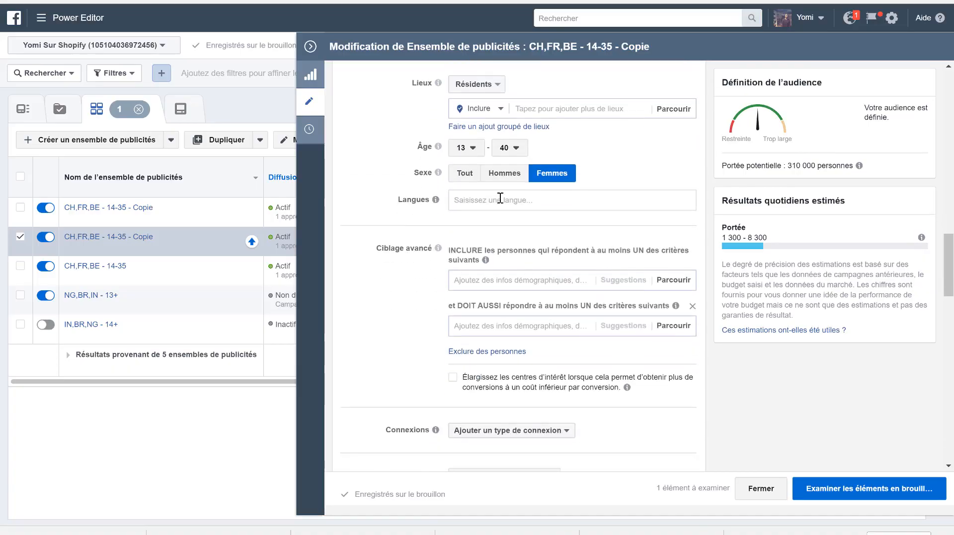
scroll(506, 441, down, 10)
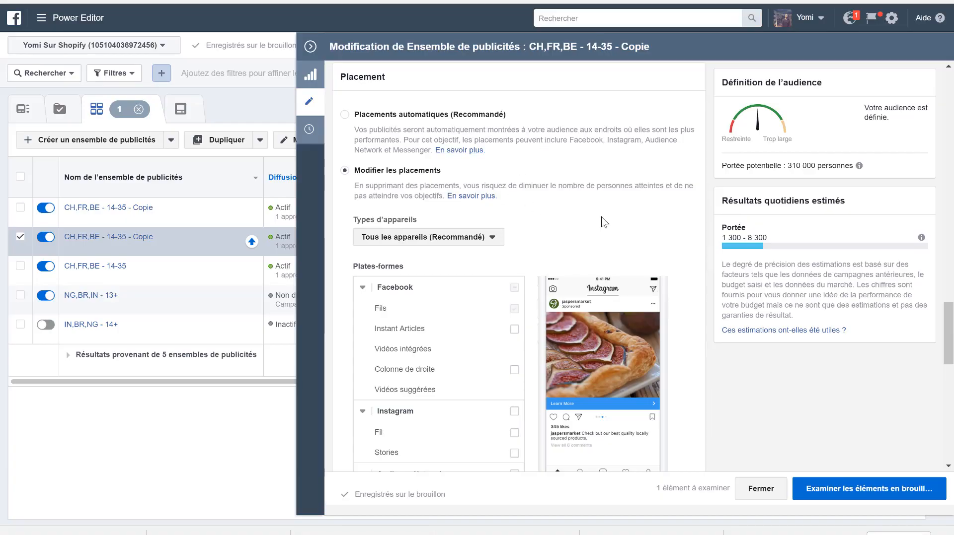
scroll(604, 222, up, 8)
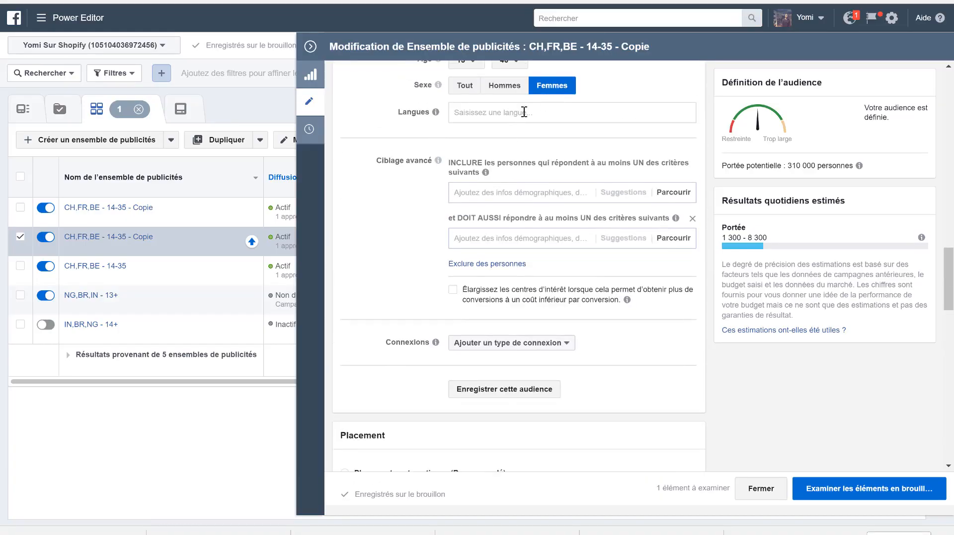
scroll(548, 304, down, 10)
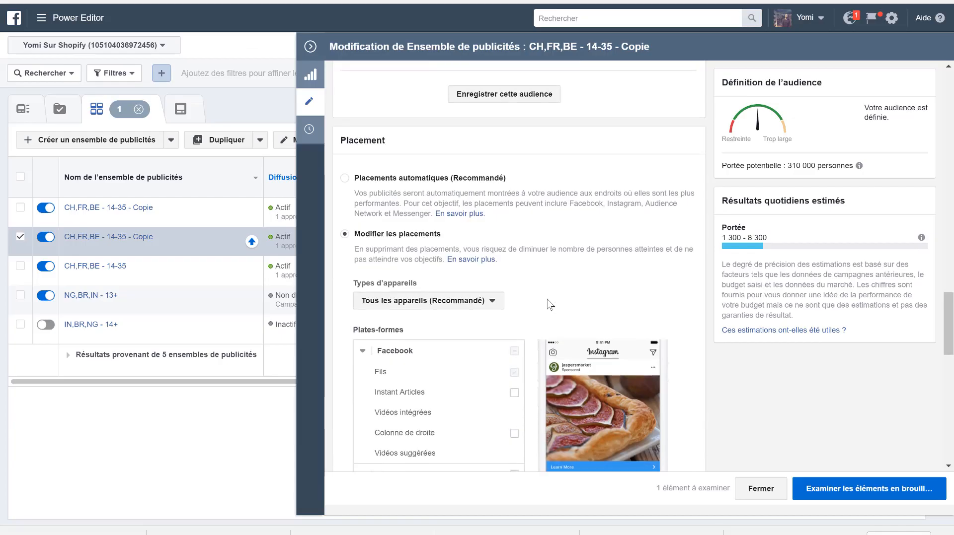
scroll(504, 258, down, 10)
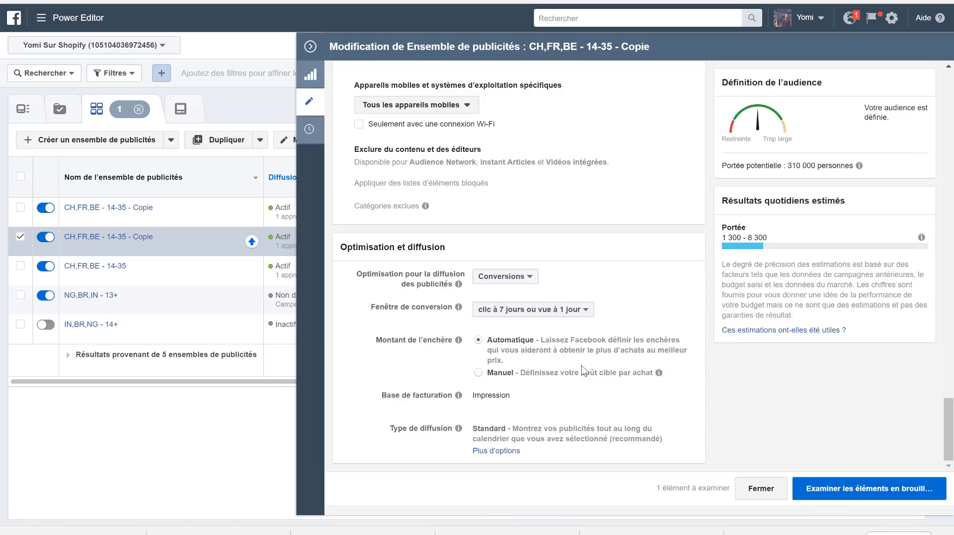
scroll(522, 462, up, 2)
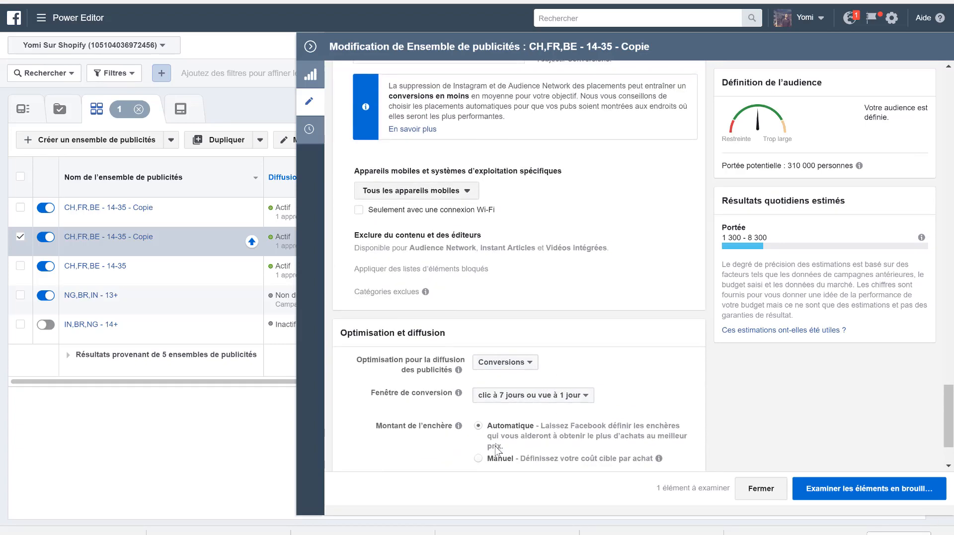
scroll(566, 432, down, 2)
click(847, 489)
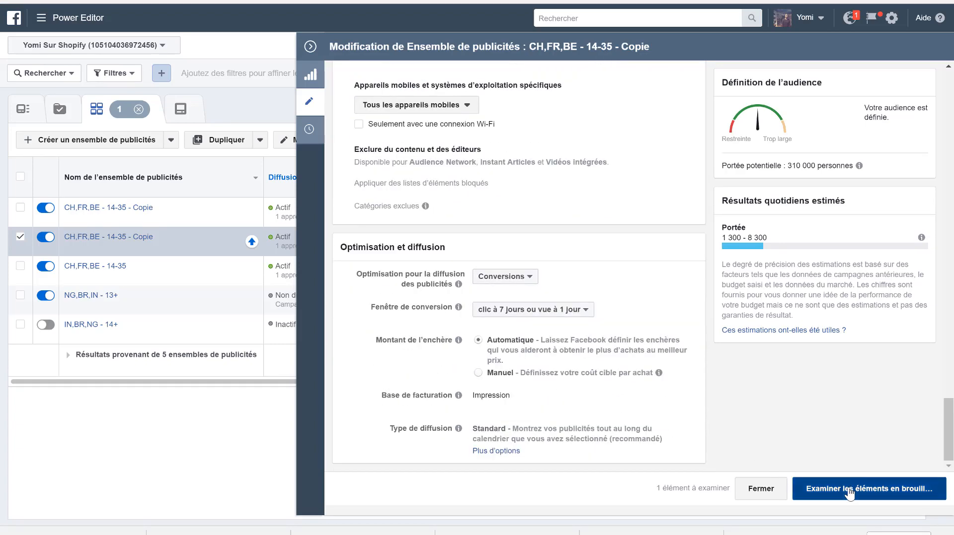
click(685, 310)
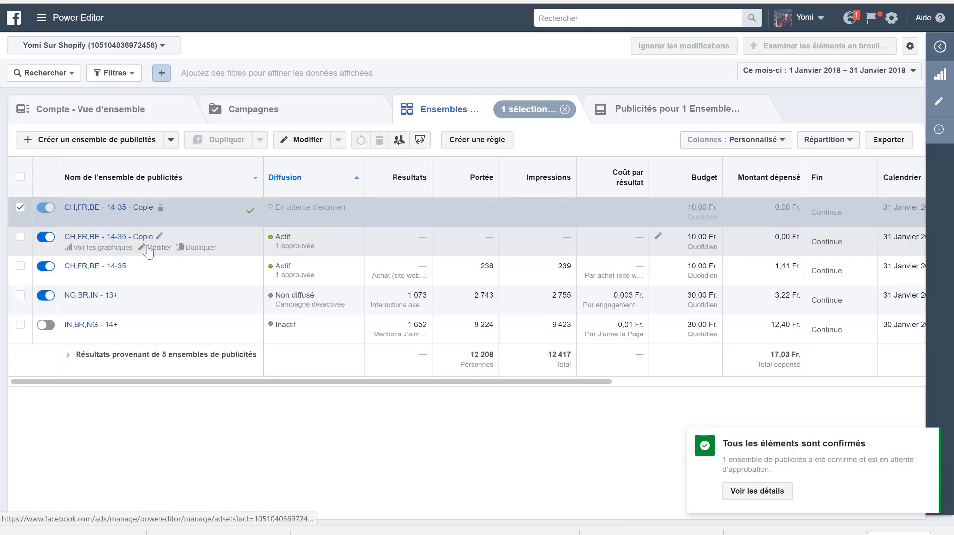
- Rename the active CH,FR,BE - 14-35 - Copie ad set as Lookalike Achat
click(160, 238)
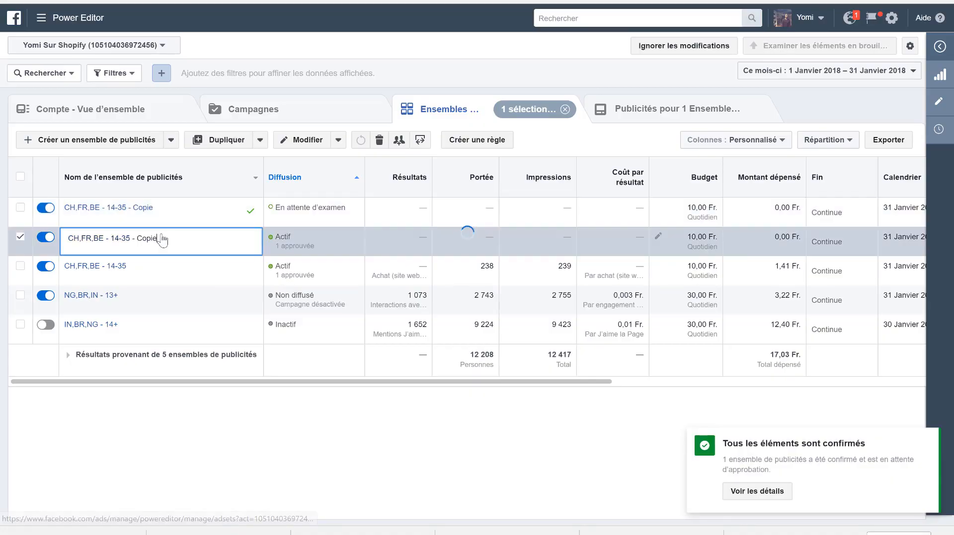
triple_click(162, 234)
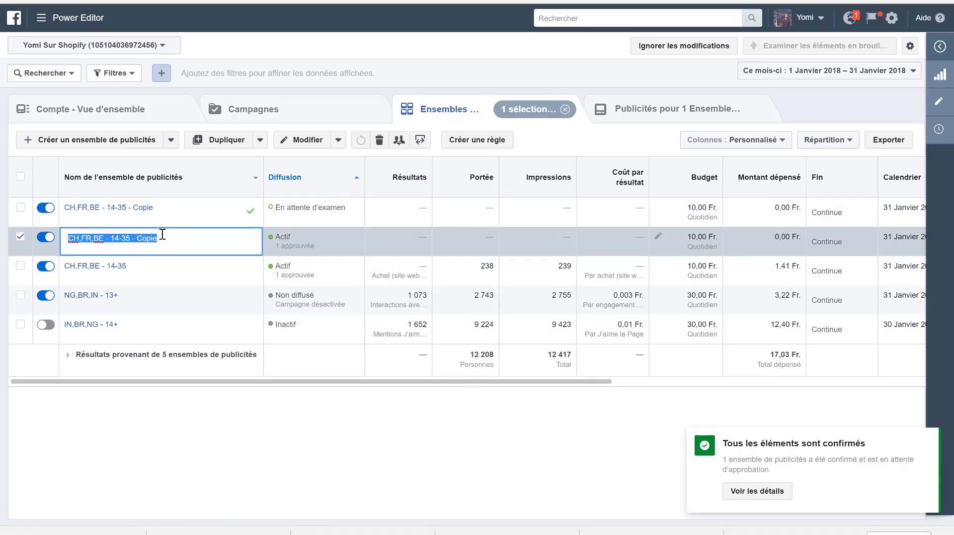
text(Lookalike Achat)
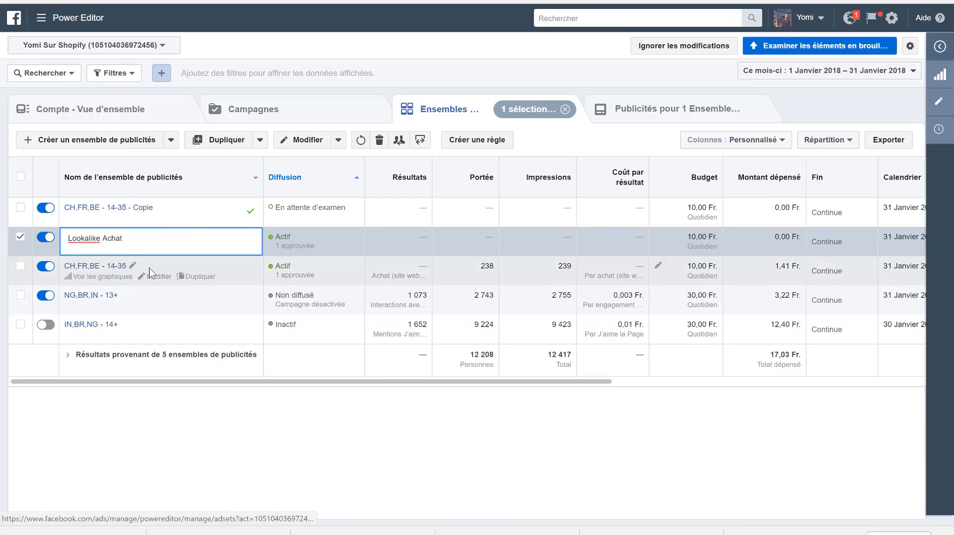
click(164, 267)
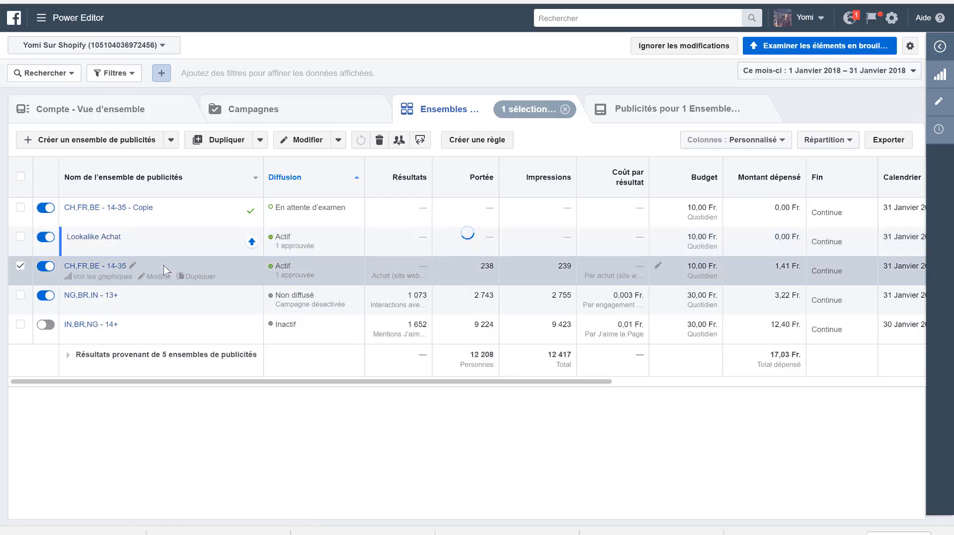
- Rename the original CH,FR,BE - 14-35 ad set as Interet
click(132, 266)
drag(140, 266, 44, 255)
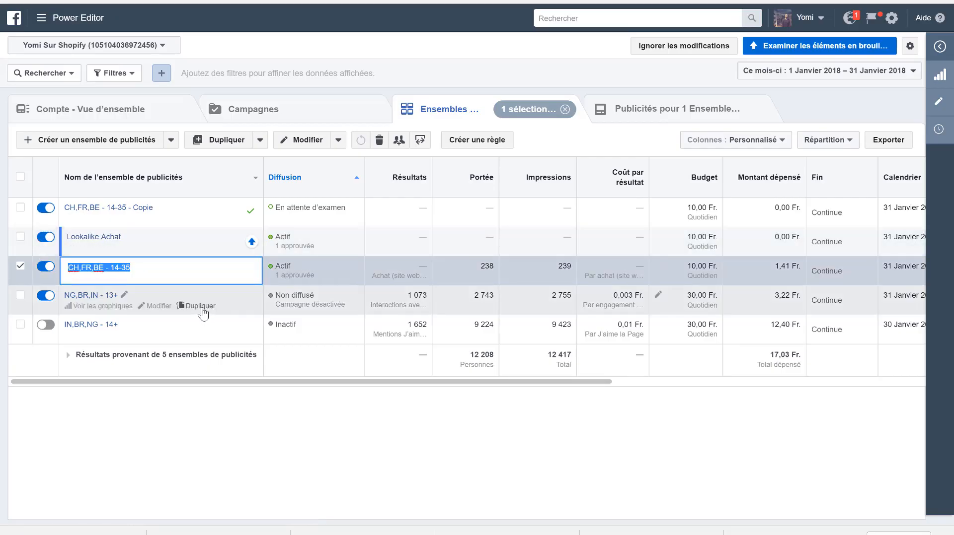
key(BackSpace)
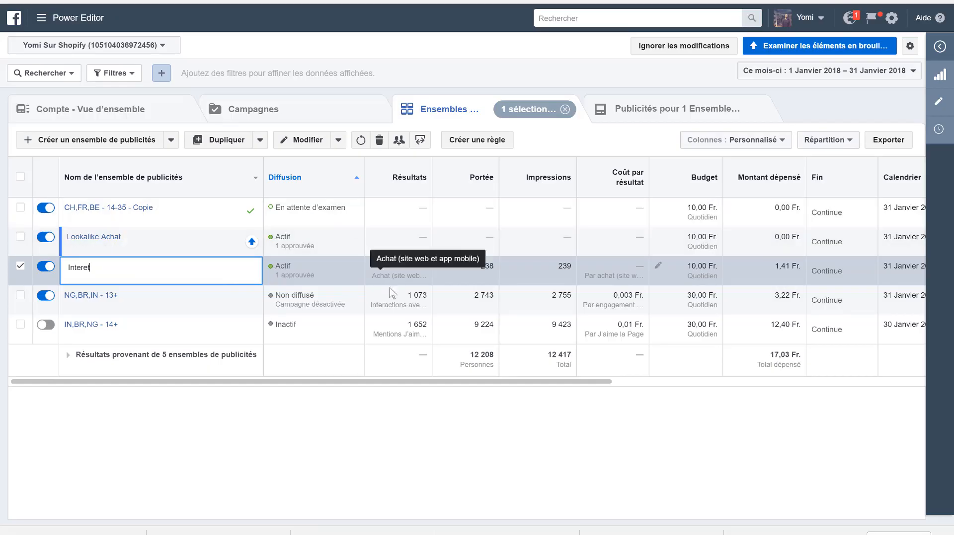
click(330, 420)
- Edit the CH,FR,BE - 14-35 - Copie ad set and remove the BE, CH and FR Lookalike 2% - ACHAT audiences from its included audiences
mouse_move(181, 213)
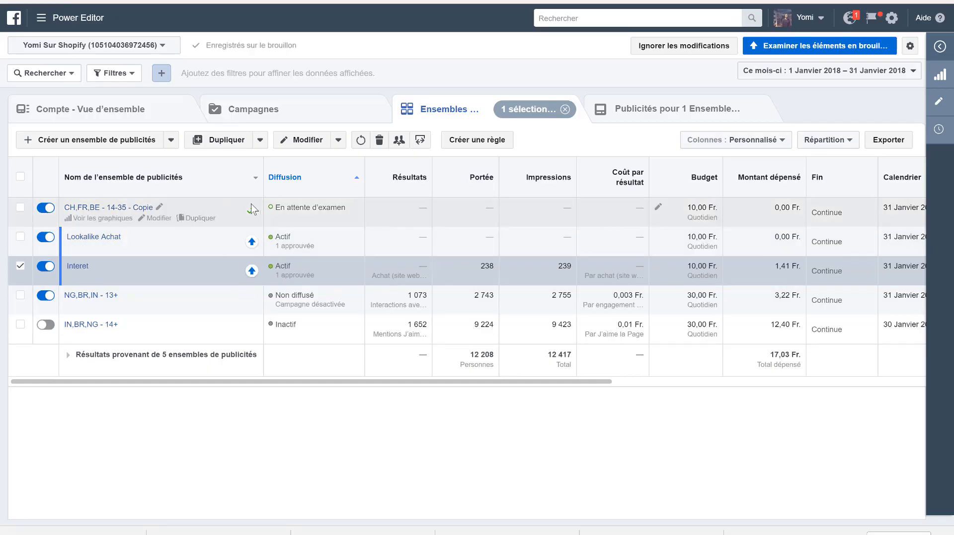
click(162, 221)
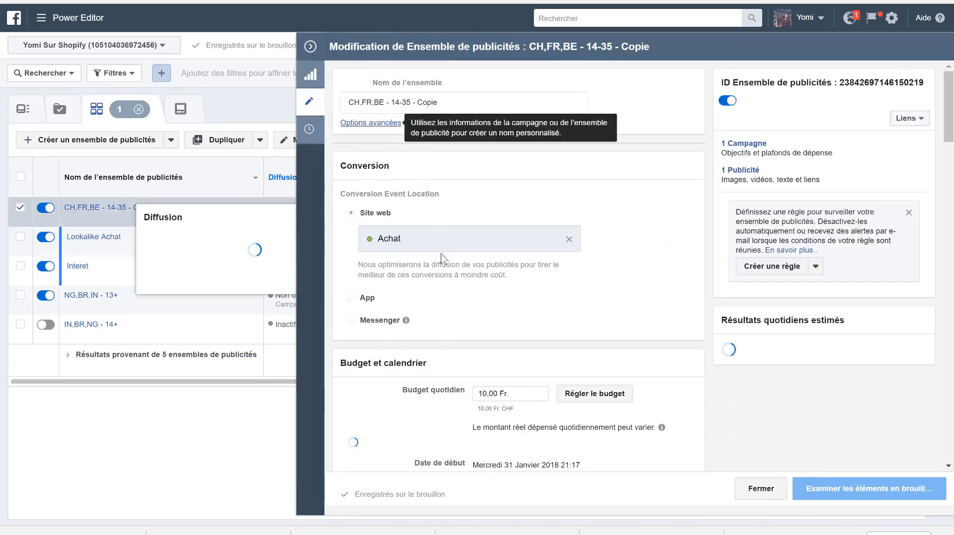
scroll(526, 227, down, 4)
scroll(526, 229, down, 8)
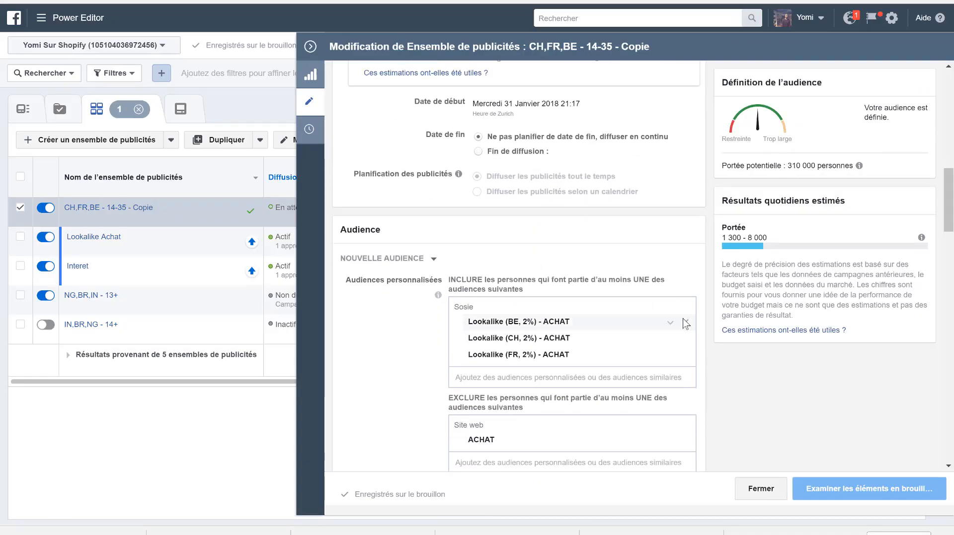
scroll(687, 328, down, 5)
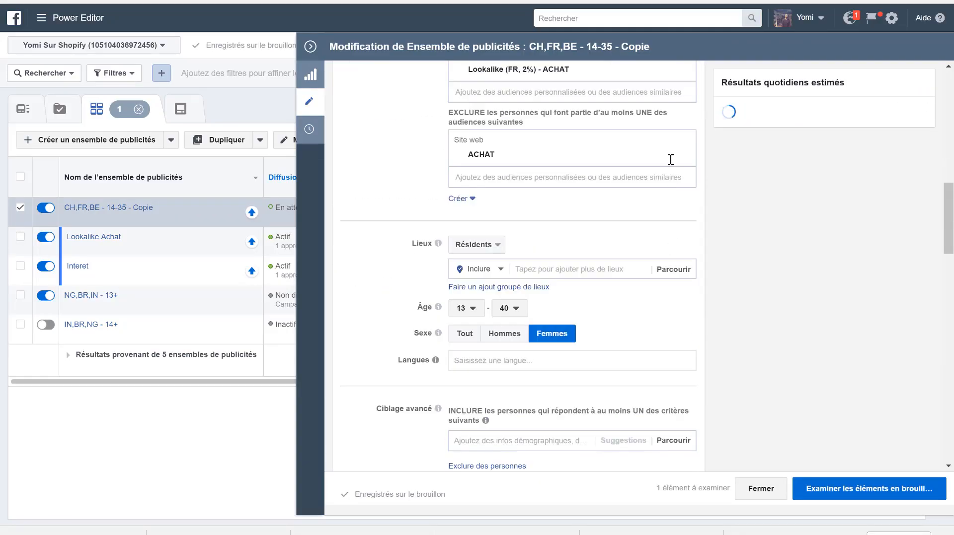
scroll(671, 162, up, 7)
scroll(676, 186, up, 3)
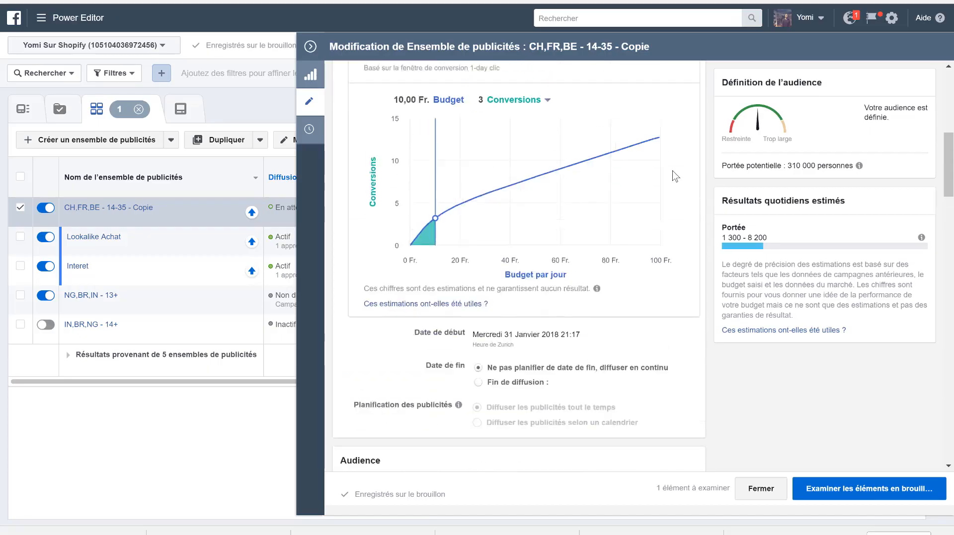
scroll(668, 298, down, 5)
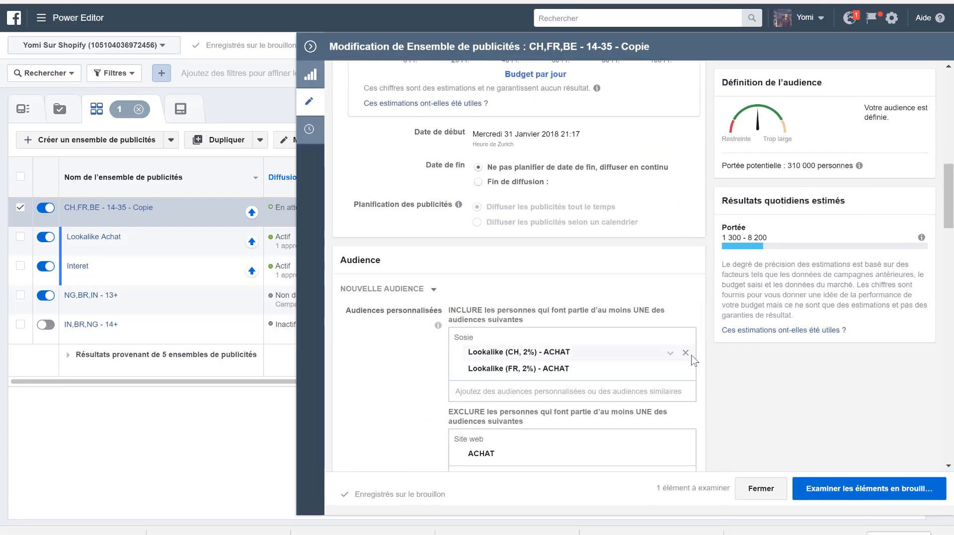
click(685, 353)
scroll(685, 357, down, 5)
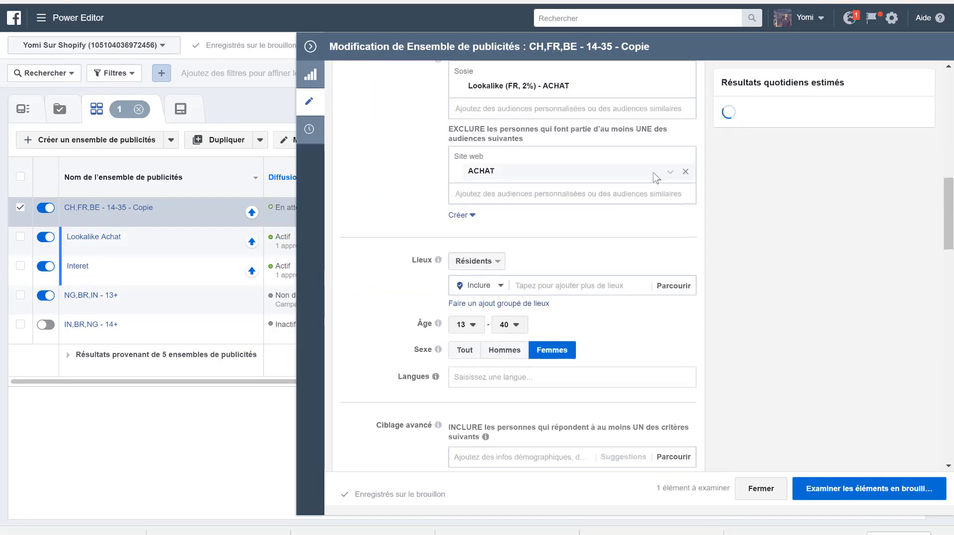
scroll(678, 204, up, 3)
click(685, 224)
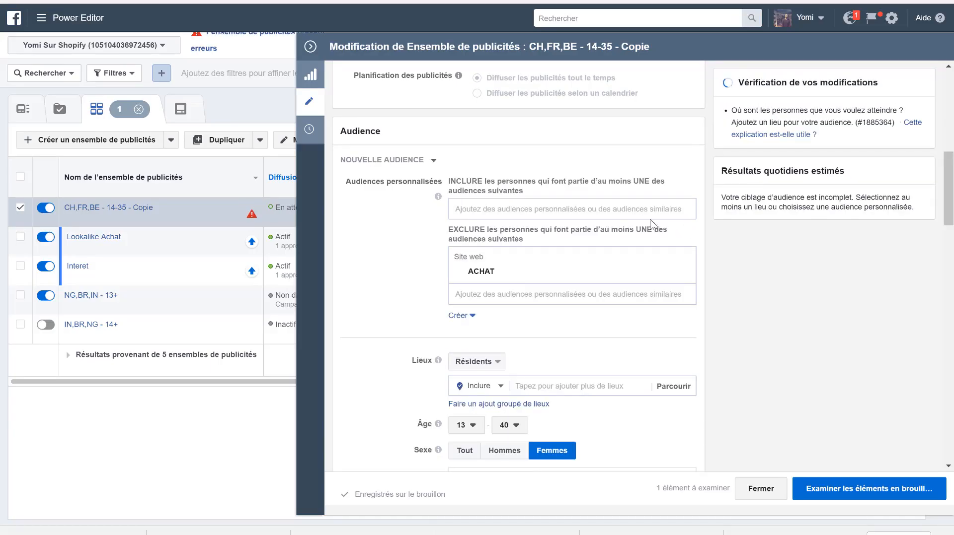
- Include the Lookalike (BE, 2%), (CH, 2%) and (FR, 2%) - customers_export audiences in the ad set
click(548, 207)
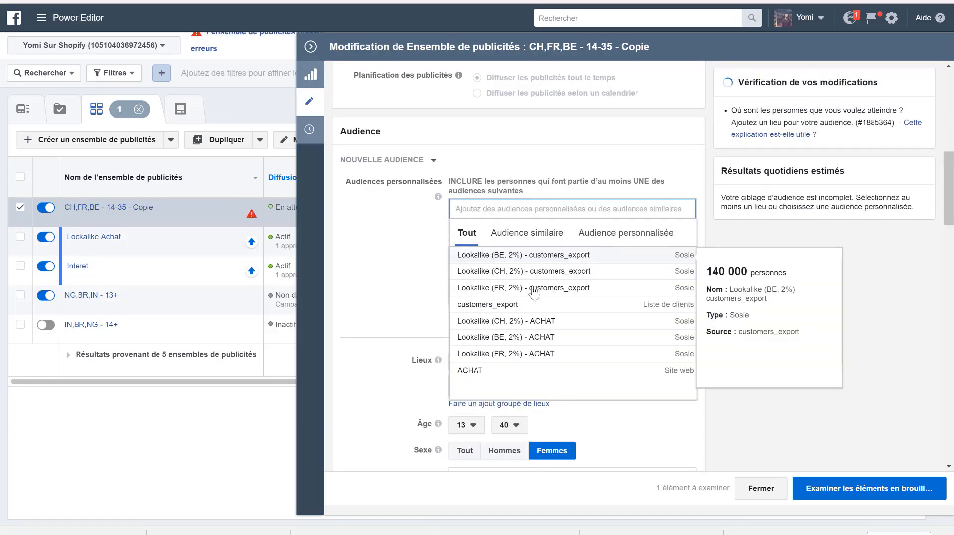
click(543, 255)
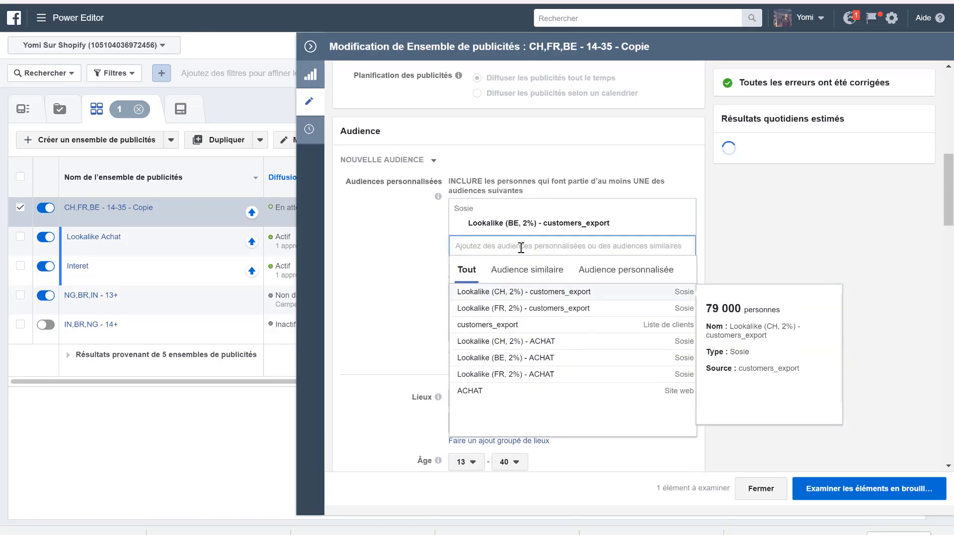
click(528, 293)
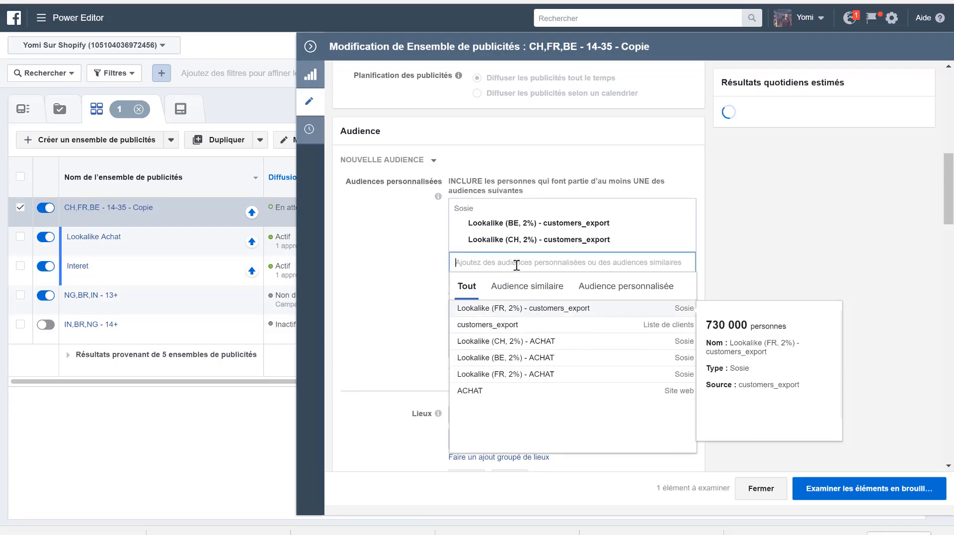
click(496, 309)
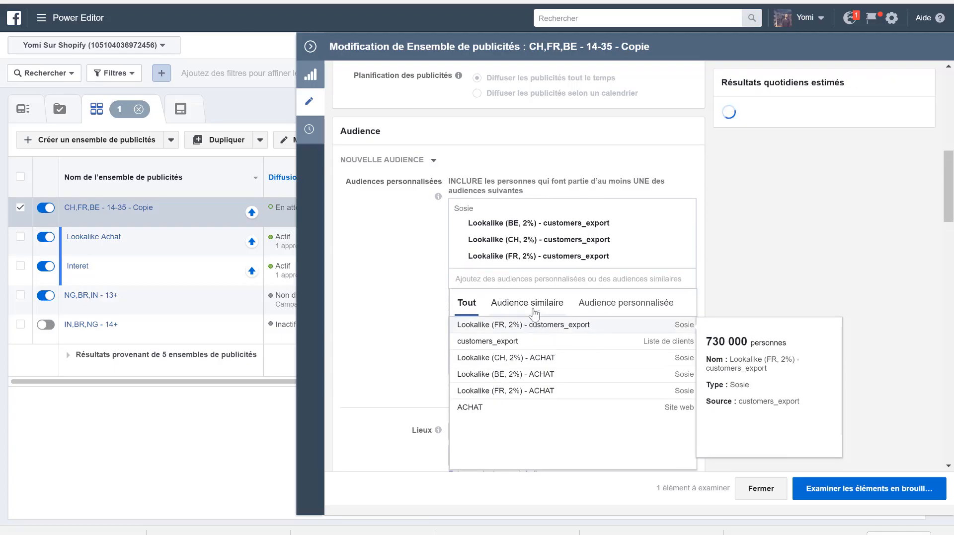
click(793, 189)
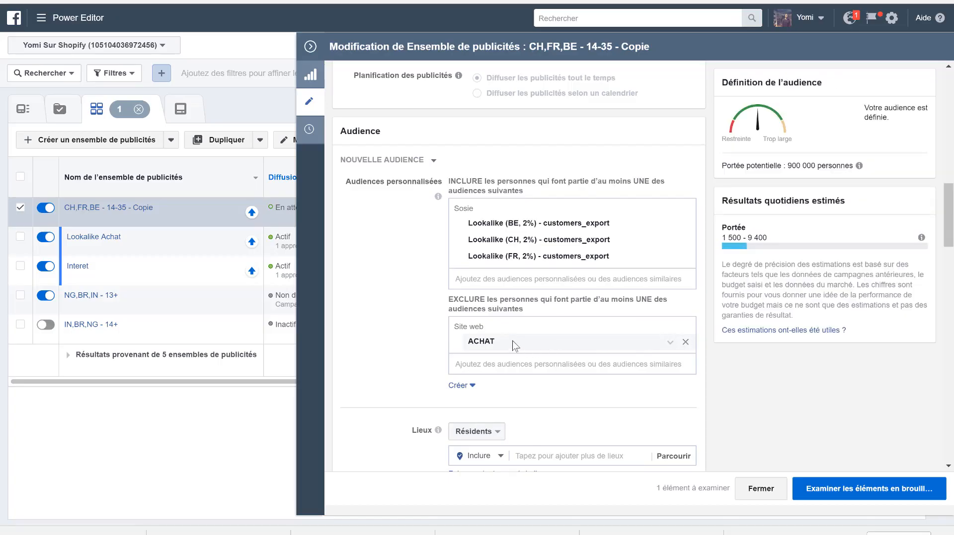
- Check the ad set's audience and placement settings, and publish all three draft changes to the ad sets
scroll(735, 395, down, 2)
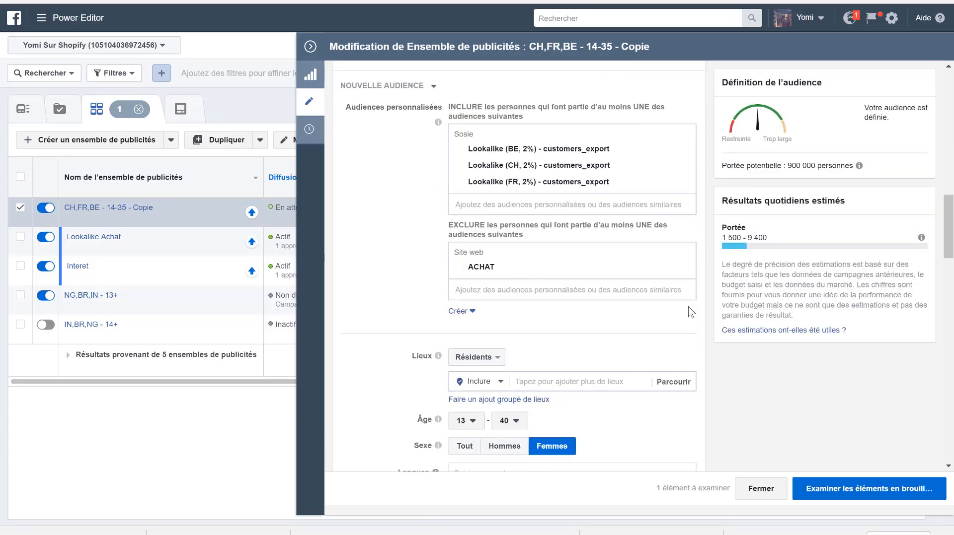
scroll(678, 380, down, 6)
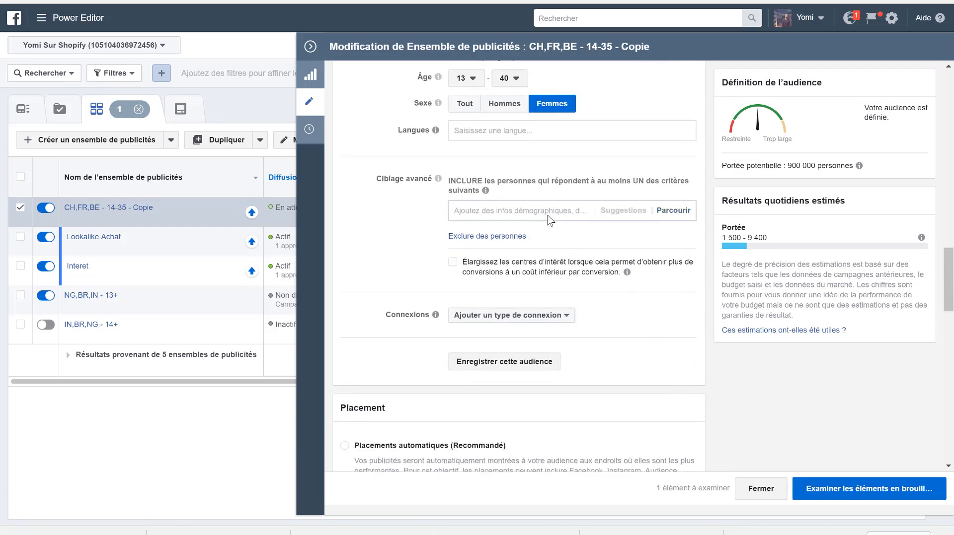
scroll(538, 332, down, 12)
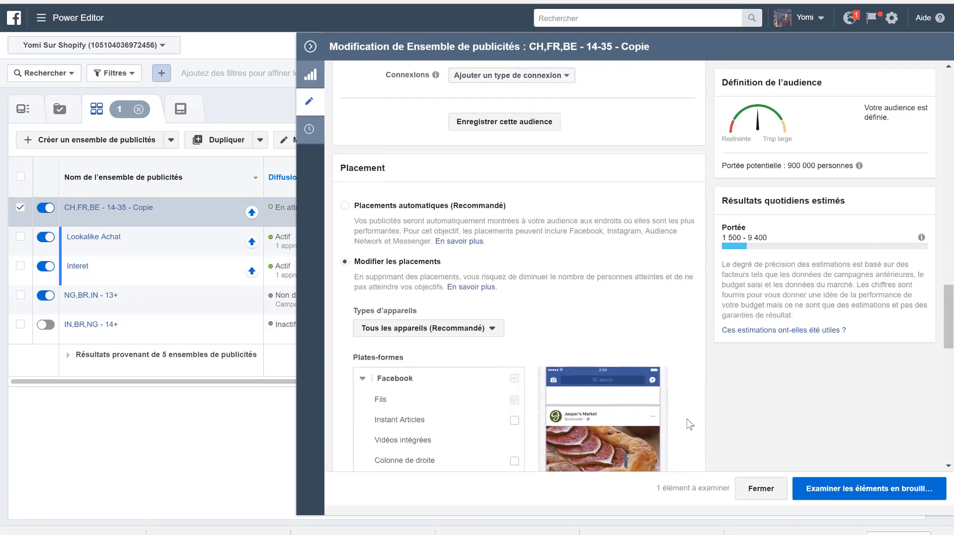
click(870, 495)
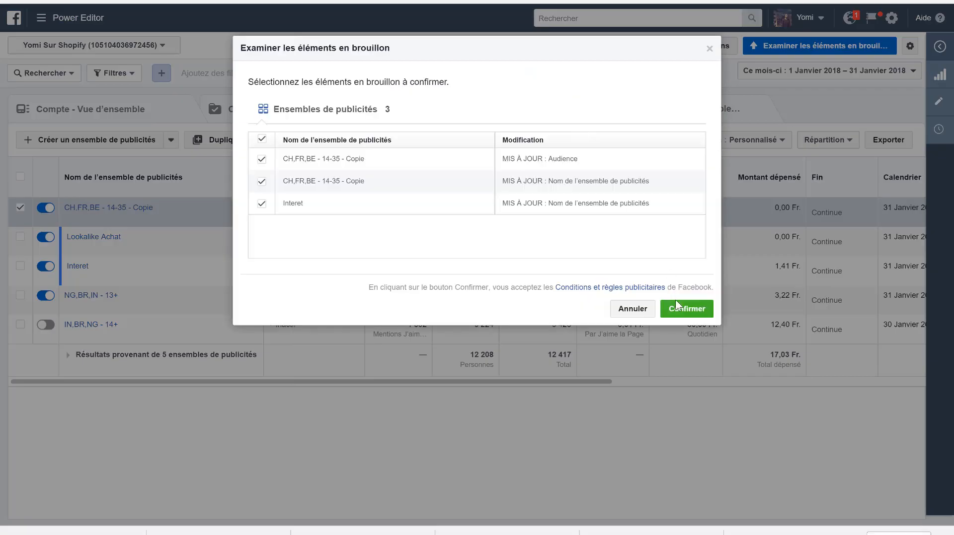
click(676, 304)
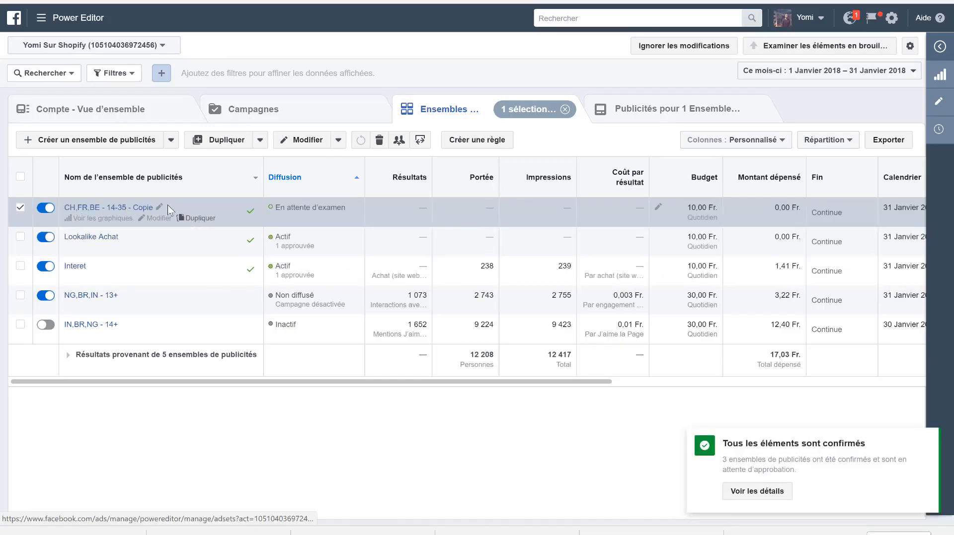
- Rename the CH,FR,BE - 14-35 - Copie ad set as Lookalike Mail
click(159, 208)
drag(183, 212, 63, 217)
text(4)
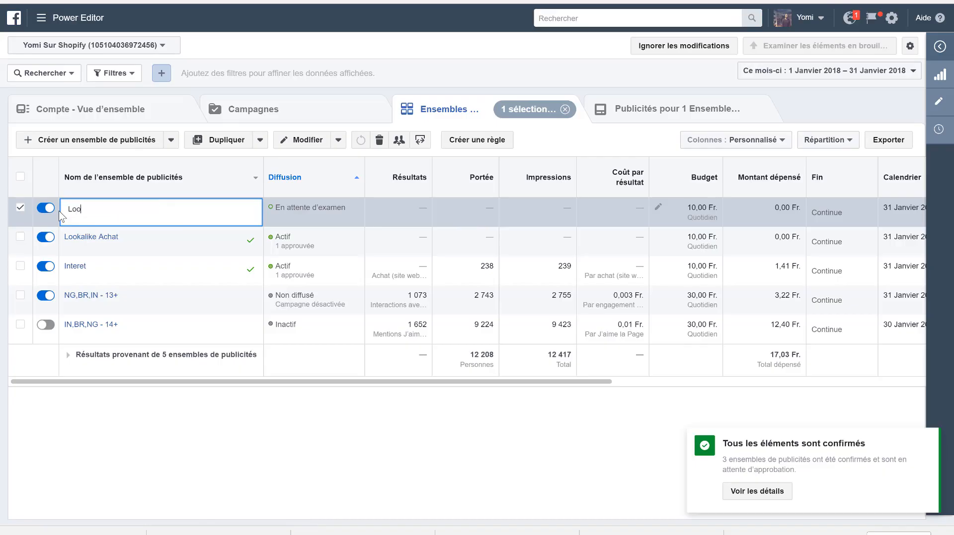
text(ookalike Mail)
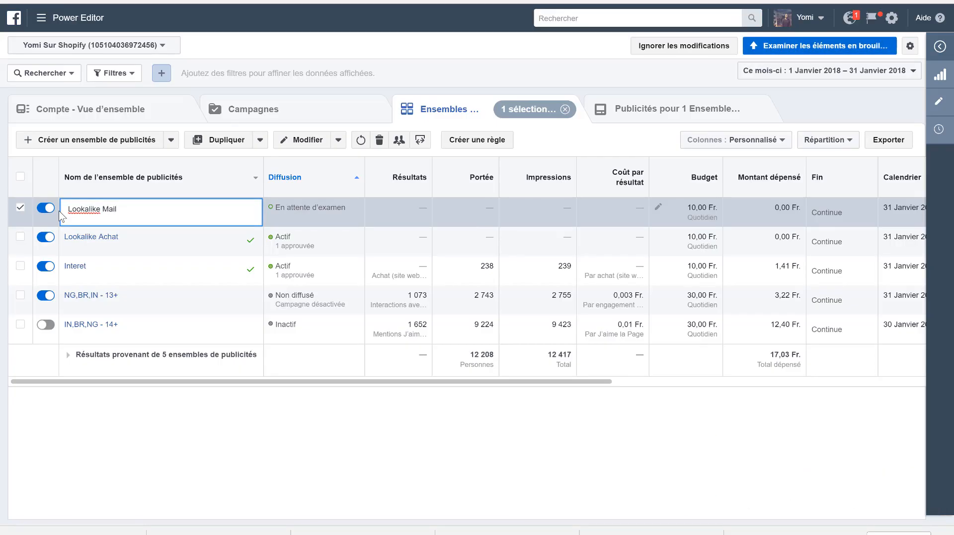
key(Return)
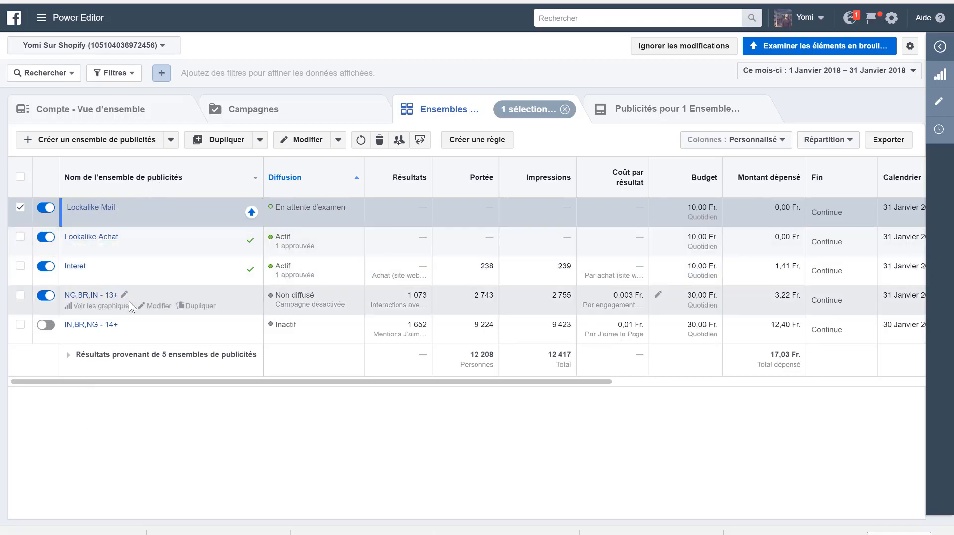
- Turn off the NG,BR,IN - 13+ ad set and delete it together with the IN,BR,NG - 14+ ad set
click(46, 296)
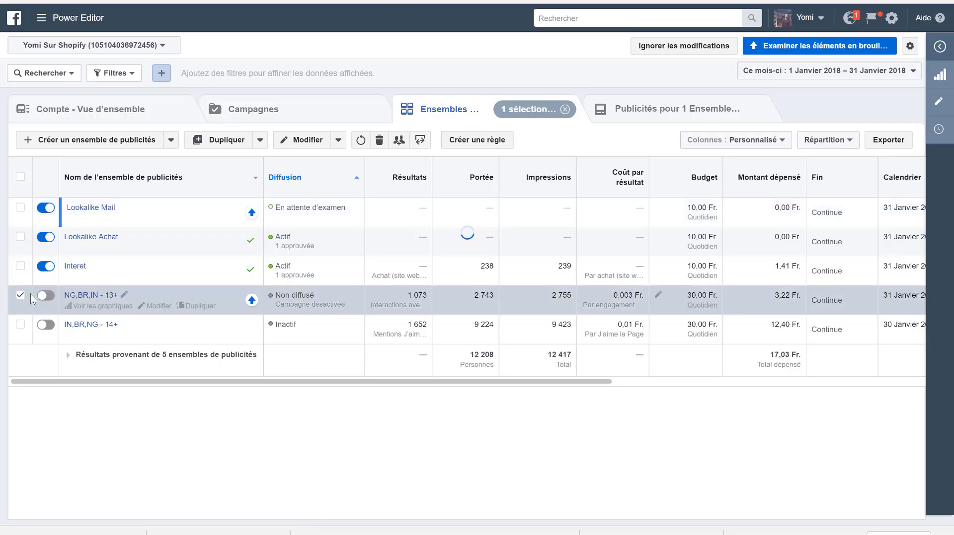
click(19, 297)
click(20, 297)
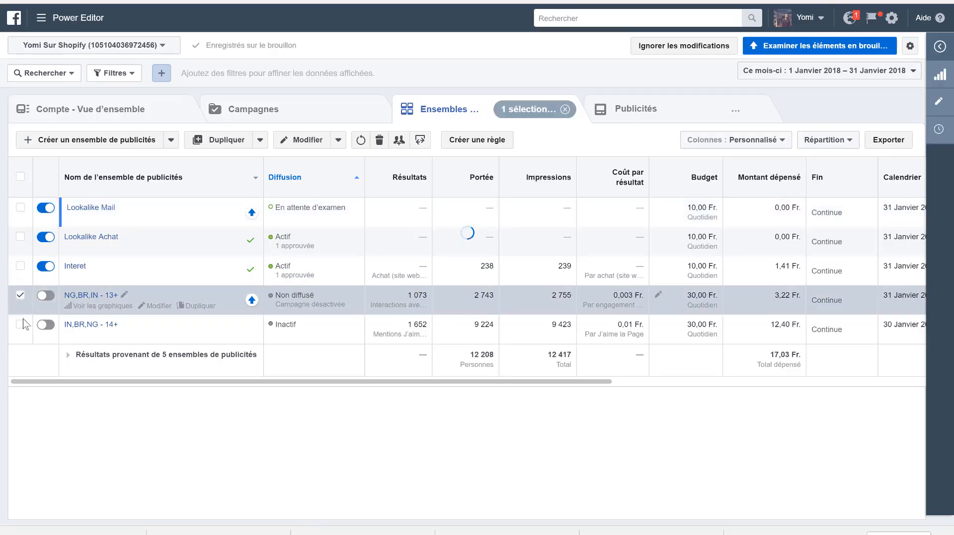
click(21, 327)
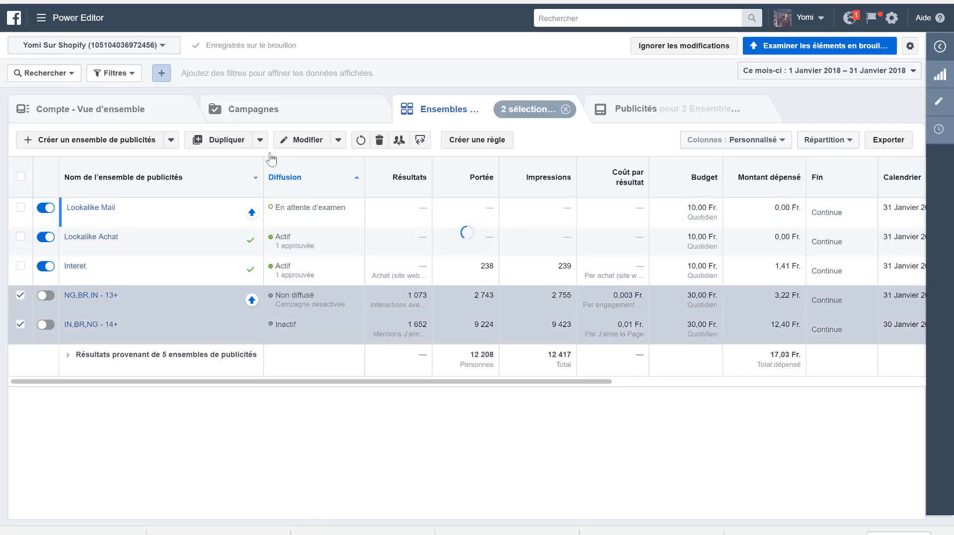
click(380, 141)
click(575, 214)
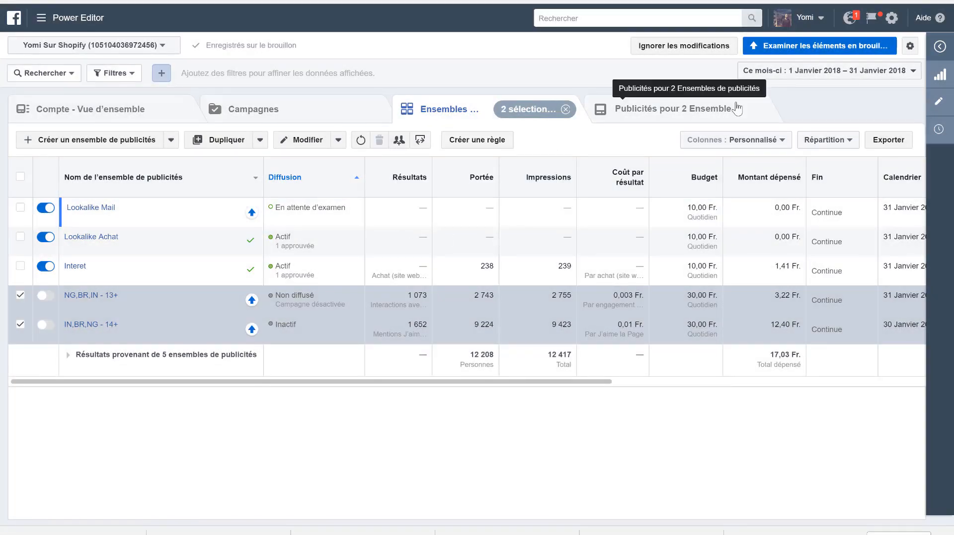
- Review and publish the draft changes covering the renamed ad set and the ad set deletions
click(786, 53)
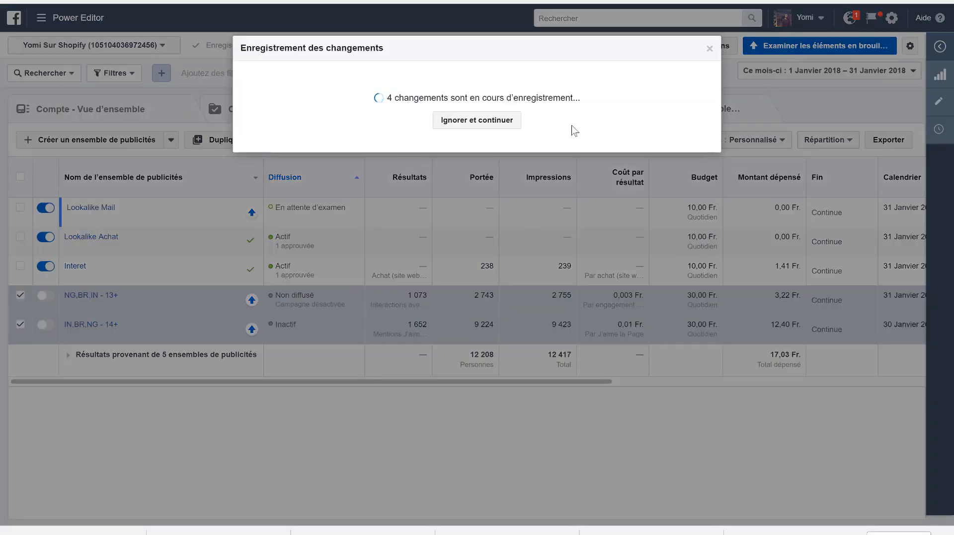
click(687, 309)
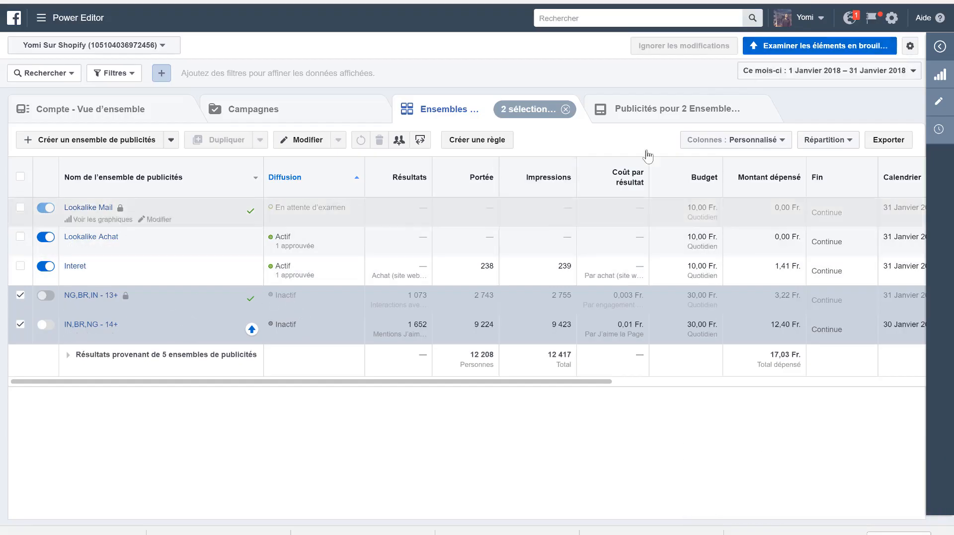
click(796, 47)
click(686, 309)
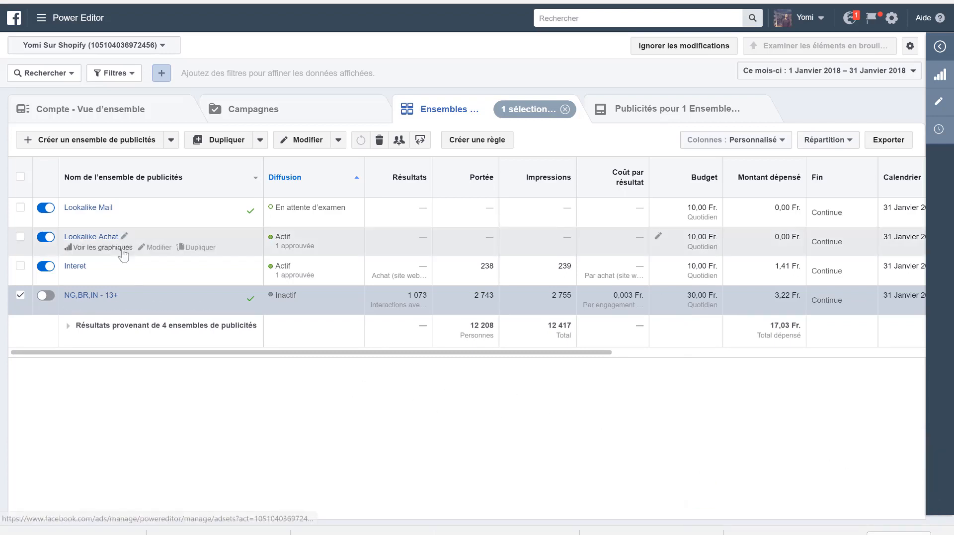
- Show only the ad sets belonging to the Conversions 1 campaign
click(246, 106)
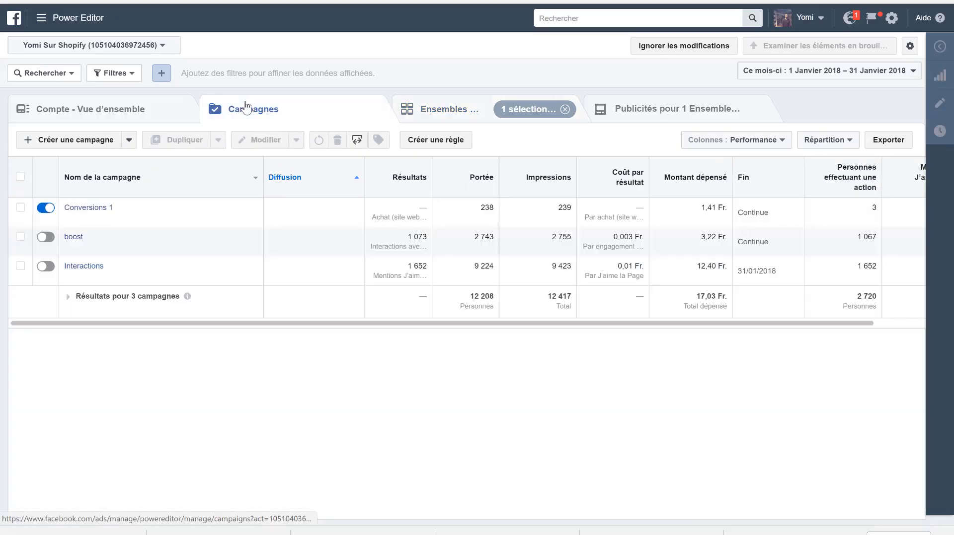
click(89, 207)
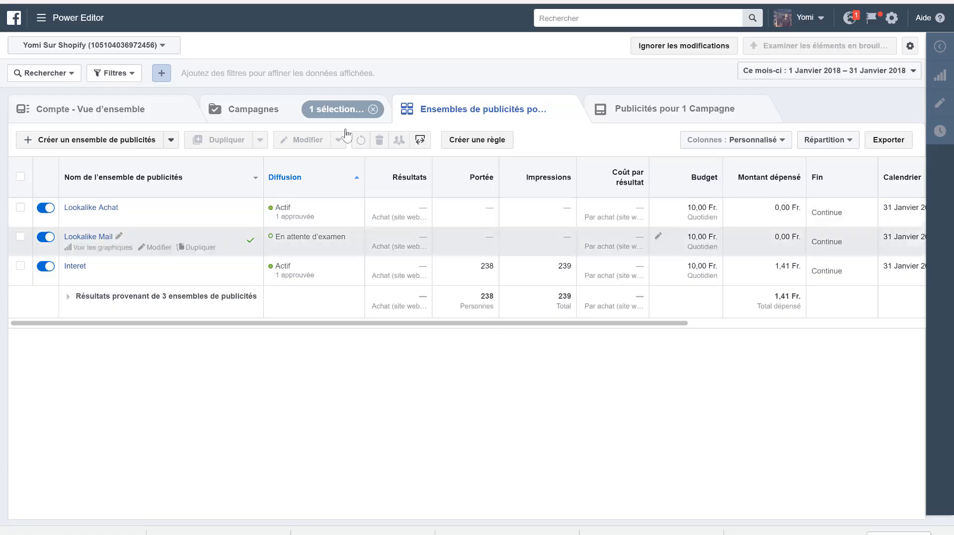
- Switch to the Video4 presentation in Google Slides and review the Configurer la publicité slide, down to the retargeting campaign point
key(ctrl+Tab)
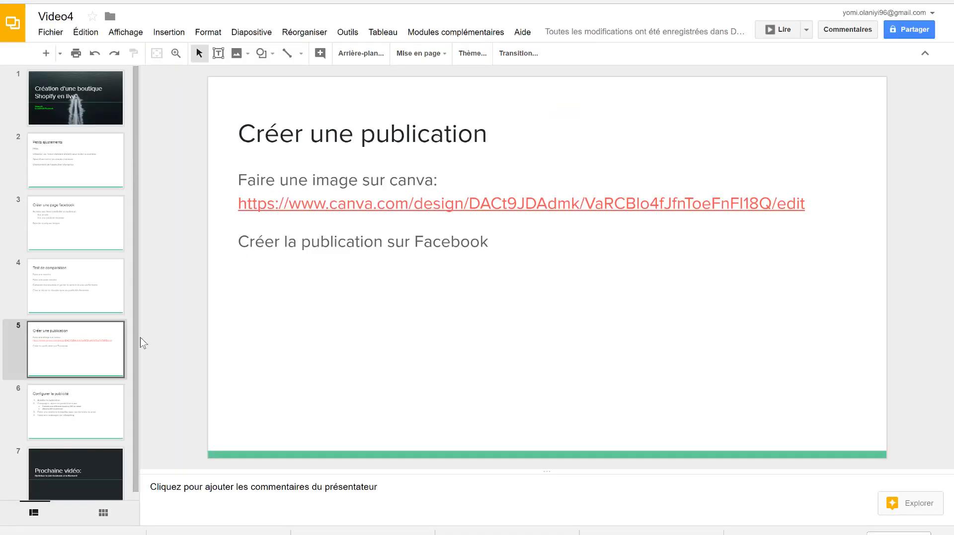
click(102, 388)
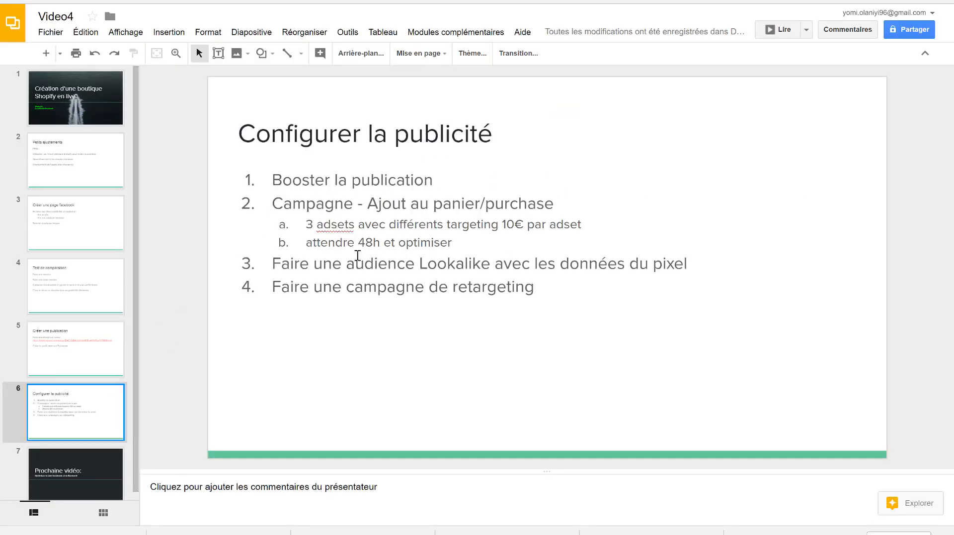
scroll(81, 362, down, 1)
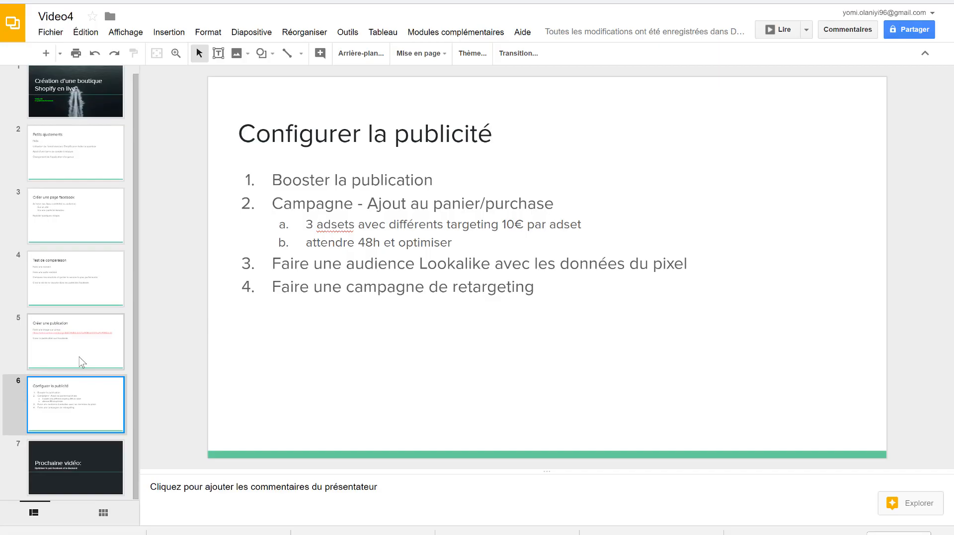
double_click(399, 297)
triple_click(400, 297)
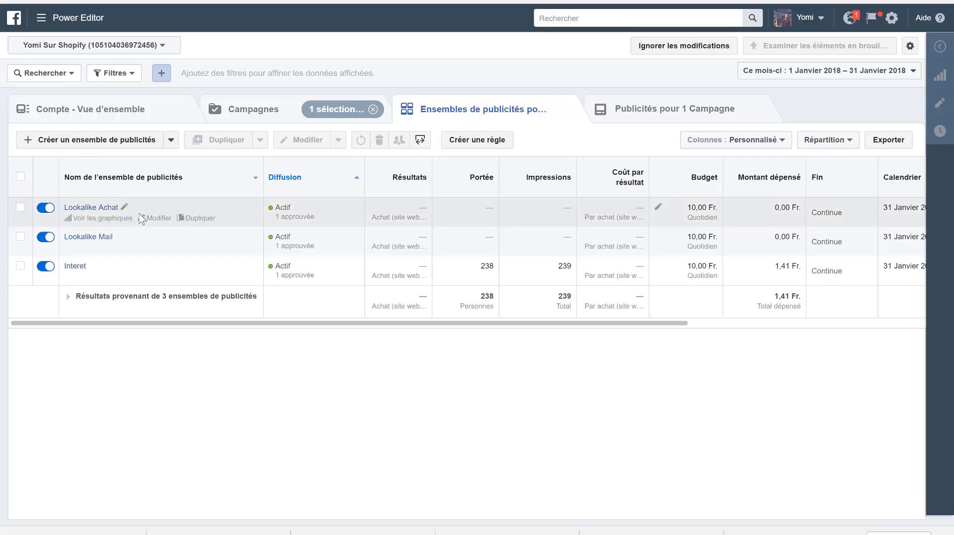
- Start the guided creation of a new campaign with the Conversions objective and replace its default campaign name
click(91, 144)
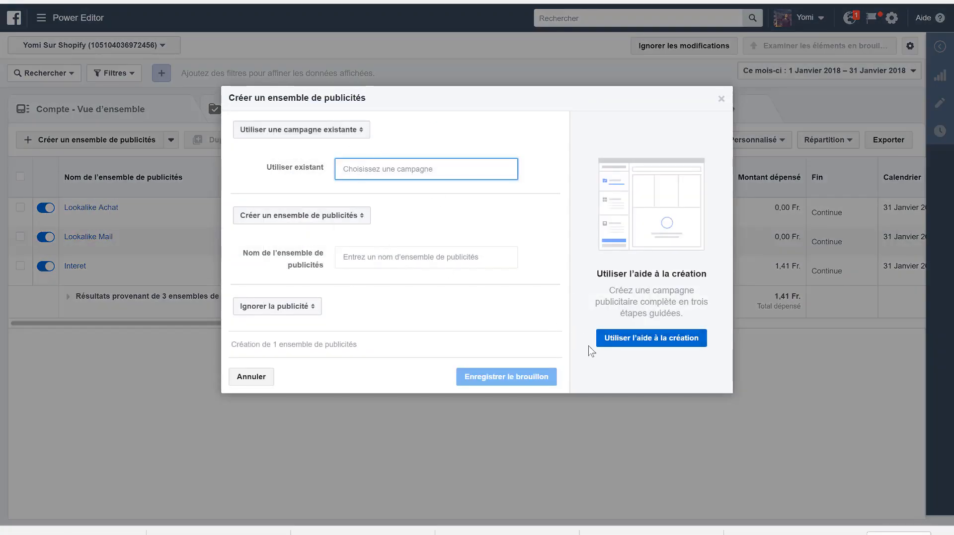
click(629, 342)
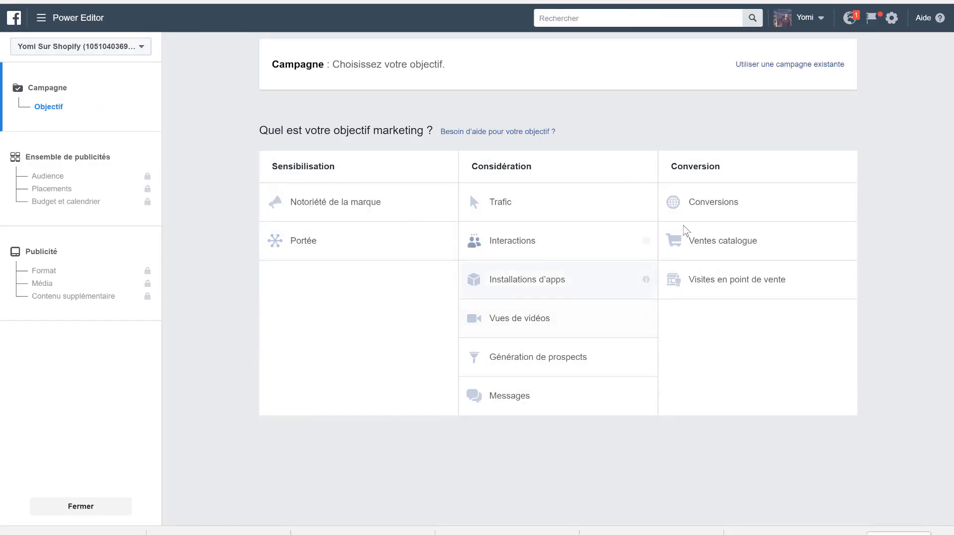
click(714, 204)
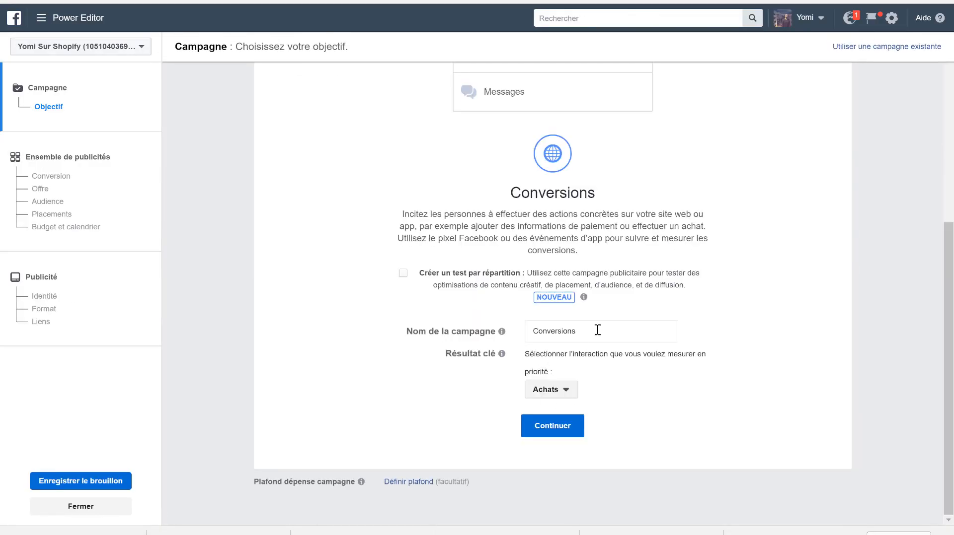
drag(597, 330, 533, 329)
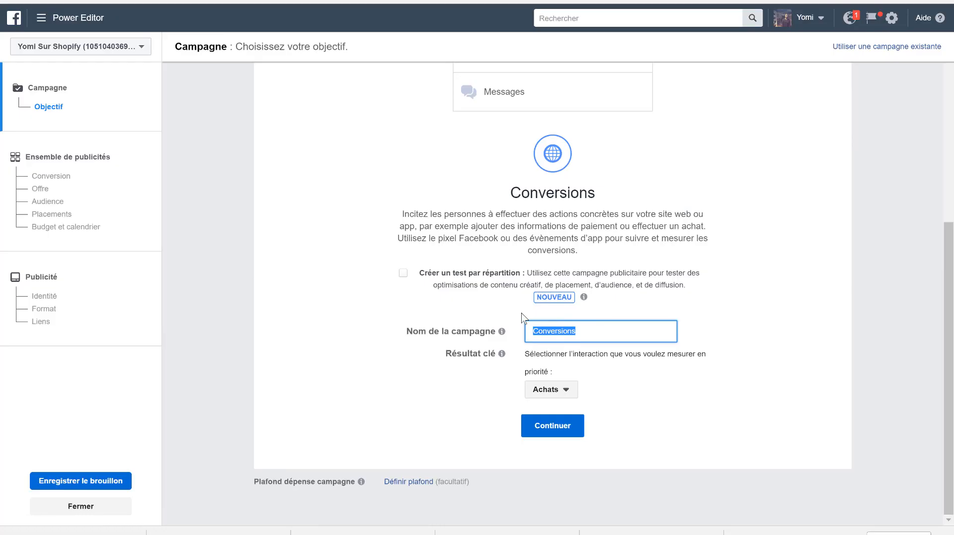
text(Retargeting)
click(550, 431)
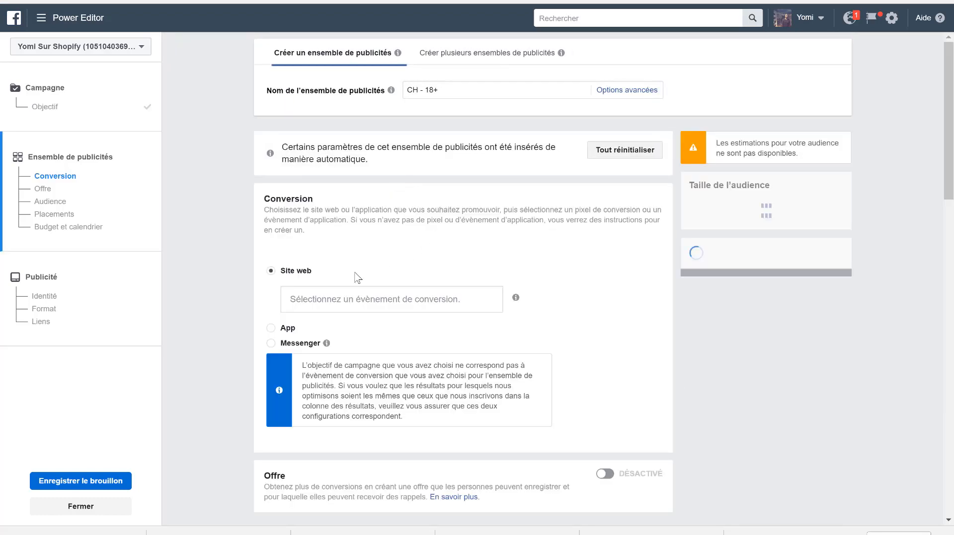
- Set the ad set's website conversion event to Achat from the Kooka-Makeup pixel
click(323, 300)
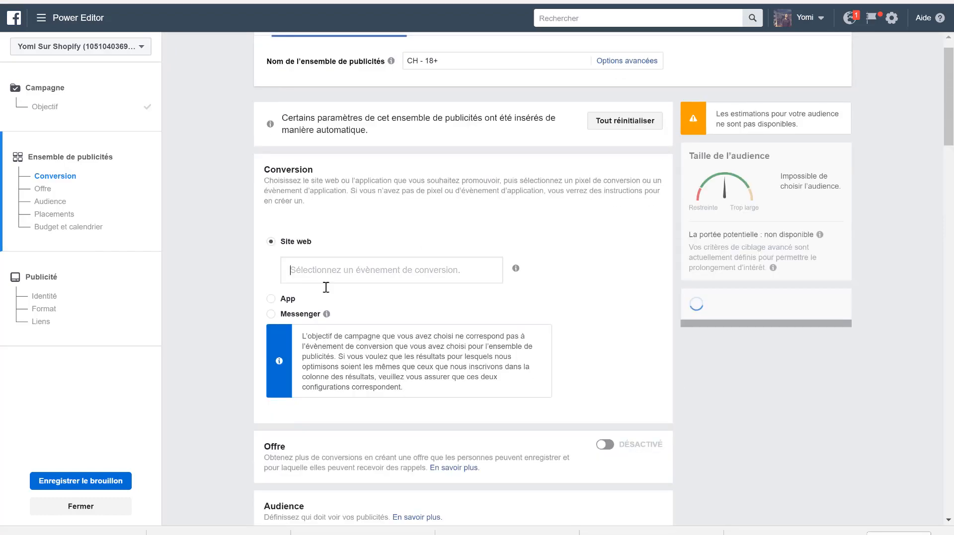
click(390, 273)
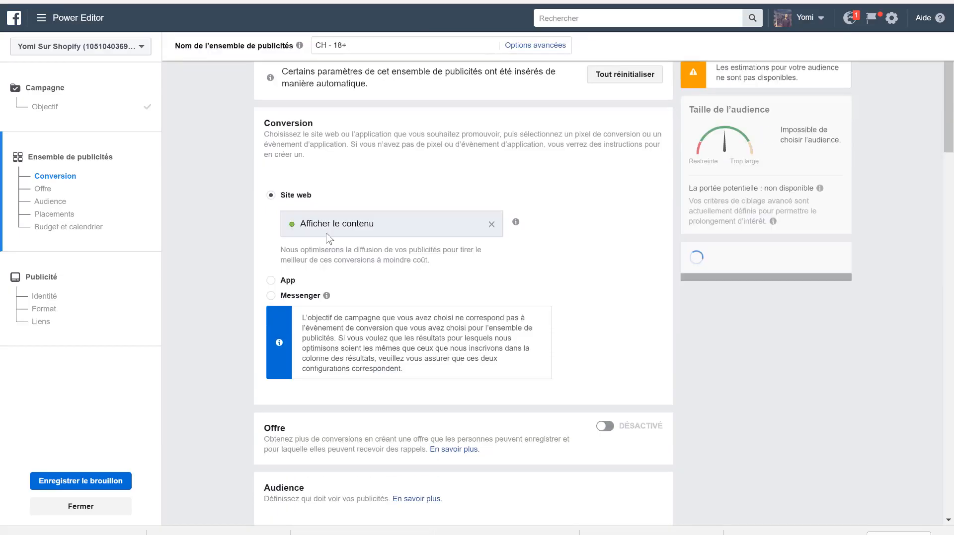
click(491, 225)
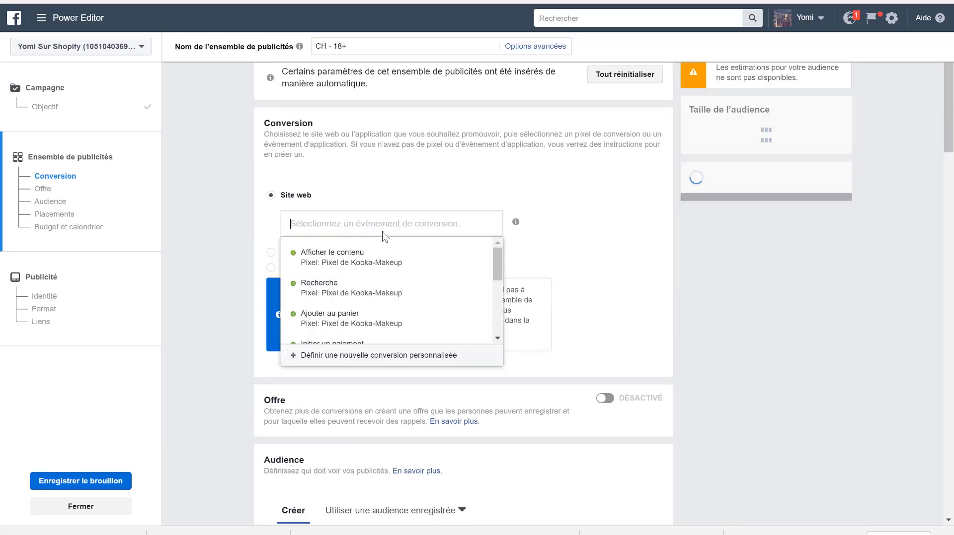
scroll(355, 312, down, 2)
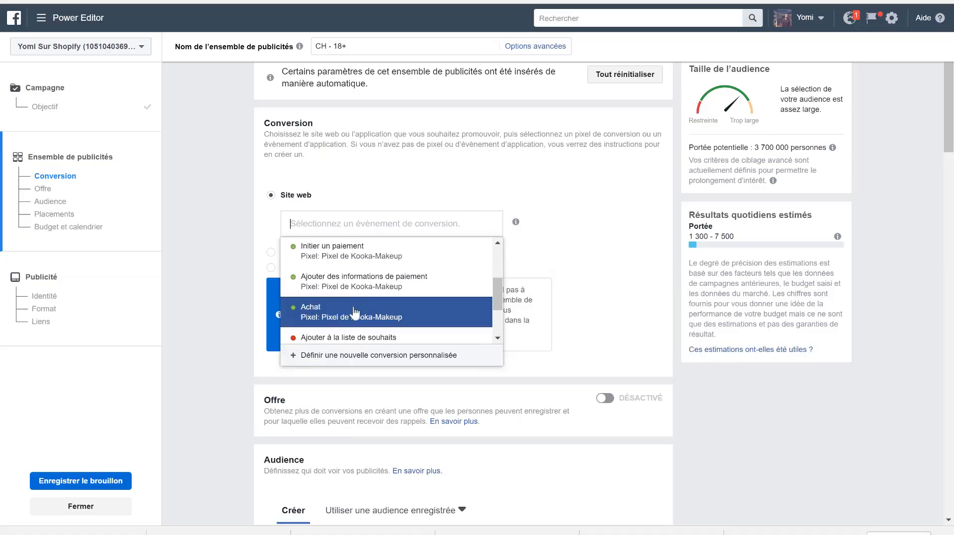
click(350, 312)
- Remove Suisse from the ad set's locations and add the ACHAT website custom audience
scroll(538, 336, down, 3)
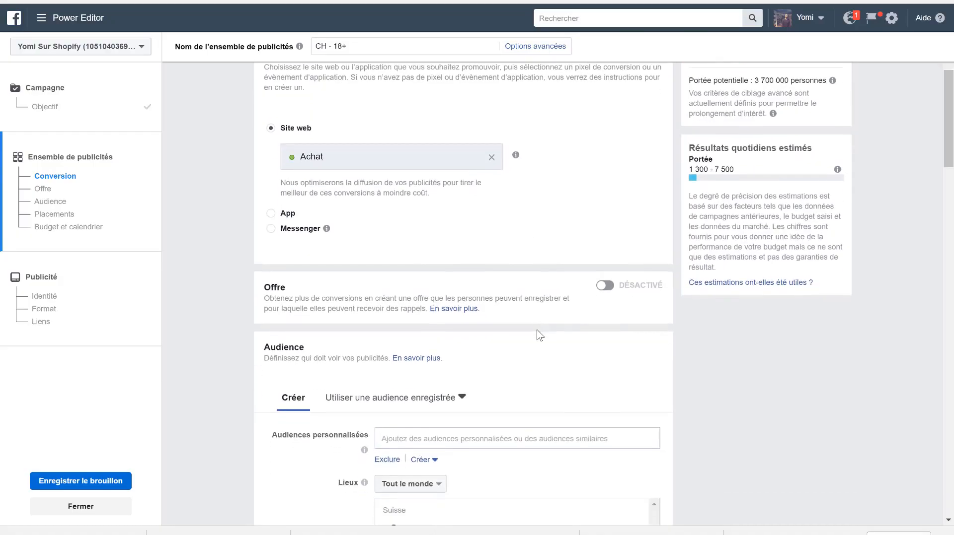
scroll(539, 337, down, 3)
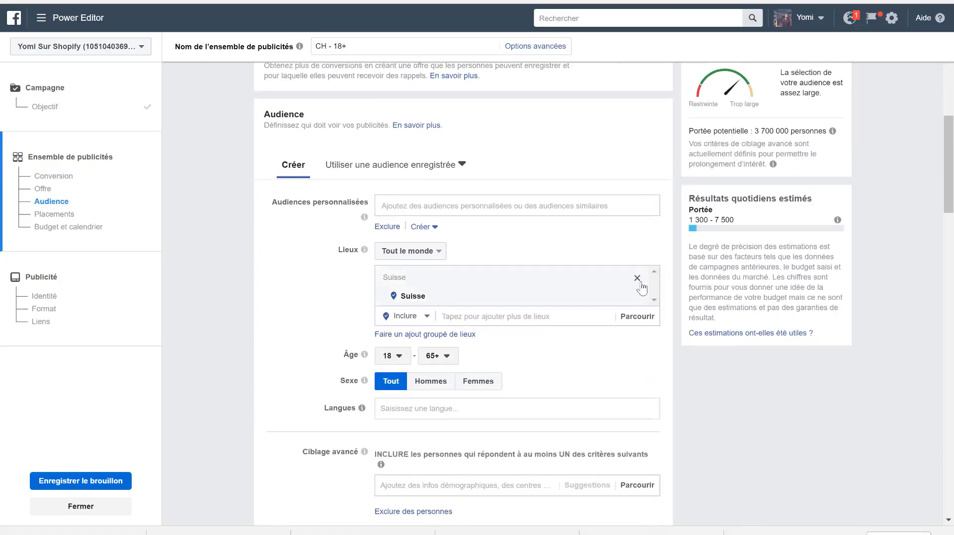
click(638, 280)
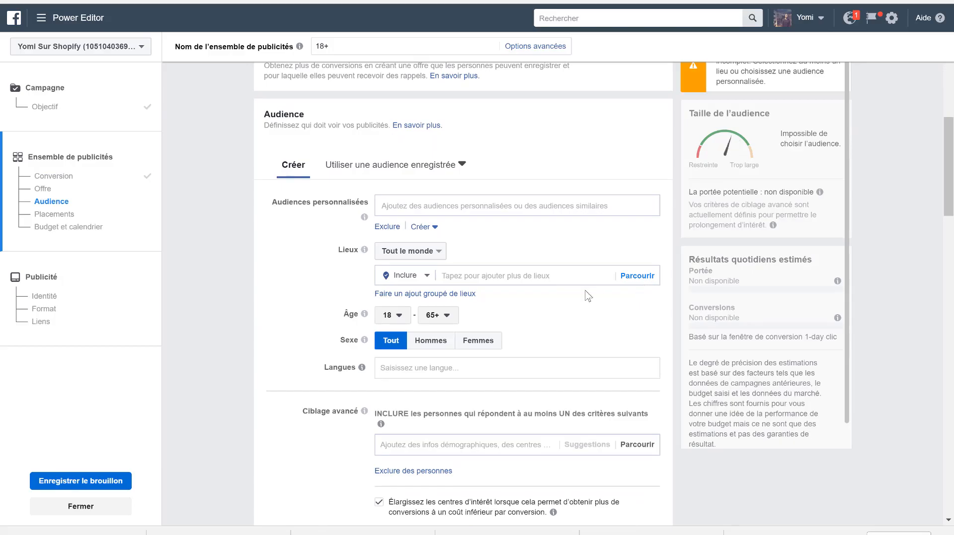
click(415, 208)
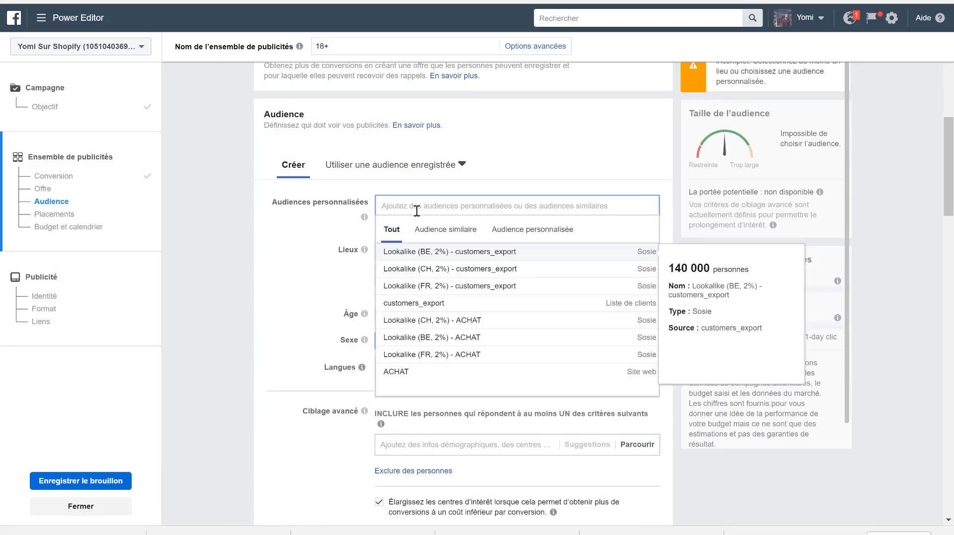
click(407, 379)
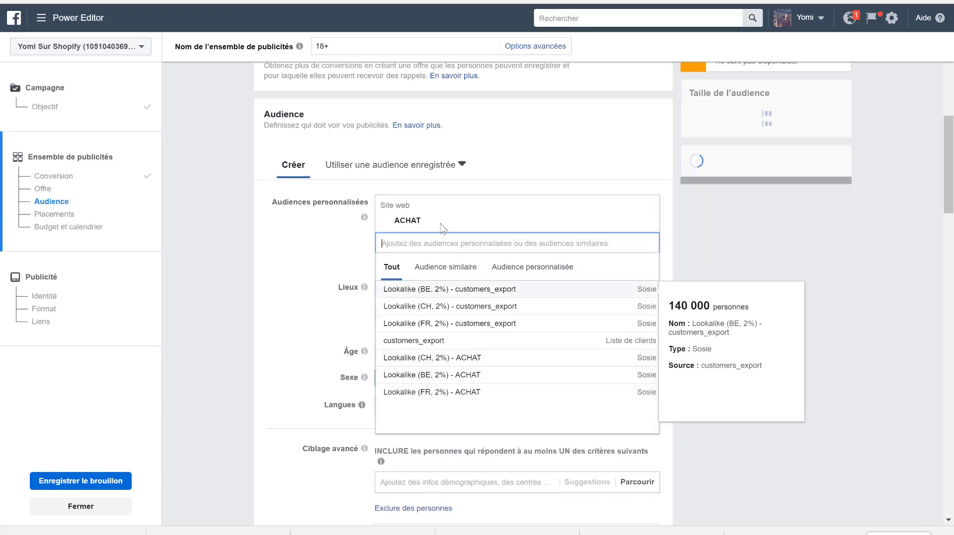
click(328, 255)
- Set the audience's minimum age to 13 and review the ad set's remaining settings, including its placements
scroll(350, 277, up, 4)
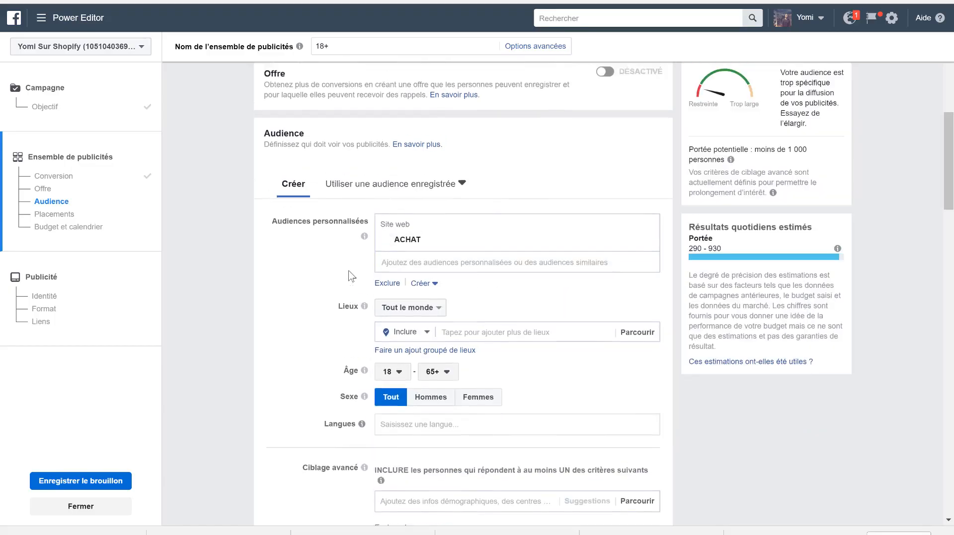
scroll(535, 242, down, 6)
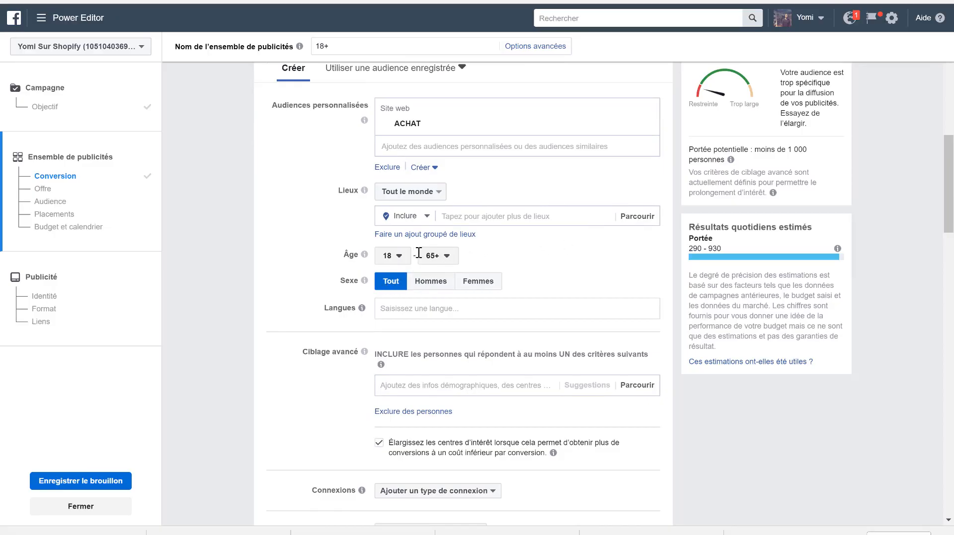
click(393, 255)
click(393, 272)
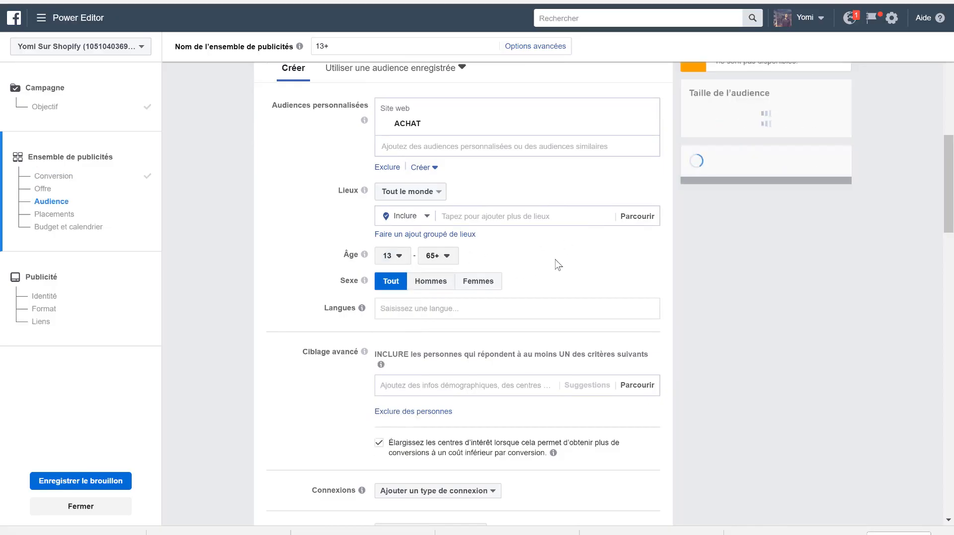
scroll(553, 174, up, 3)
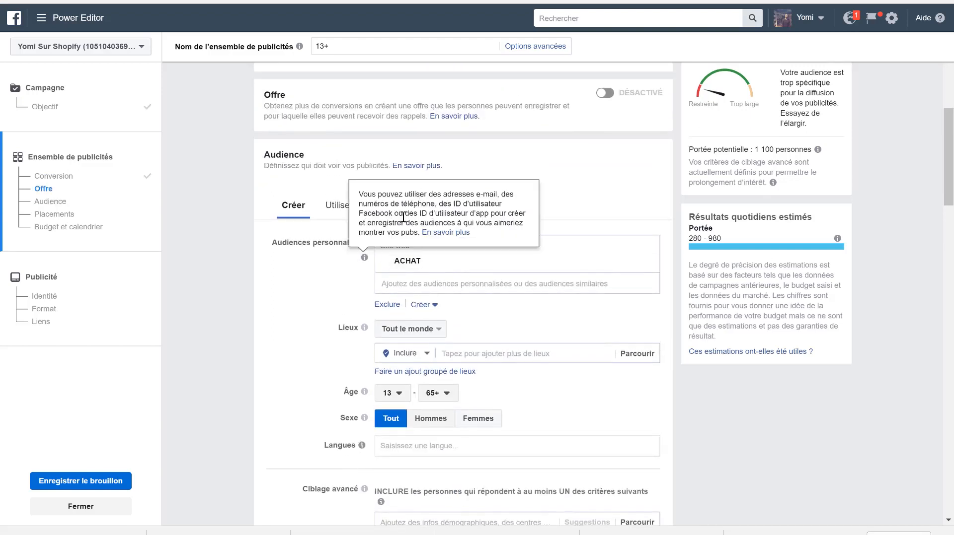
scroll(329, 361, down, 1)
scroll(329, 361, down, 13)
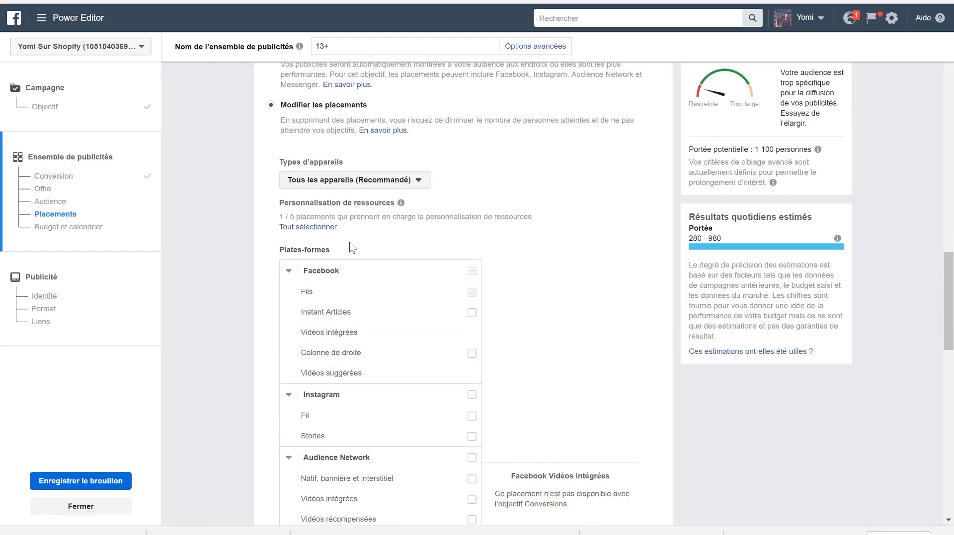
scroll(391, 305, down, 13)
scroll(390, 305, down, 4)
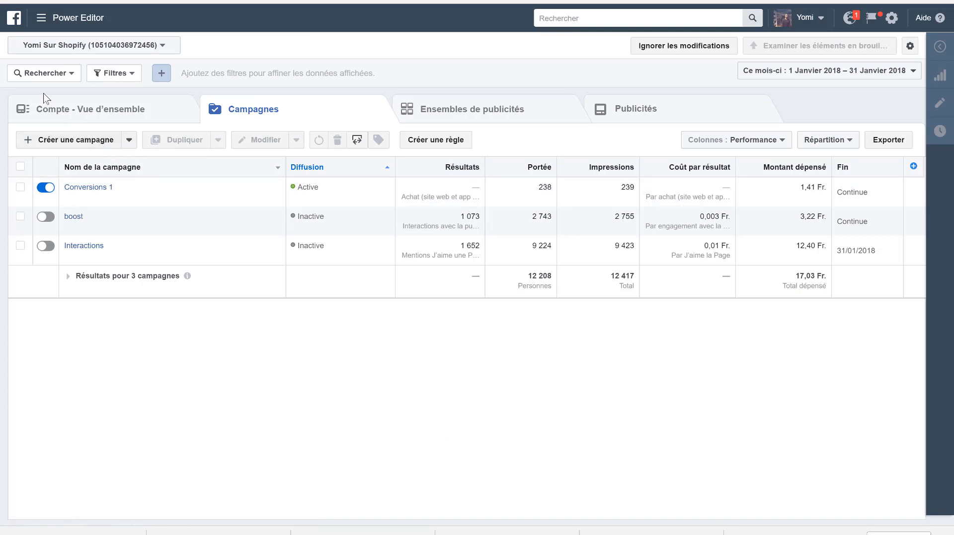
- Go to the account's audiences and start a custom audience based on website traffic
click(44, 24)
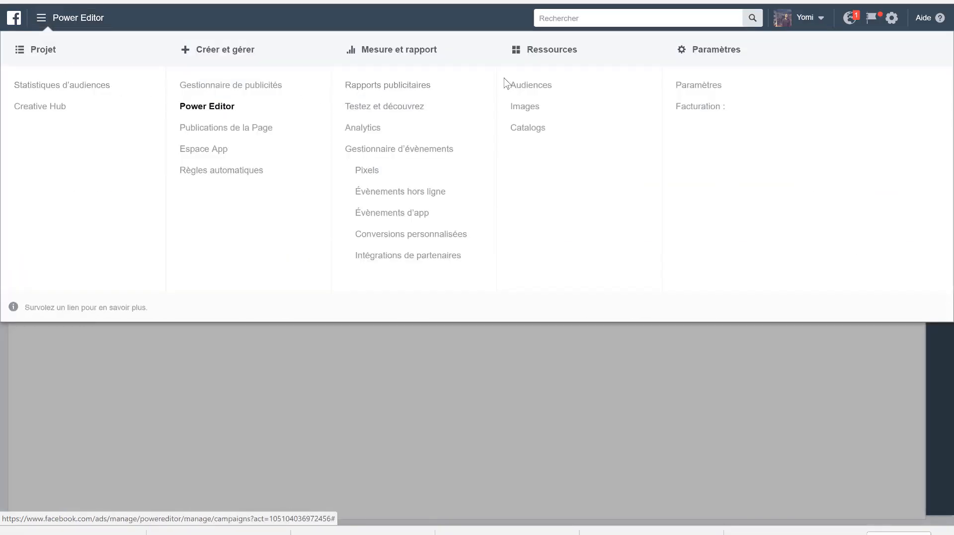
click(532, 89)
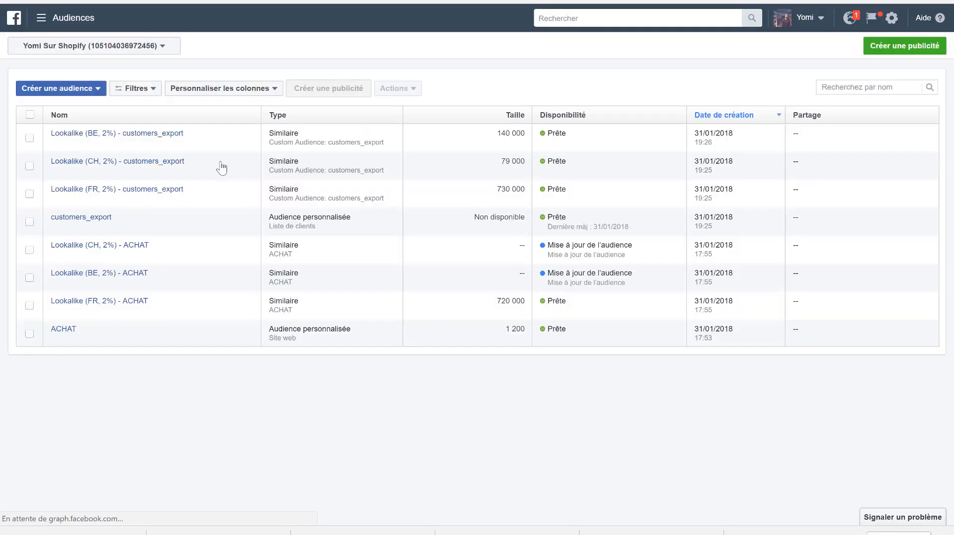
click(80, 90)
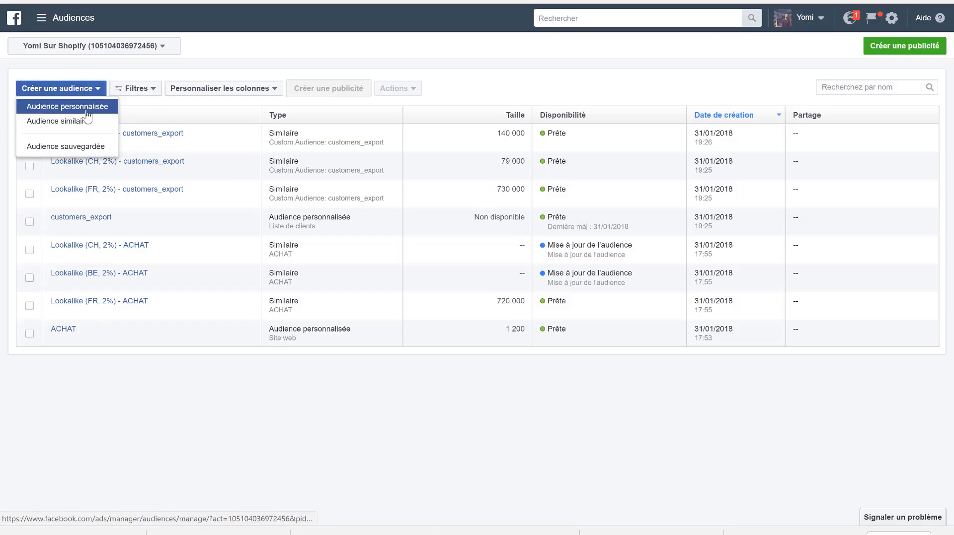
click(84, 110)
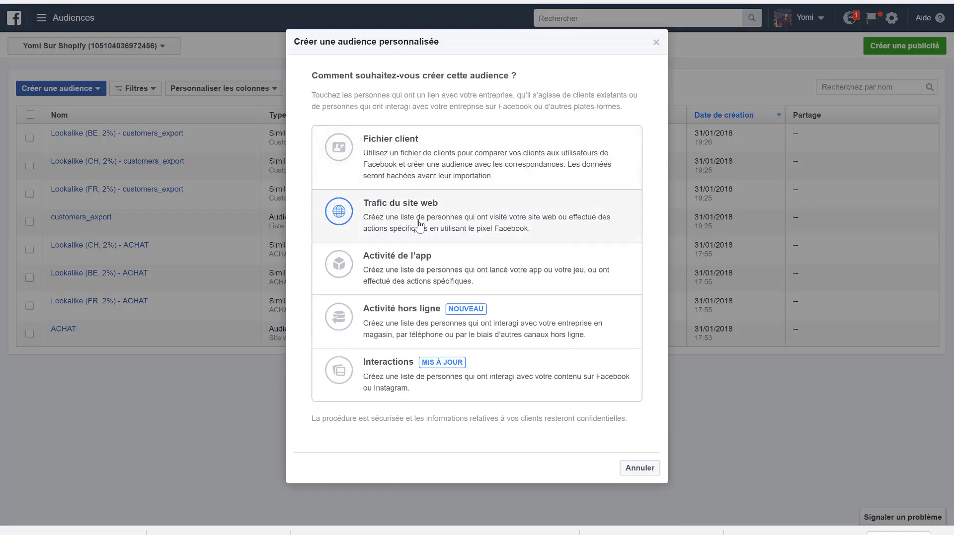
click(338, 218)
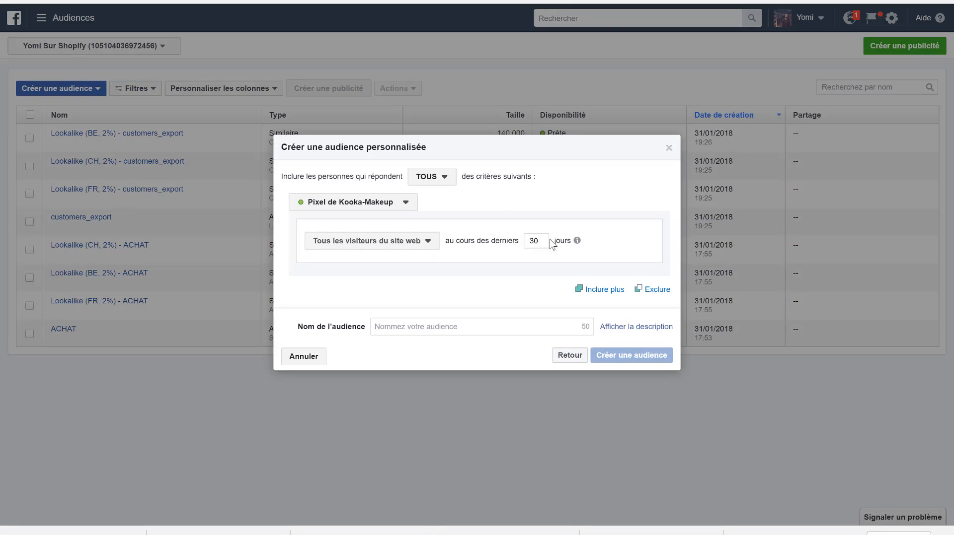
- Create the custom audience from all website visitors of the last 5 days and name it Retargeting 31.01
drag(541, 239, 516, 241)
click(516, 332)
text(Retargeting 31.01)
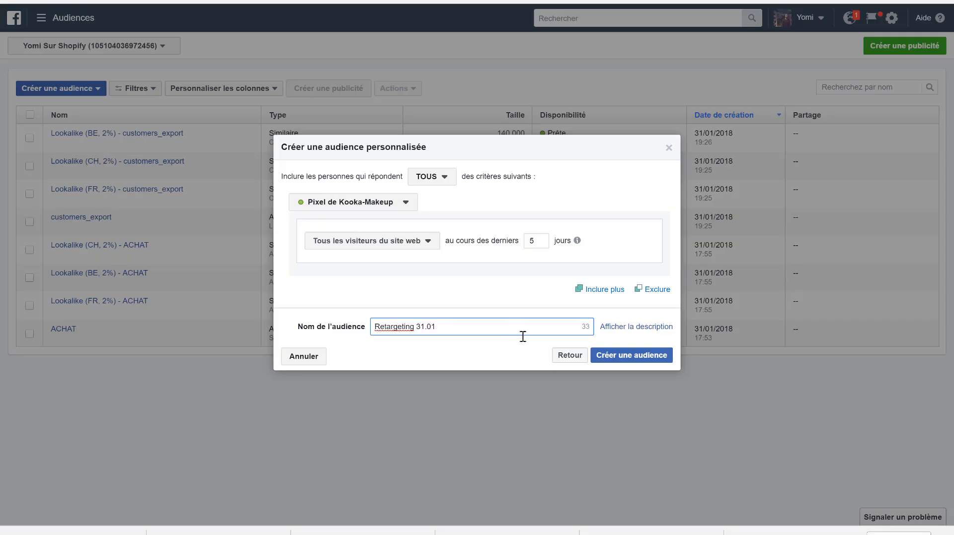
click(636, 356)
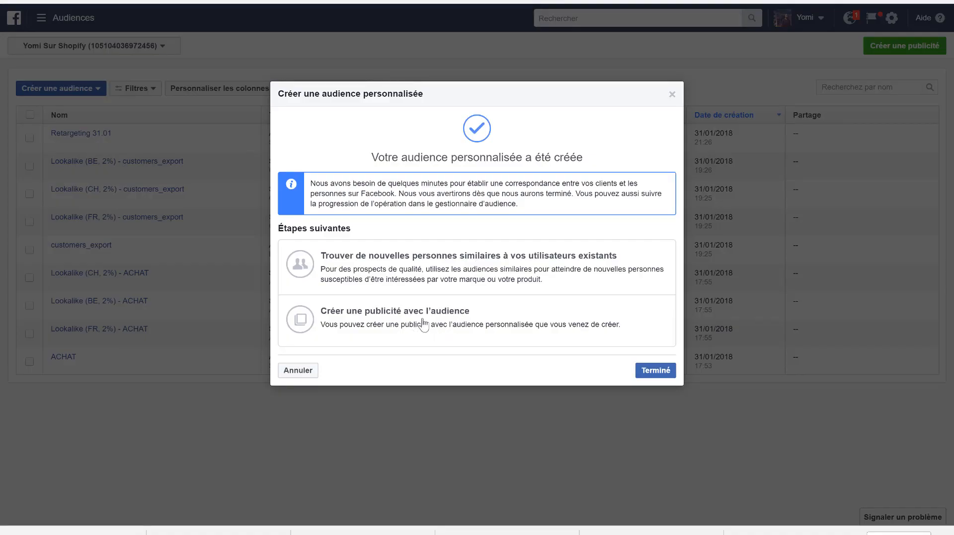
- Start an ad with the new Retargeting 31.01 audience, using the Conversions objective
click(395, 322)
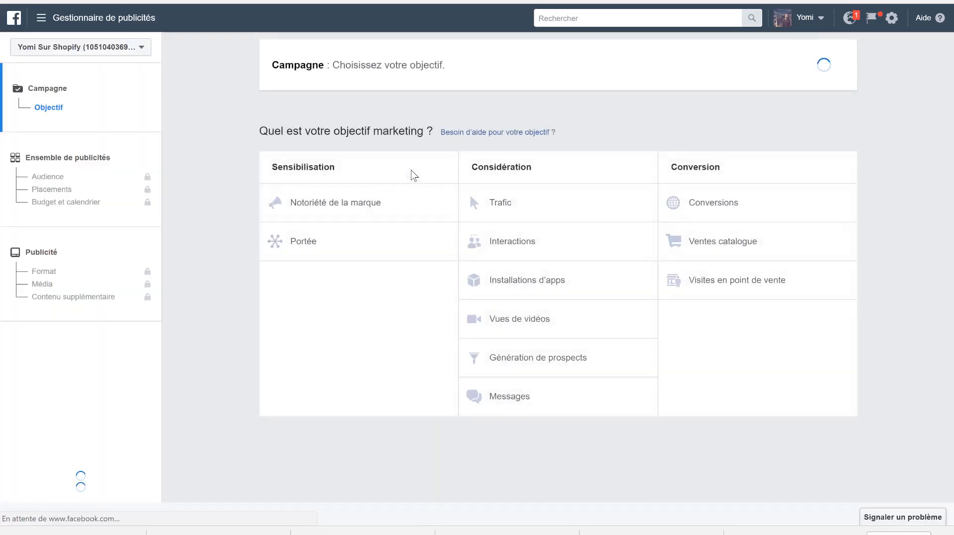
click(721, 212)
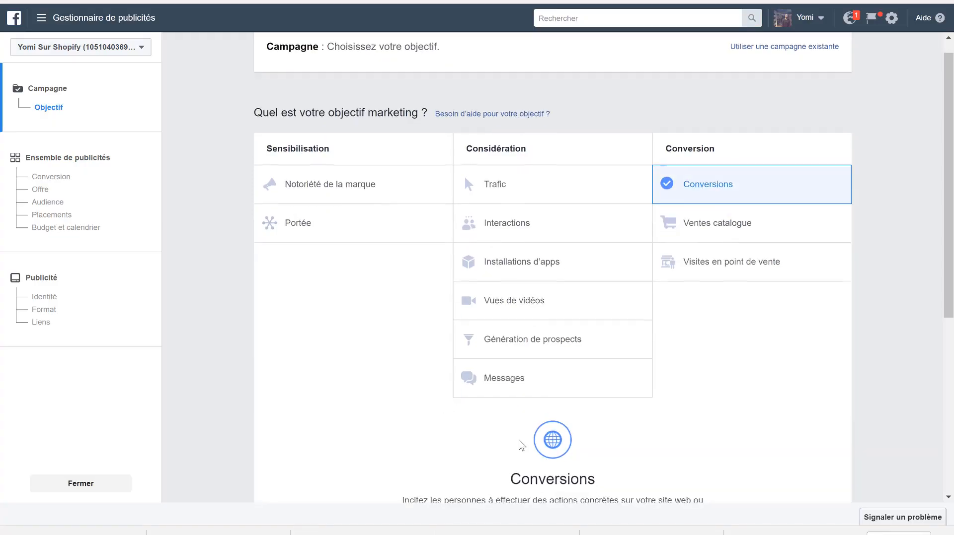
scroll(519, 442, down, 5)
click(559, 408)
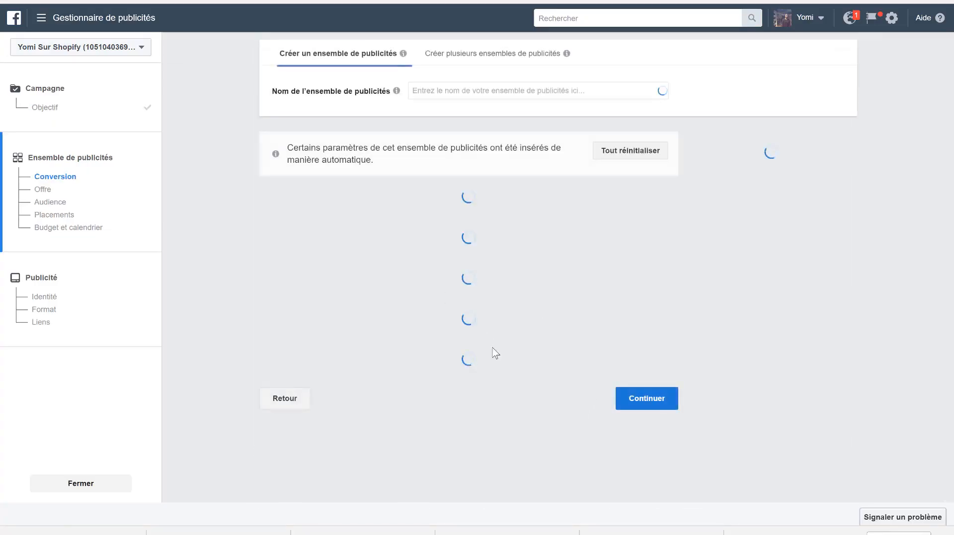
- Return to the campaign objective settings, rename the campaign Retargeting and continue to the ad set
click(44, 108)
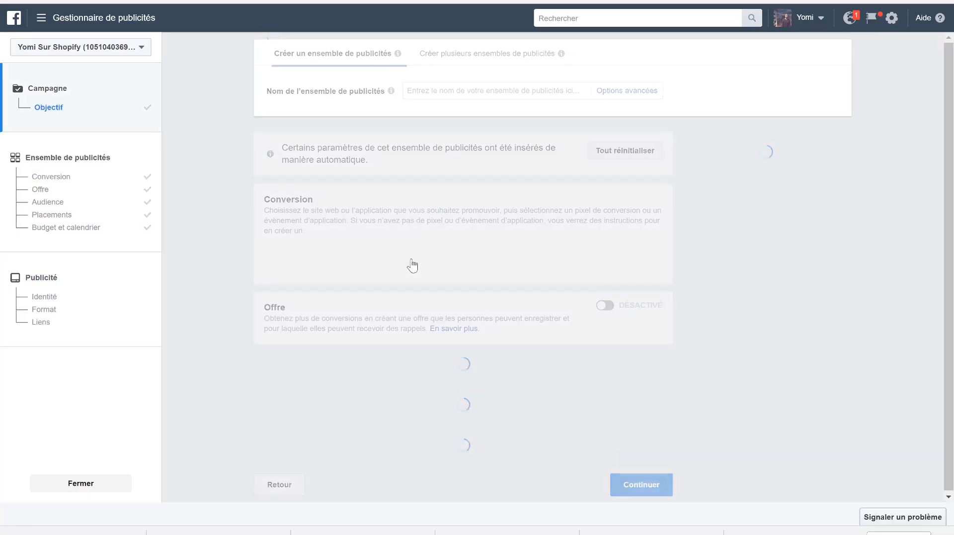
scroll(537, 461, down, 5)
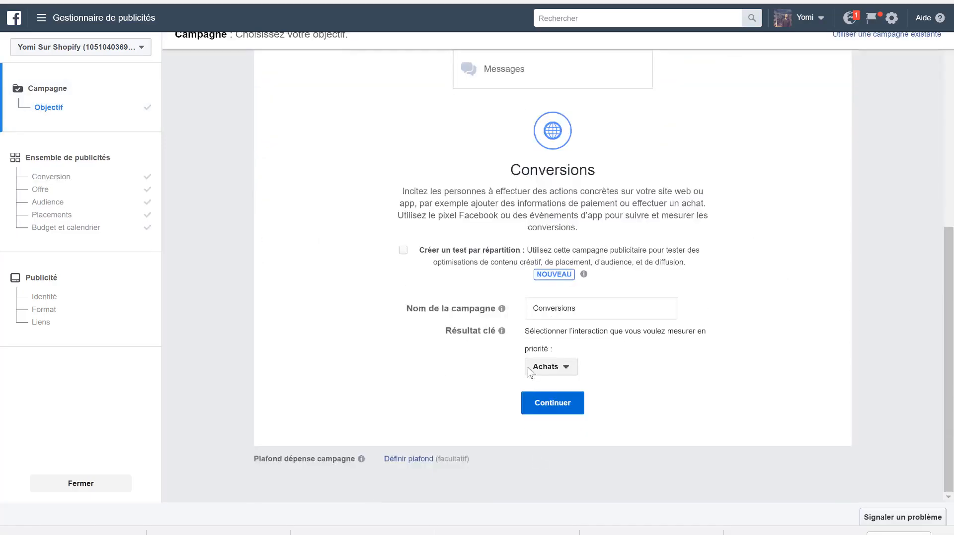
click(574, 307)
double_click(573, 307)
text(Retargeting)
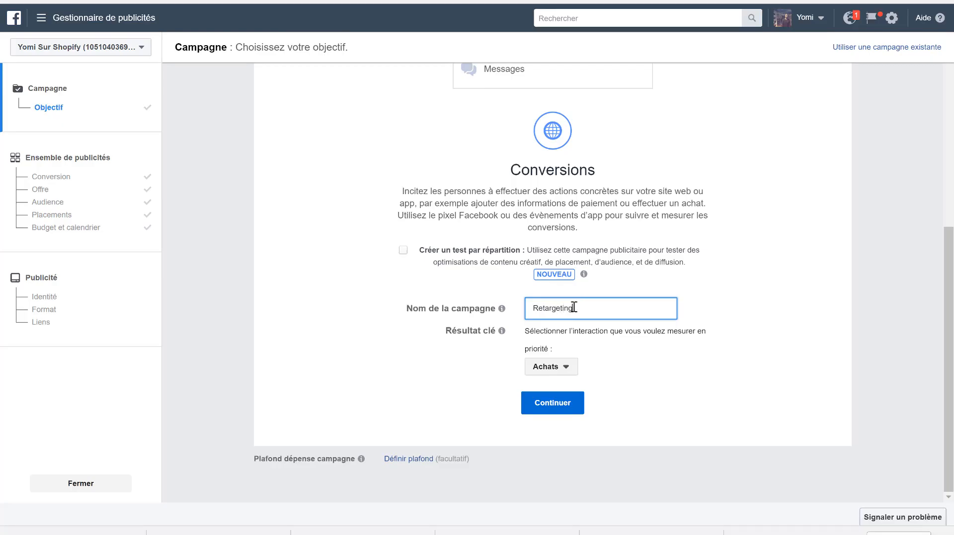
click(570, 407)
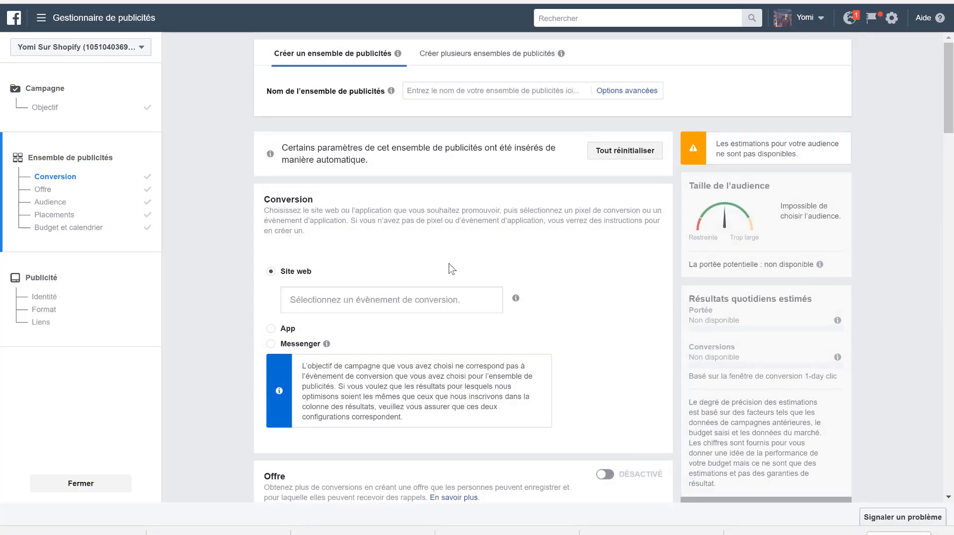
- Set the ad set's website conversion event to Achat from the Pixel de Kooka-Makeup
click(463, 301)
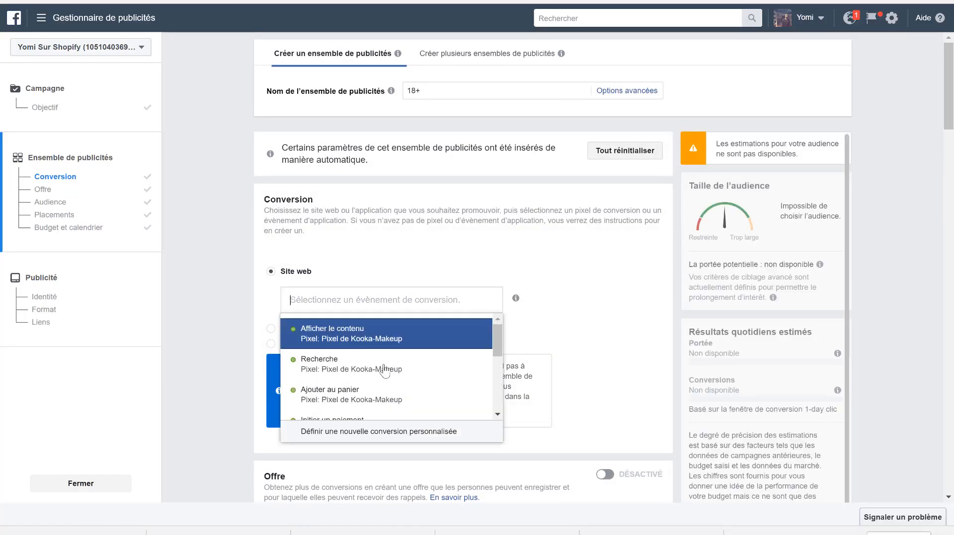
scroll(379, 366, down, 2)
scroll(387, 374, up, 1)
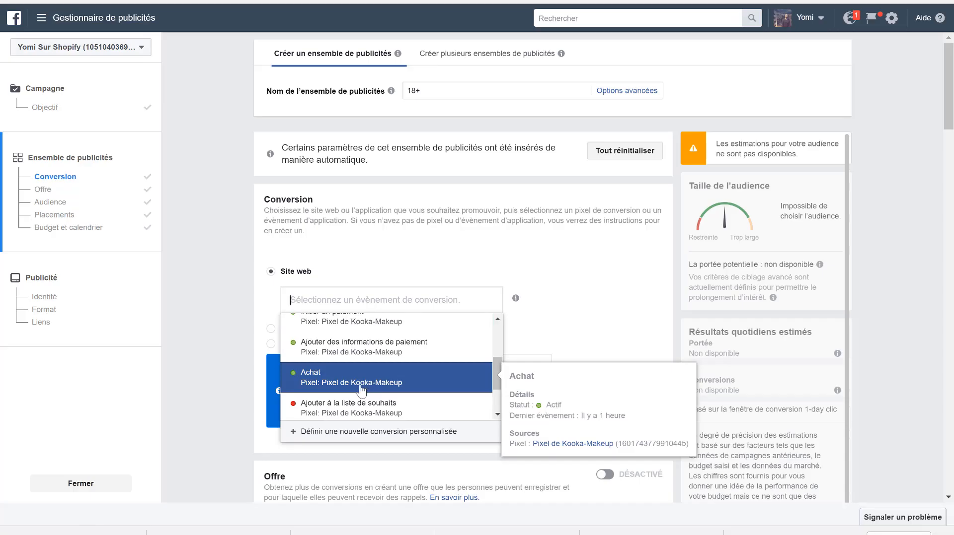
click(386, 376)
- Exclude the ACHAT website custom audience from the ad set's targeting
scroll(602, 276, down, 1)
scroll(602, 276, down, 3)
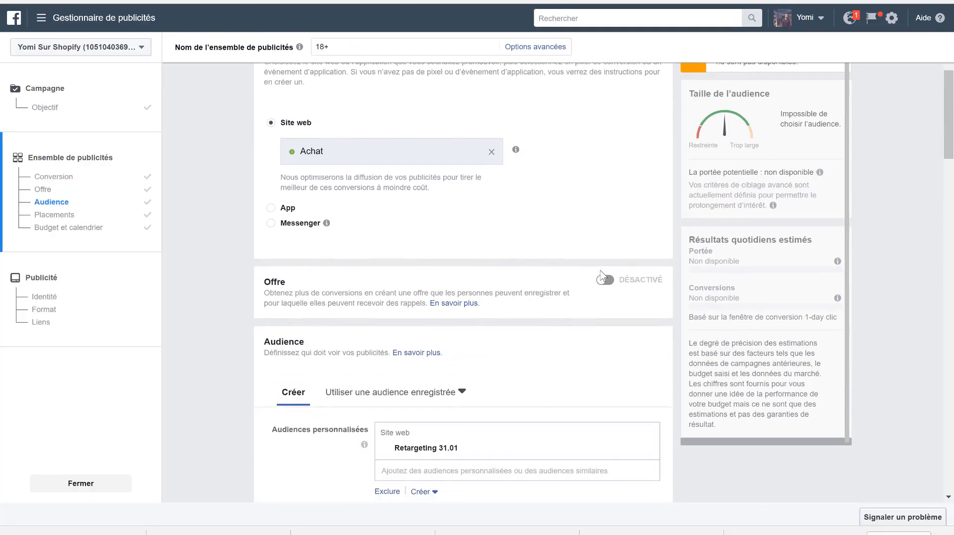
scroll(462, 274, down, 5)
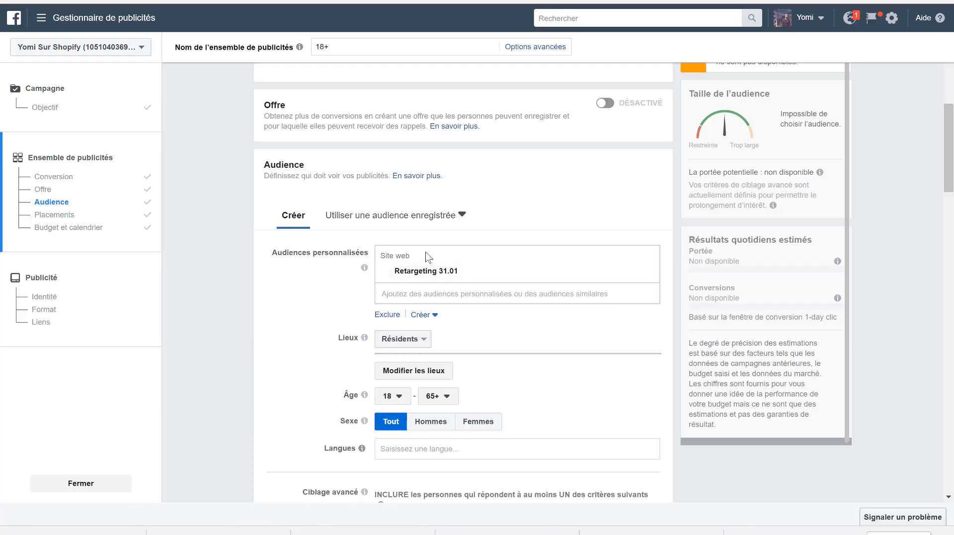
click(388, 315)
click(418, 376)
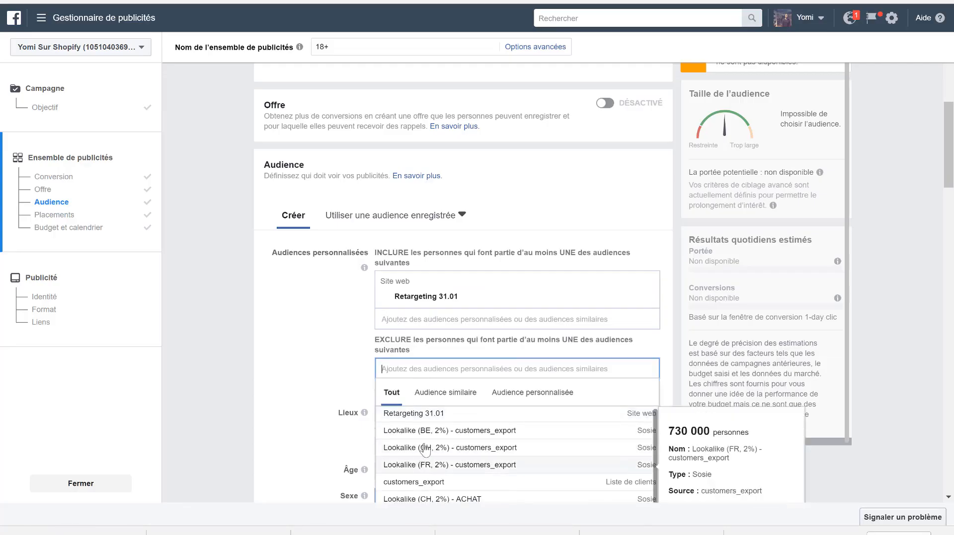
scroll(424, 450, down, 3)
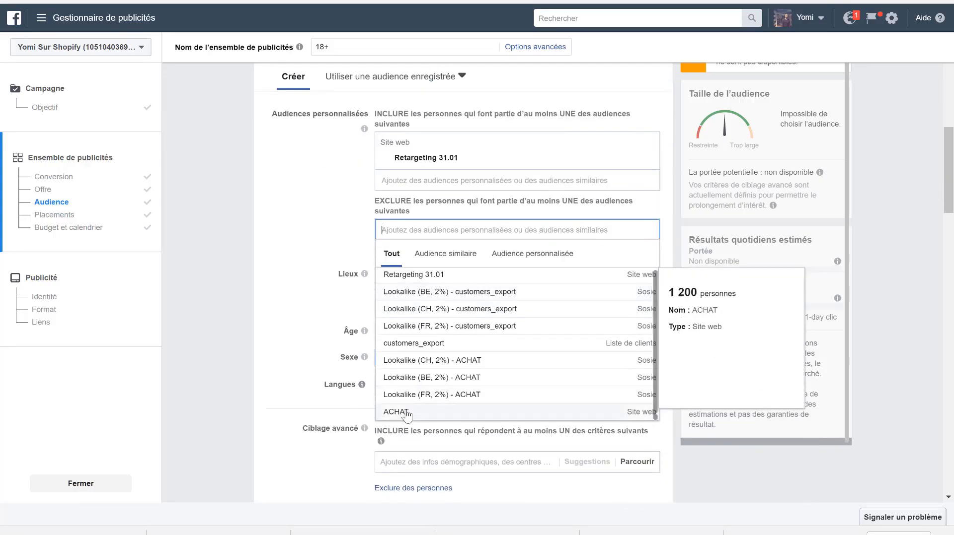
click(399, 412)
click(284, 223)
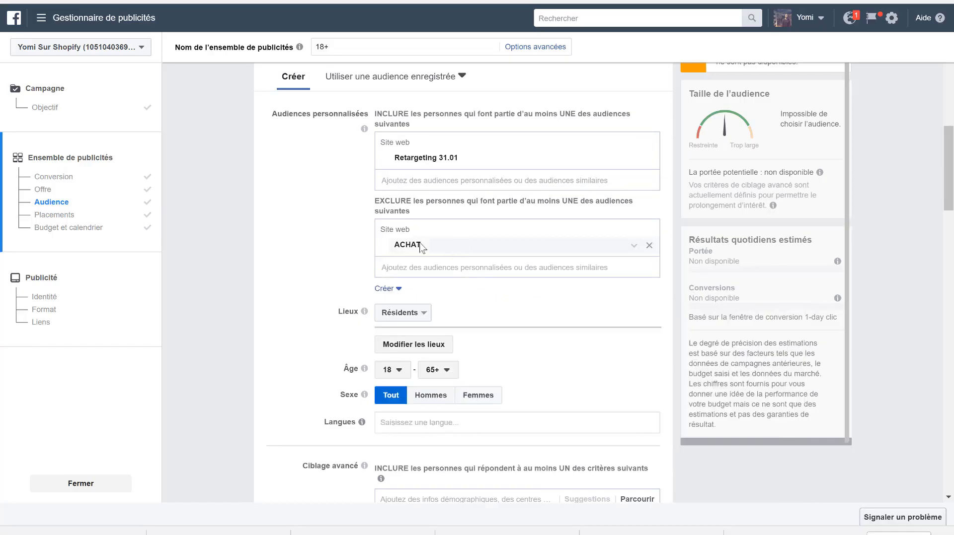
- Set the audience's location type to Tout le monde, open the locations for editing and set the minimum age to 13
scroll(414, 228, down, 2)
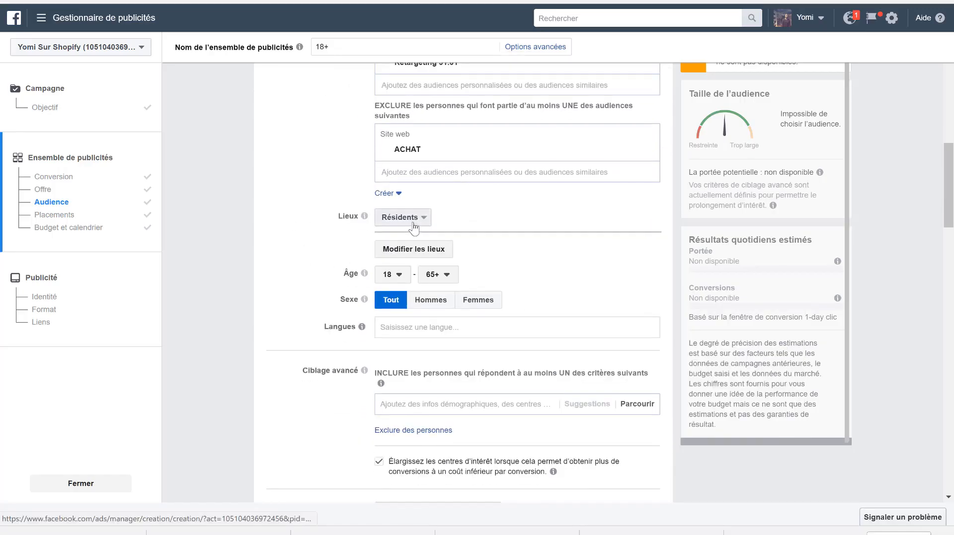
click(414, 227)
click(398, 198)
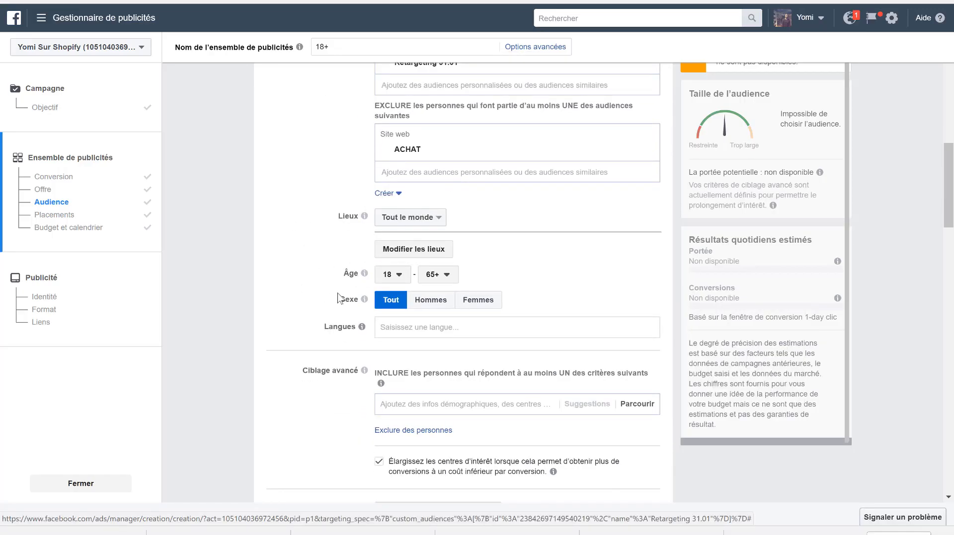
click(404, 252)
click(400, 283)
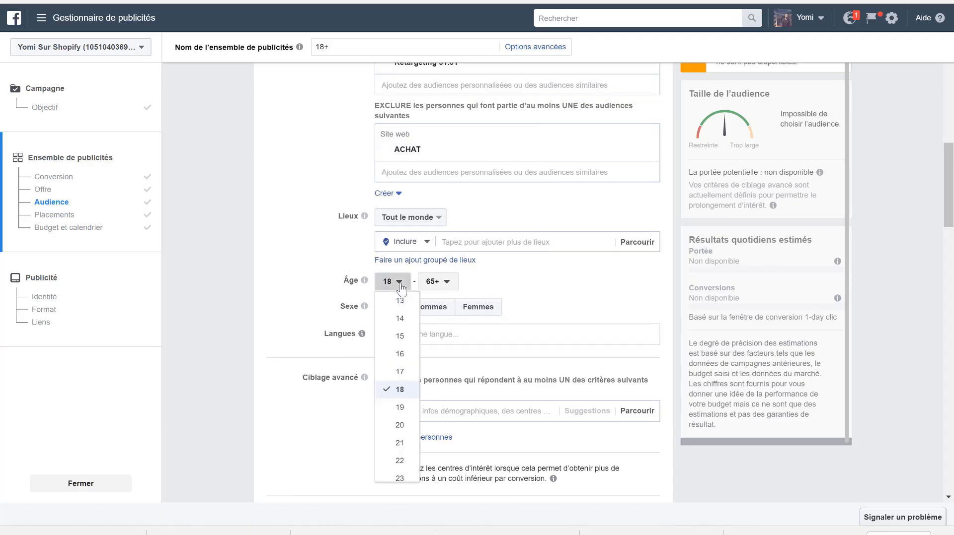
click(399, 301)
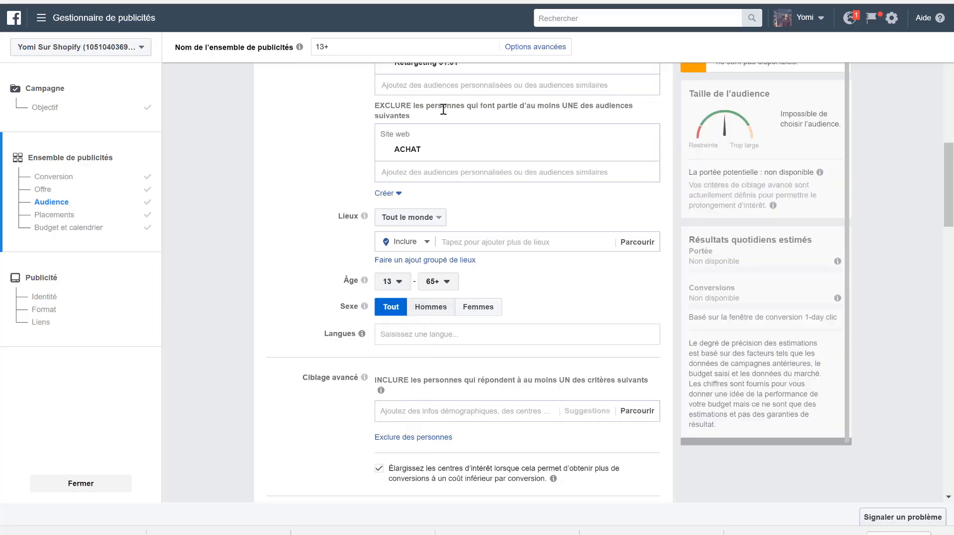
- Review the ad set's language, detailed targeting, custom audience, placement, and budget and schedule settings
scroll(304, 248, down, 3)
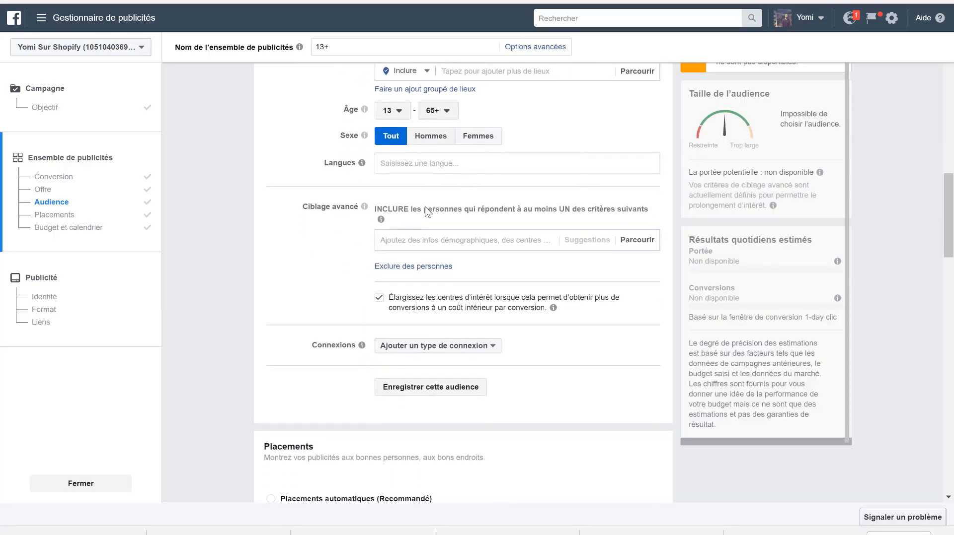
mouse_move(365, 167)
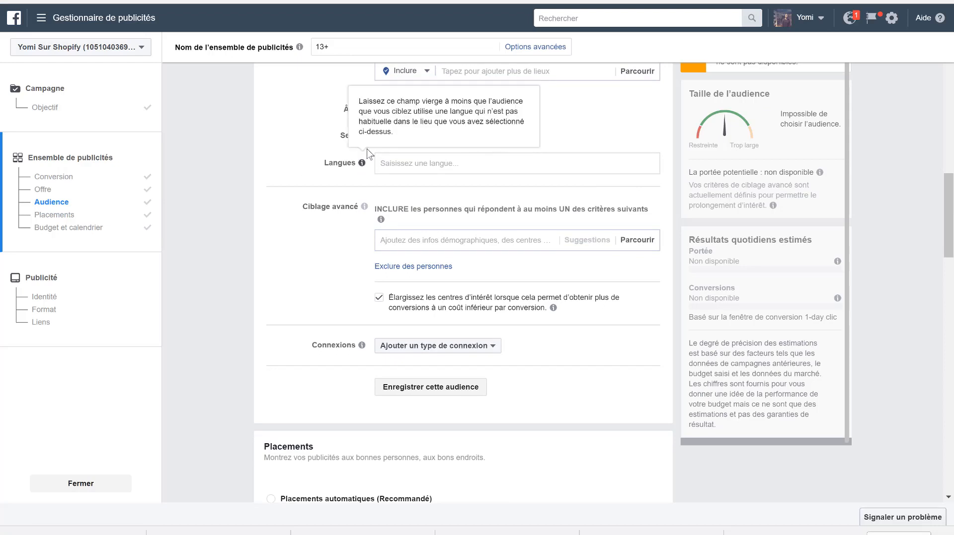
scroll(266, 258, down, 3)
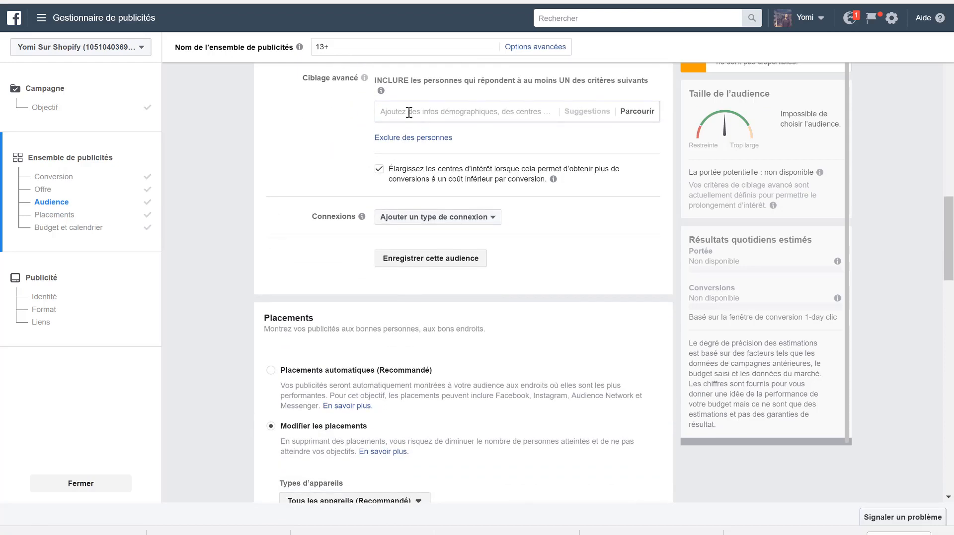
scroll(408, 113, up, 2)
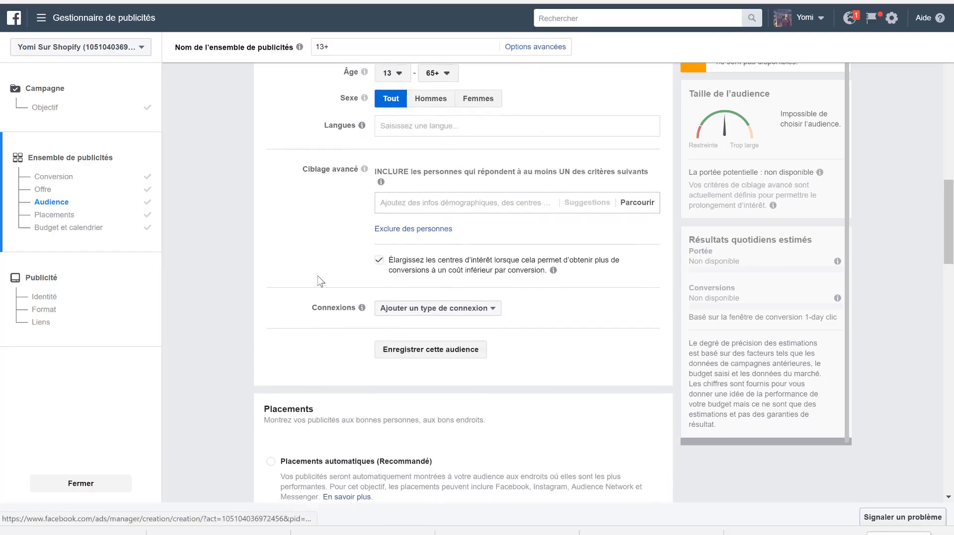
scroll(320, 282, up, 2)
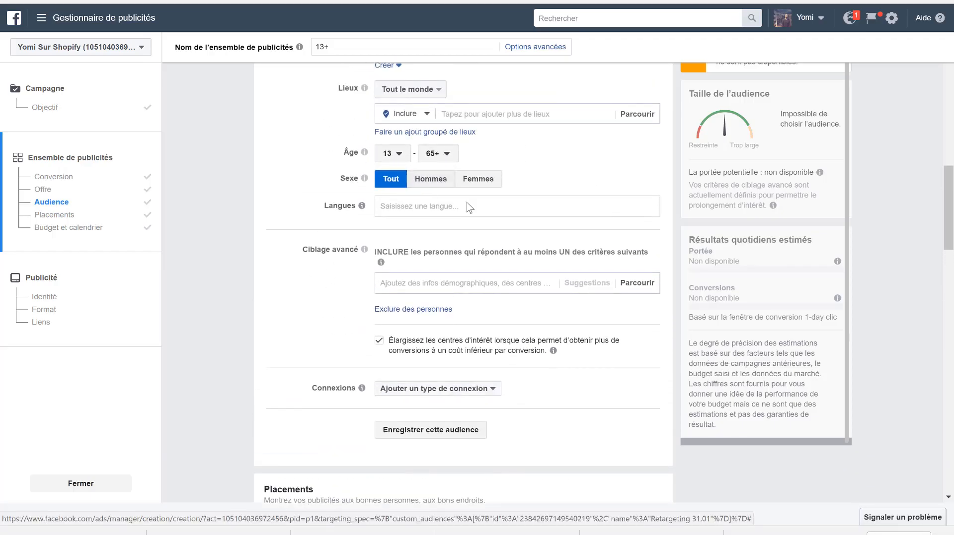
scroll(445, 223, up, 3)
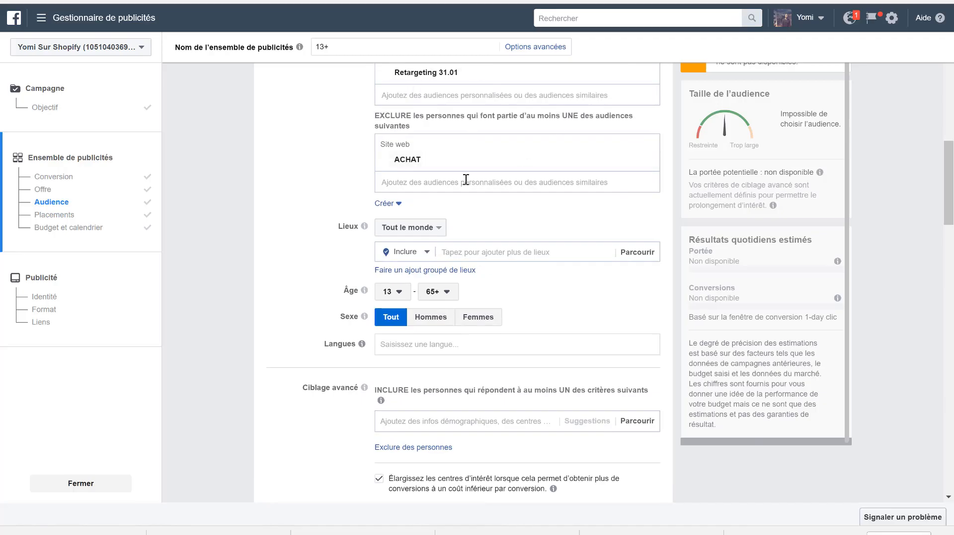
scroll(452, 331, down, 12)
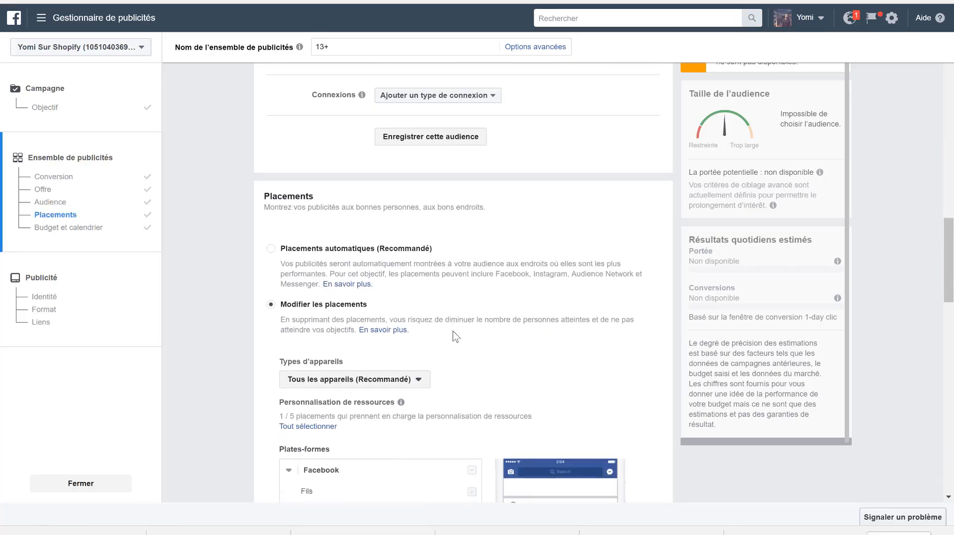
scroll(436, 306, down, 13)
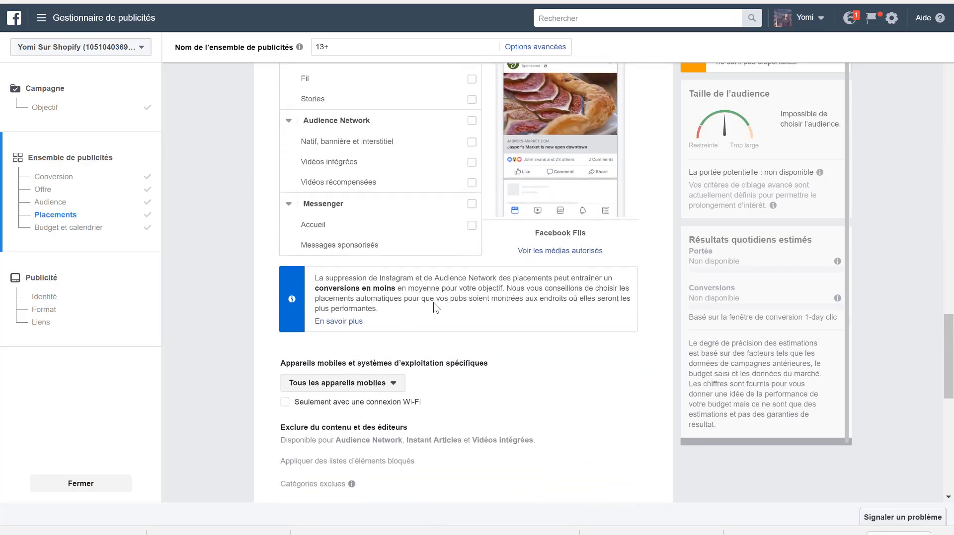
scroll(436, 307, down, 4)
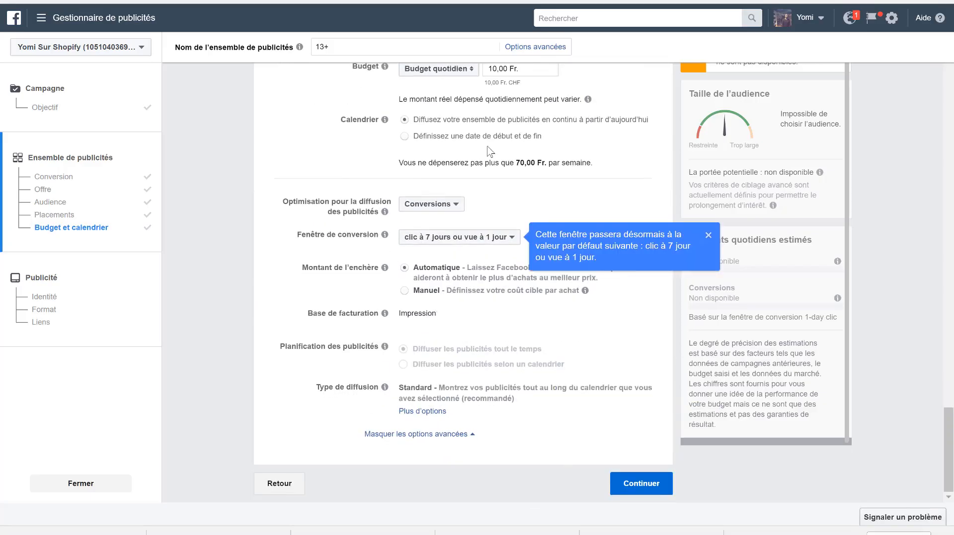
- Check the daily budget field, then dismiss the conversion window notice and continue to the ad setup
scroll(500, 197, up, 3)
click(491, 195)
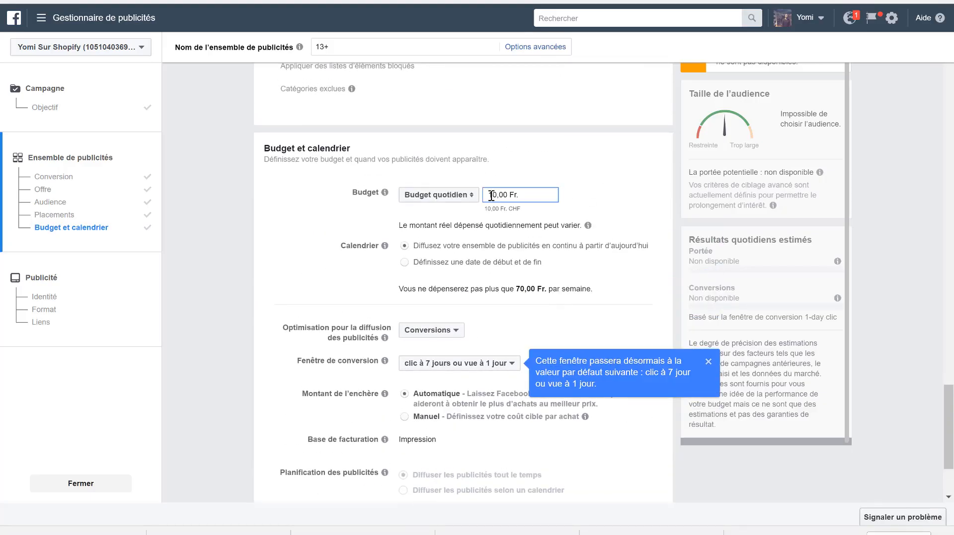
click(619, 180)
scroll(619, 179, down, 3)
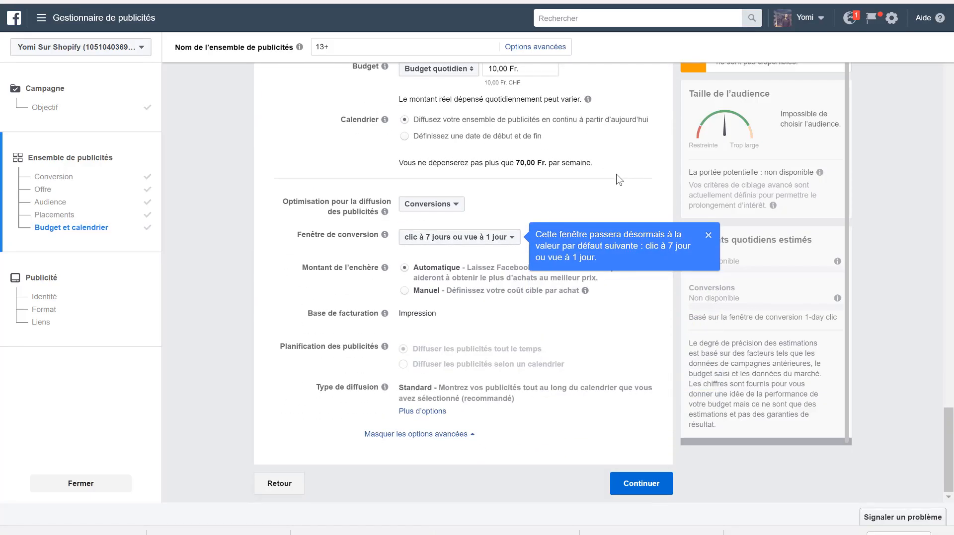
click(708, 235)
click(628, 476)
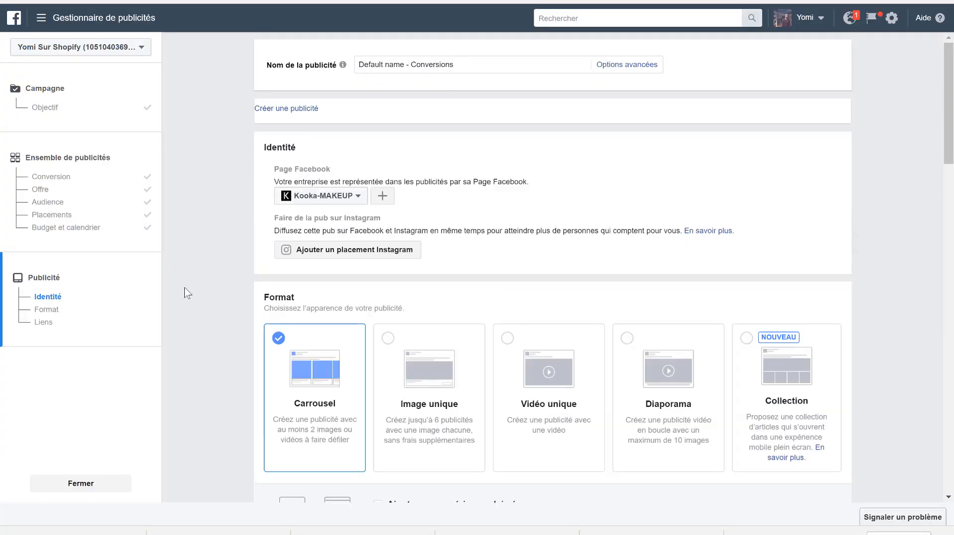
- Enter "Vous nous manquez déjà." as the opening line of the carousel ad's text
scroll(187, 292, down, 3)
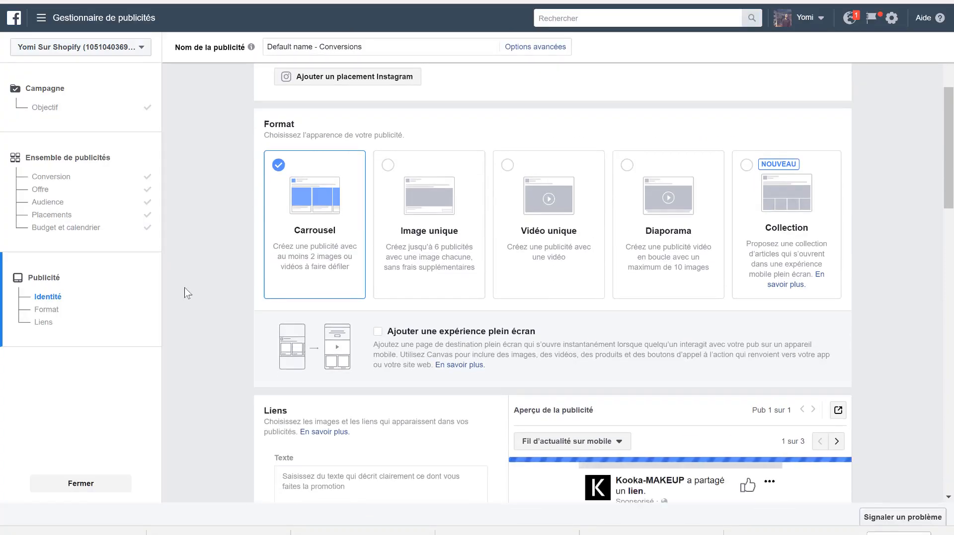
scroll(206, 362, down, 4)
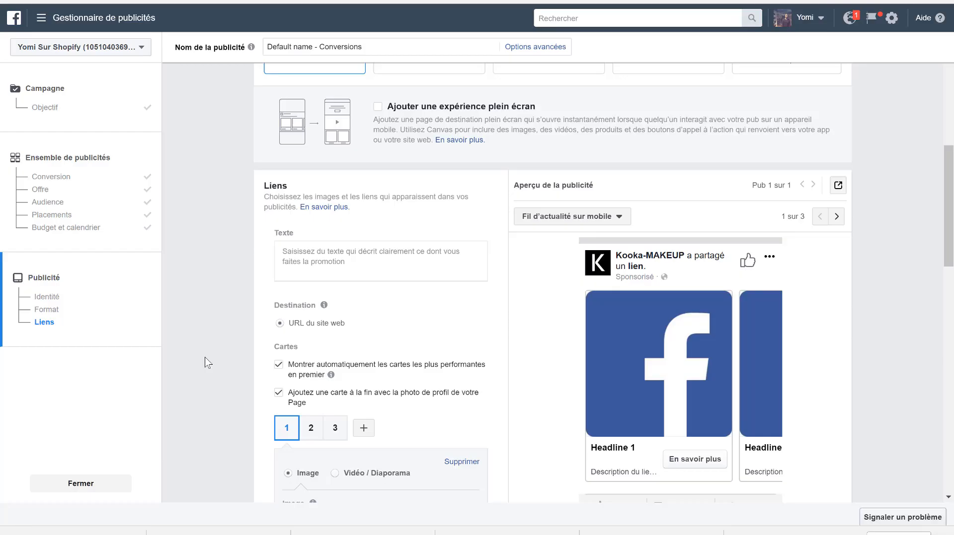
click(324, 258)
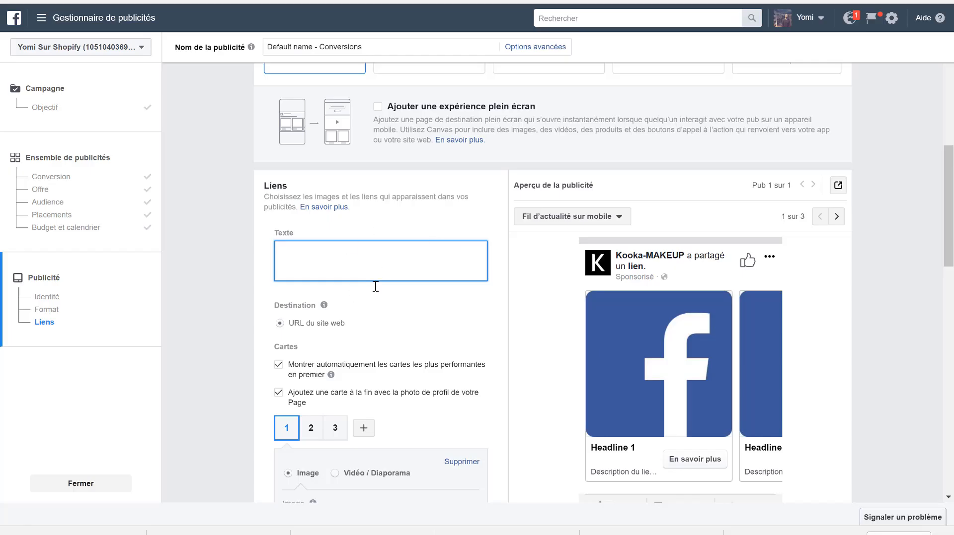
text(Vous)
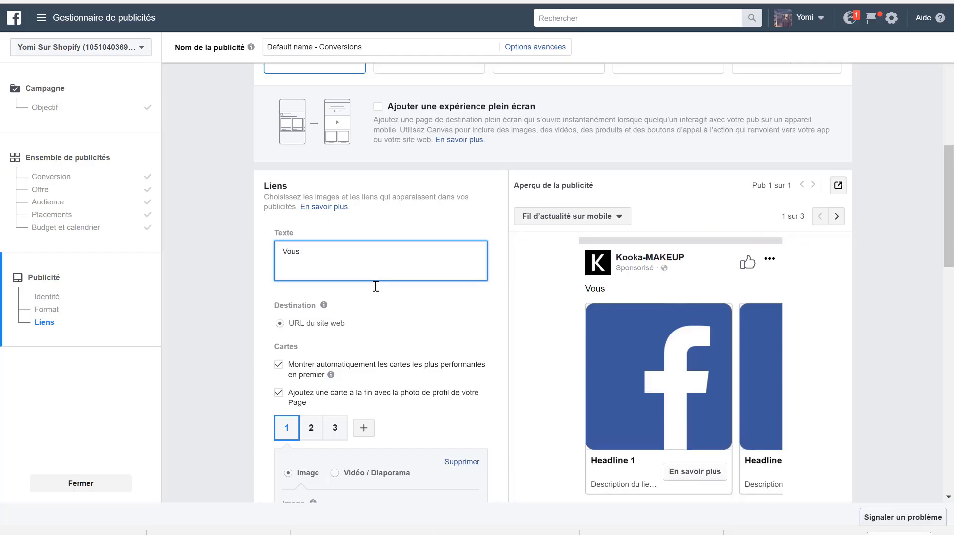
text(nous manquet)
text( déjà)
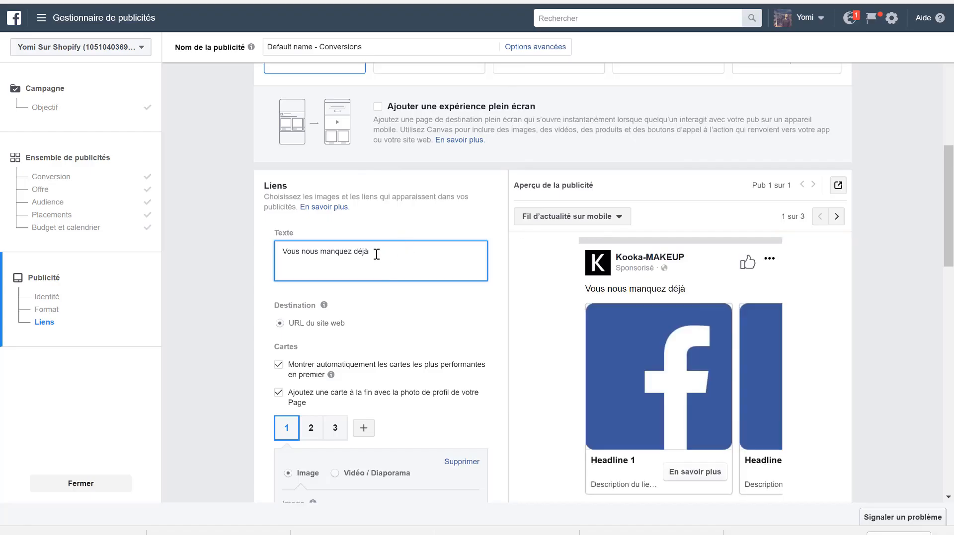
text(. )
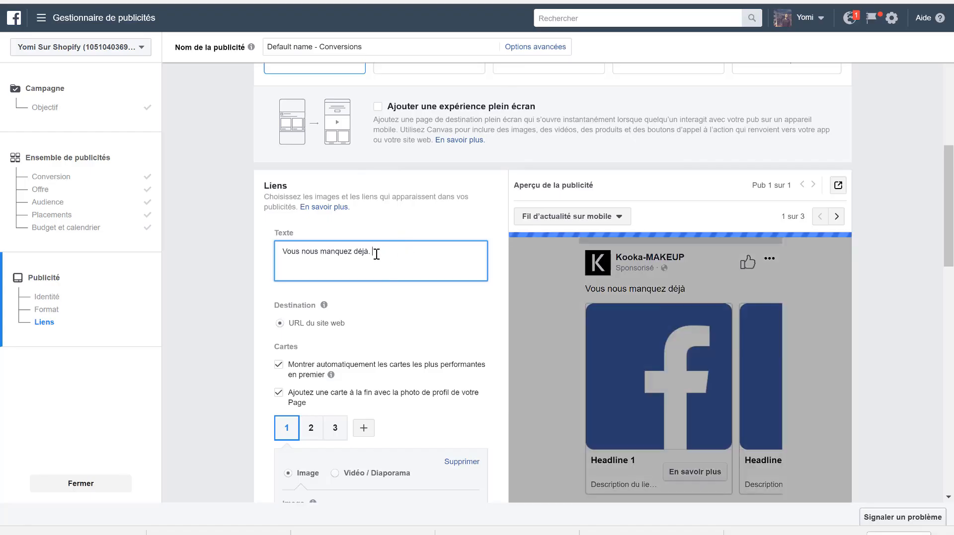
text(m)
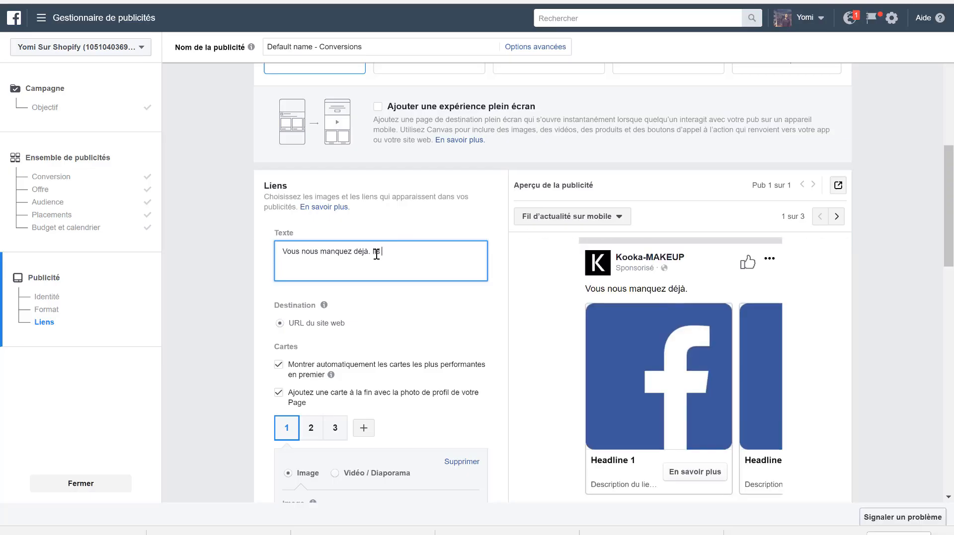
key(BackSpace)
key(BackSpace)
key(BackSpace)
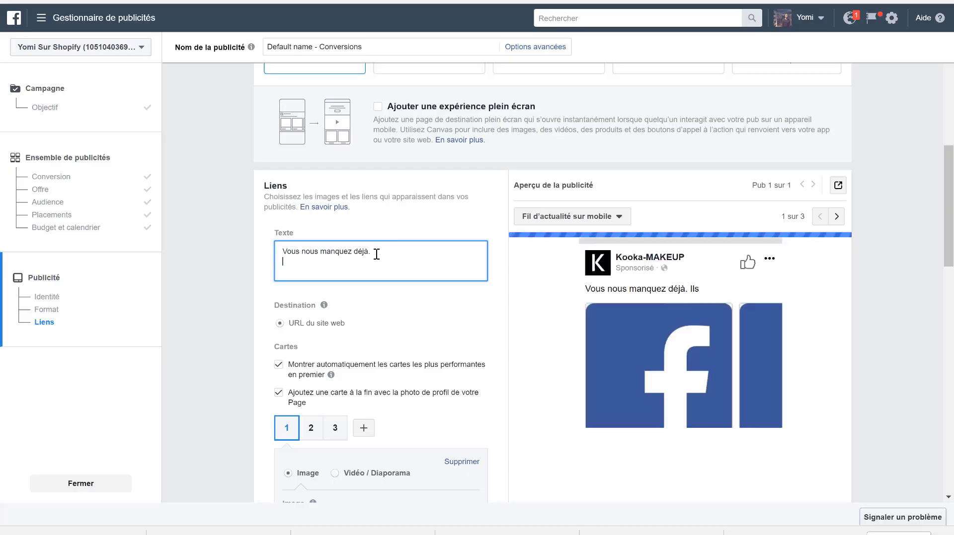
key(Return)
text(Heureus)
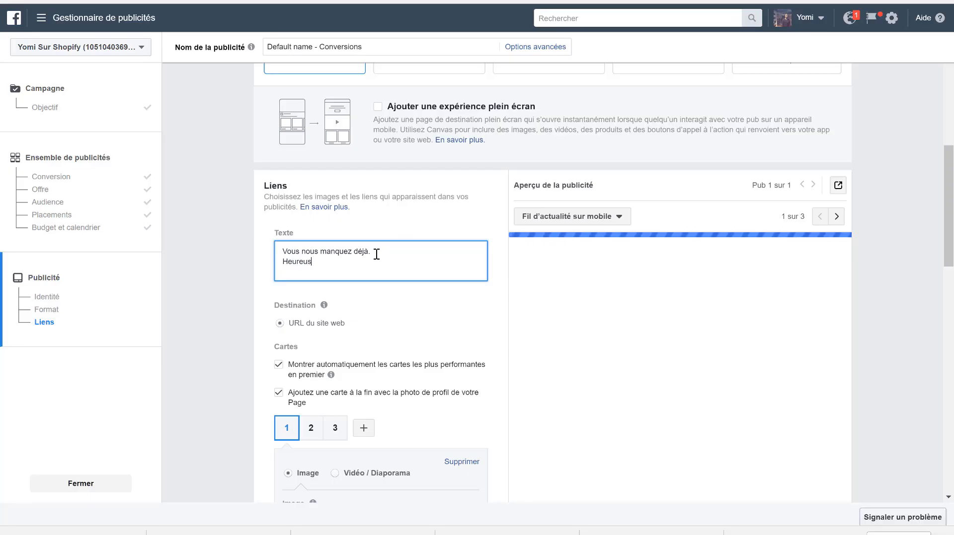
key(BackSpace)
key(BackSpace)
key(BackSpace)
key(BackSpace)
key(BackSpace)
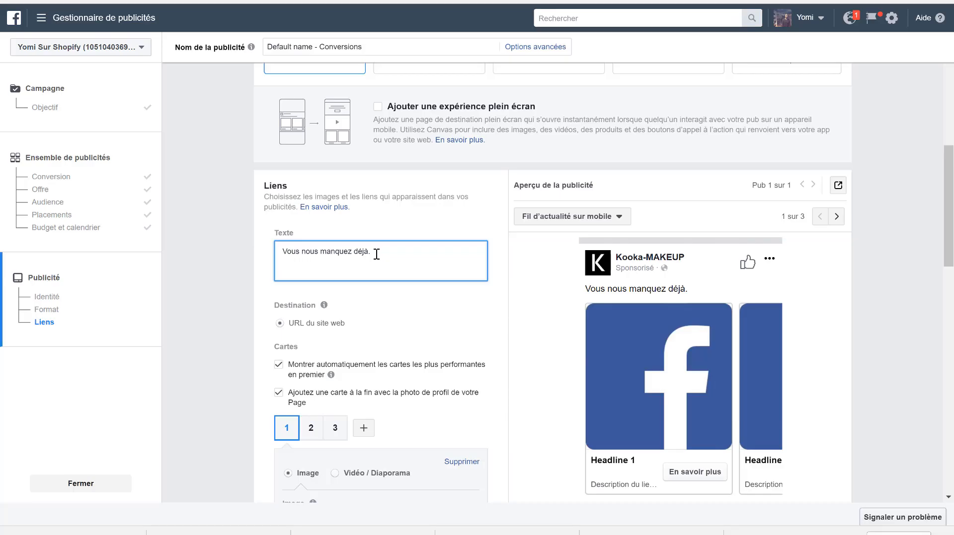
- Add "Il reste encore quelques sets de maquillage gratuit, cliquez ici pour en profiter" below the ad text's opening line
text(Il reste encore quelques se)
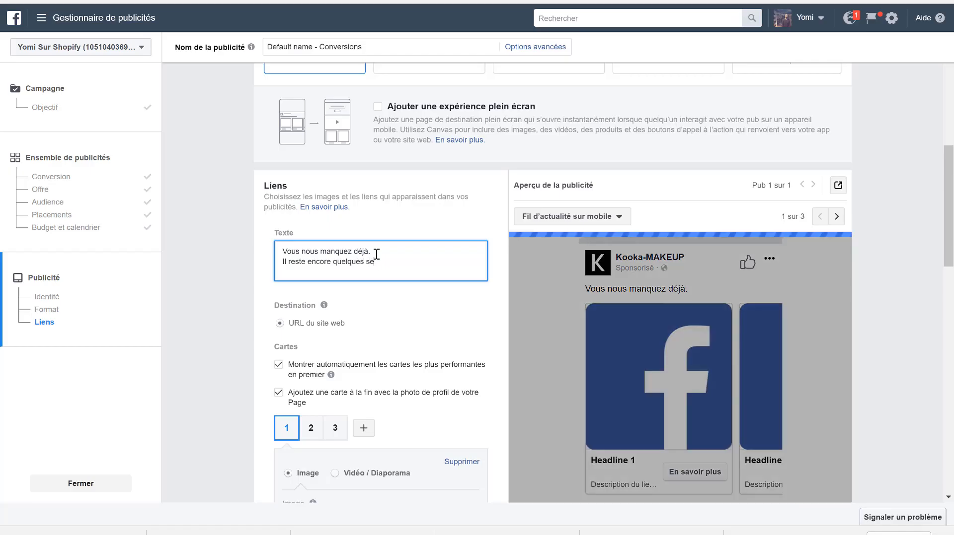
text(ts de maqu)
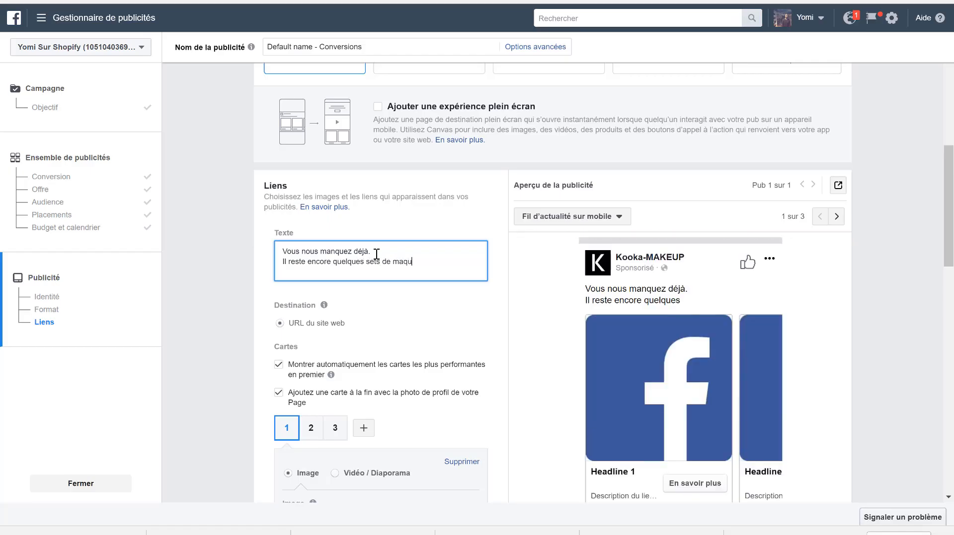
text(illage gratuit,)
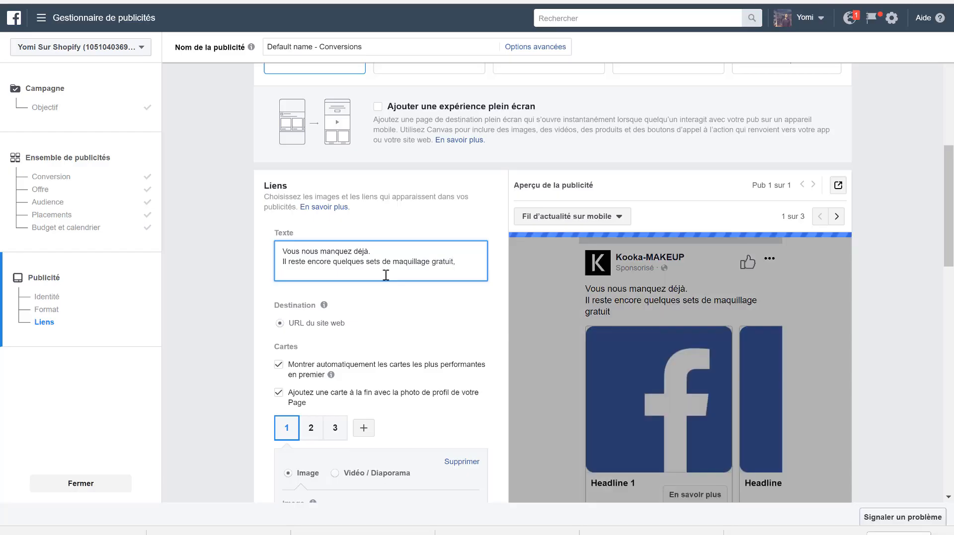
text(cliquez)
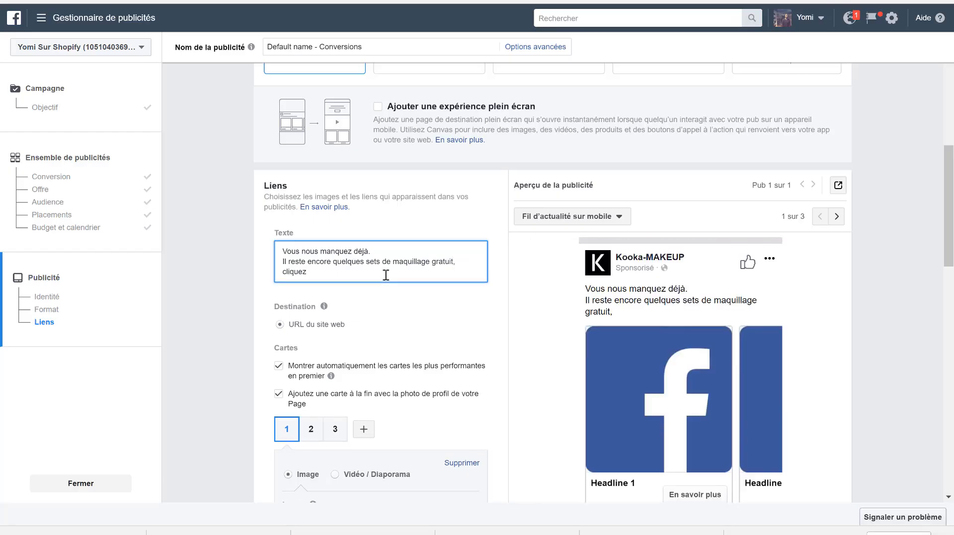
text( ici po)
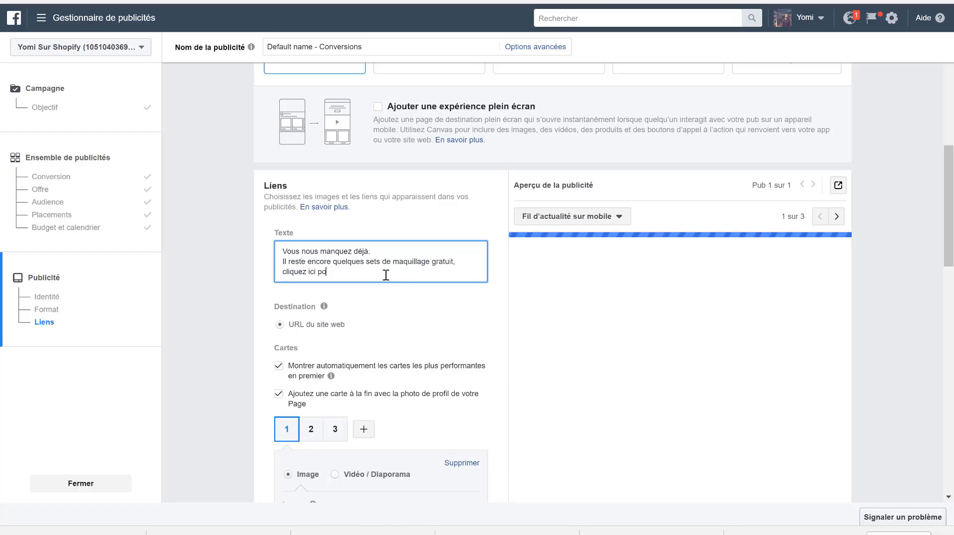
text(ur en prof)
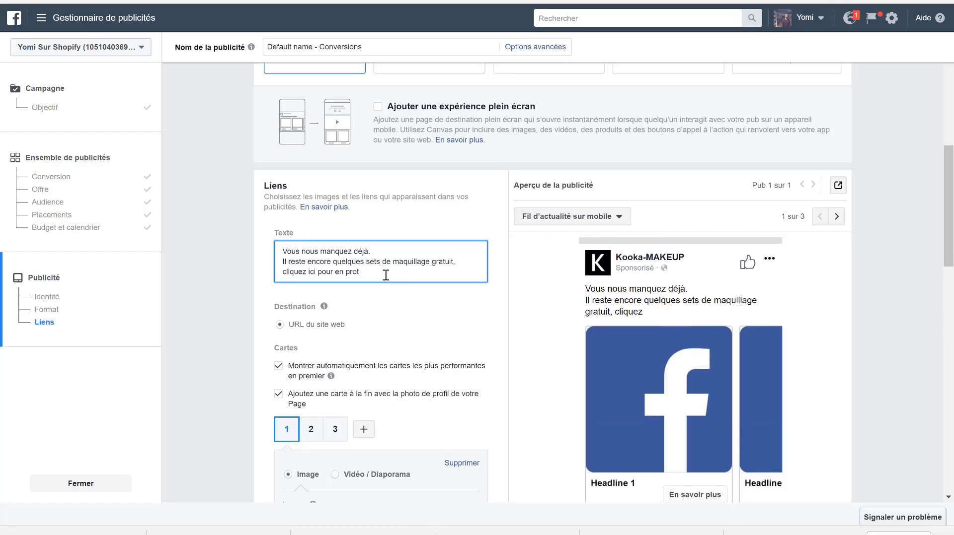
text(fiter)
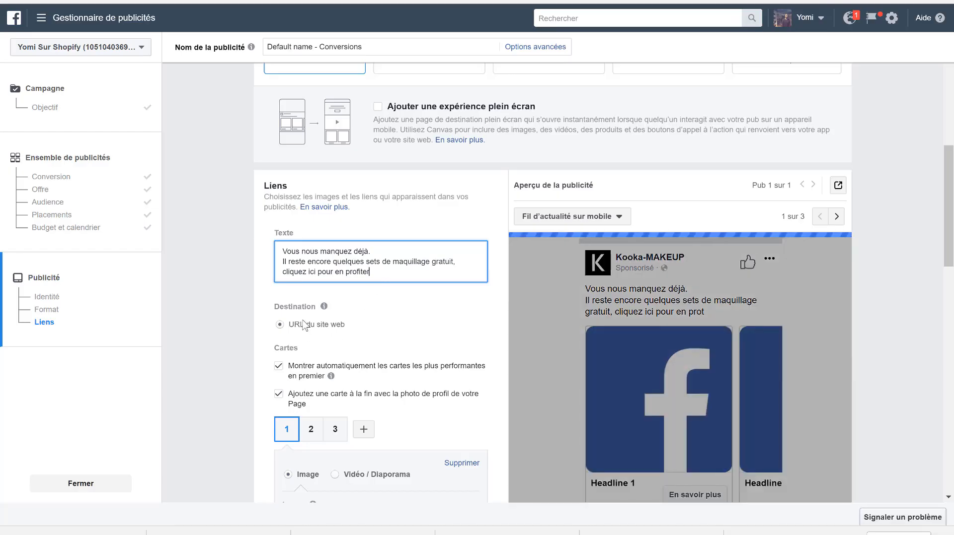
- Open the image upload for the first carousel card and browse the computer's files
scroll(306, 325, down, 2)
scroll(305, 326, up, 1)
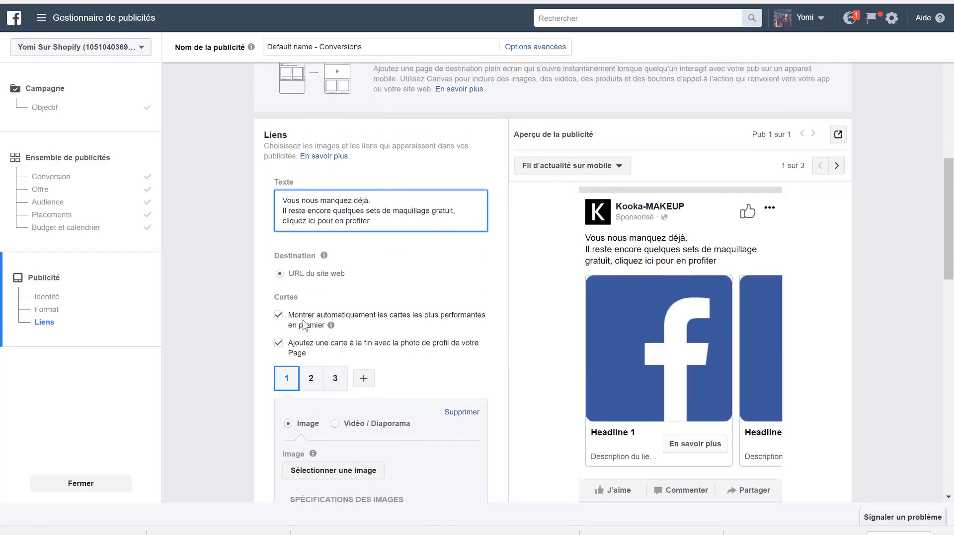
scroll(316, 437, down, 4)
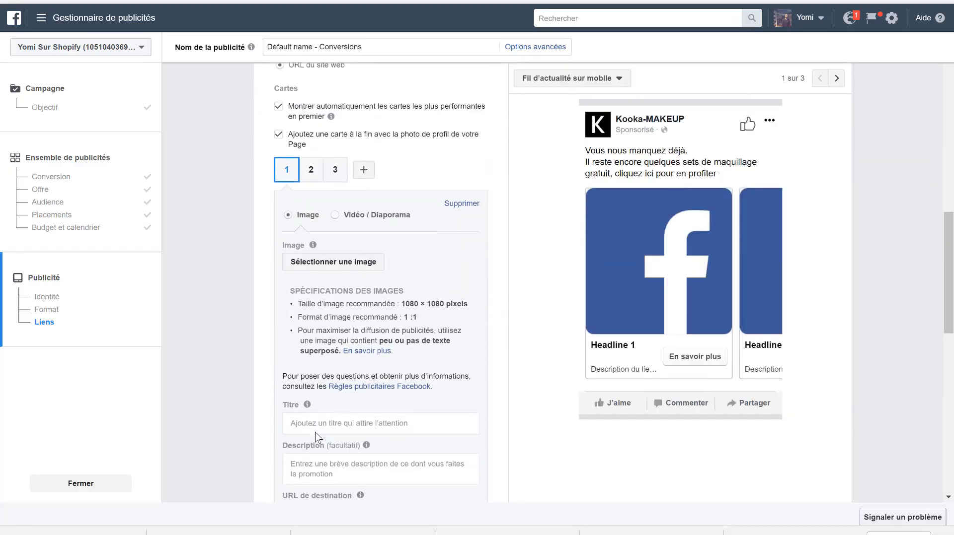
click(326, 251)
click(420, 239)
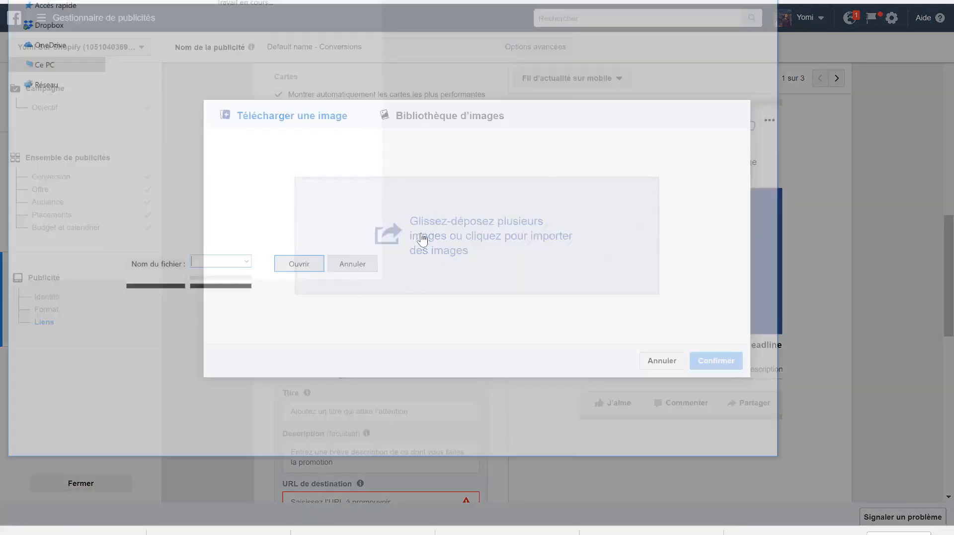
key(Escape)
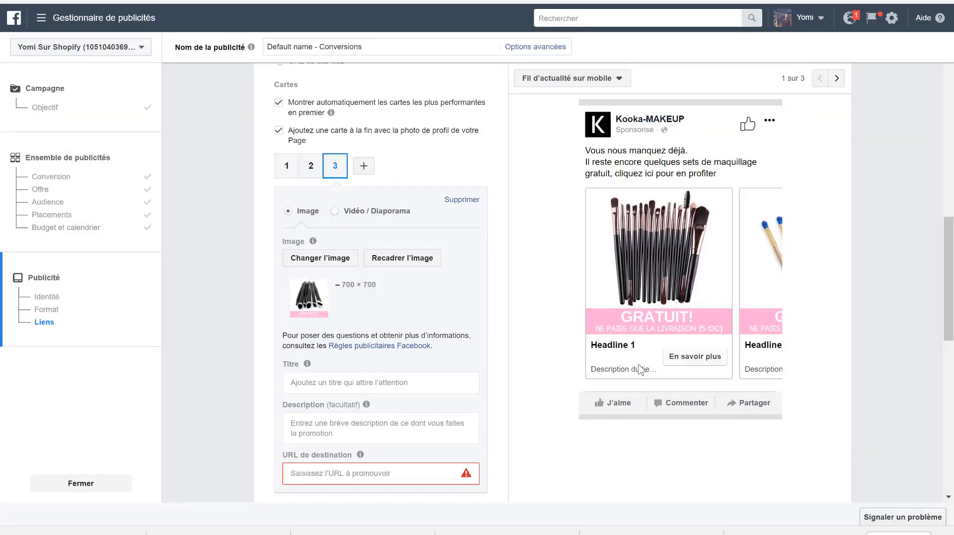
click(321, 384)
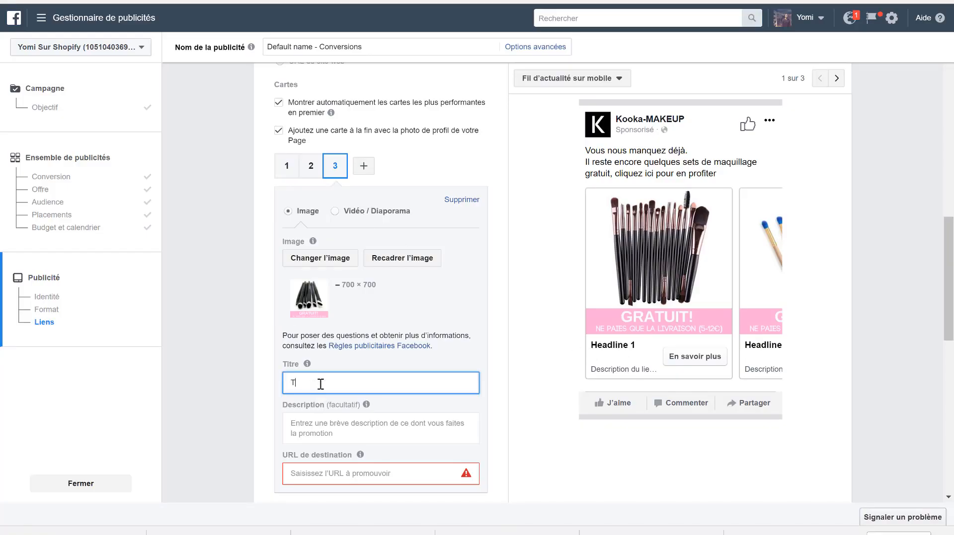
text(Toujours Gratuit)
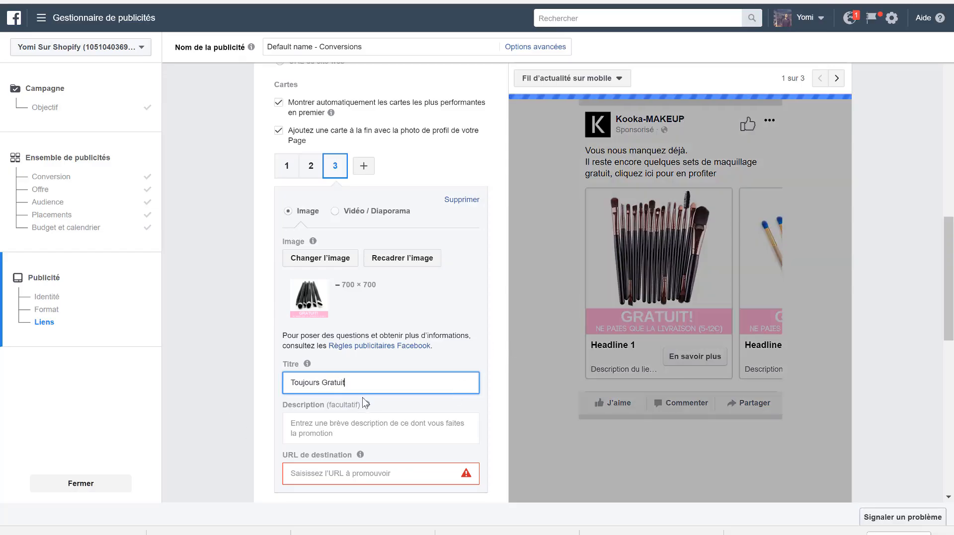
click(327, 476)
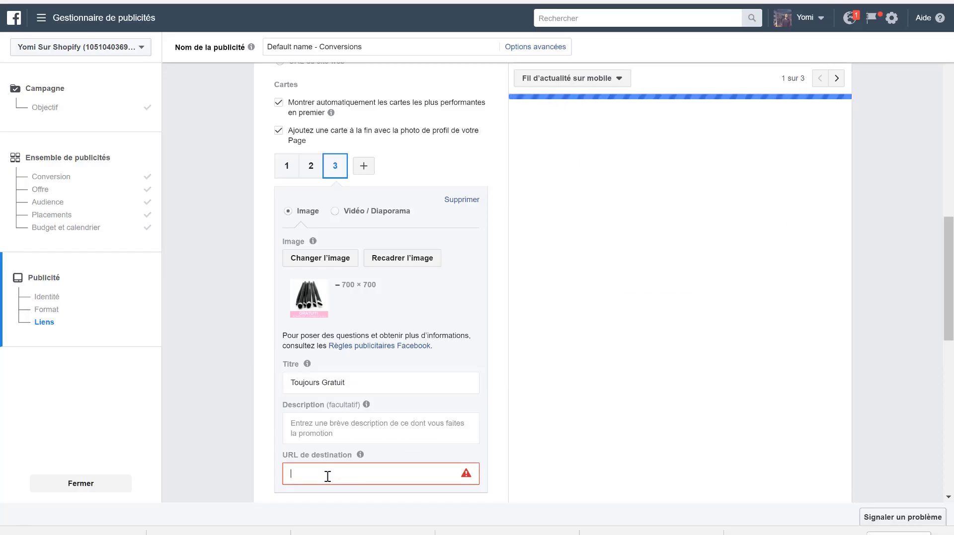
text(www)
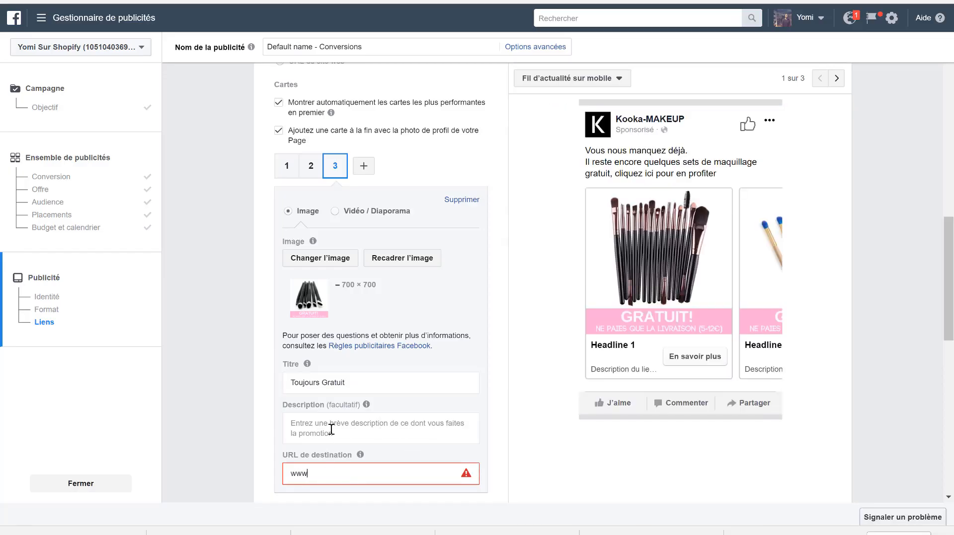
text(.kooka-makeup.com)
triple_click(332, 474)
key(ctrl+c)
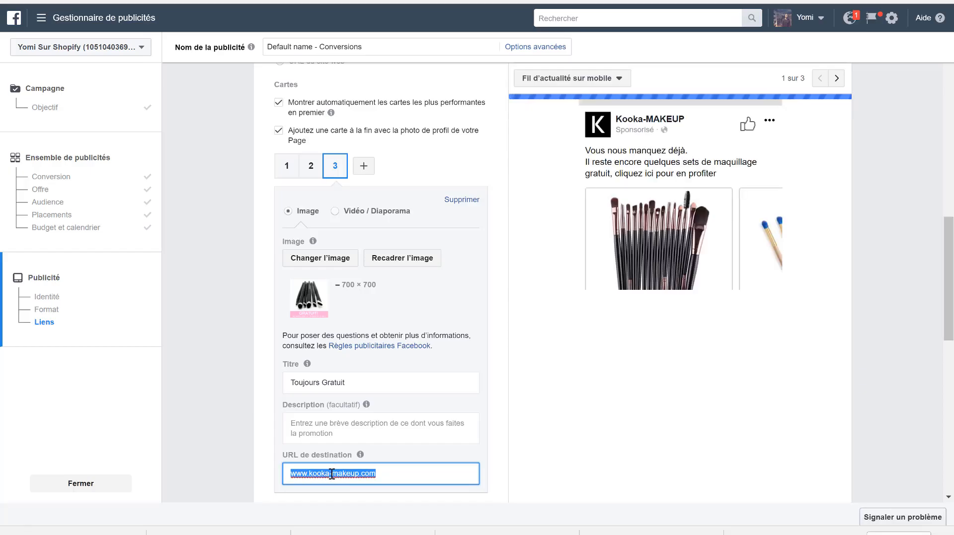
click(311, 167)
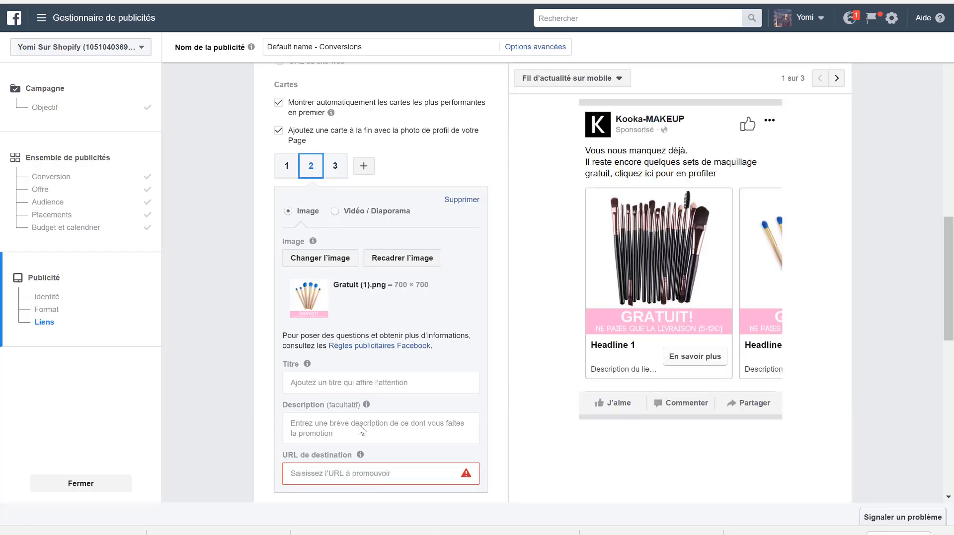
click(326, 475)
key(ctrl+v)
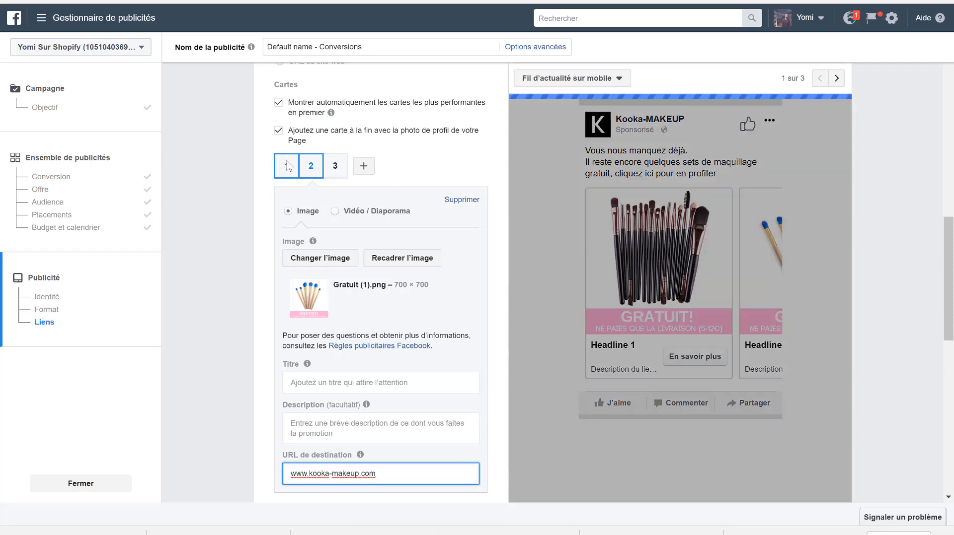
click(287, 166)
click(353, 475)
key(ctrl+v)
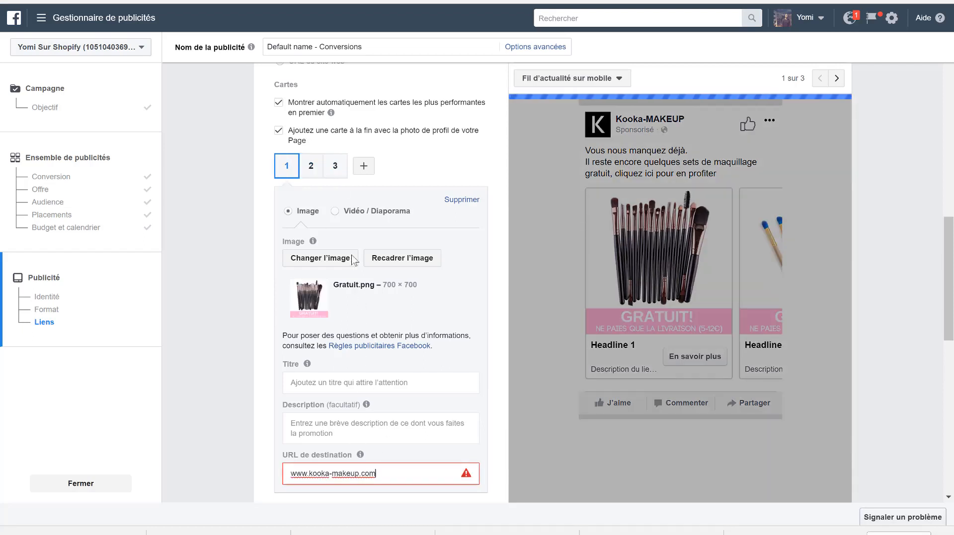
- Add an exclamation mark to the third carousel card's title so it reads "Toujours Gratuit!"
click(313, 171)
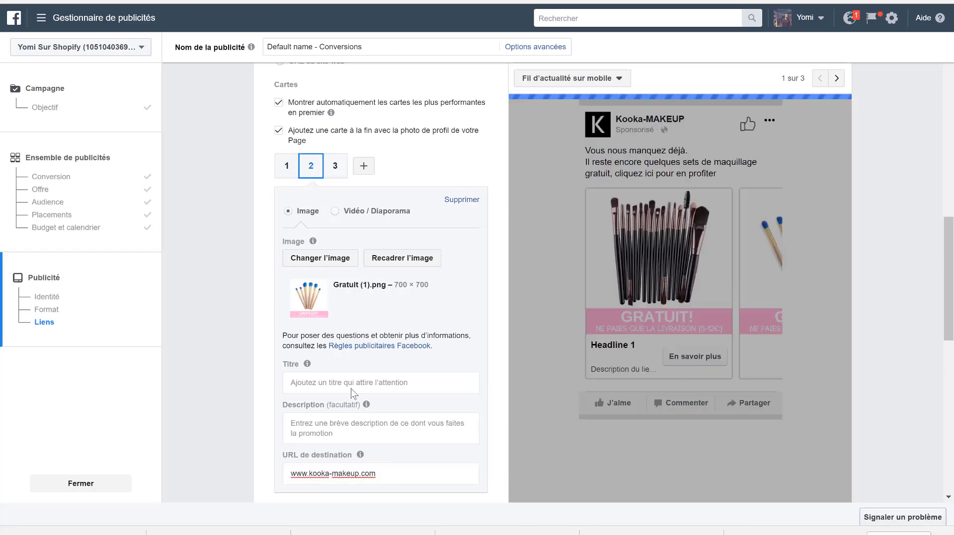
click(335, 166)
double_click(351, 391)
key(ctrl+a)
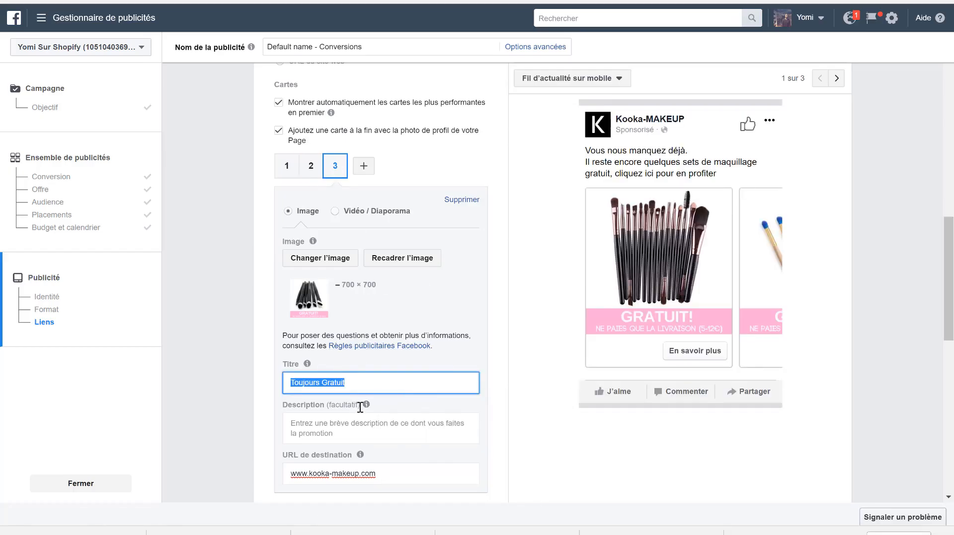
click(371, 386)
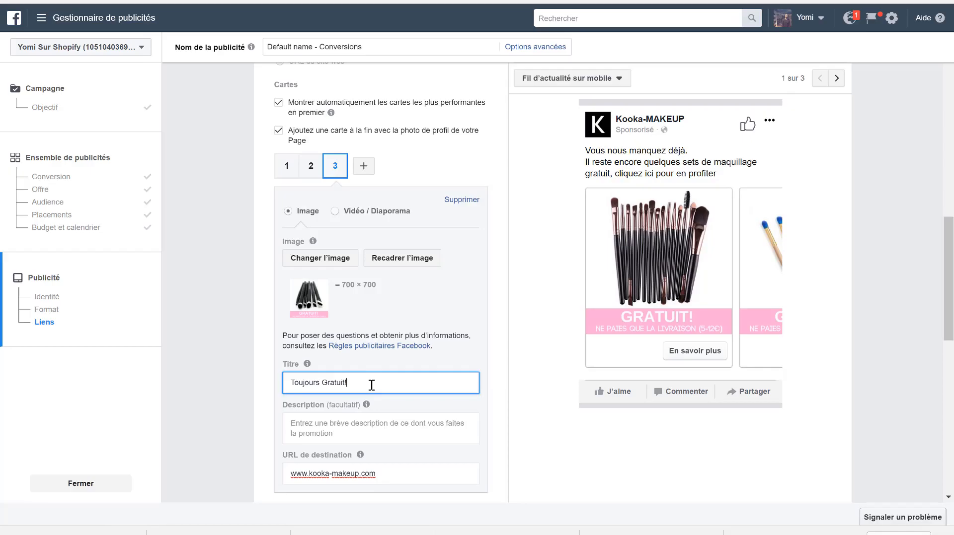
- Copy the title "Toujours Gratuit!" from the third carousel card to the second and first cards
key(ctrl+a)
key(ctrl+c)
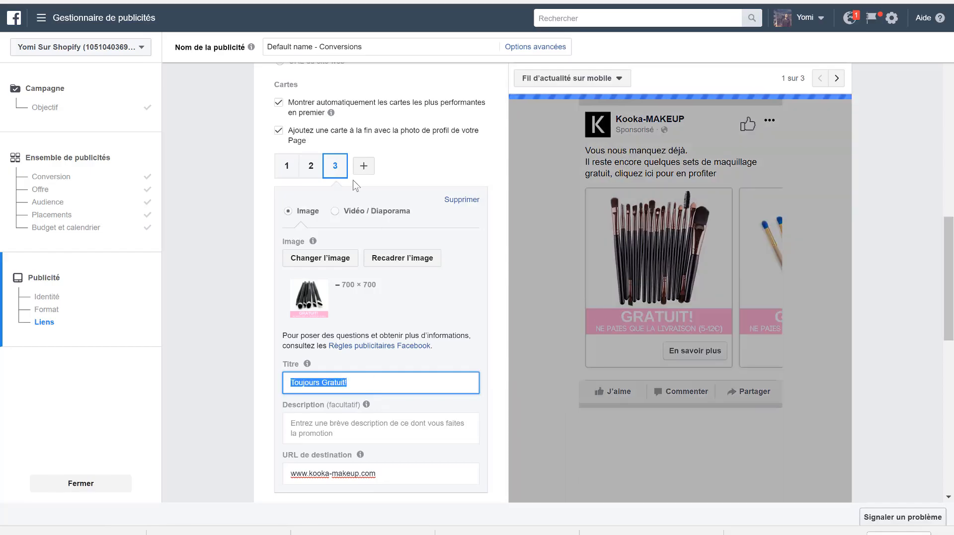
click(311, 169)
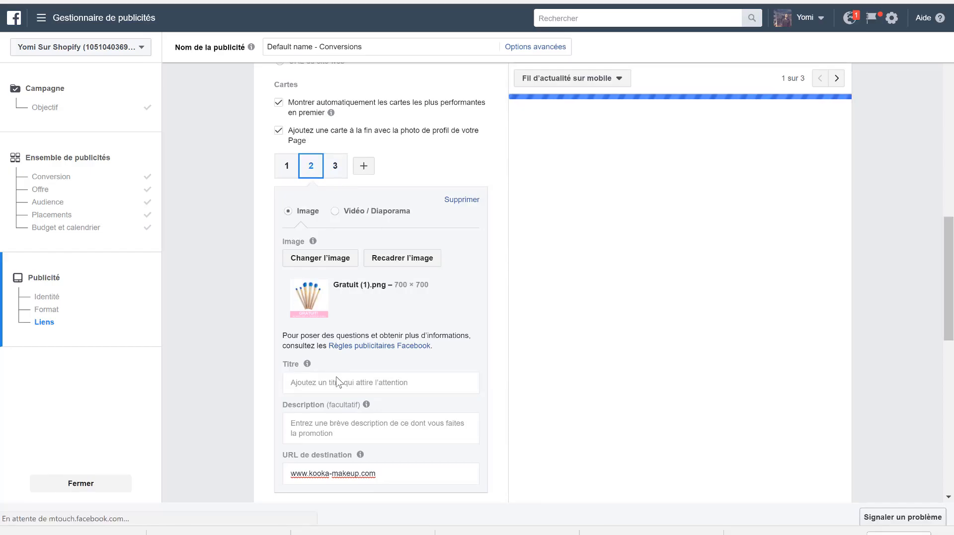
click(325, 382)
key(ctrl+v)
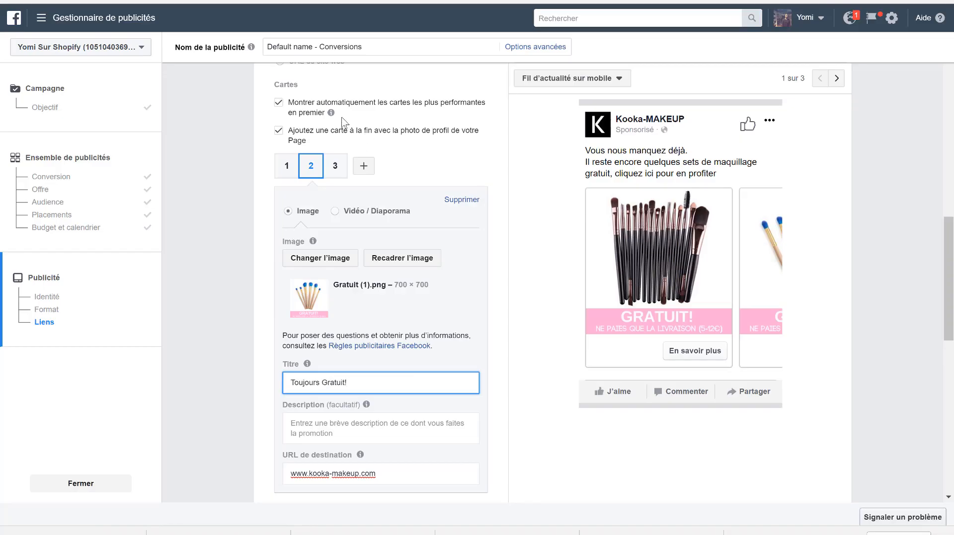
click(292, 169)
click(337, 386)
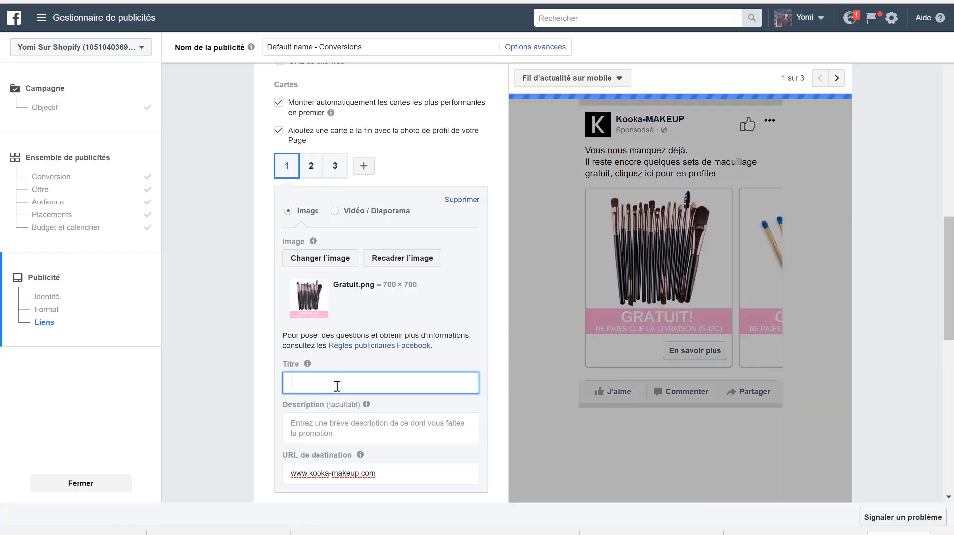
key(ctrl+v)
- Change the ad text's opening line to "Vous nous manquez déjà..." and replace its closing line with "Profitez-en: Toujours Gratuit!"
scroll(407, 229, up, 2)
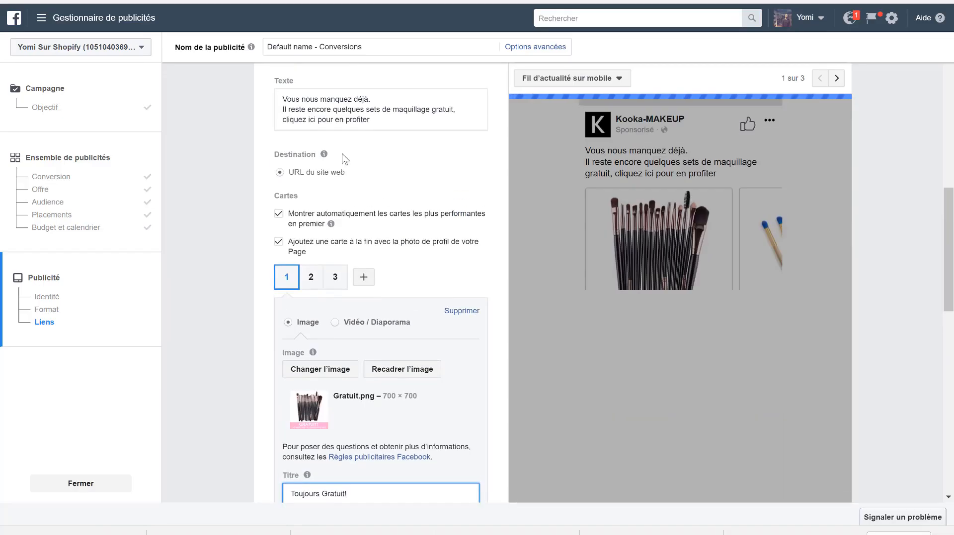
click(387, 99)
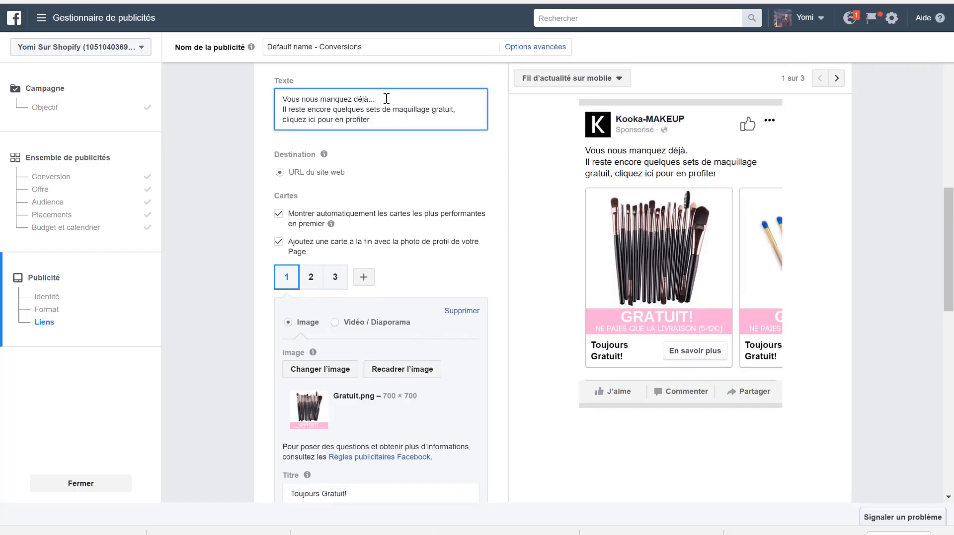
drag(373, 120, 278, 115)
text(Profitez-e)
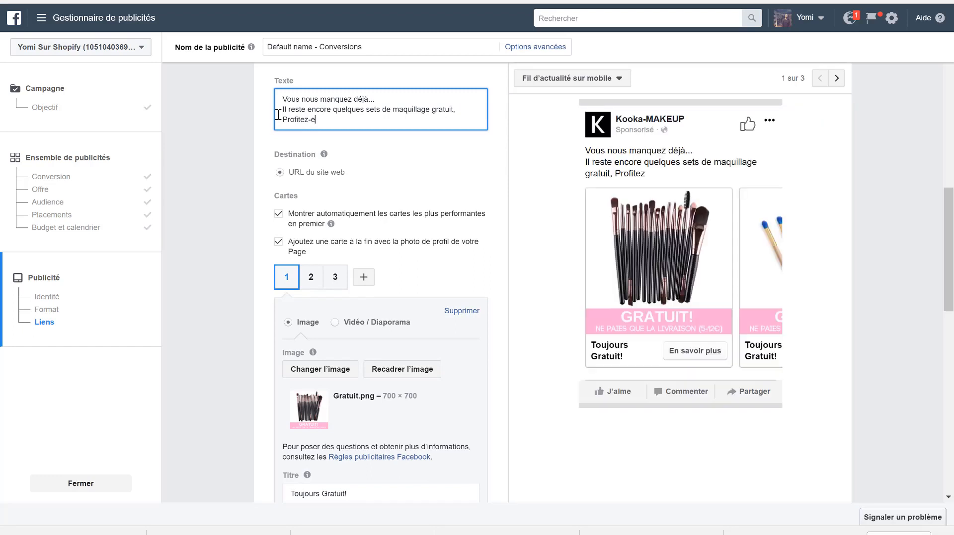
text(n)
text( t)
text(:)
key(ctrl+v)
scroll(336, 418, down, 3)
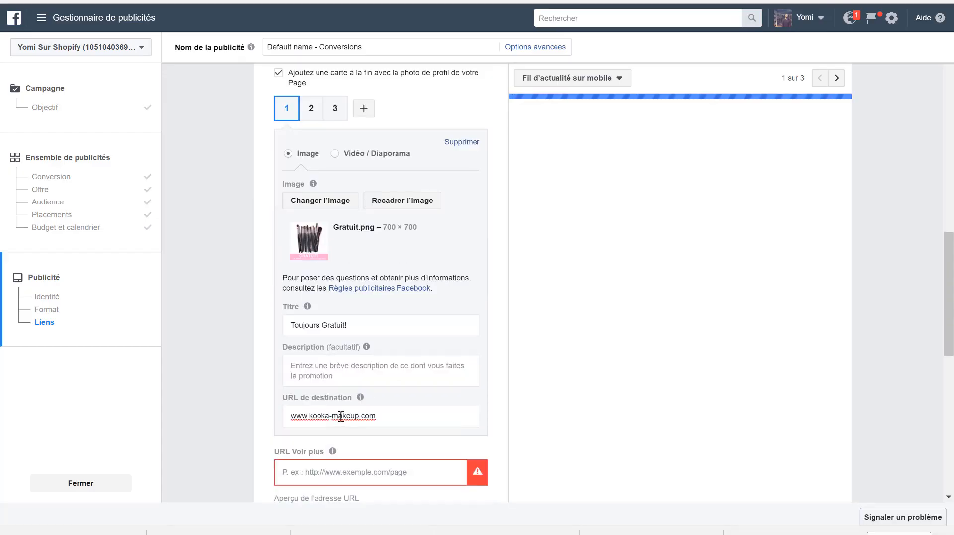
click(345, 419)
key(ctrl+a)
key(ctrl+c)
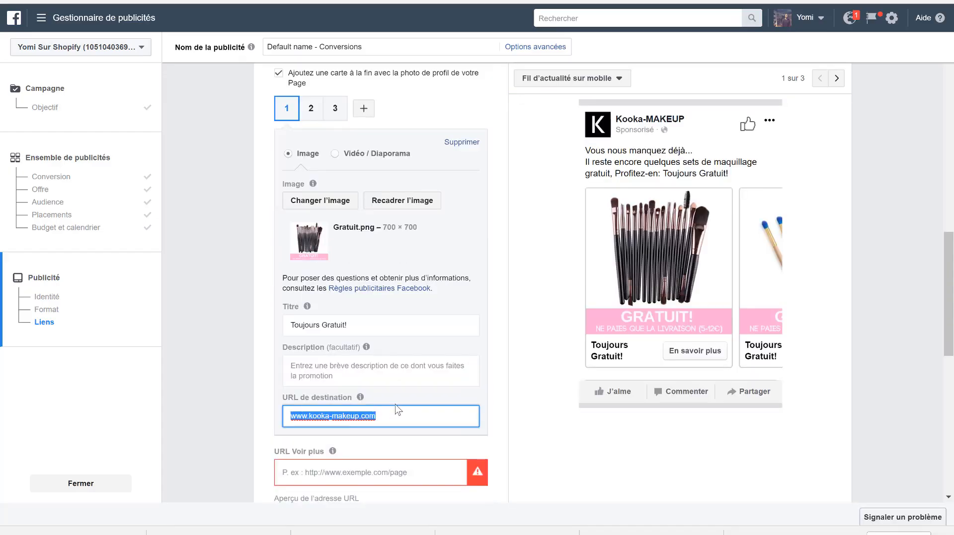
click(336, 472)
key(ctrl+v)
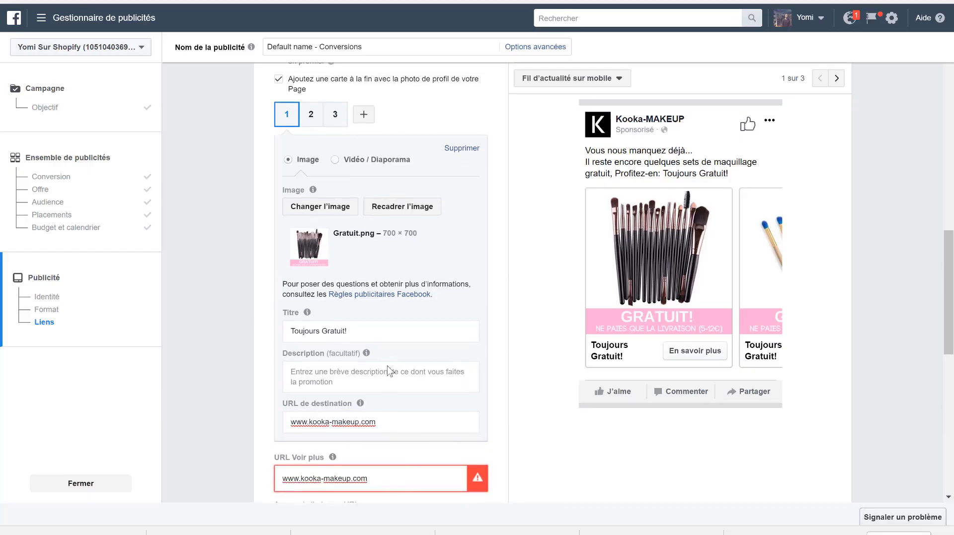
scroll(390, 370, up, 5)
double_click(368, 221)
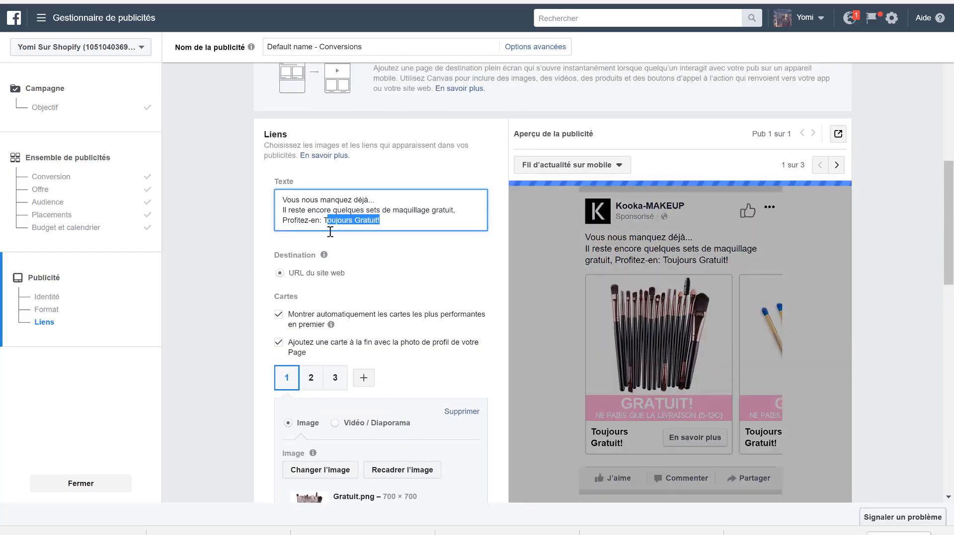
shift+click(323, 222)
key(ctrl+v)
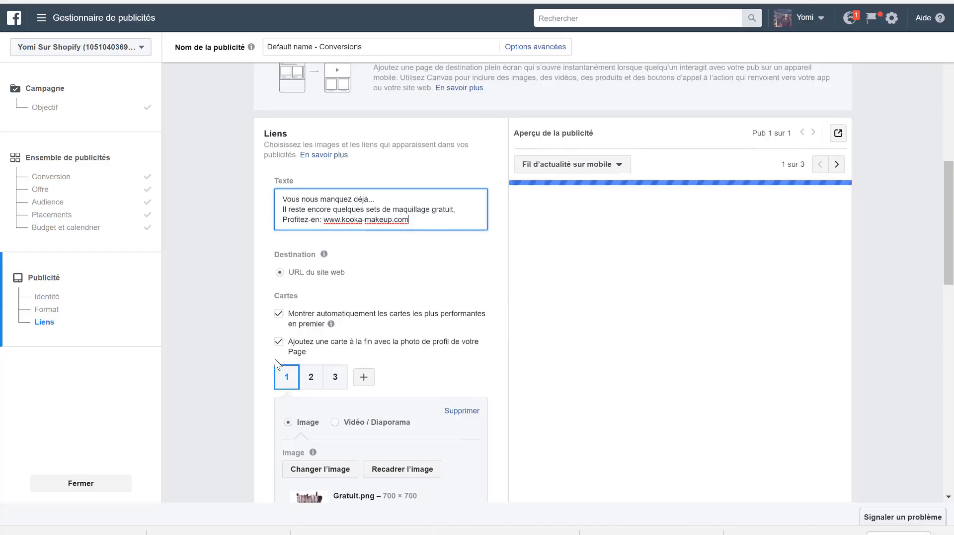
- Change the ending of the ad text's second line to "gratuits!"
scroll(276, 365, down, 1)
scroll(276, 365, down, 1)
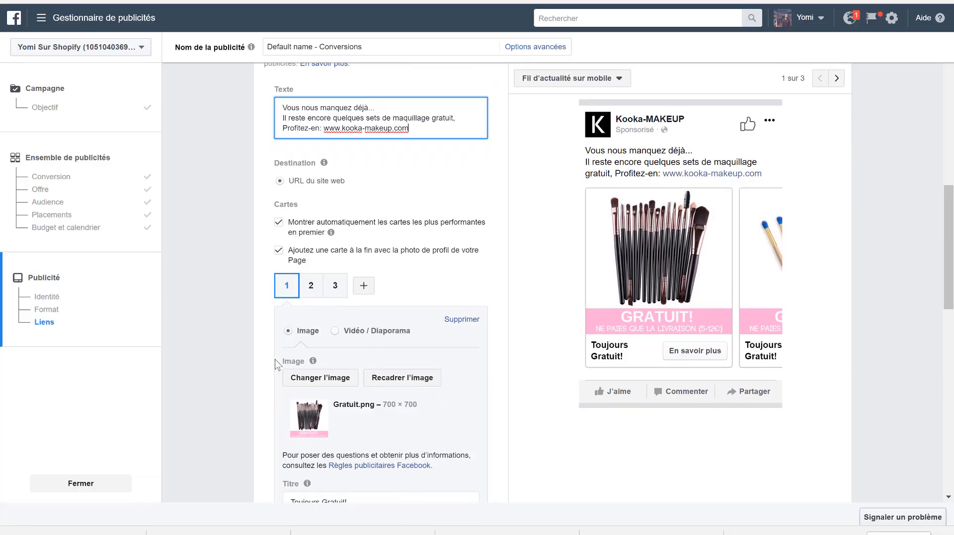
click(453, 121)
text(s!)
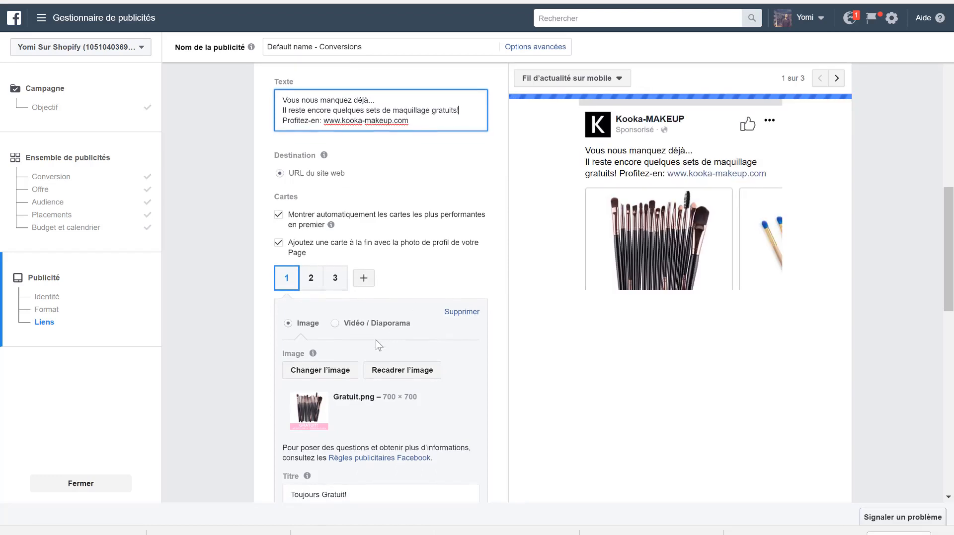
- Look through the available call-to-action options for the carousel ad, leaving En savoir plus selected
scroll(377, 344, down, 2)
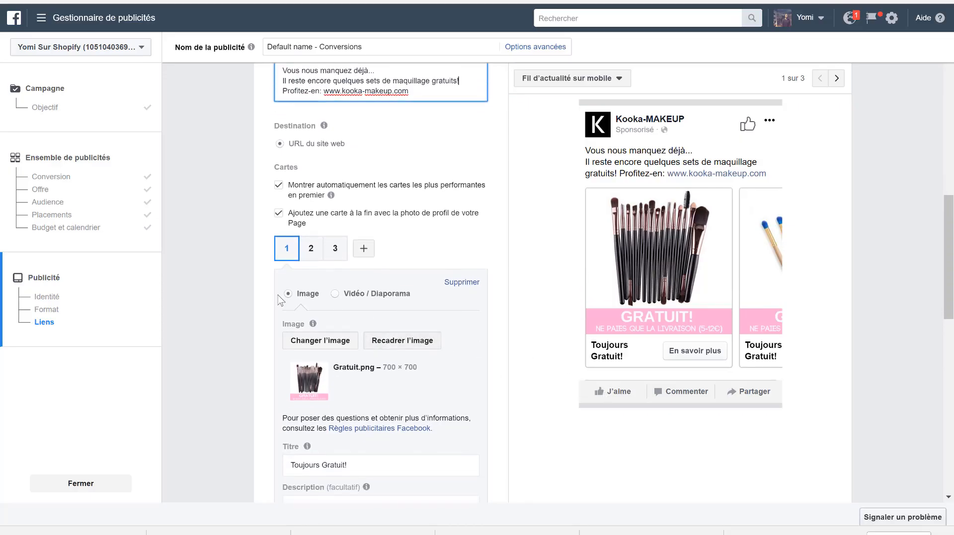
scroll(282, 297, down, 4)
scroll(332, 390, down, 4)
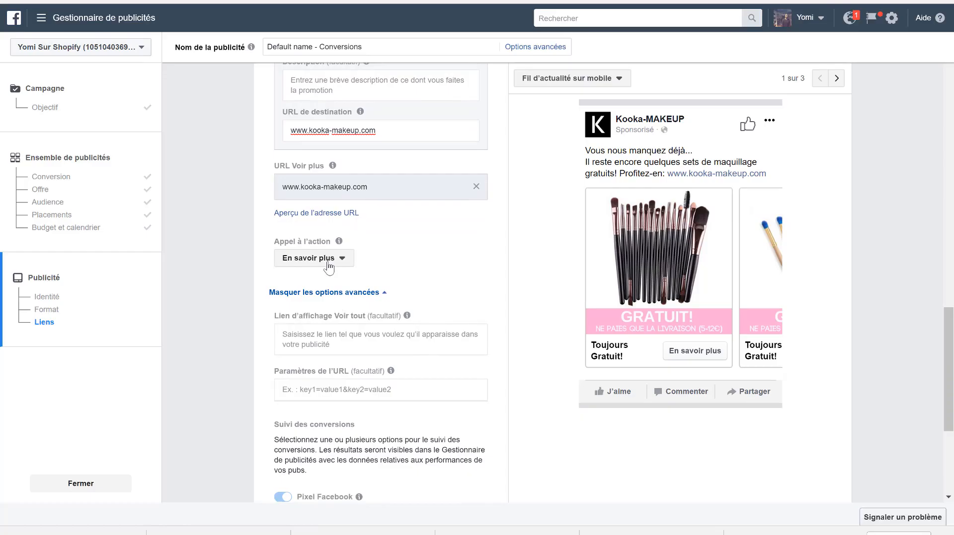
click(329, 267)
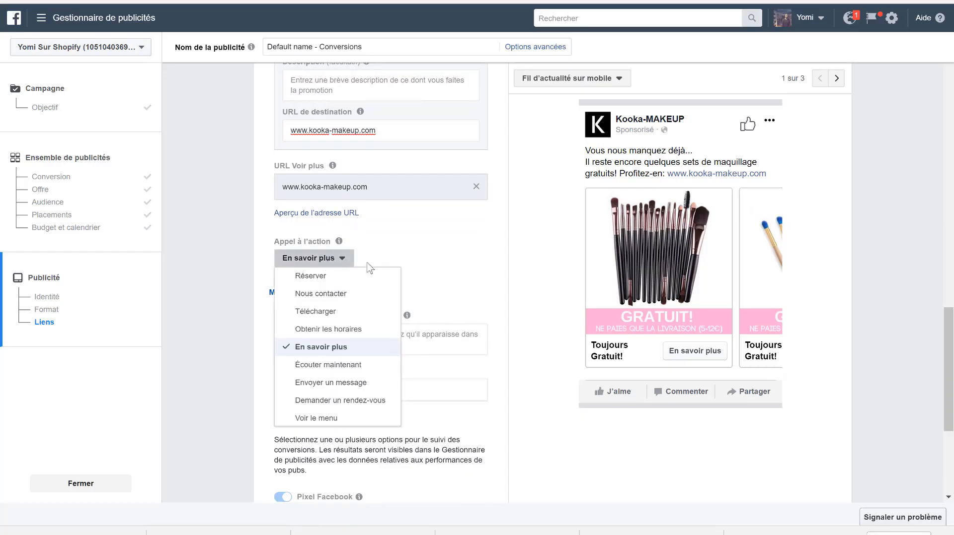
click(420, 263)
- Confirm the carousel ad with its current images, without requesting a manual review, and continue past the confirmation page
scroll(417, 260, down, 5)
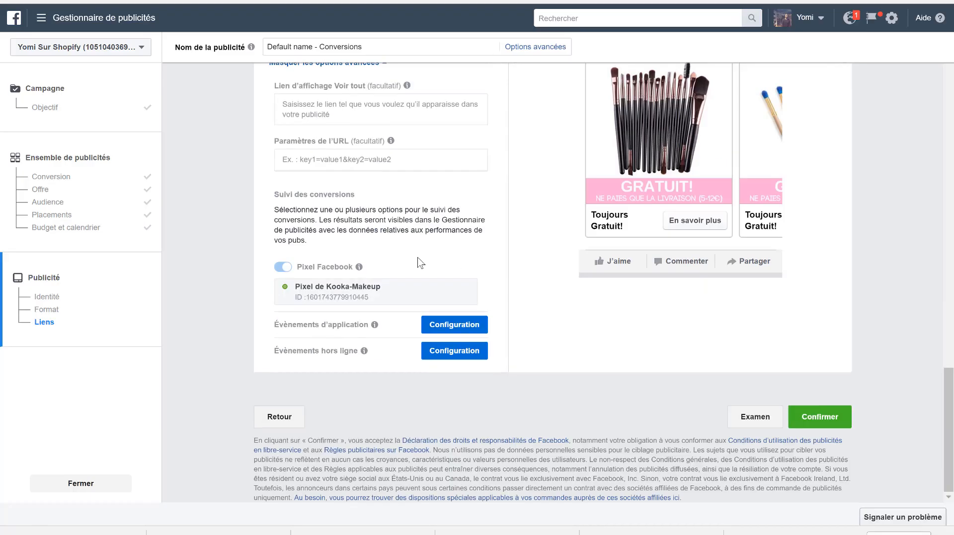
click(833, 425)
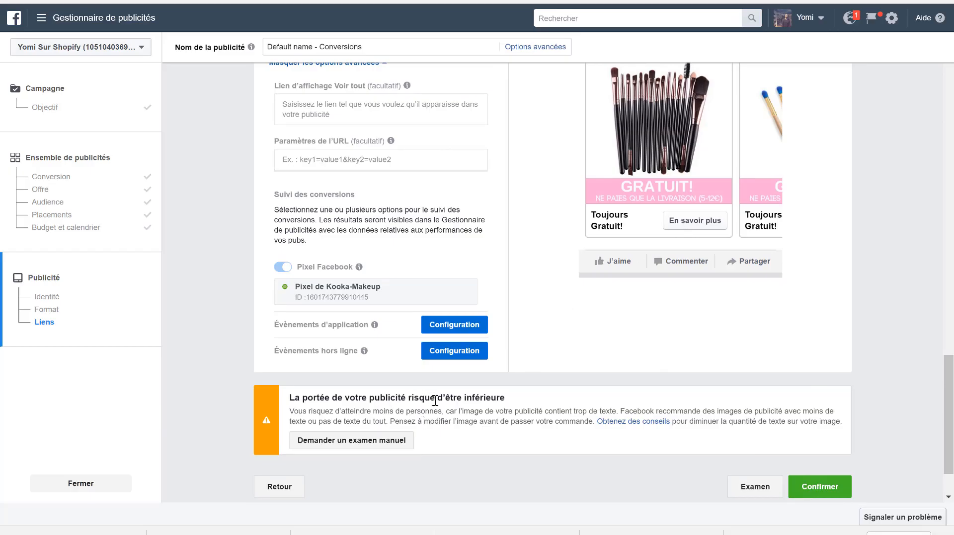
scroll(623, 331, up, 2)
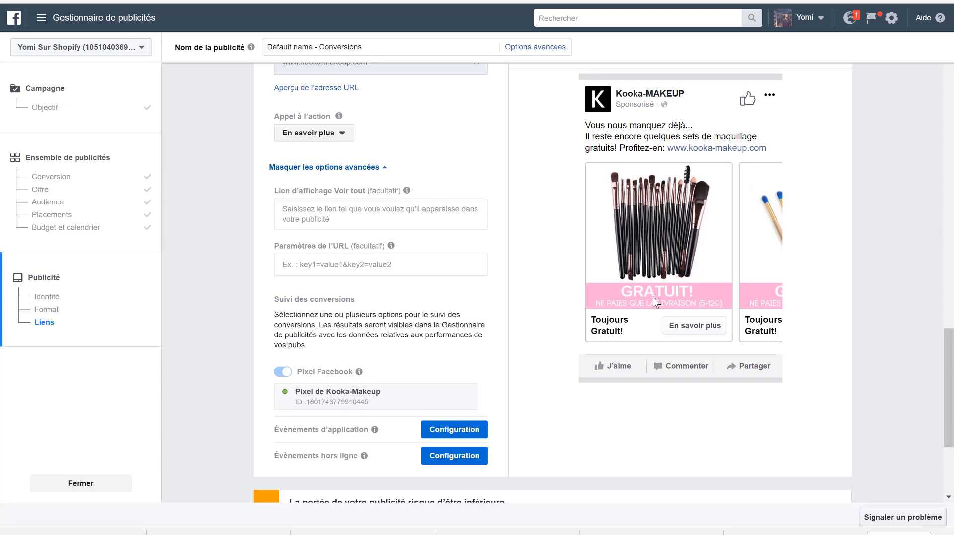
scroll(531, 372, down, 2)
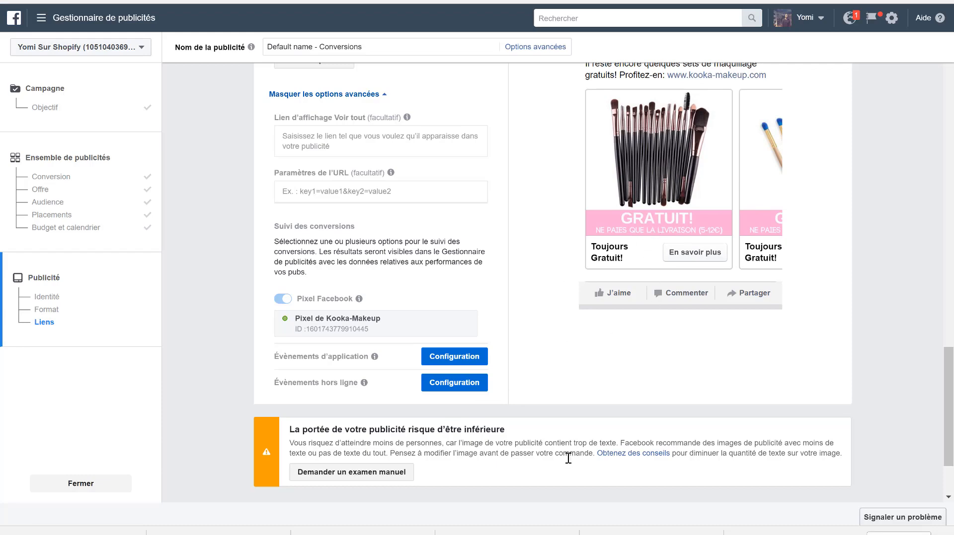
scroll(567, 458, down, 2)
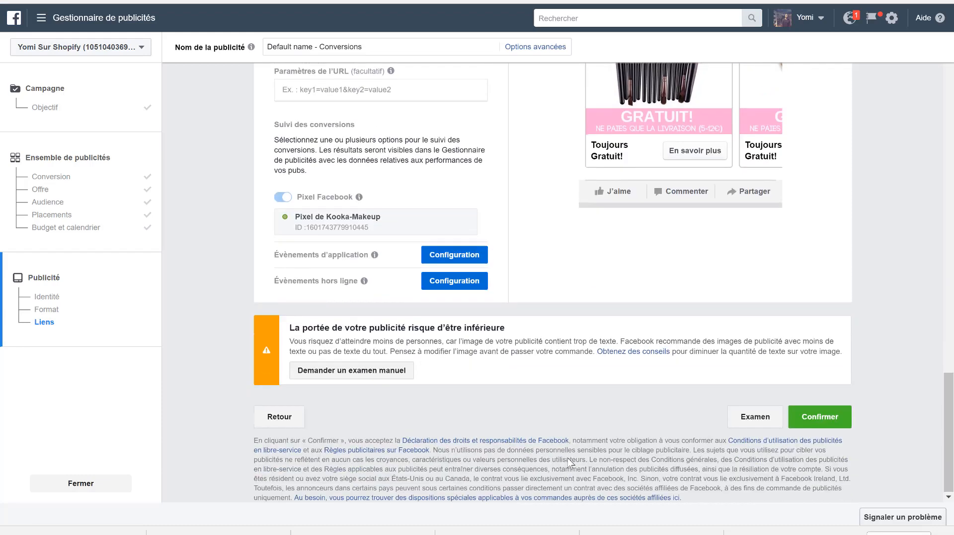
click(822, 419)
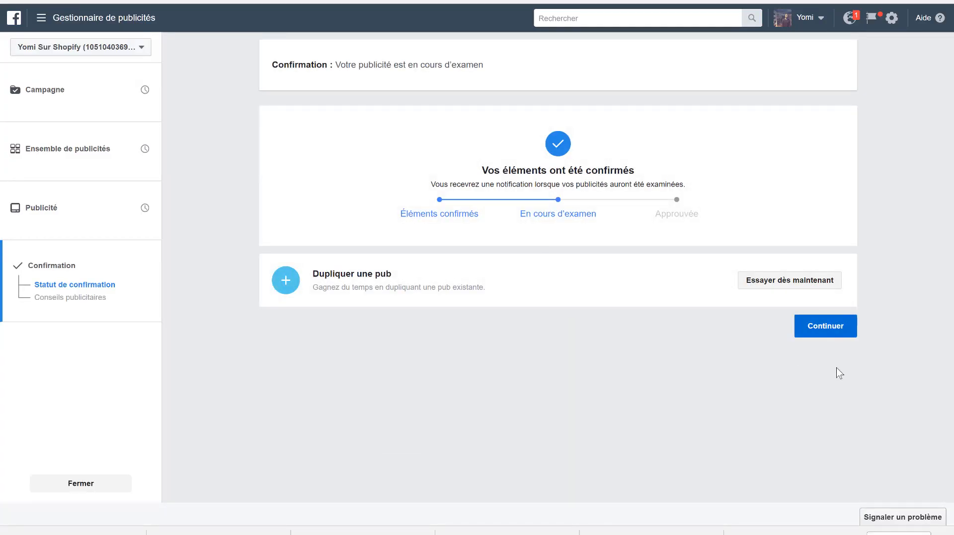
click(812, 336)
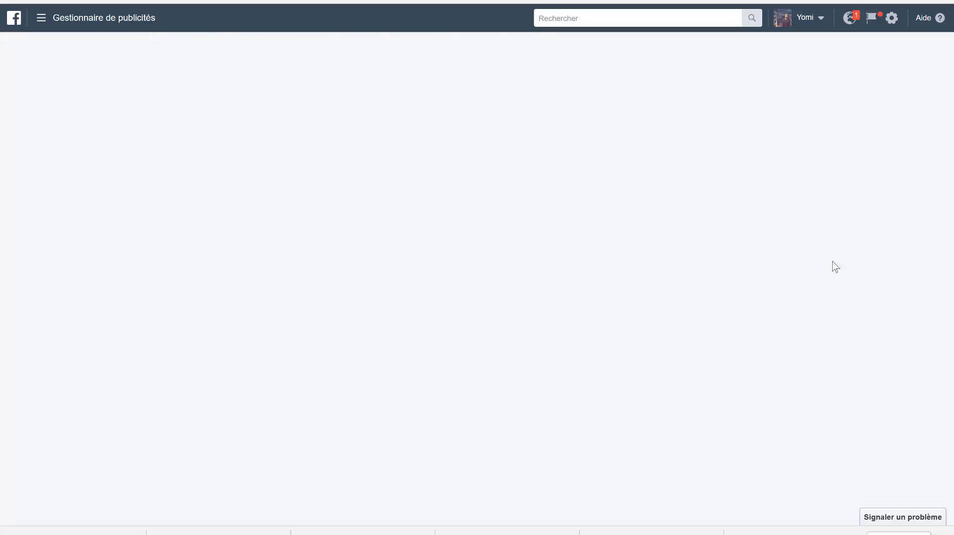